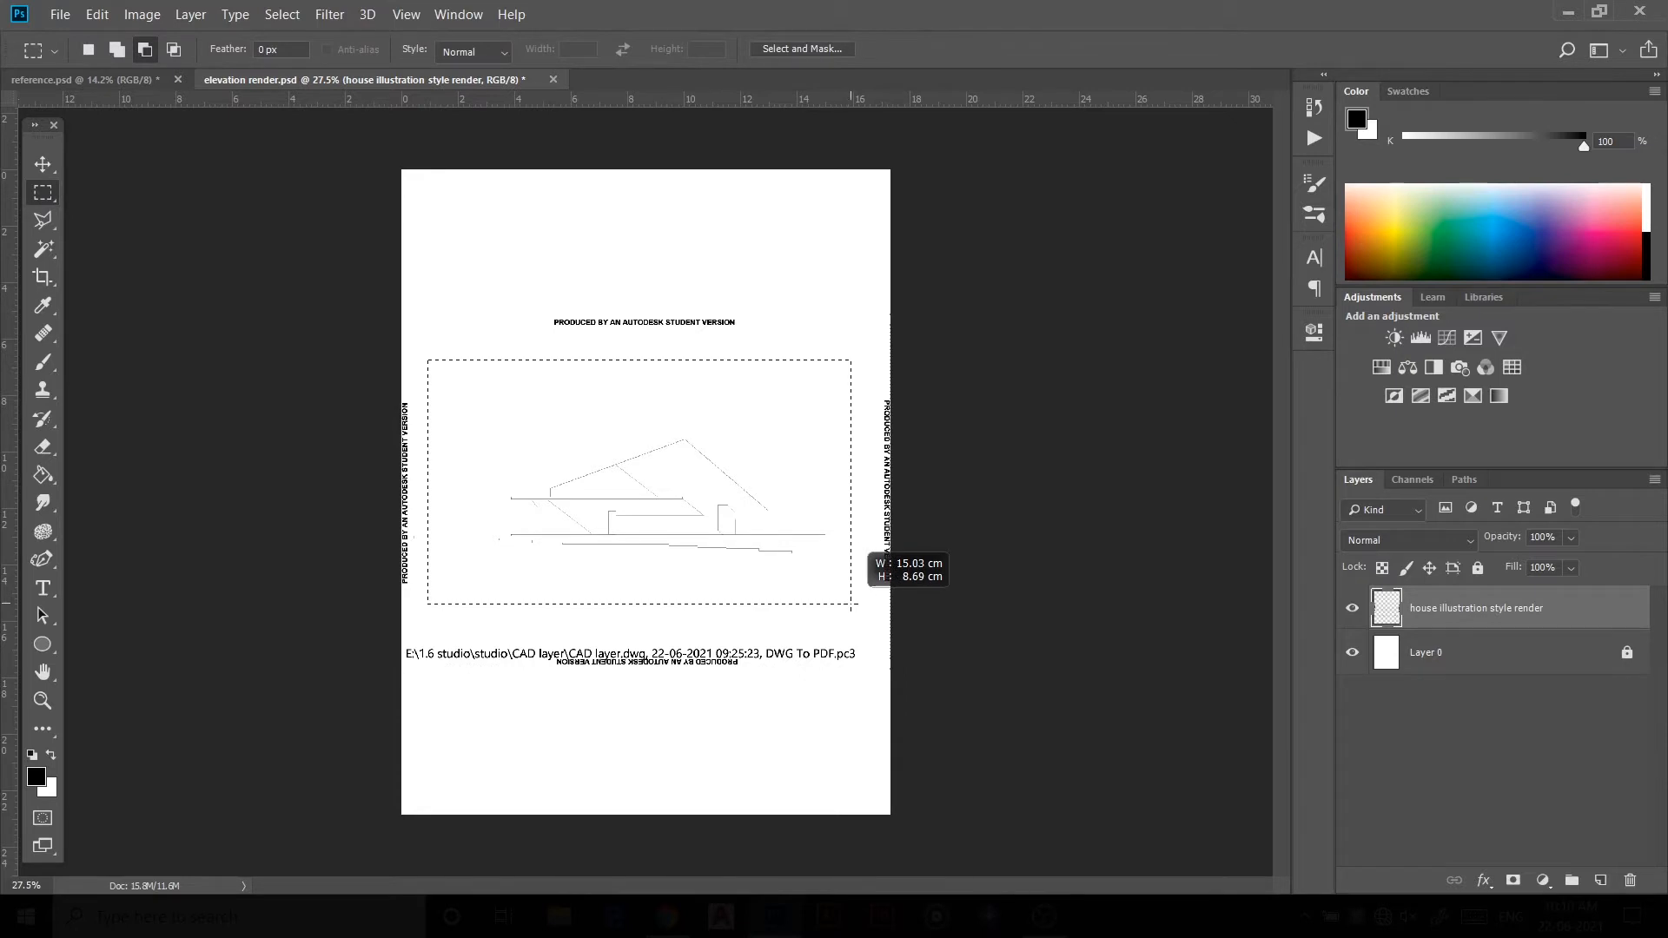
Step: Delete everything outside the rectangular selection around the elevation drawing, removing the plot stamps
{"action": "left_click_drag", "start_coordinate": [852, 604], "coordinate": [851, 604]}
{"action": "key", "text": "ctrl+shift+i"}
{"action": "key", "text": "Delete"}
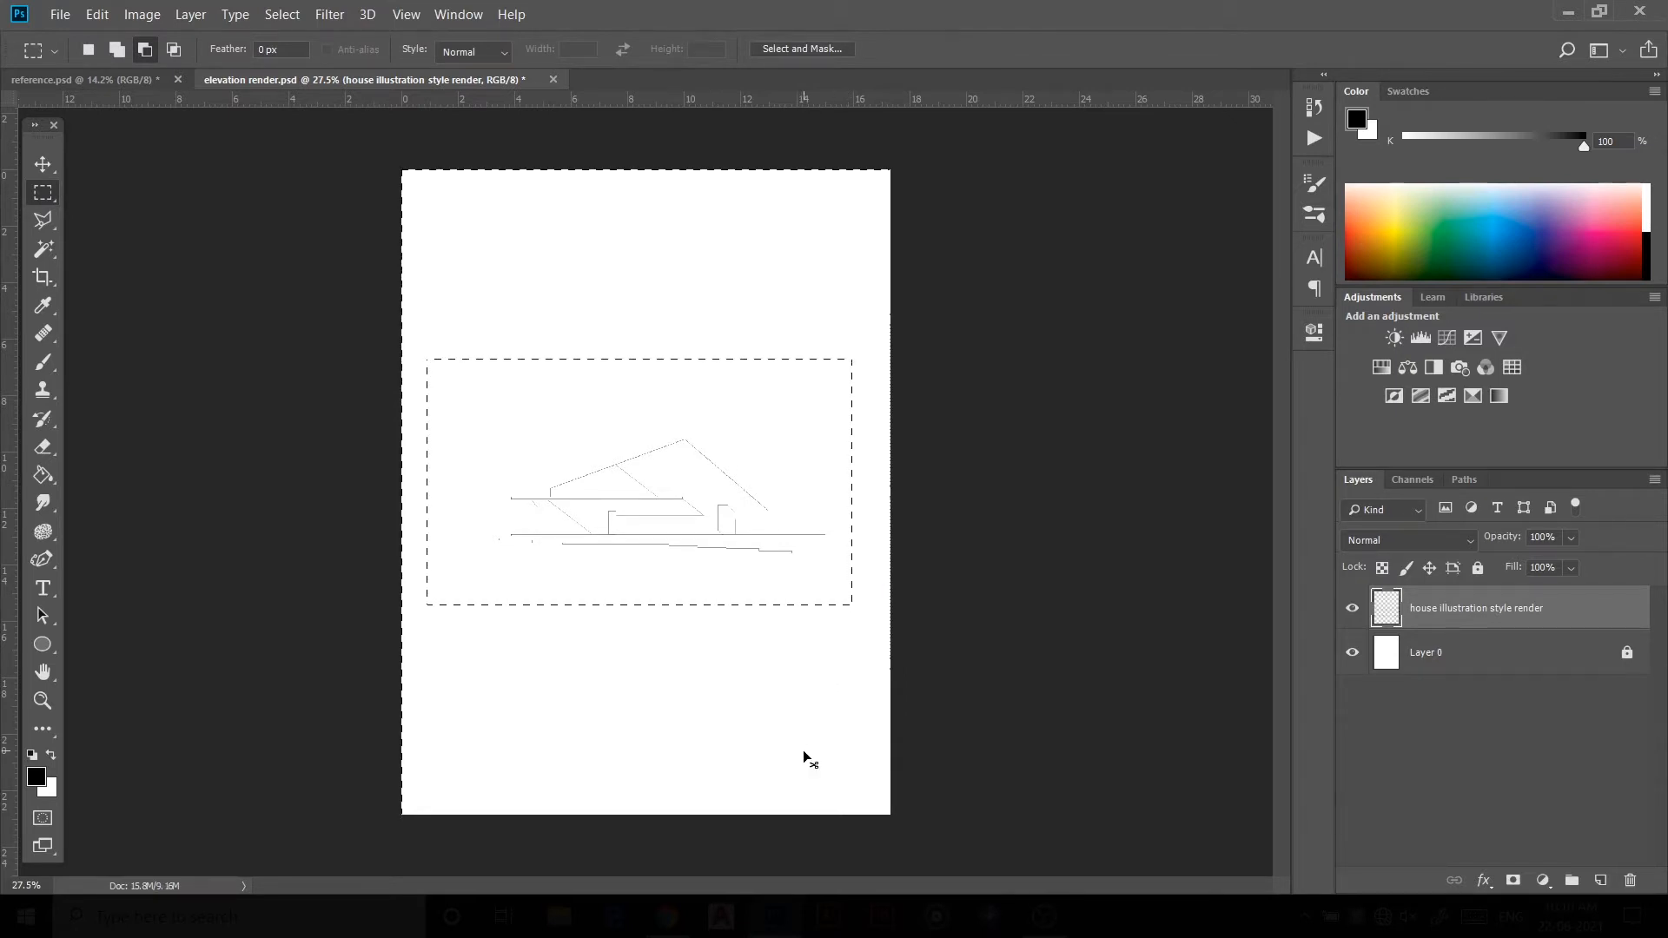
Step: Deselect and enlarge the house illustration style render layer to about 137%, positioning it across the page
{"action": "key", "text": "ctrl+d"}
{"action": "left_click", "coordinate": [43, 164]}
{"action": "key", "text": "ctrl+0"}
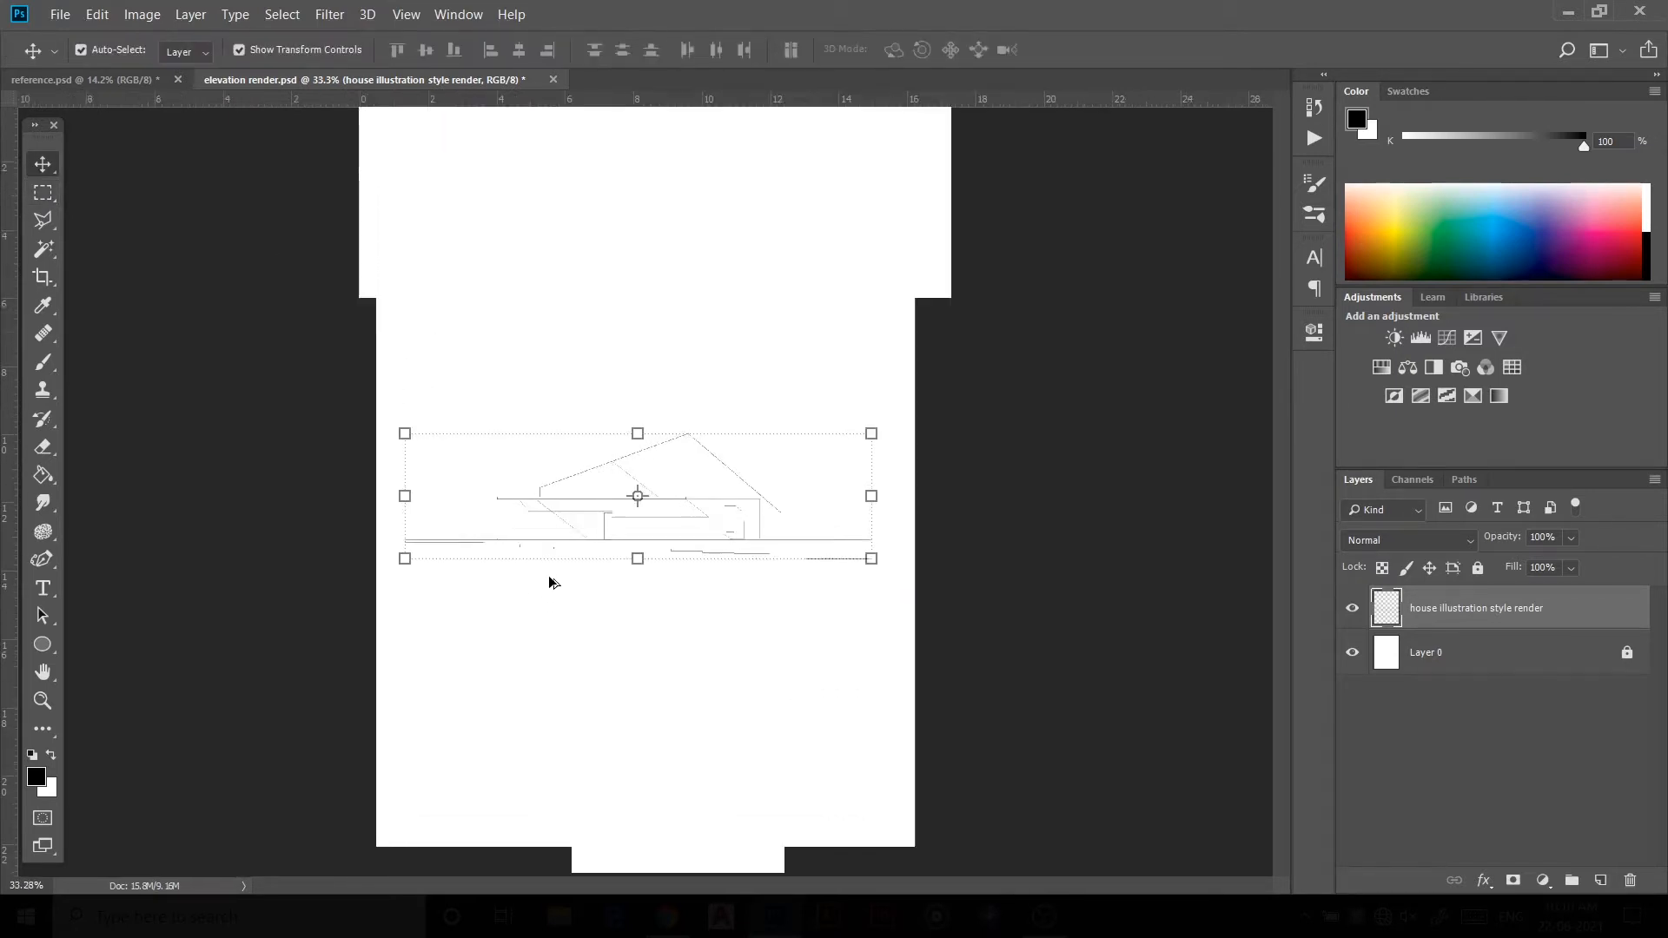
{"action": "left_click_drag", "start_coordinate": [954, 391], "coordinate": [1122, 199]}
{"action": "scroll", "coordinate": [837, 466], "scroll_direction": "down", "scroll_amount": 2}
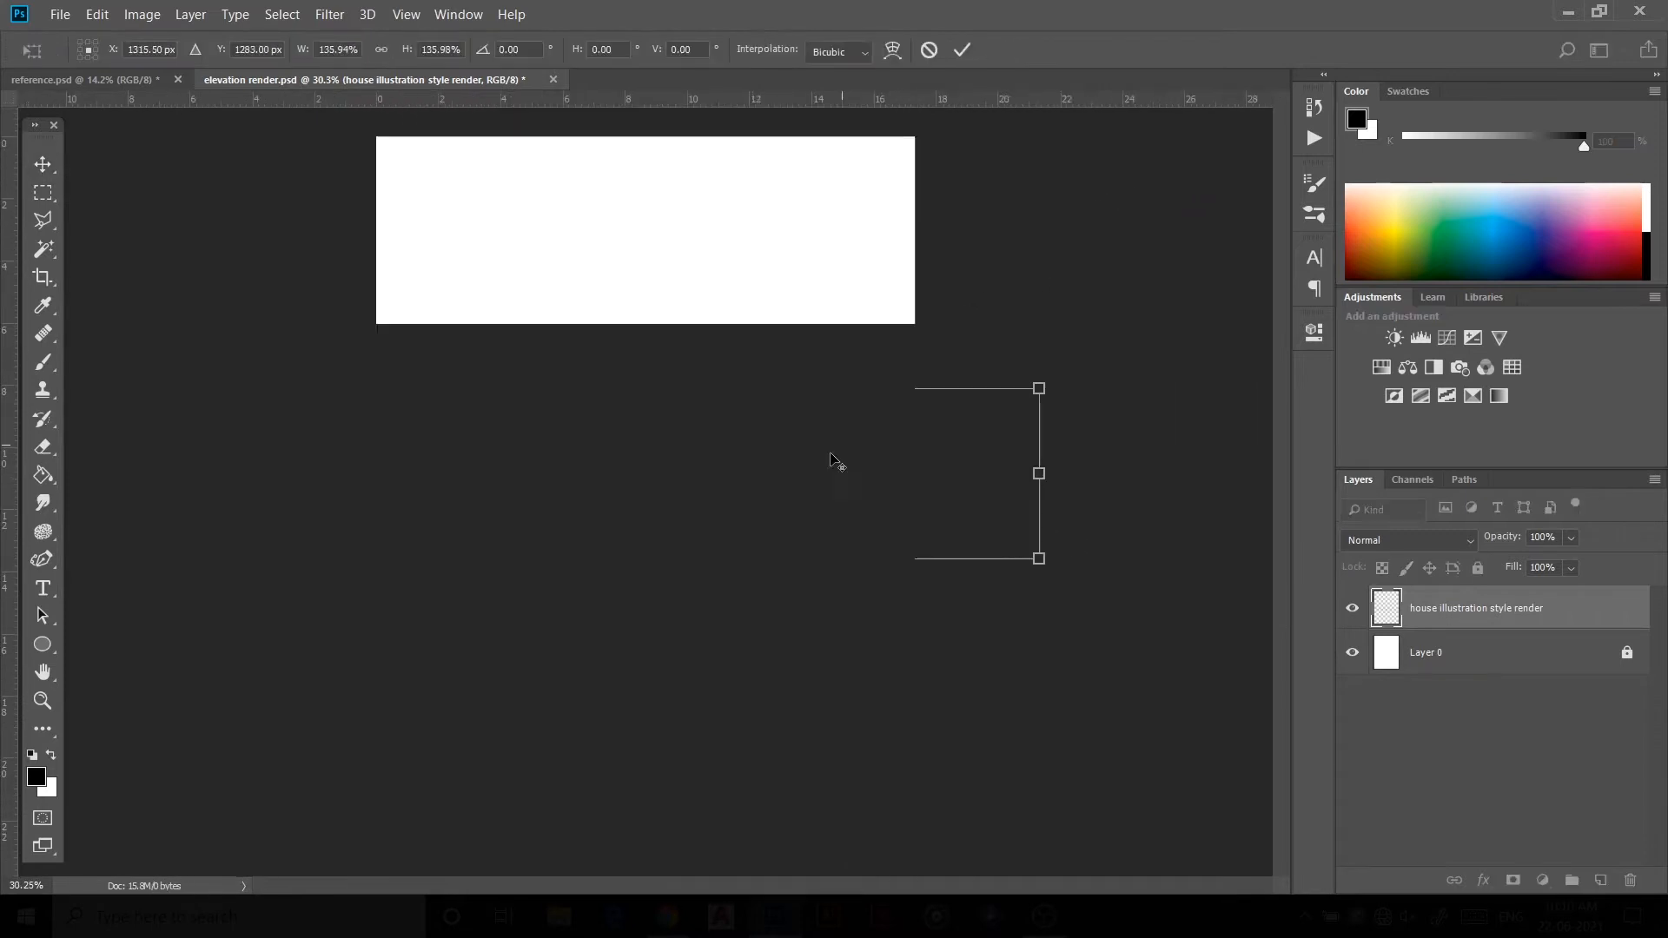
{"action": "left_click_drag", "start_coordinate": [693, 555], "coordinate": [599, 600]}
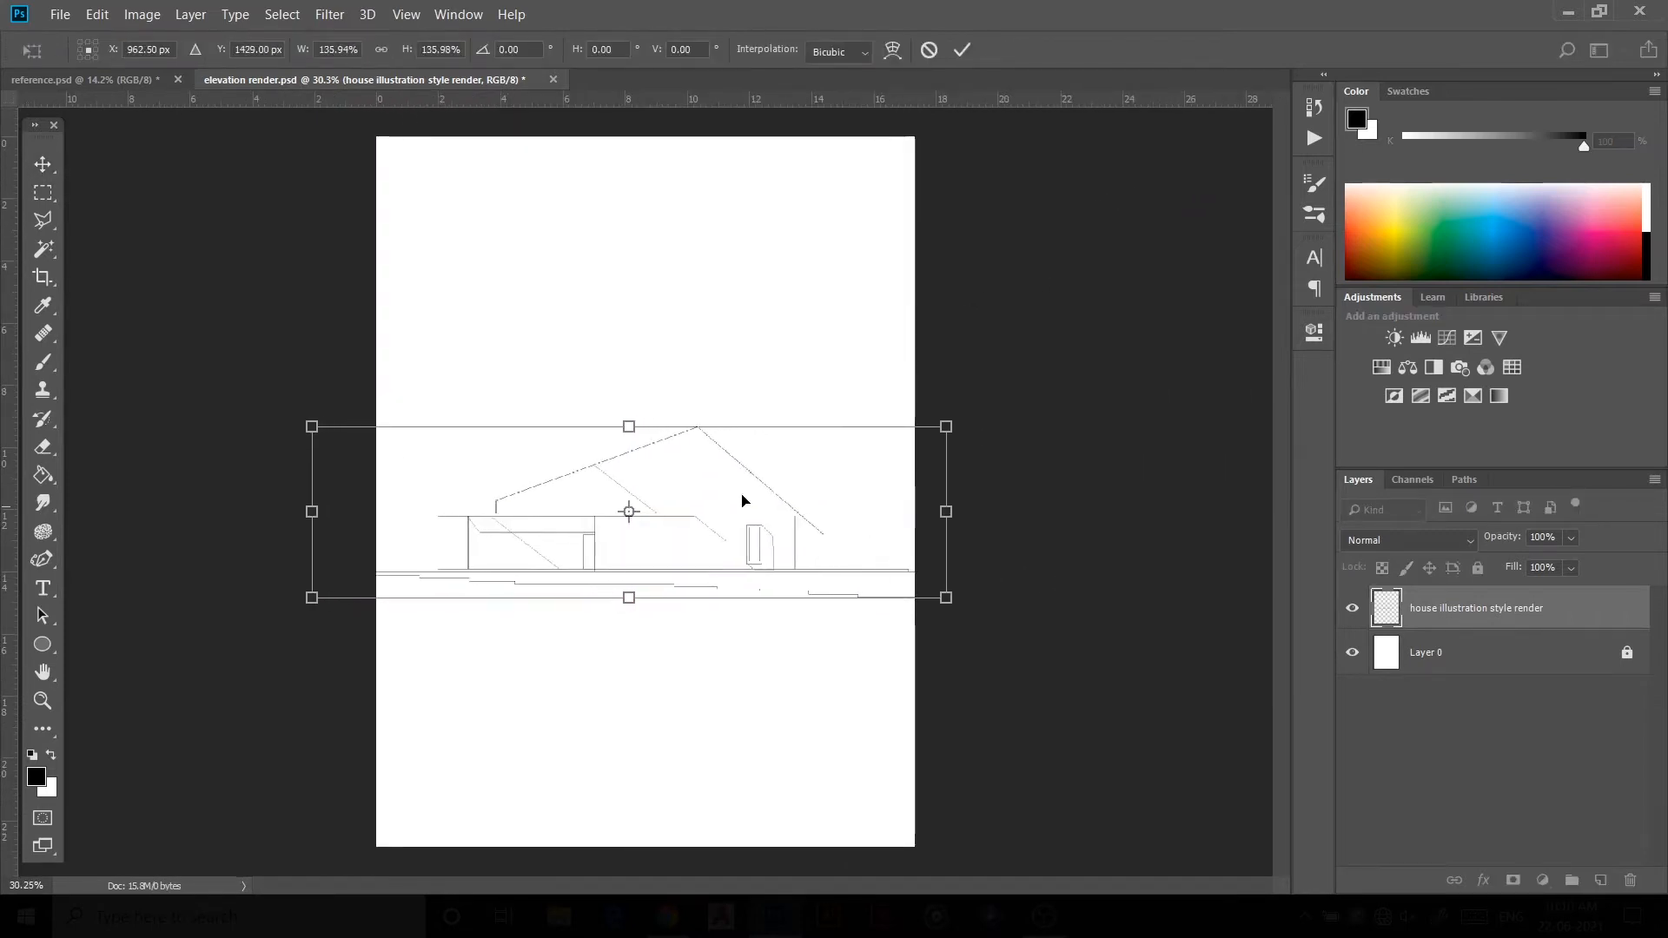
{"action": "left_click_drag", "start_coordinate": [946, 429], "coordinate": [962, 422]}
{"action": "scroll", "coordinate": [695, 553], "scroll_direction": "down", "scroll_amount": 1}
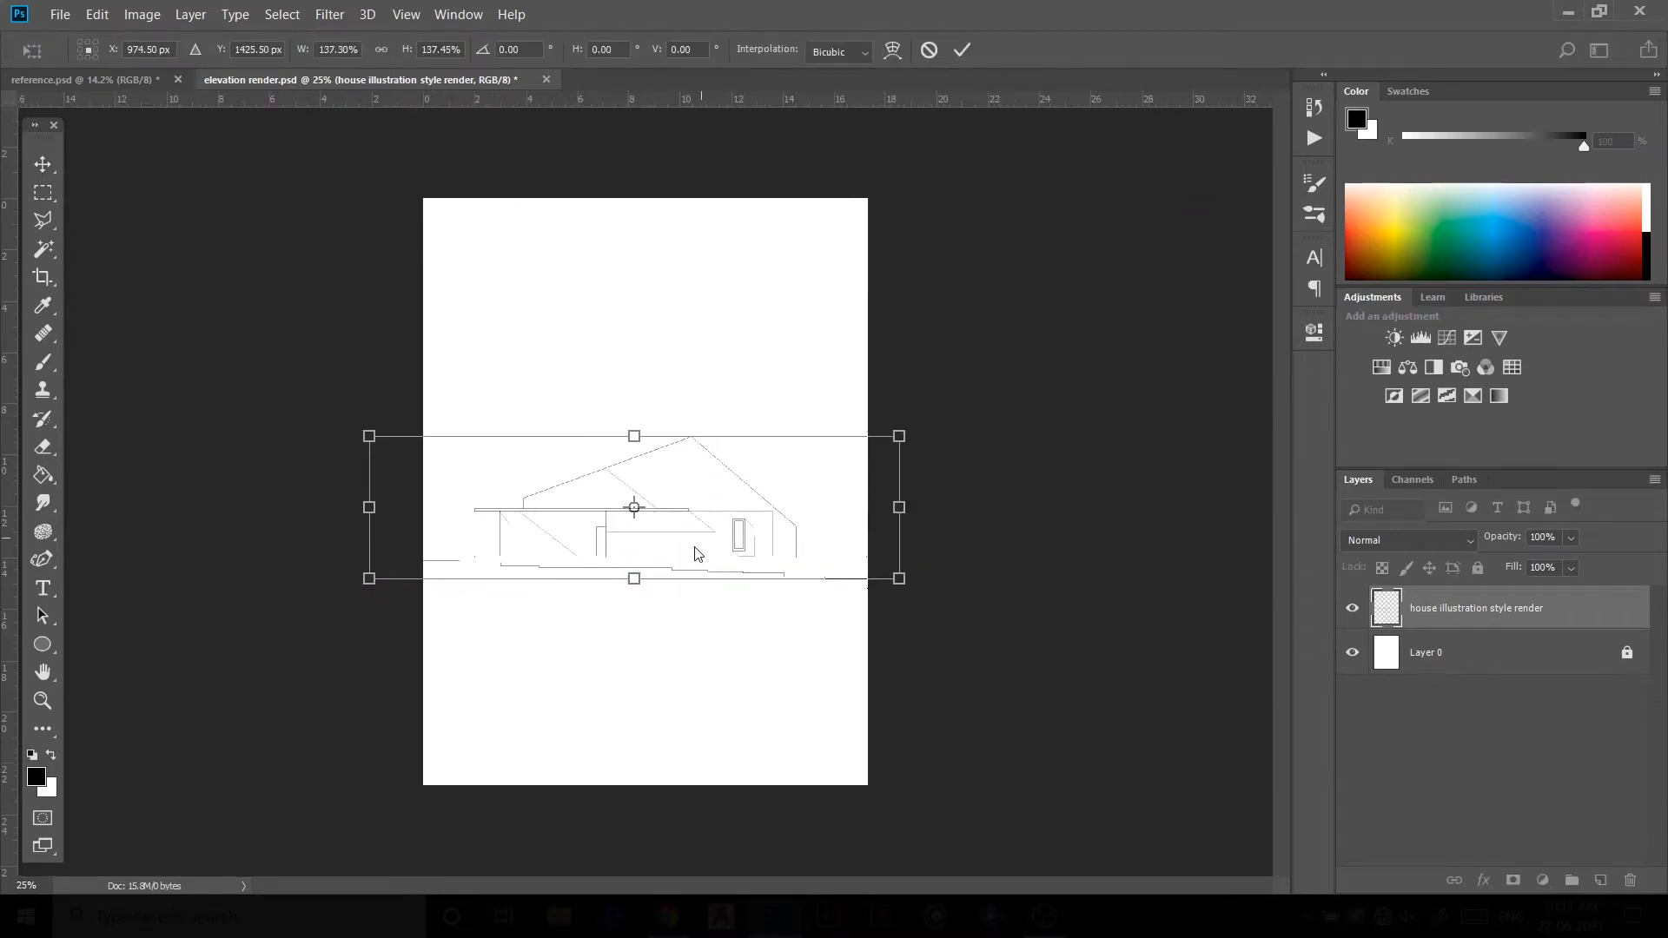
{"action": "scroll", "coordinate": [569, 590], "scroll_direction": "up", "scroll_amount": 1}
{"action": "left_click", "coordinate": [962, 50]}
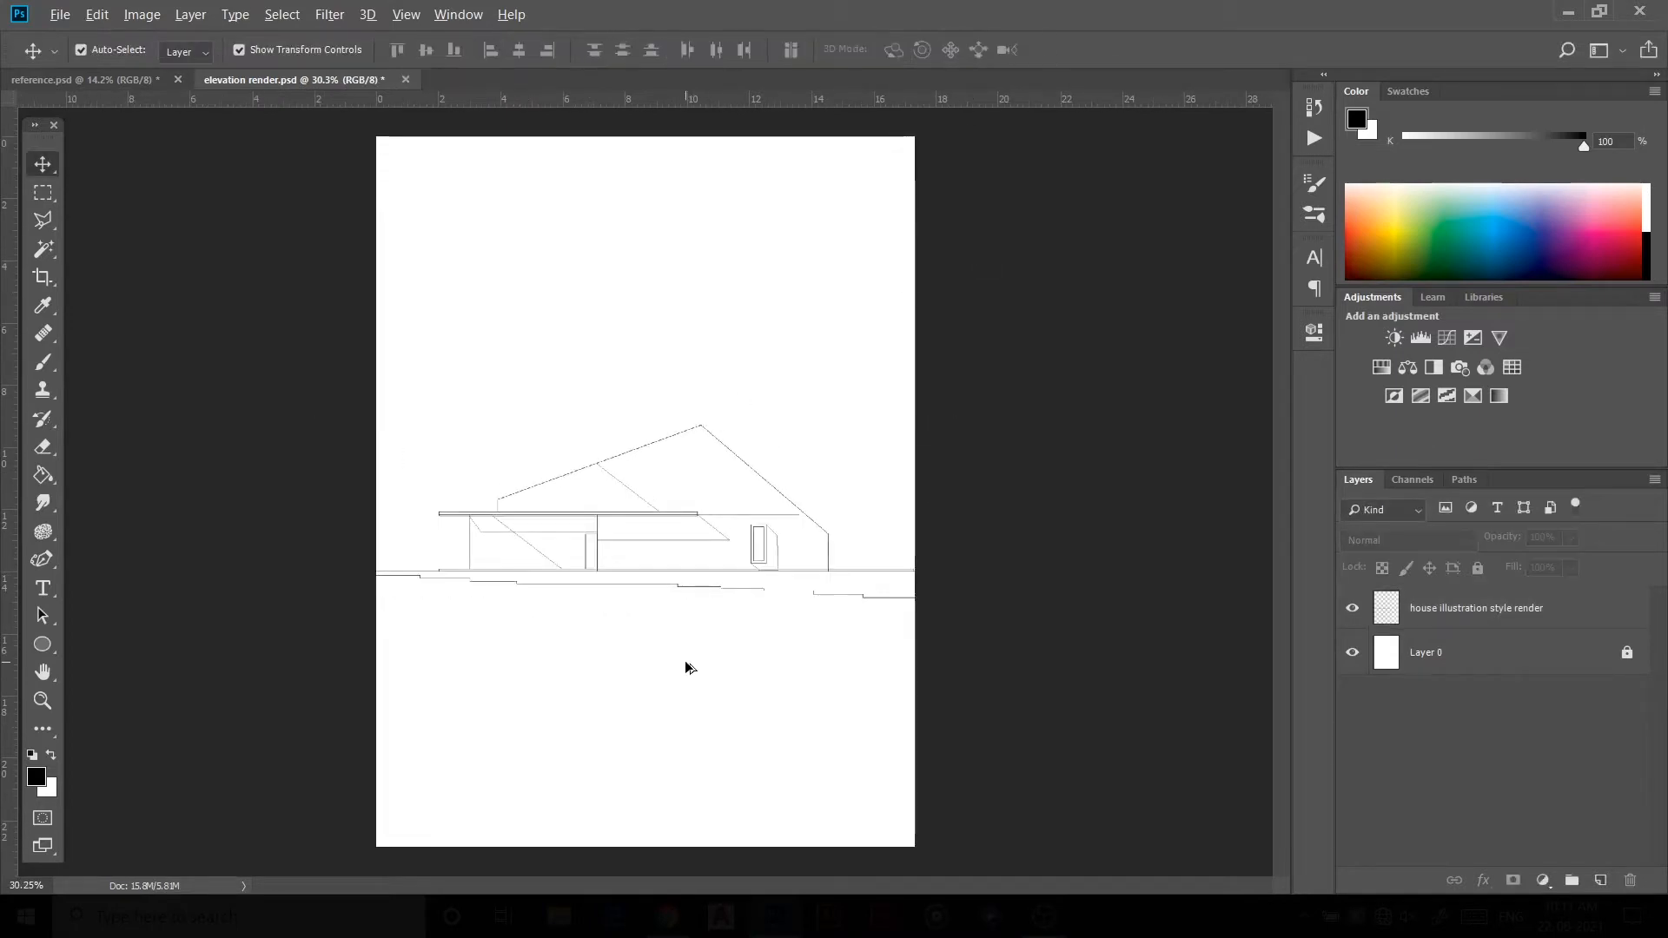
Step: Move the placed stone texture to the page's left edge and name its layer texture 1
{"action": "scroll", "coordinate": [611, 532], "scroll_direction": "up", "scroll_amount": 1}
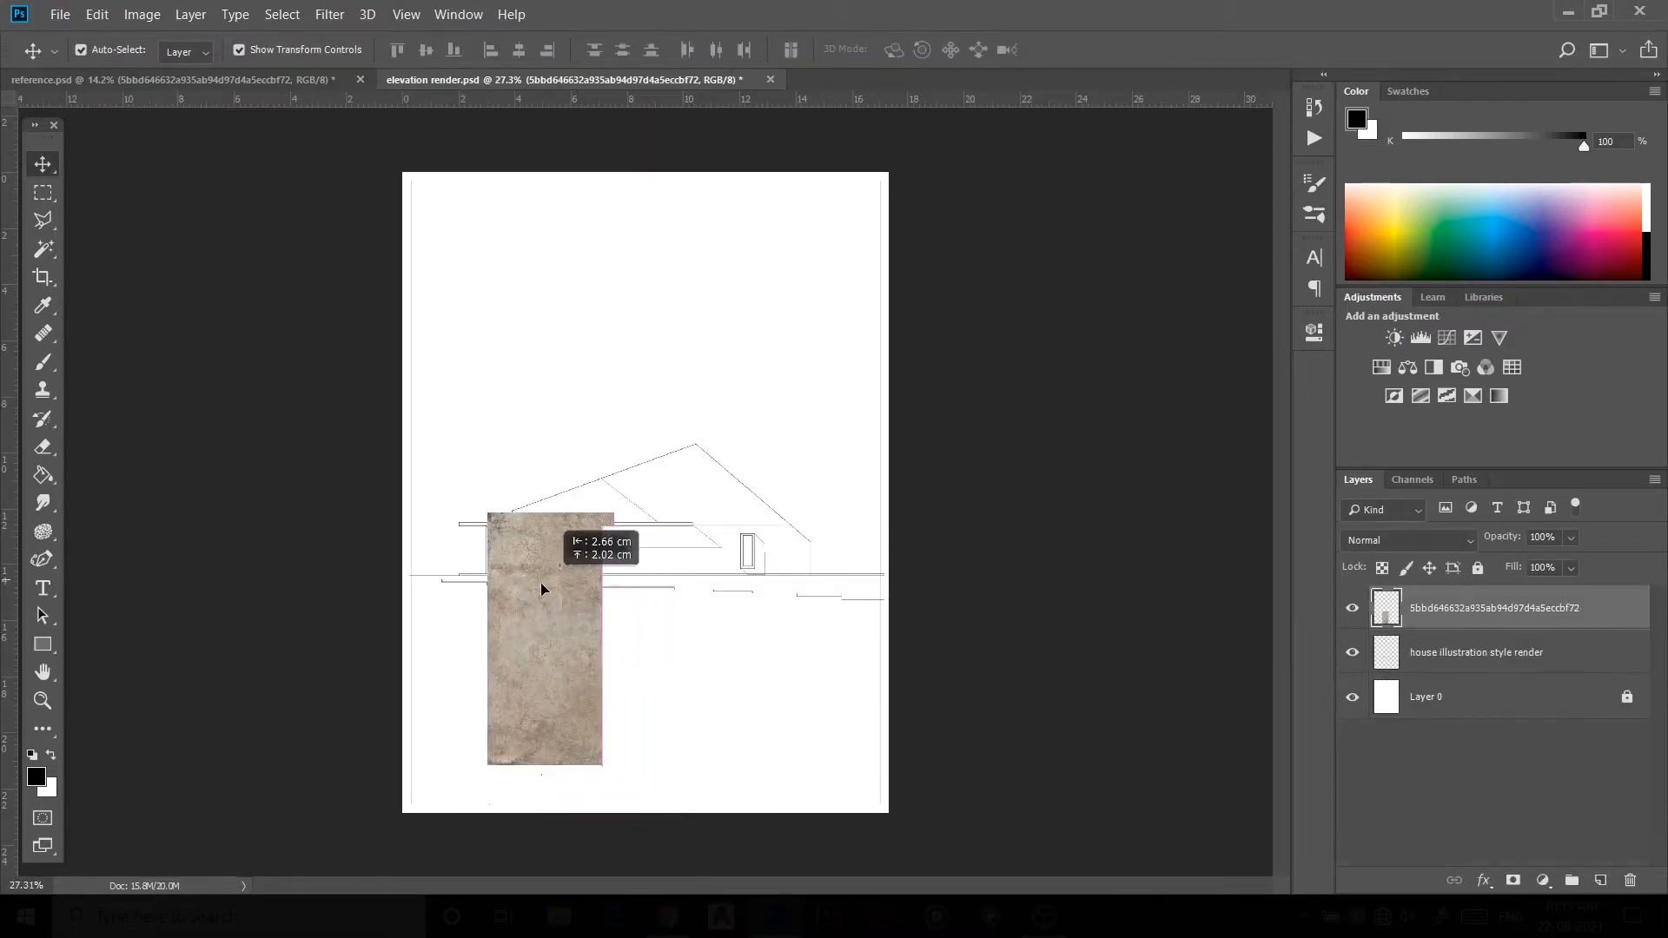
{"action": "left_click_drag", "start_coordinate": [550, 558], "coordinate": [503, 576]}
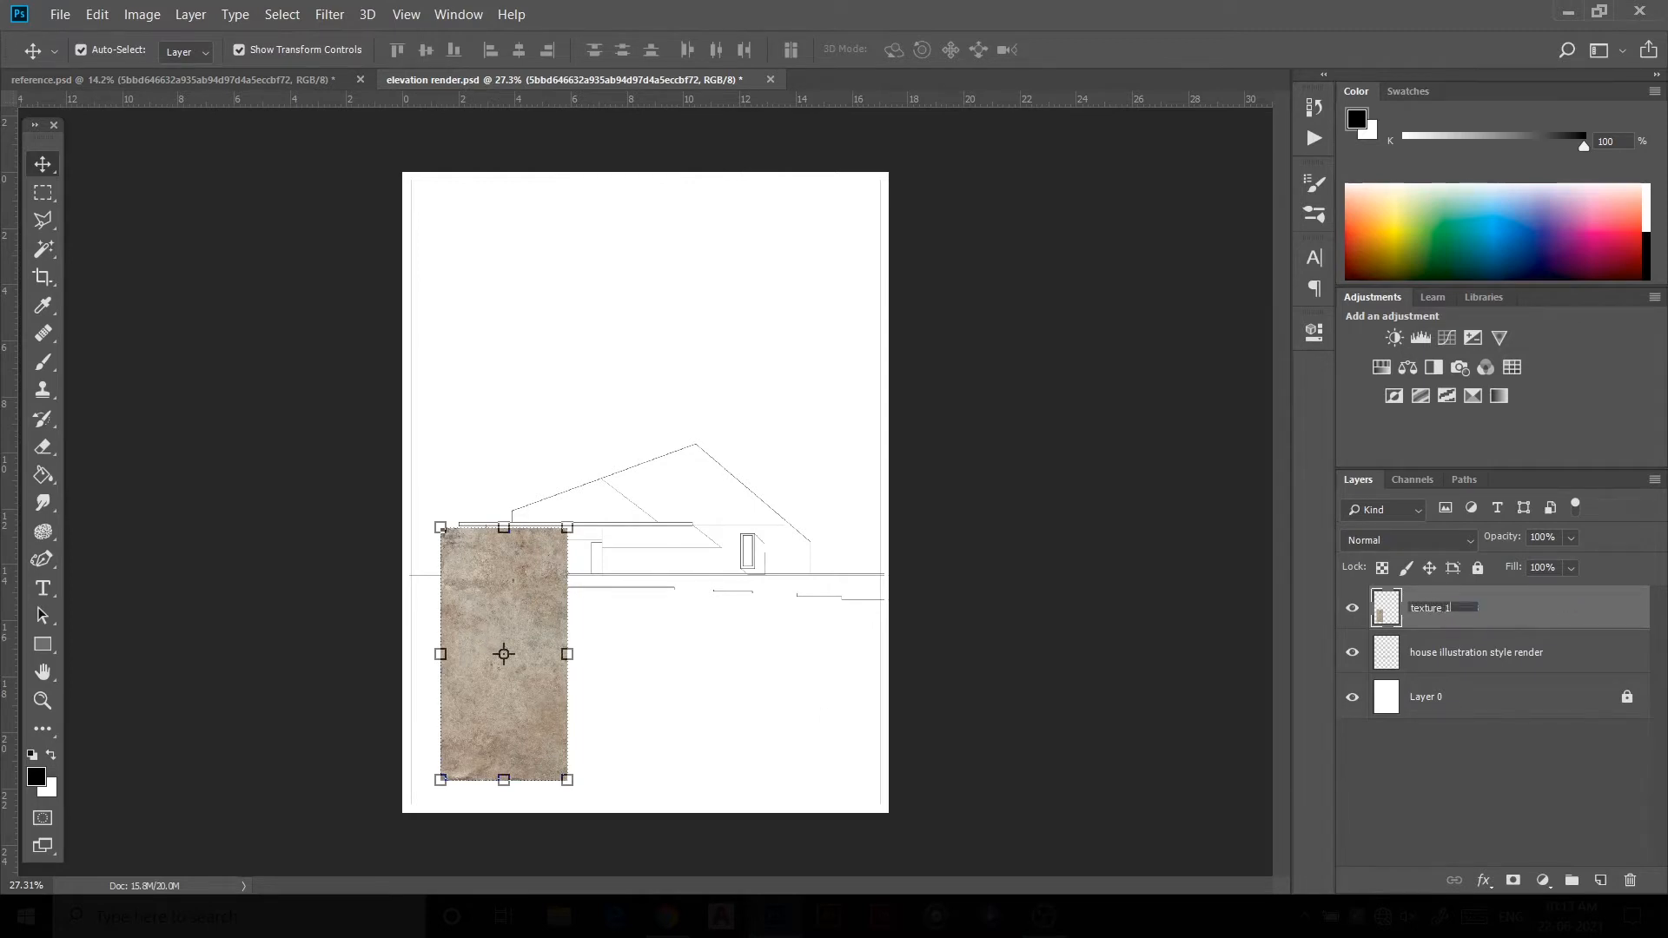
{"action": "key", "text": "Return"}
Step: Duplicate the texture 1 layer beside the original and flip the copy horizontally
{"action": "left_click_drag", "start_coordinate": [528, 602], "coordinate": [621, 692]}
{"action": "key", "text": "ctrl+t"}
{"action": "right_click", "coordinate": [621, 690]}
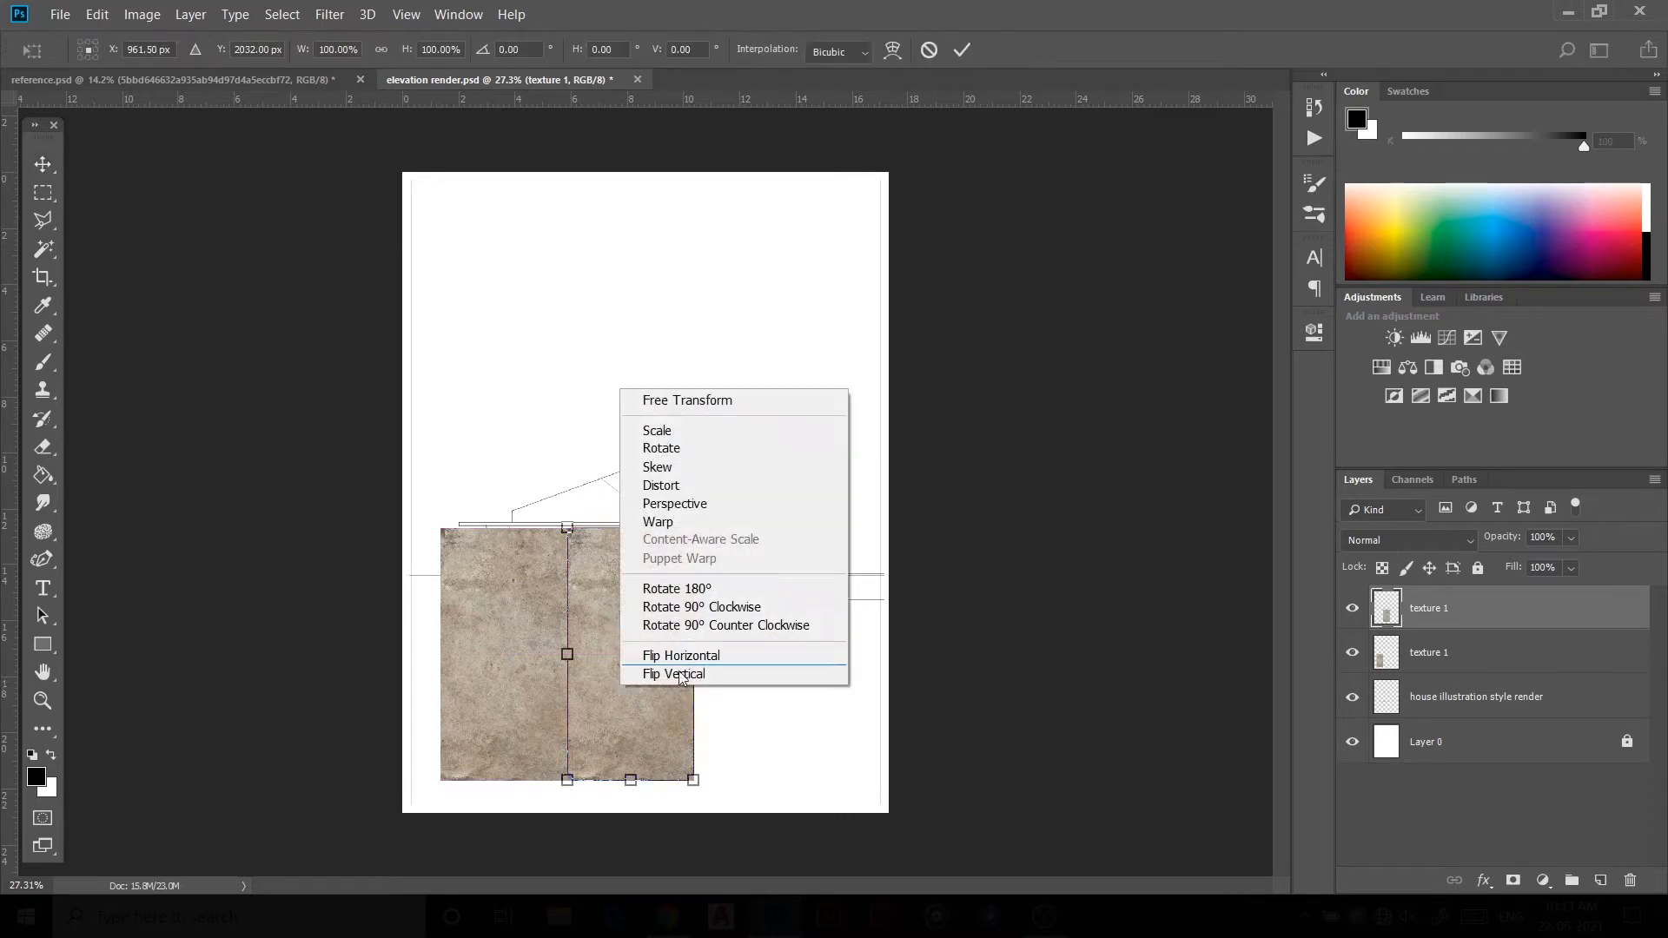
{"action": "left_click", "coordinate": [682, 656]}
{"action": "left_click", "coordinate": [967, 52]}
Step: Select both texture 1 layers and merge them into one
{"action": "left_click_drag", "start_coordinate": [992, 306], "coordinate": [543, 695]}
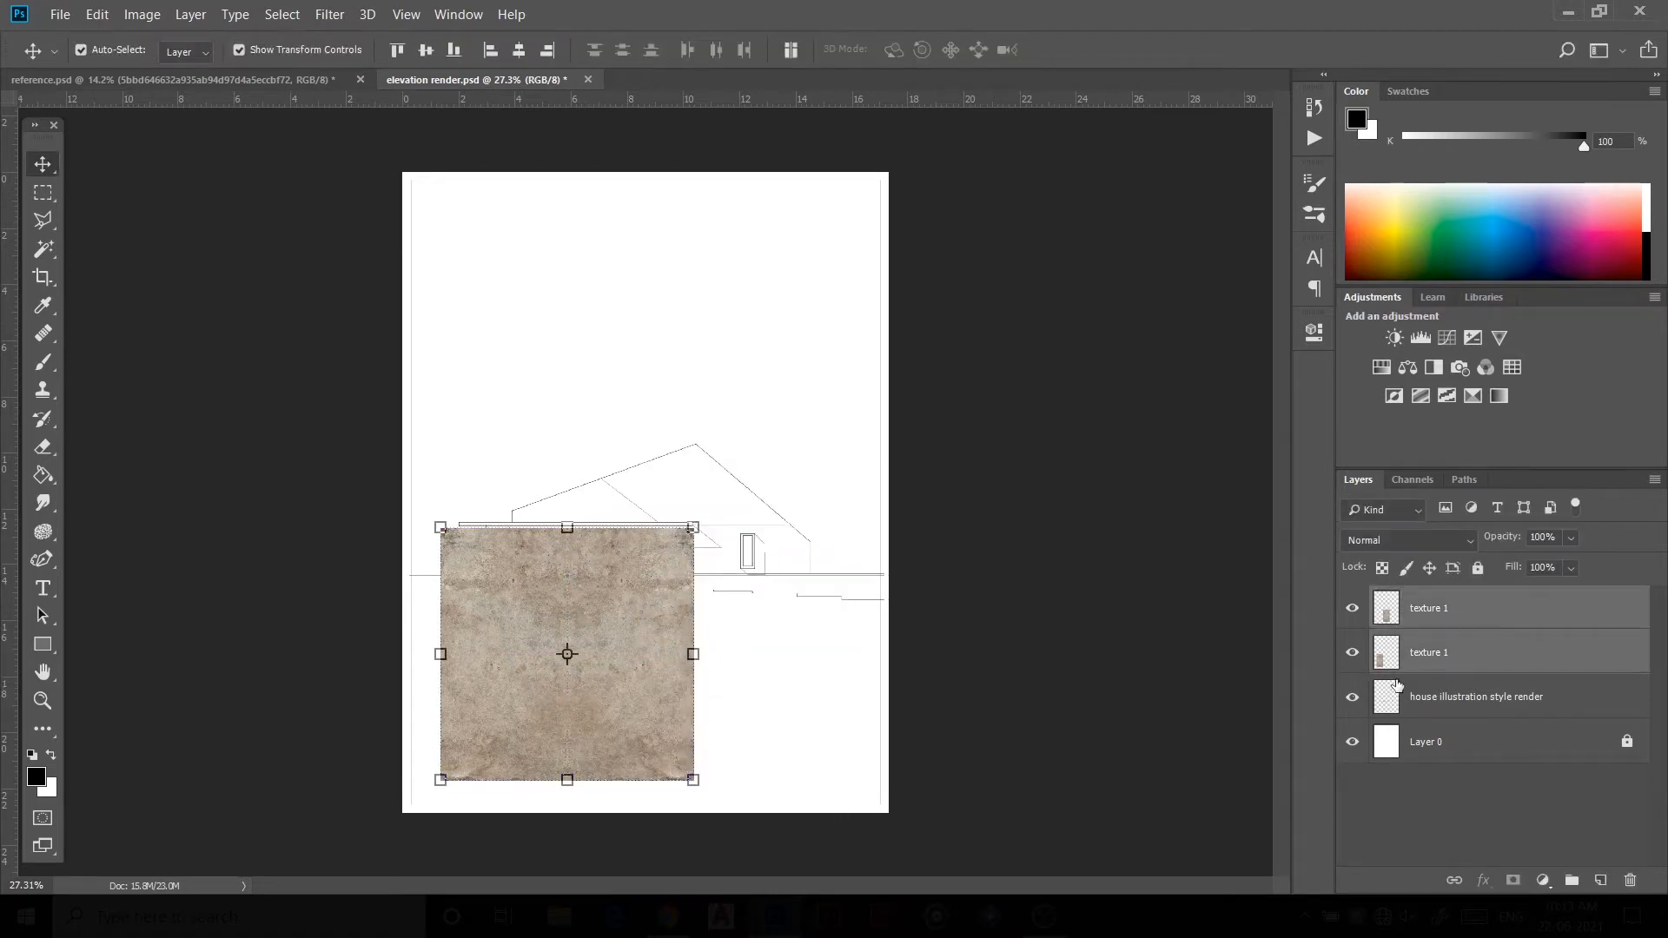
{"action": "right_click", "coordinate": [1431, 647]}
{"action": "left_click", "coordinate": [1244, 620]}
Step: Copy and paste the merged stone texture, stretch it across the lower page, and merge the layers
{"action": "left_click_drag", "start_coordinate": [646, 631], "coordinate": [630, 631]}
{"action": "key", "text": "ctrl+c"}
{"action": "key", "text": "ctrl+v"}
{"action": "left_click_drag", "start_coordinate": [654, 480], "coordinate": [749, 727]}
{"action": "left_click", "coordinate": [1429, 652], "text": "shift"}
{"action": "right_click", "coordinate": [1429, 652]}
{"action": "left_click", "coordinate": [1216, 622]}
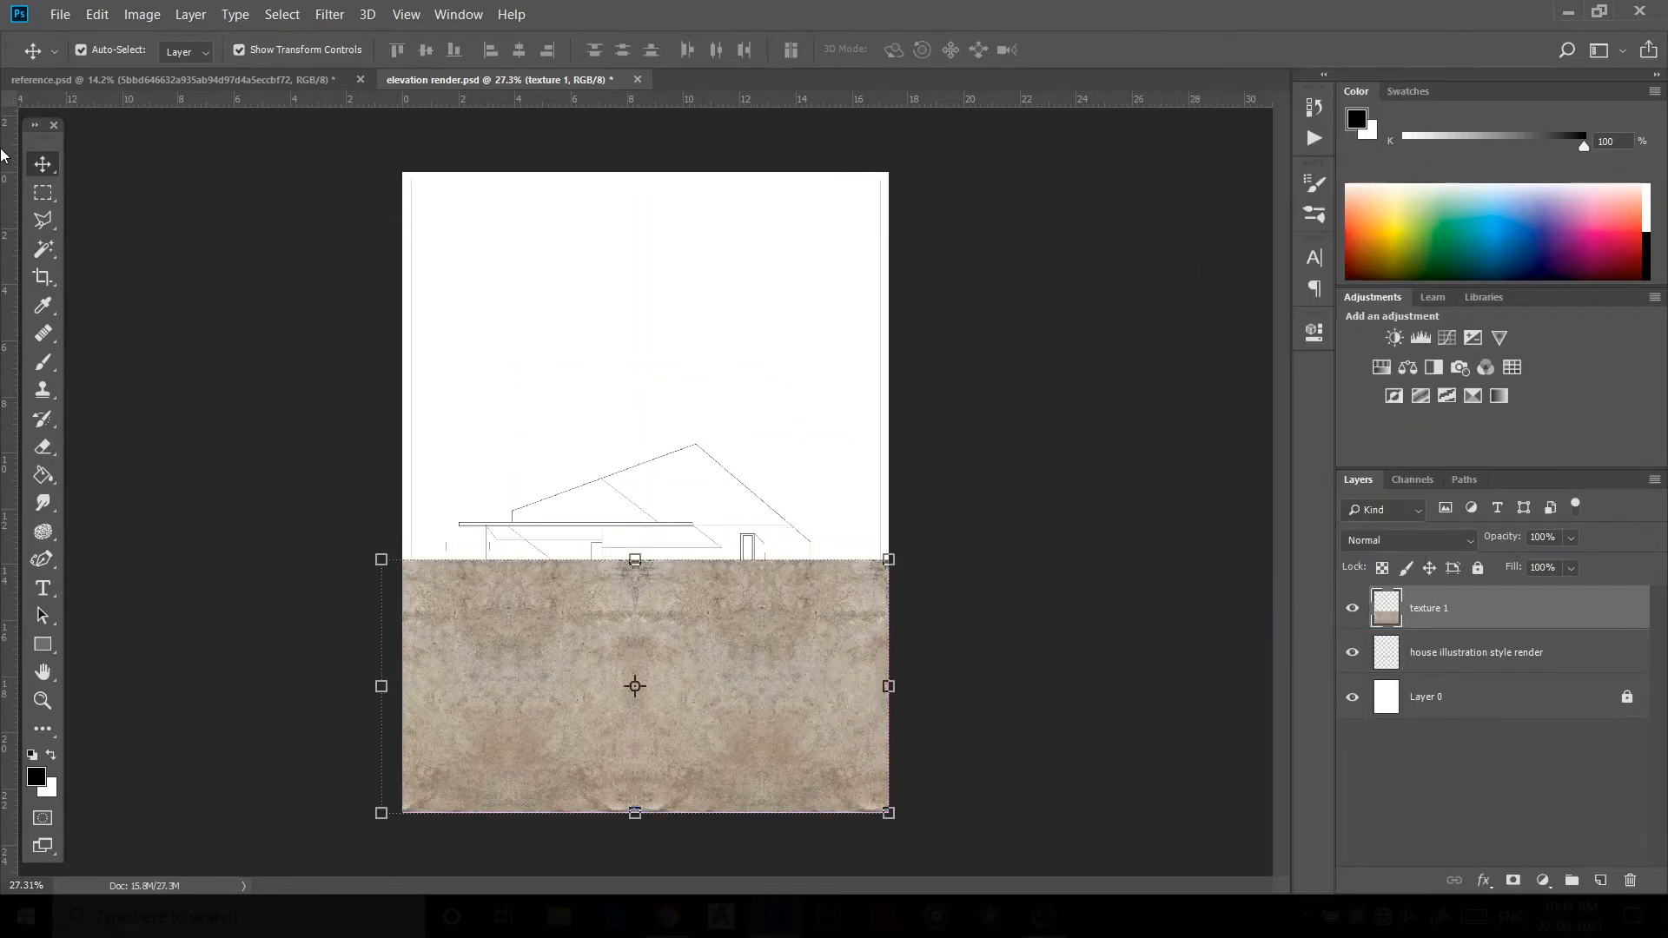
Step: Hide texture 1, select the ground area below the elevation with the Magic Wand, and mask texture 1 to it
{"action": "left_click", "coordinate": [1352, 609]}
{"action": "key", "text": "w"}
{"action": "left_click", "coordinate": [795, 674]}
{"action": "left_click", "coordinate": [1353, 610]}
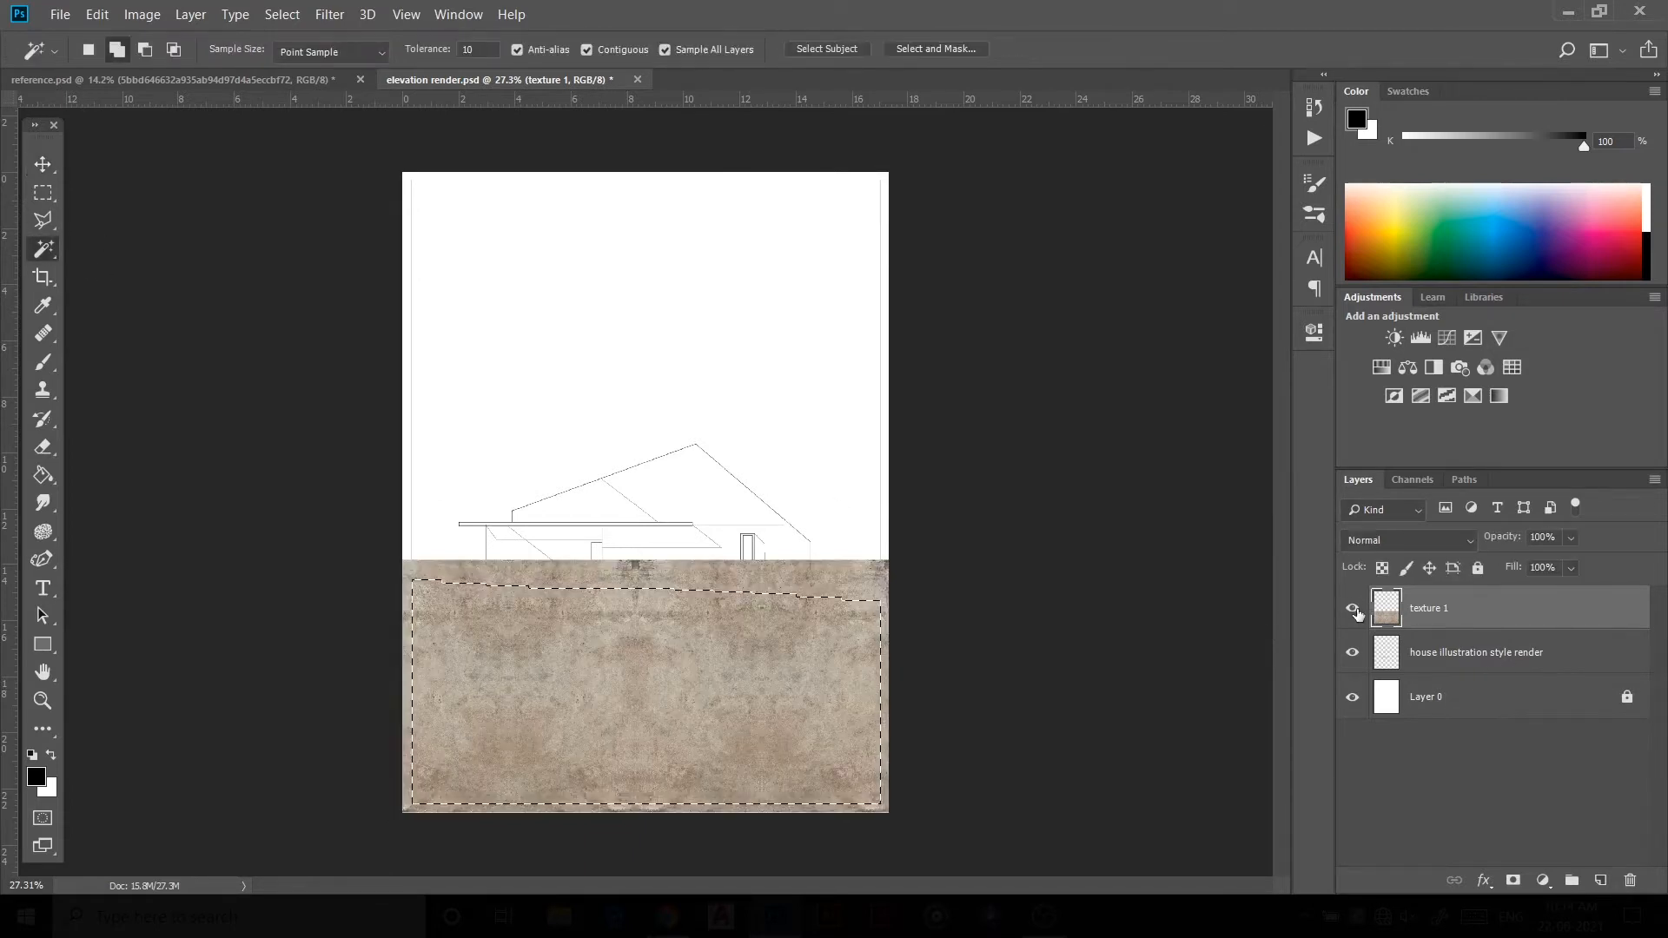
{"action": "left_click", "coordinate": [1512, 881]}
{"action": "left_click", "coordinate": [43, 164]}
{"action": "left_click", "coordinate": [335, 412]}
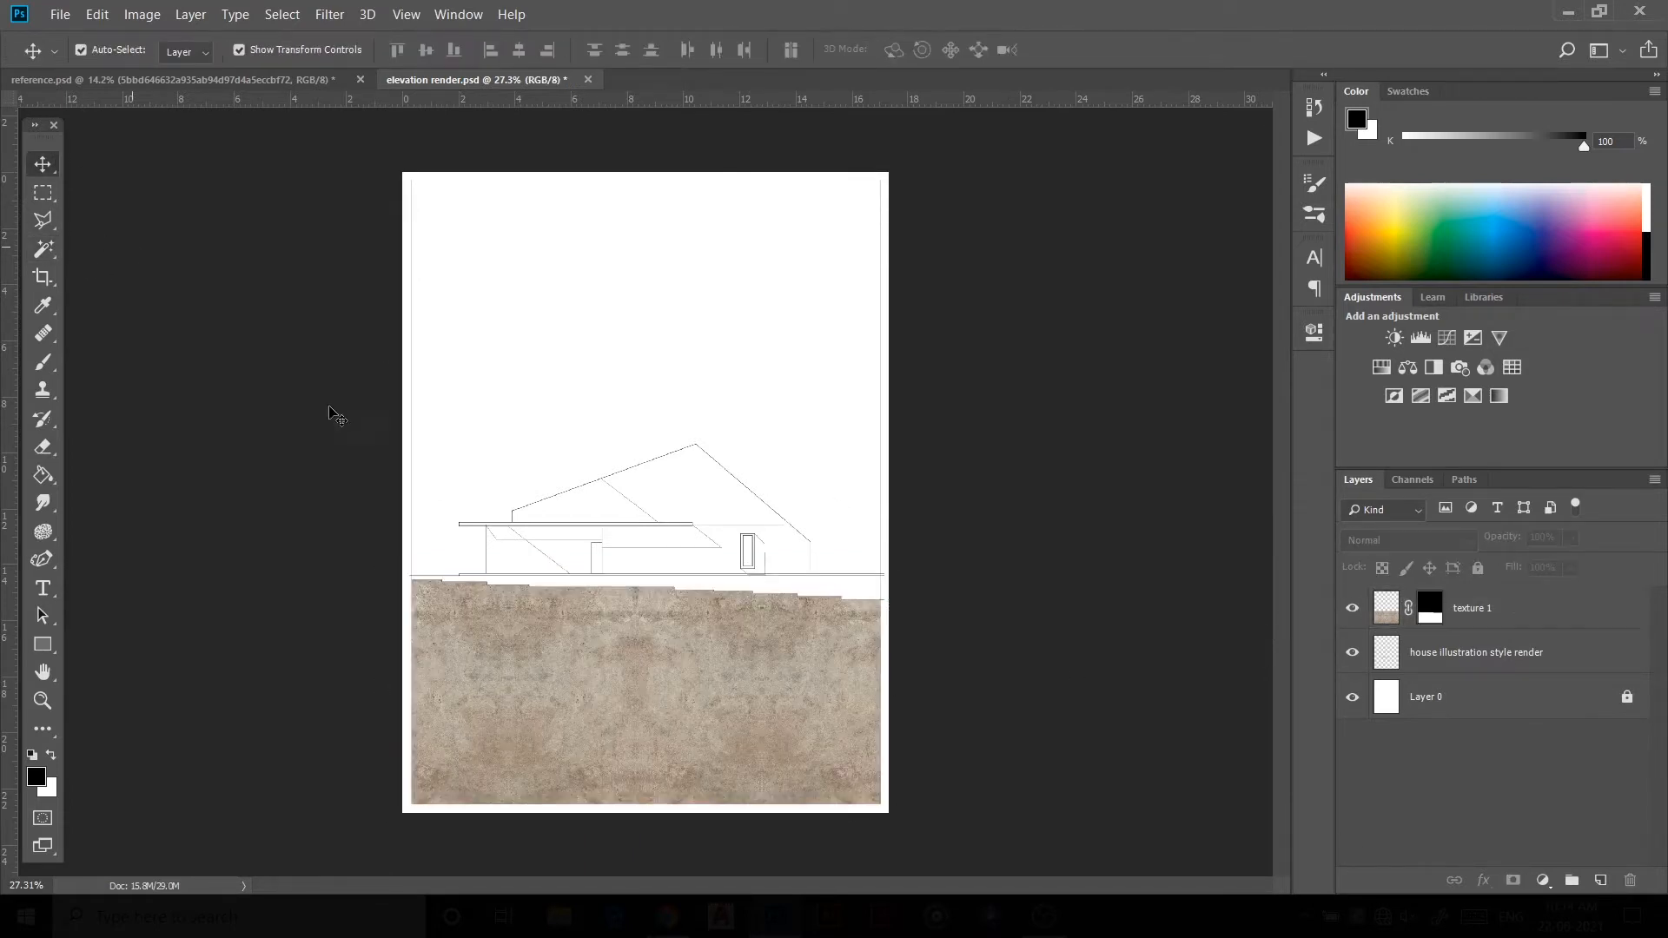
{"action": "left_click", "coordinate": [651, 688]}
{"action": "mouse_move", "coordinate": [1506, 537]}
{"action": "left_mouse_down"}
{"action": "mouse_move", "coordinate": [1479, 561]}
{"action": "mouse_move", "coordinate": [1523, 545]}
{"action": "left_mouse_up"}
{"action": "left_click", "coordinate": [1028, 584]}
{"action": "left_click", "coordinate": [1539, 608]}
{"action": "left_click", "coordinate": [1126, 610]}
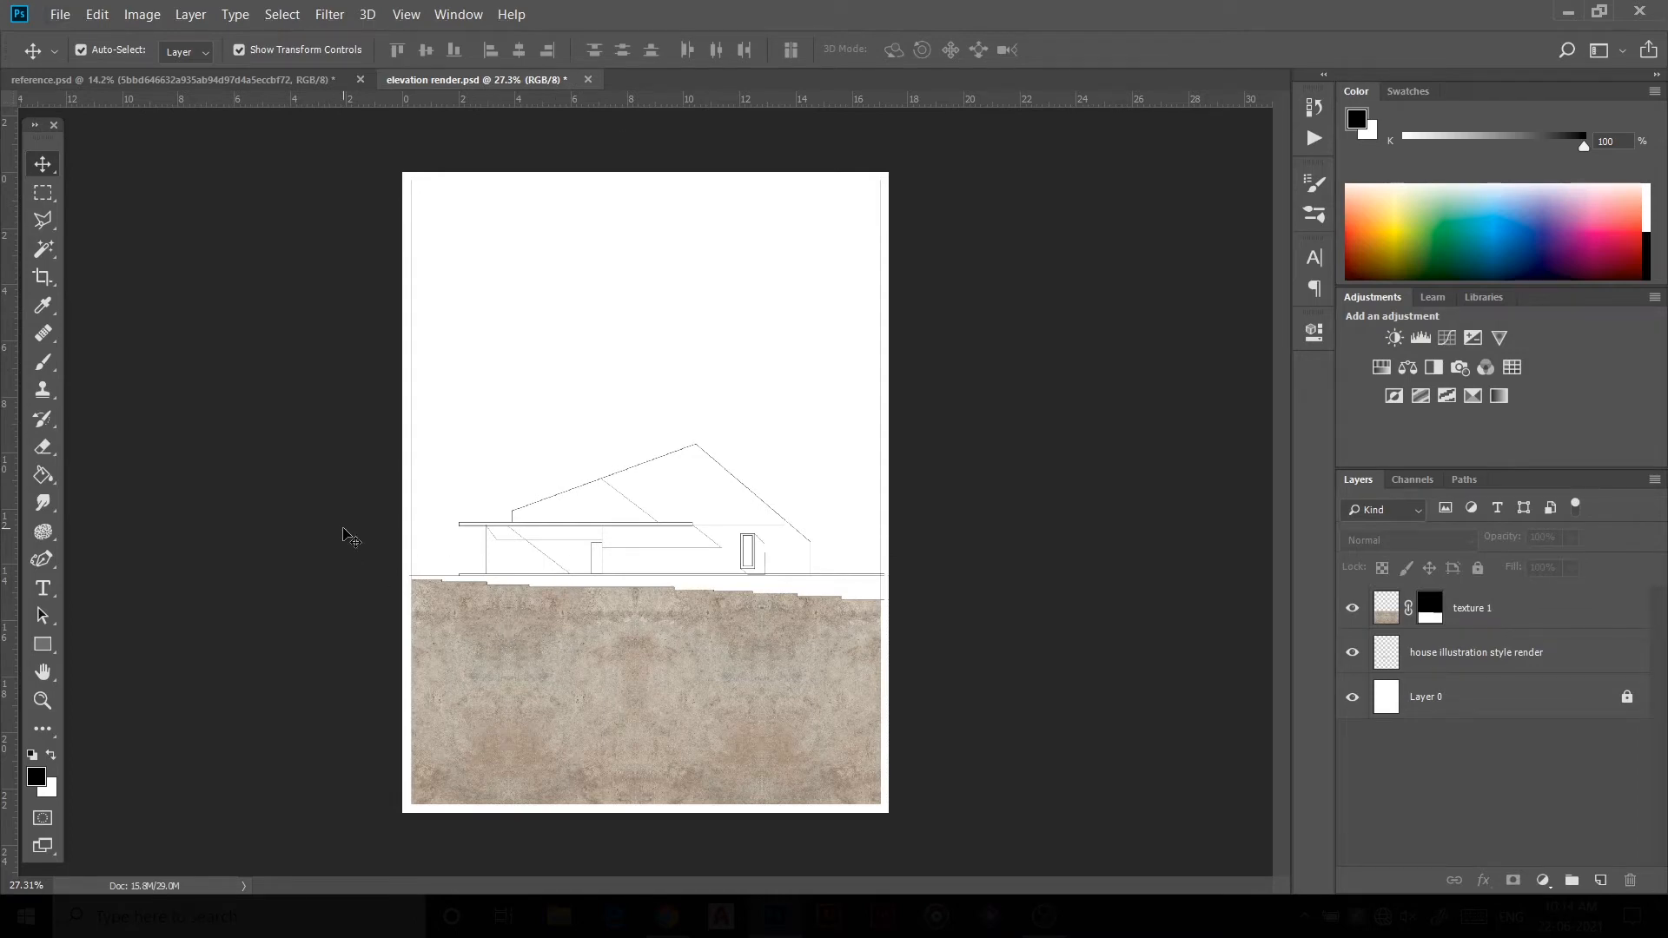
{"action": "scroll", "coordinate": [631, 512], "scroll_direction": "up", "scroll_amount": 5}
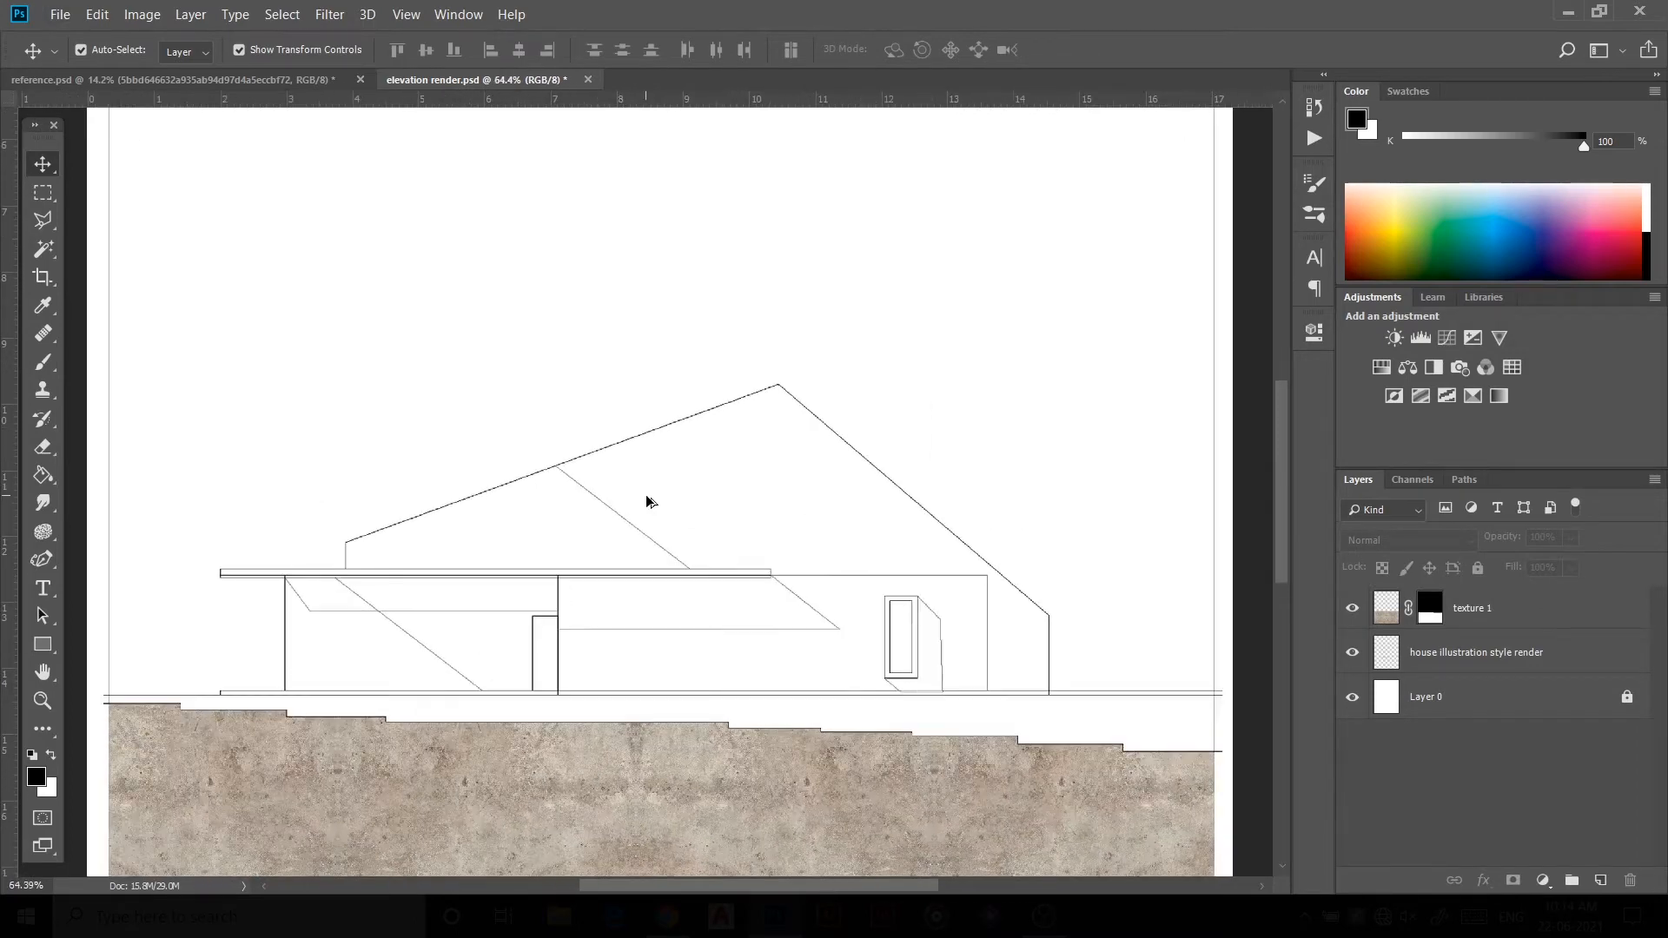
{"action": "scroll", "coordinate": [682, 506], "scroll_direction": "down", "scroll_amount": 1}
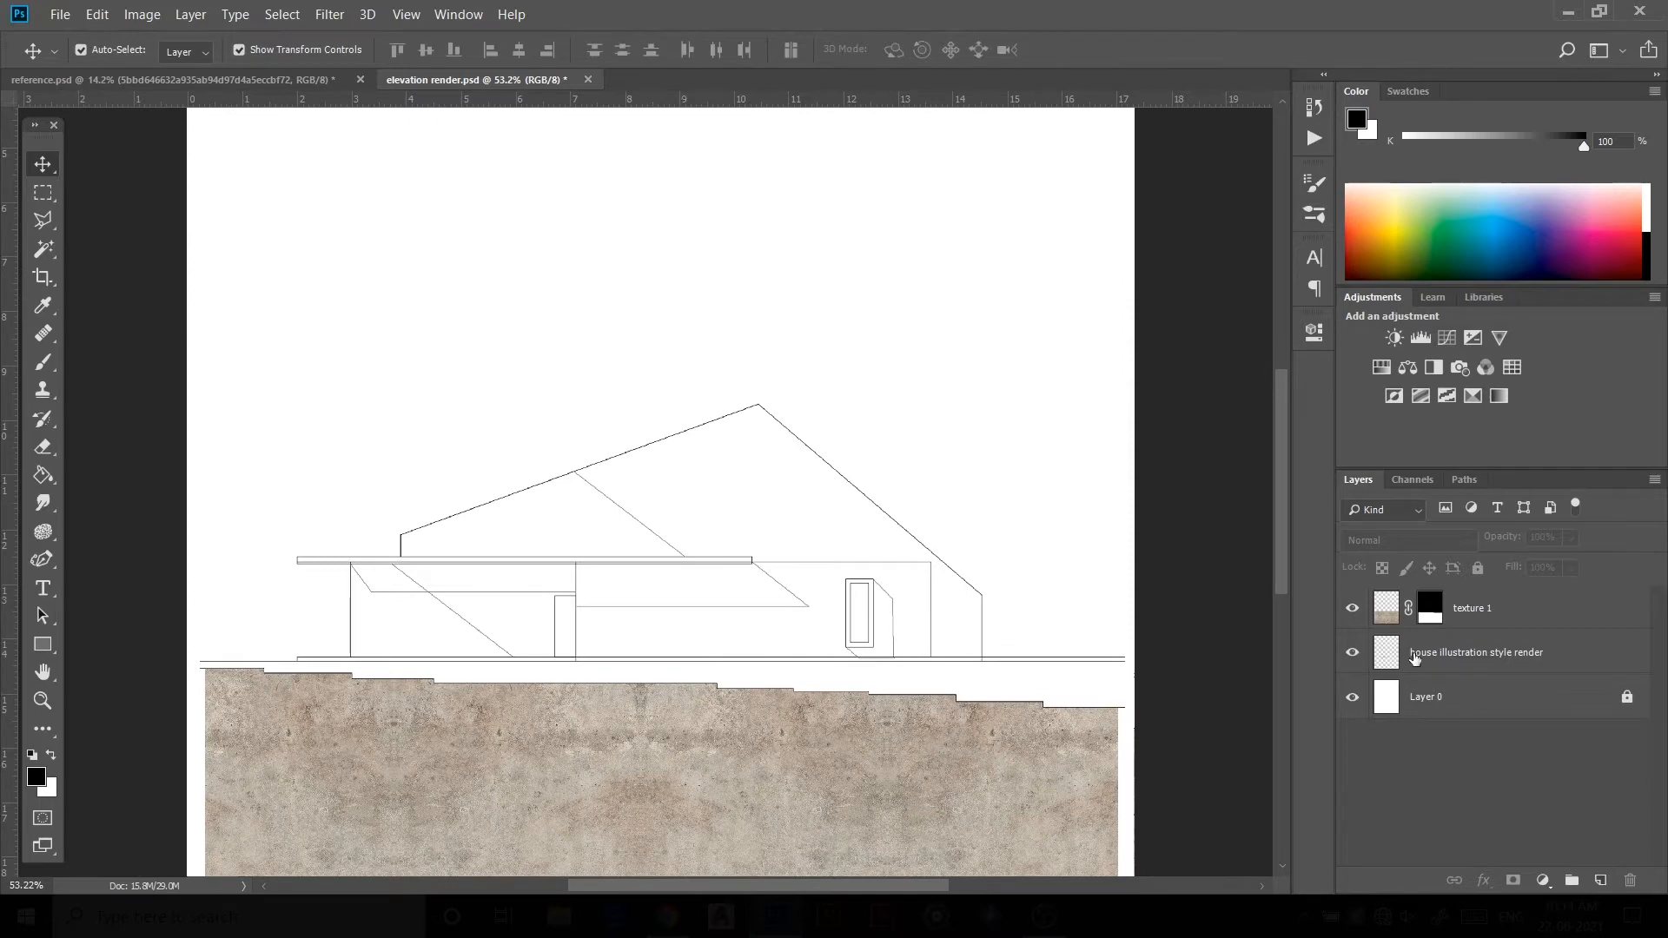
Step: Bring the white plaster texture from reference.psd into the elevation above the drawing and name its layer texture 2
{"action": "left_click", "coordinate": [1414, 658]}
{"action": "left_click", "coordinate": [208, 80]}
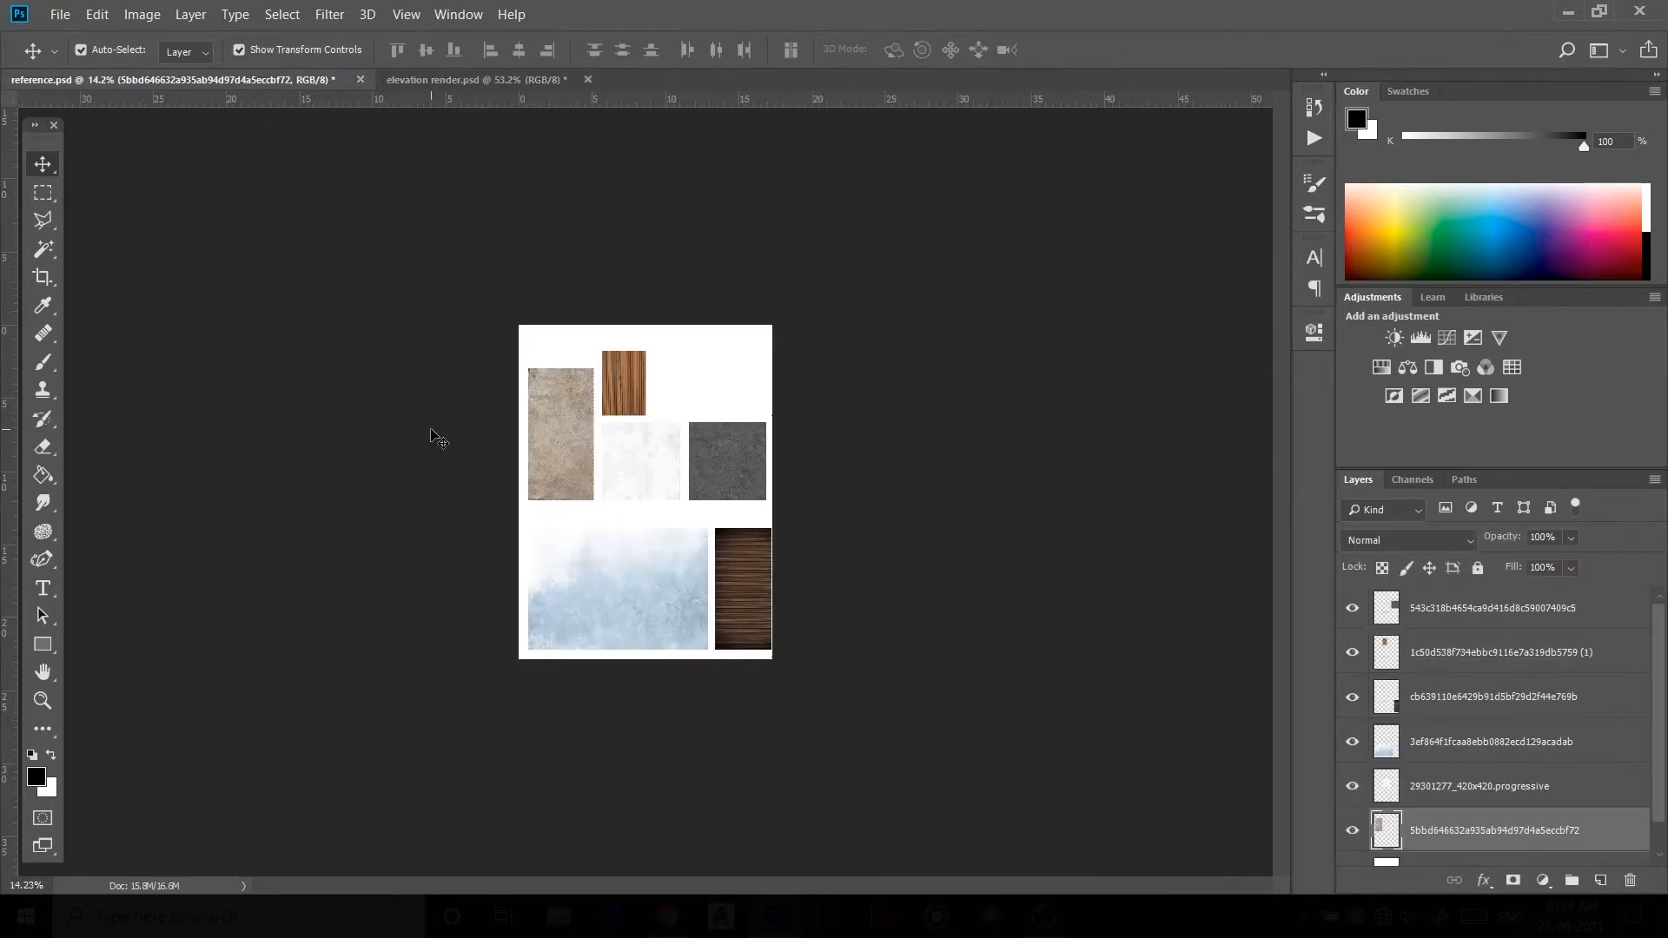
{"action": "mouse_move", "coordinate": [640, 461]}
{"action": "left_mouse_down"}
{"action": "mouse_move", "coordinate": [476, 79]}
{"action": "mouse_move", "coordinate": [660, 471]}
{"action": "left_mouse_up"}
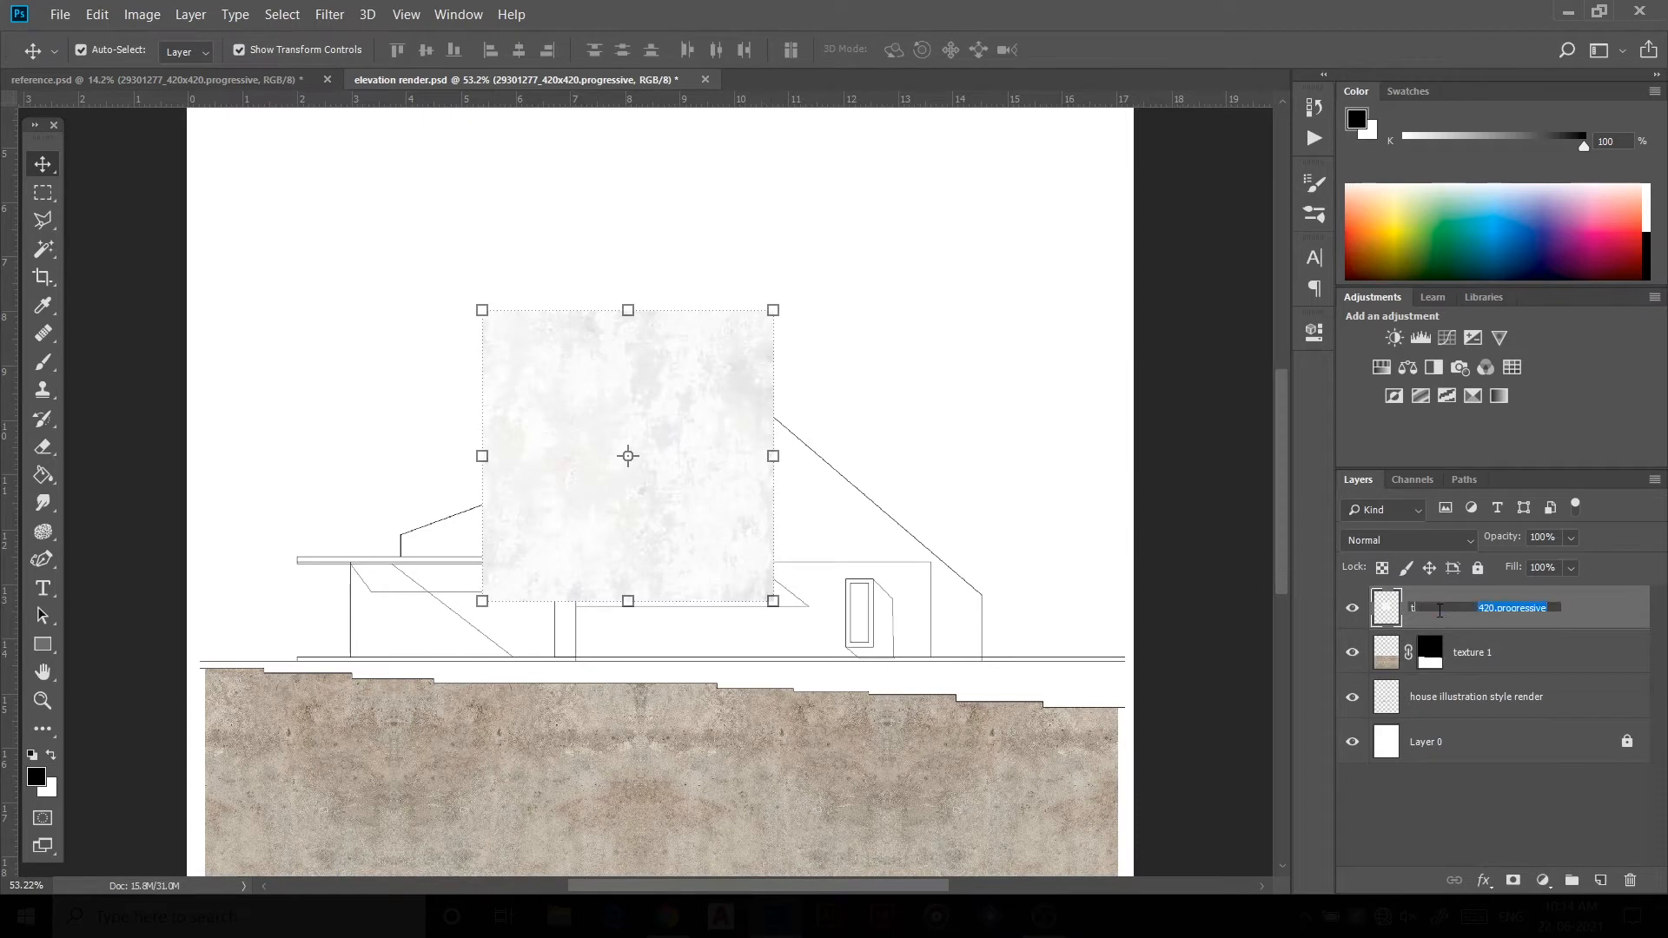
{"action": "type", "text": "texture 2"}
{"action": "key", "text": "Return"}
Step: Copy and paste texture 2, shift the copy to the right and flip it horizontally
{"action": "scroll", "coordinate": [1057, 418], "scroll_direction": "down", "scroll_amount": 3}
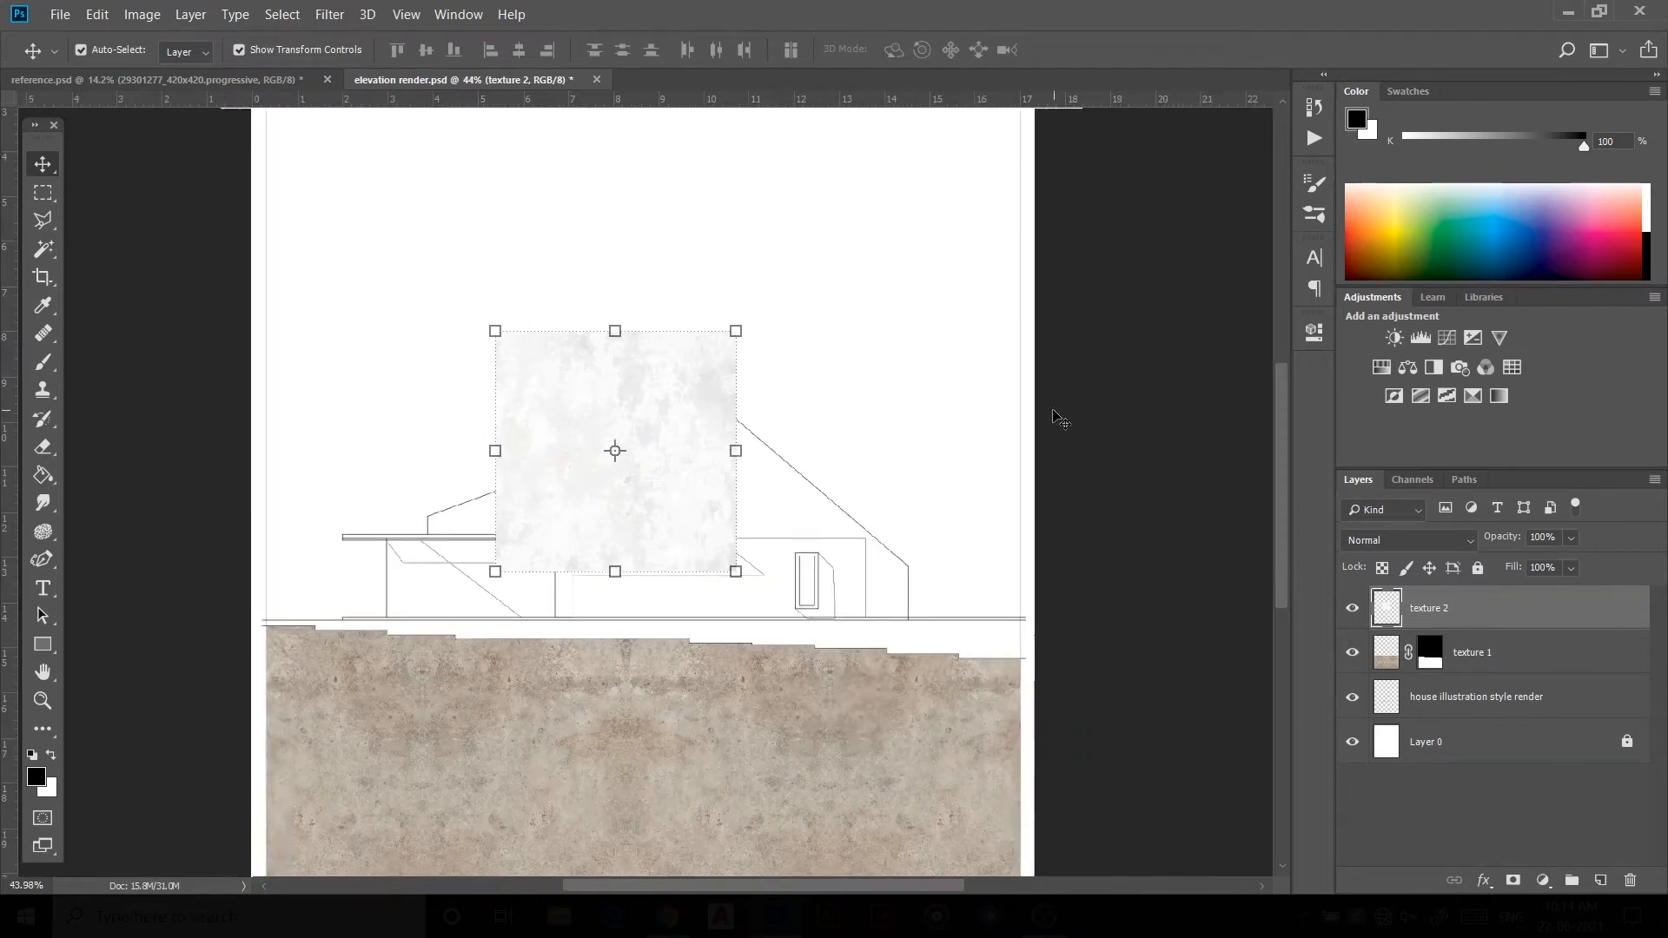
{"action": "left_click", "coordinate": [1057, 418]}
{"action": "left_click", "coordinate": [679, 434]}
{"action": "key", "text": "ctrl+c"}
{"action": "key", "text": "ctrl+v"}
{"action": "left_click_drag", "start_coordinate": [679, 437], "coordinate": [819, 495]}
{"action": "right_click", "coordinate": [815, 491]}
{"action": "left_click", "coordinate": [873, 756]}
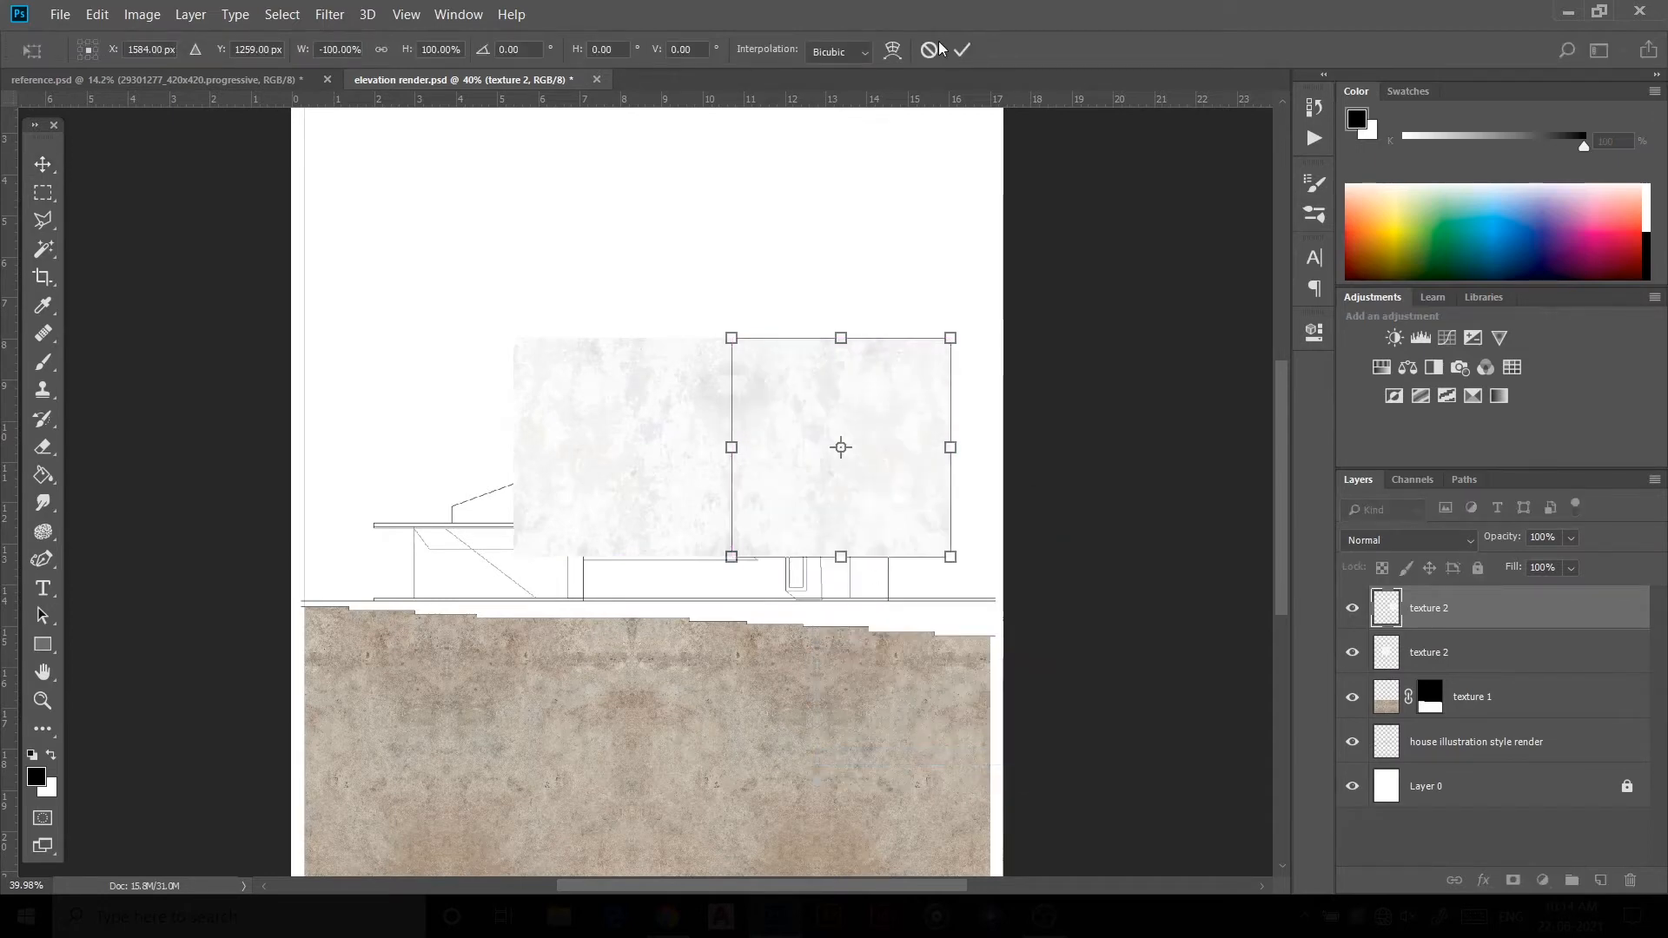
{"action": "left_click", "coordinate": [962, 50]}
Step: Merge the two texture 2 layers into one
{"action": "left_click", "coordinate": [1579, 667], "text": "shift"}
{"action": "right_click", "coordinate": [1578, 667]}
{"action": "left_click", "coordinate": [1559, 670]}
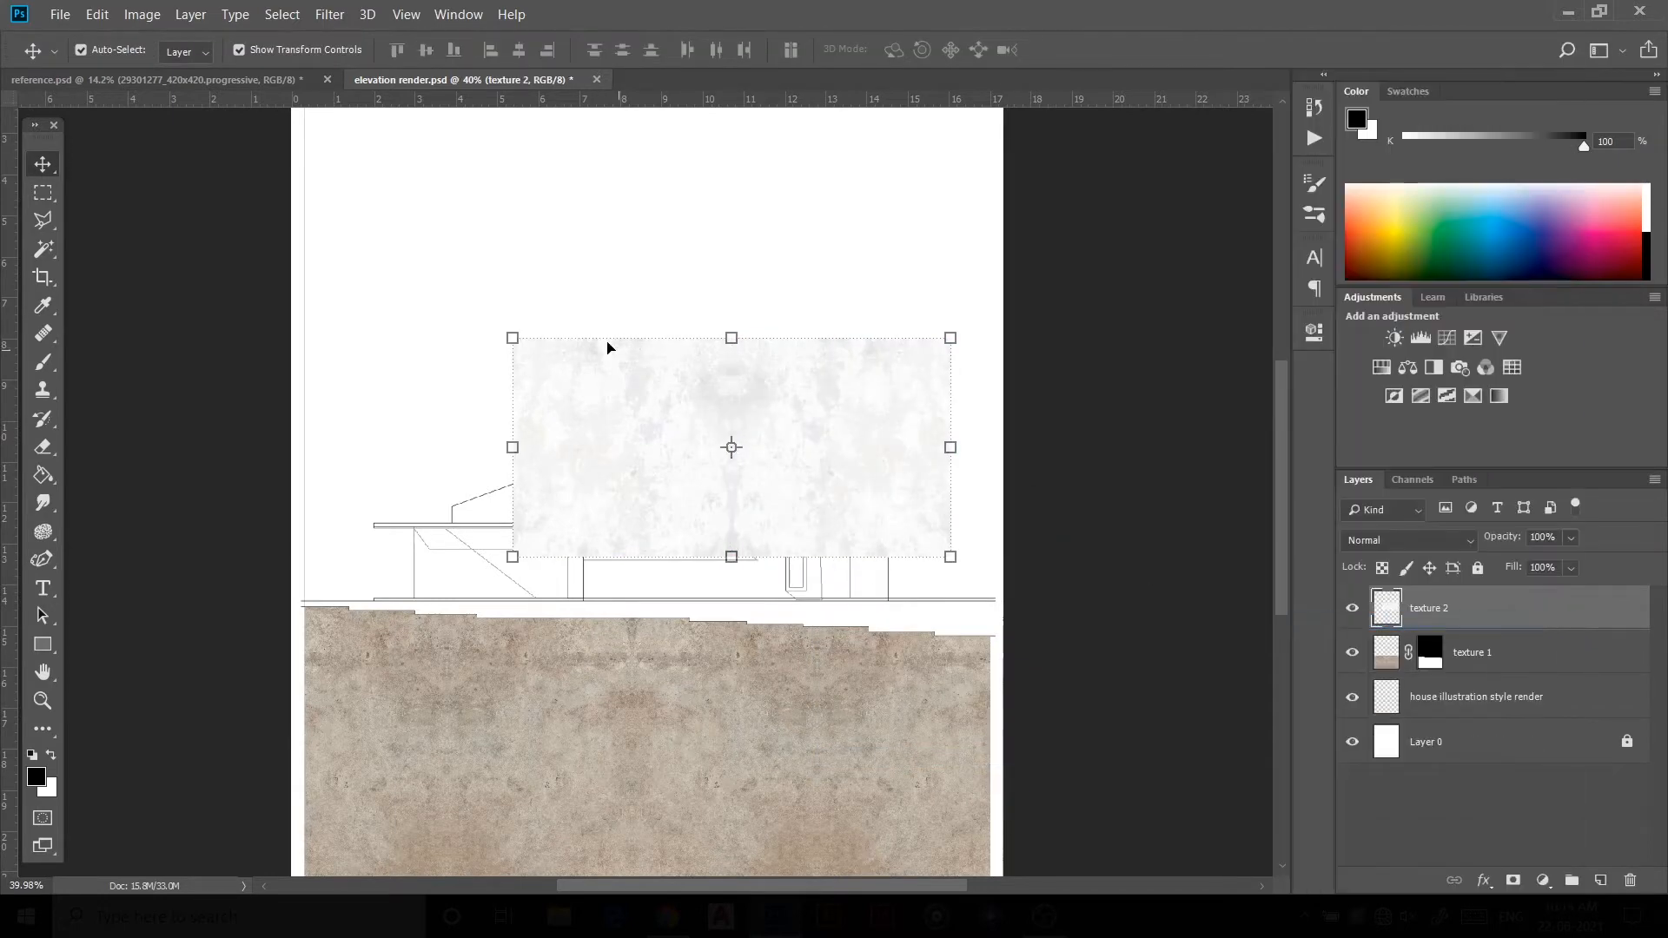
Step: Move texture 2 over the house and scale it to about 103% to cover the building
{"action": "left_click_drag", "start_coordinate": [663, 480], "coordinate": [610, 540]}
{"action": "key", "text": "ctrl+t"}
{"action": "left_click_drag", "start_coordinate": [883, 409], "coordinate": [904, 402]}
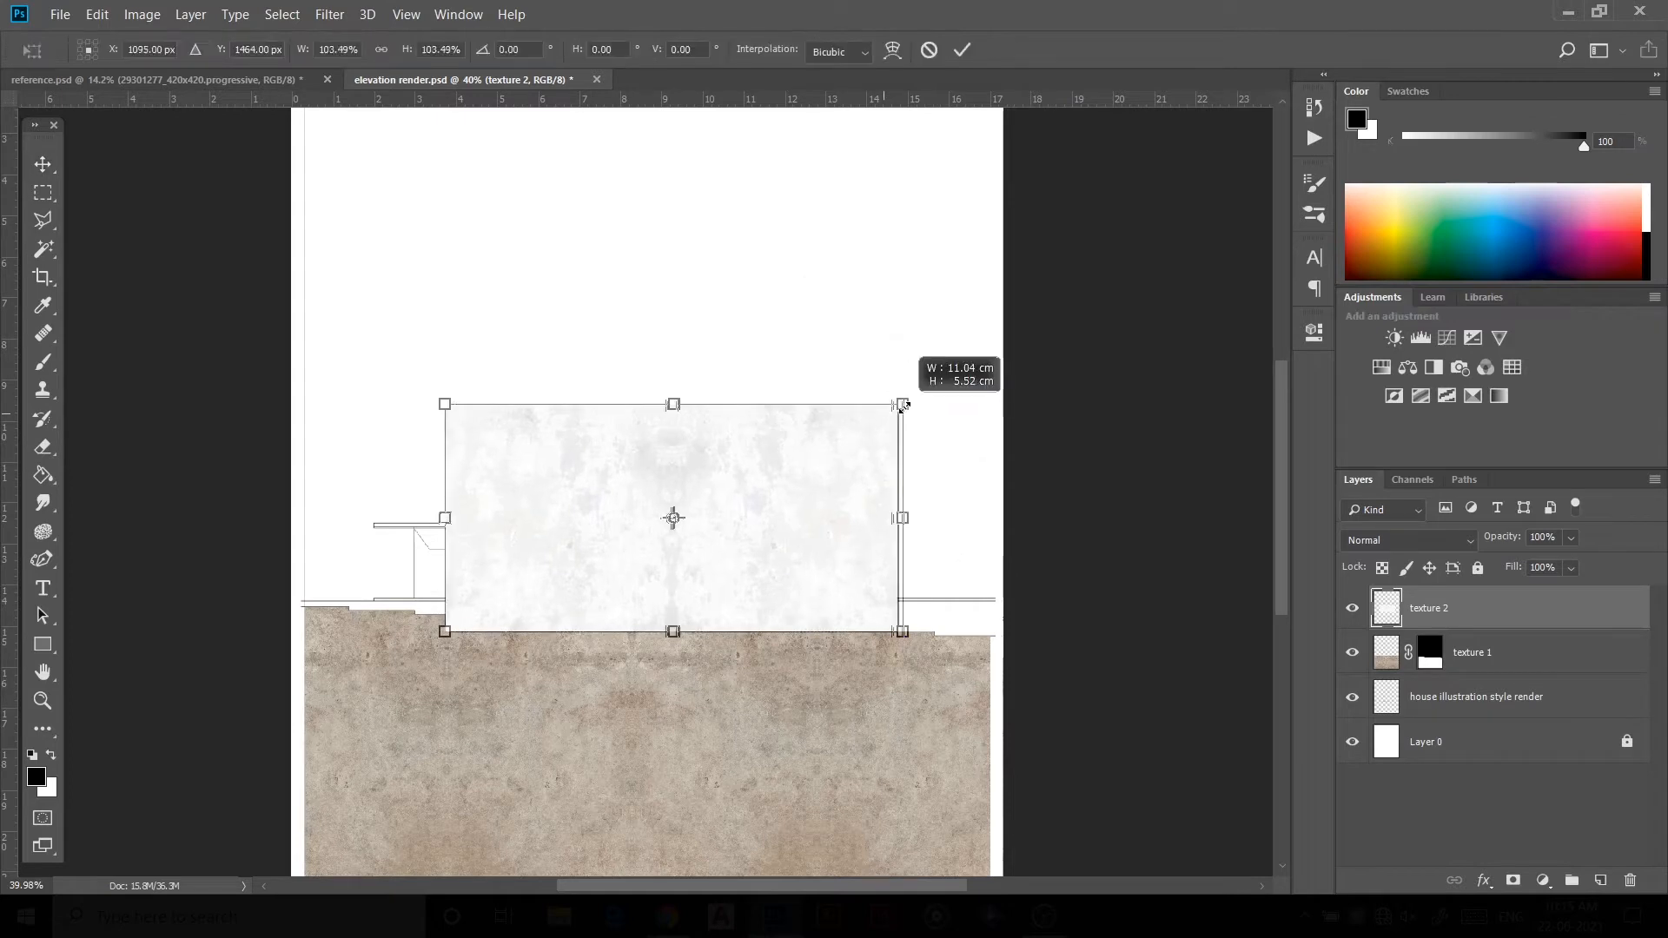
{"action": "left_click", "coordinate": [962, 50]}
{"action": "mouse_move", "coordinate": [747, 572]}
{"action": "left_mouse_down"}
{"action": "mouse_move", "coordinate": [745, 540]}
{"action": "mouse_move", "coordinate": [746, 572]}
{"action": "left_mouse_up"}
Step: Hide texture 2, Magic Wand-select the house wall and roof areas on the drawing layer, and mask texture 2 to them
{"action": "left_click", "coordinate": [1351, 608]}
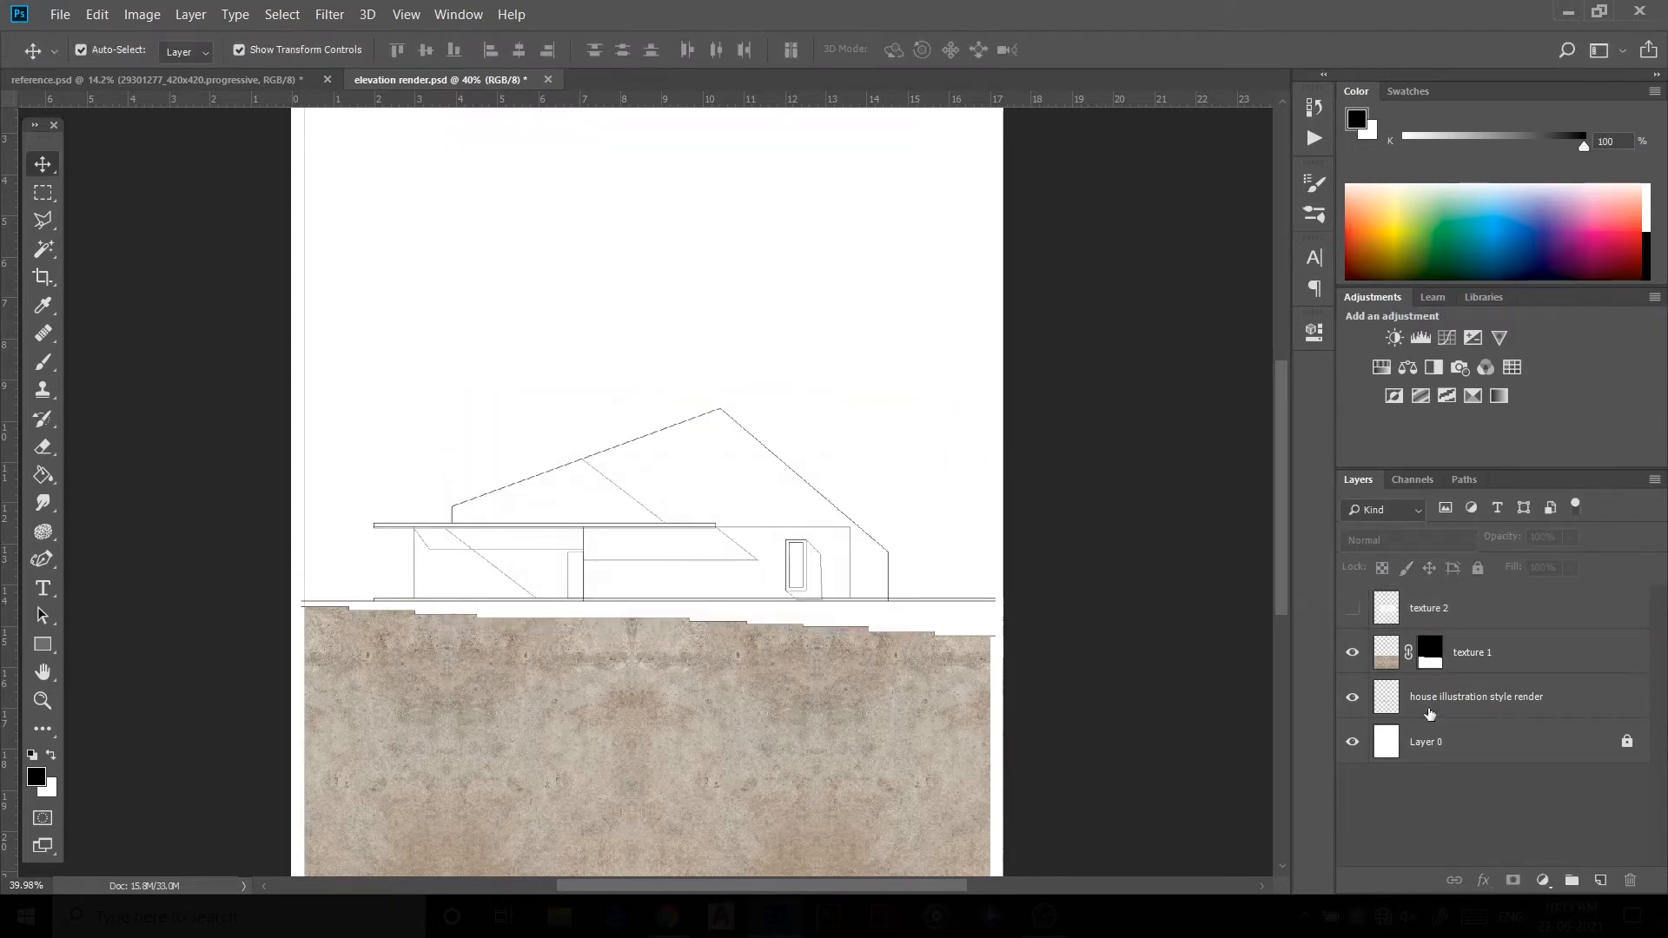
{"action": "left_click", "coordinate": [1477, 696]}
{"action": "key", "text": "w"}
{"action": "scroll", "coordinate": [686, 512], "scroll_direction": "up", "scroll_amount": 3}
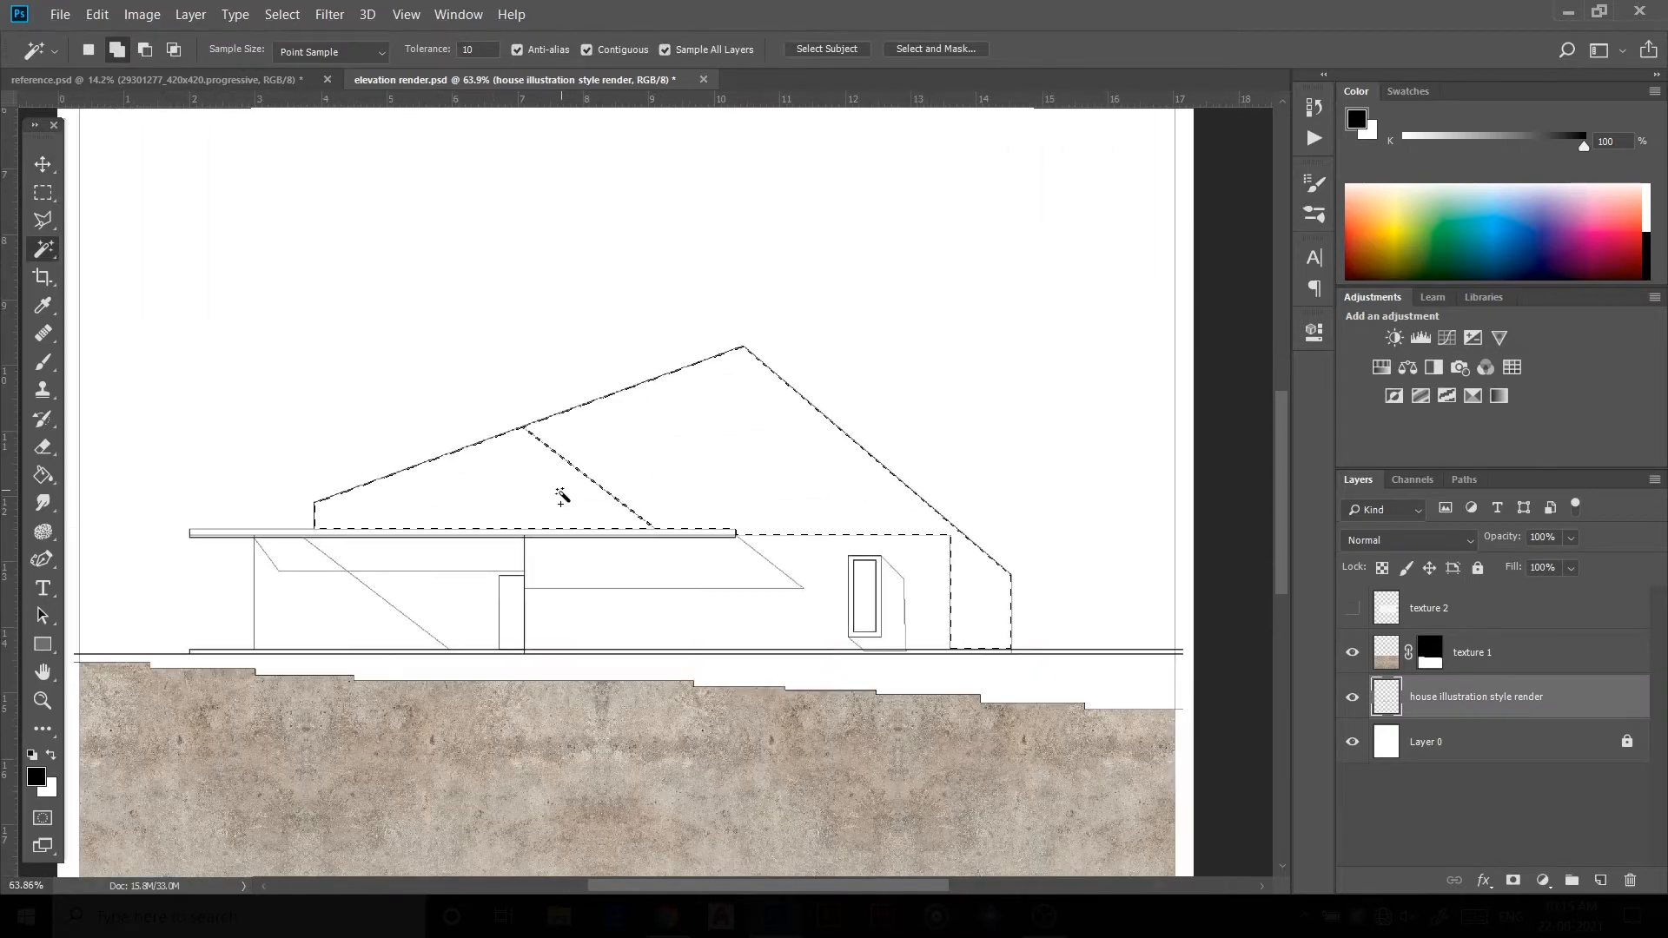
{"action": "scroll", "coordinate": [614, 598], "scroll_direction": "up", "scroll_amount": 2}
{"action": "left_click", "coordinate": [839, 584]}
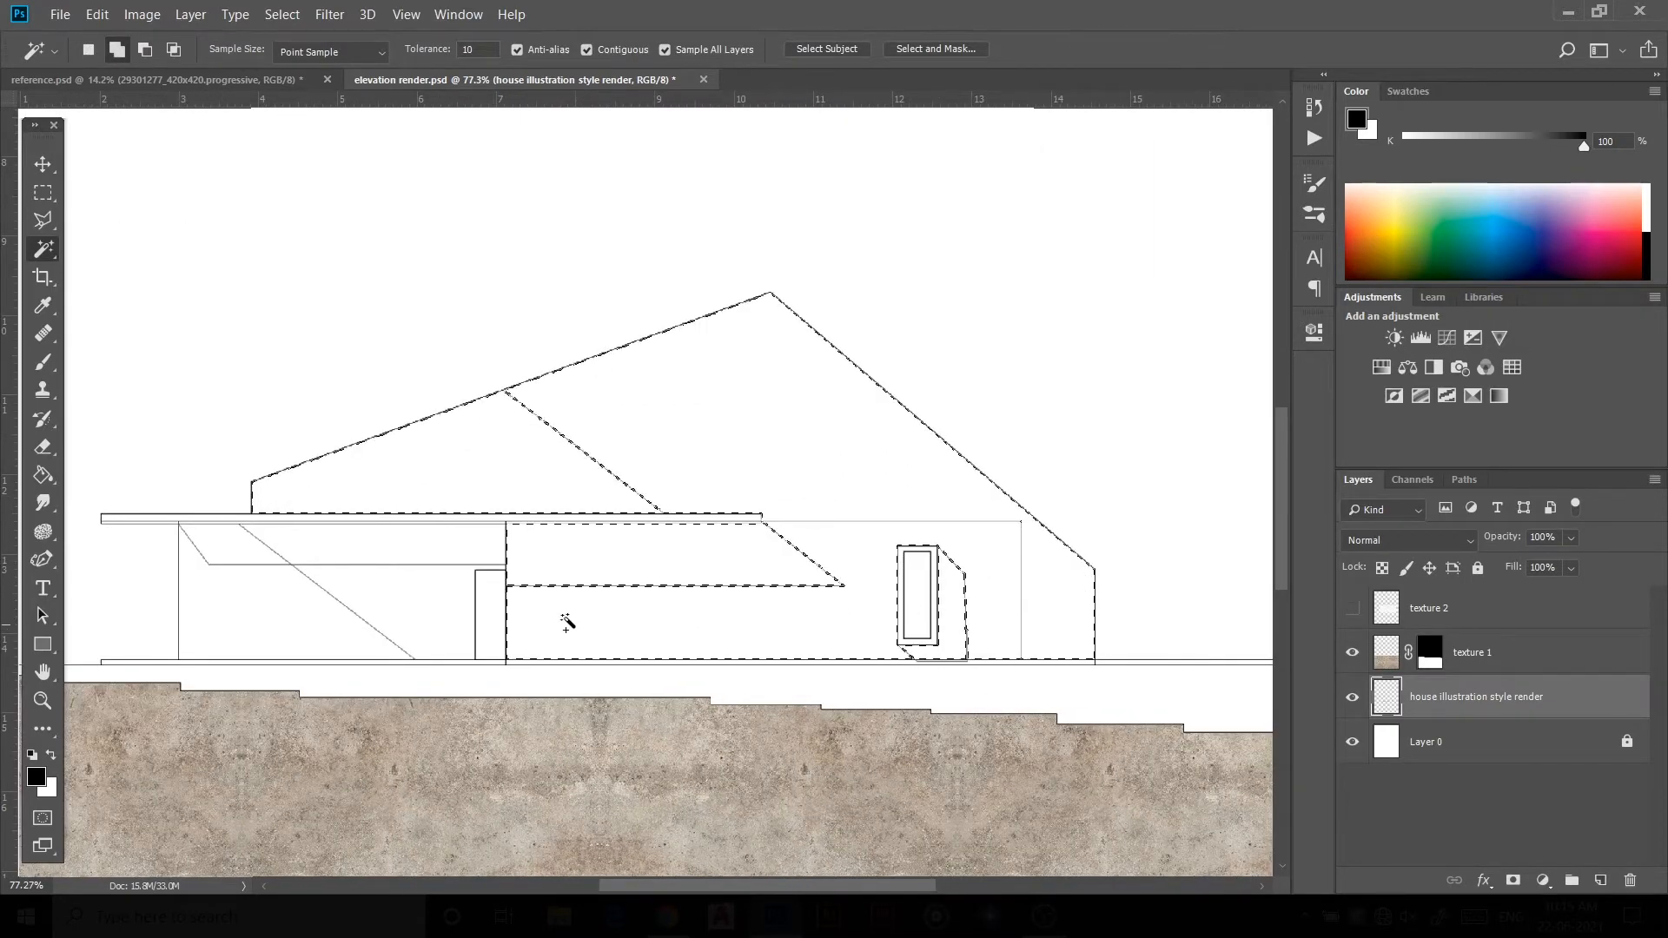
{"action": "scroll", "coordinate": [627, 520], "scroll_direction": "down", "scroll_amount": 2}
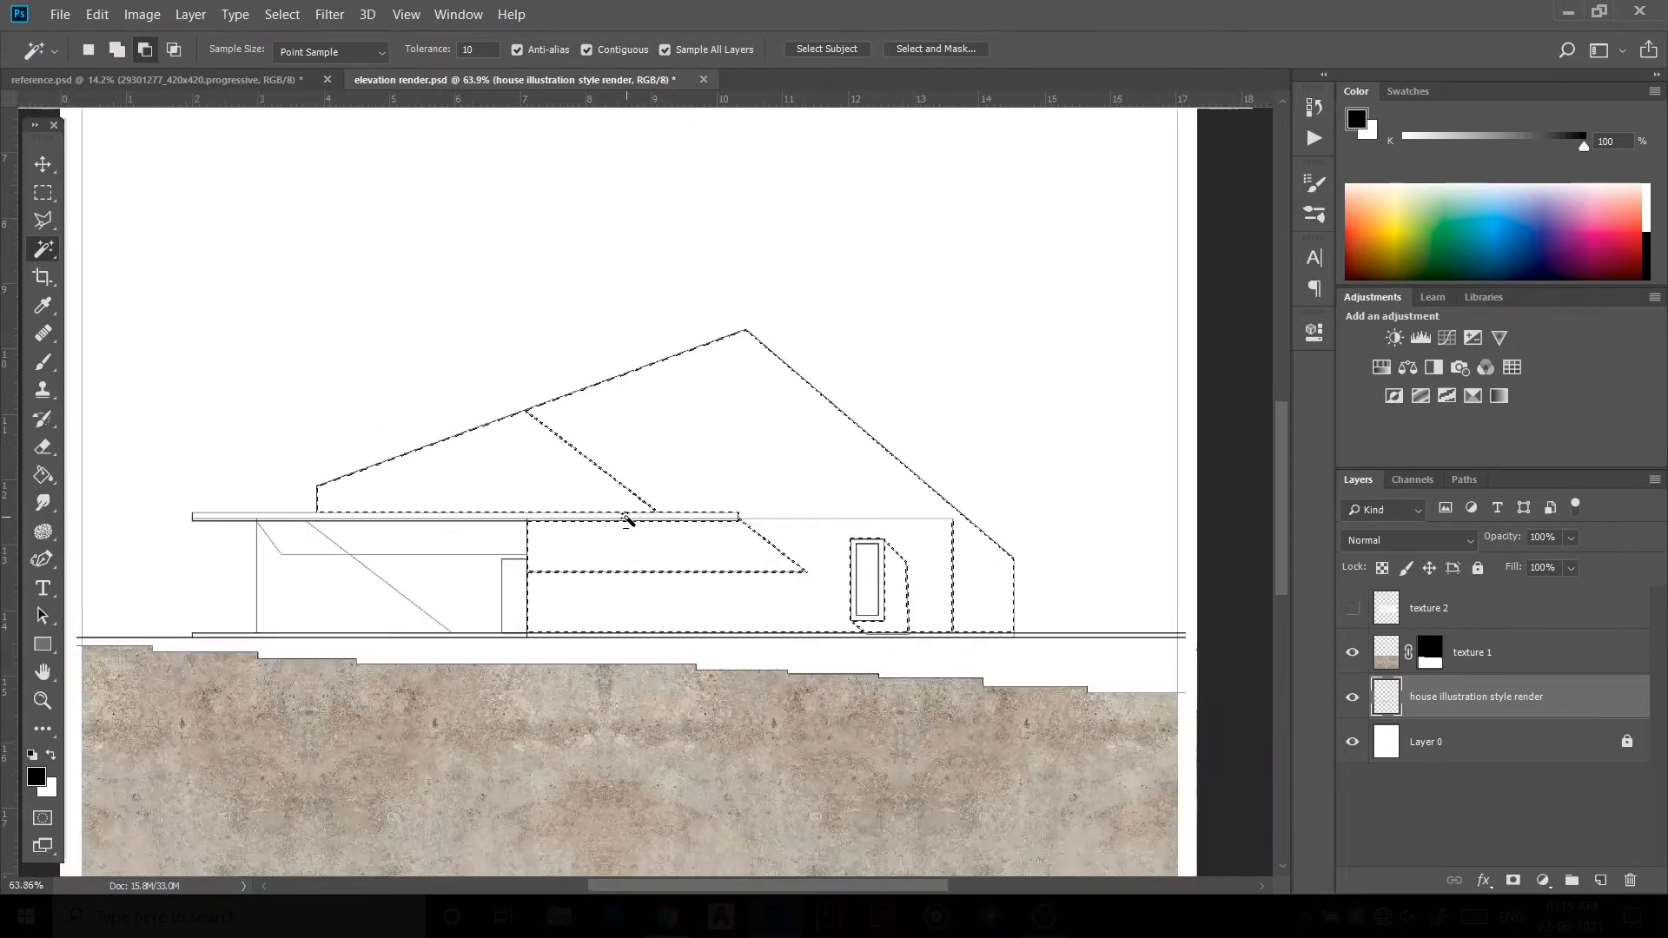
{"action": "scroll", "coordinate": [627, 519], "scroll_direction": "down", "scroll_amount": 1}
{"action": "left_click", "coordinate": [1429, 608]}
{"action": "left_click", "coordinate": [1351, 608]}
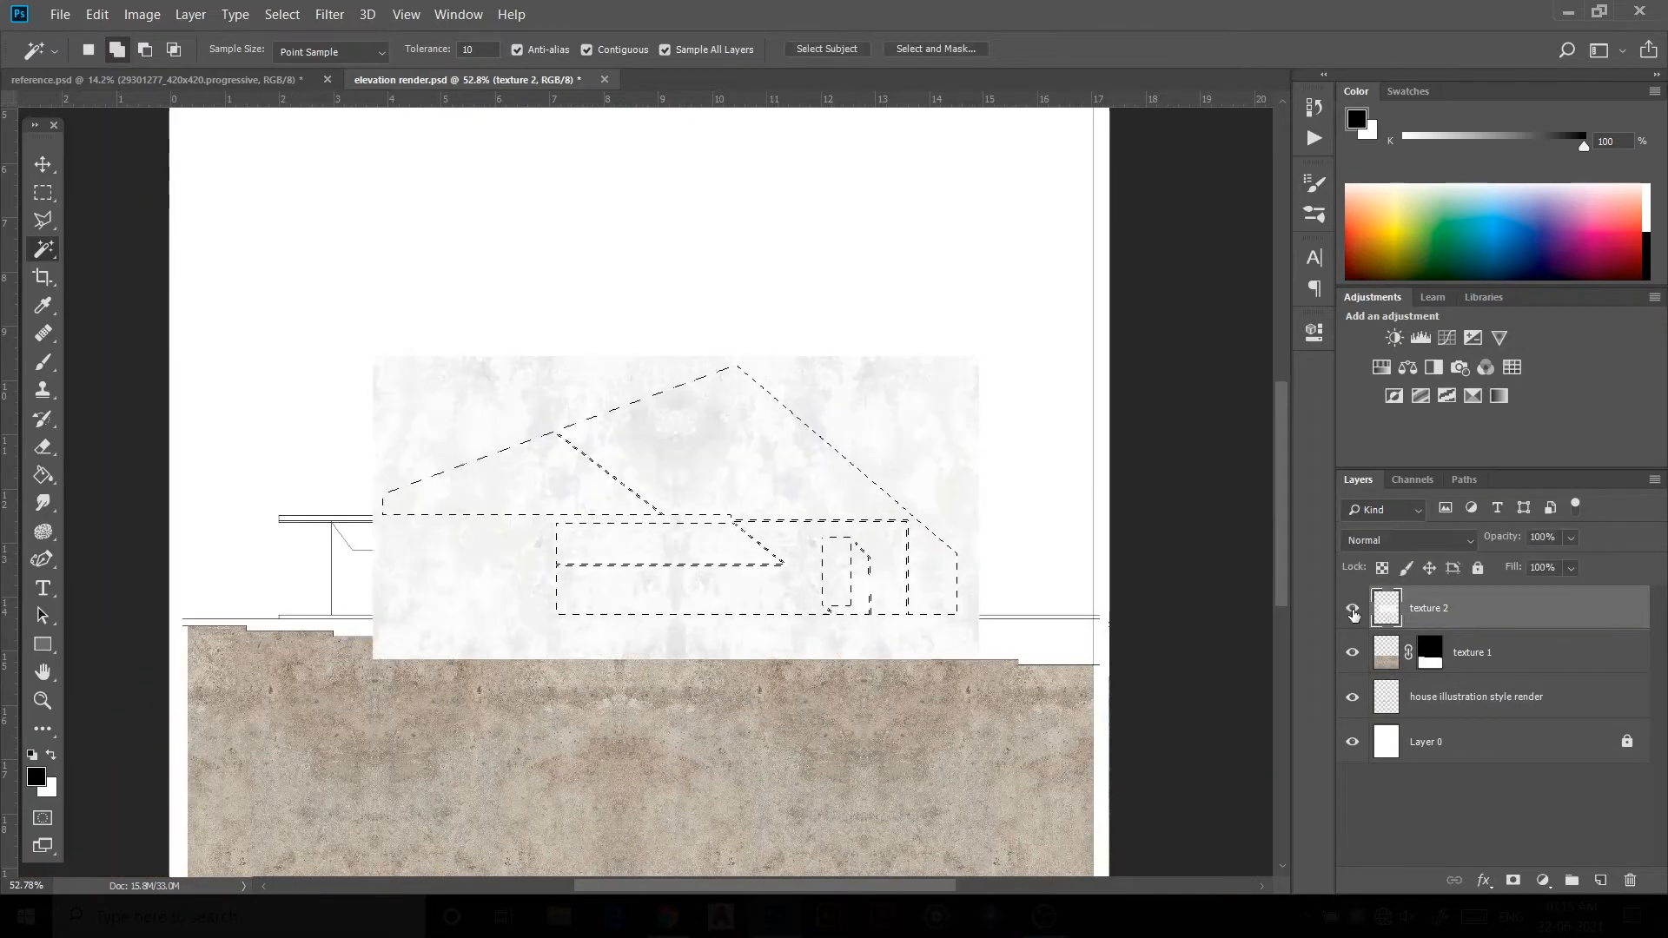
{"action": "left_click", "coordinate": [1513, 881]}
Step: Bring the wood texture from reference.psd into the elevation above the drawing layer and scale it to about 83%
{"action": "key", "text": "v"}
{"action": "left_click", "coordinate": [794, 608]}
{"action": "scroll", "coordinate": [687, 451], "scroll_direction": "down", "scroll_amount": 1}
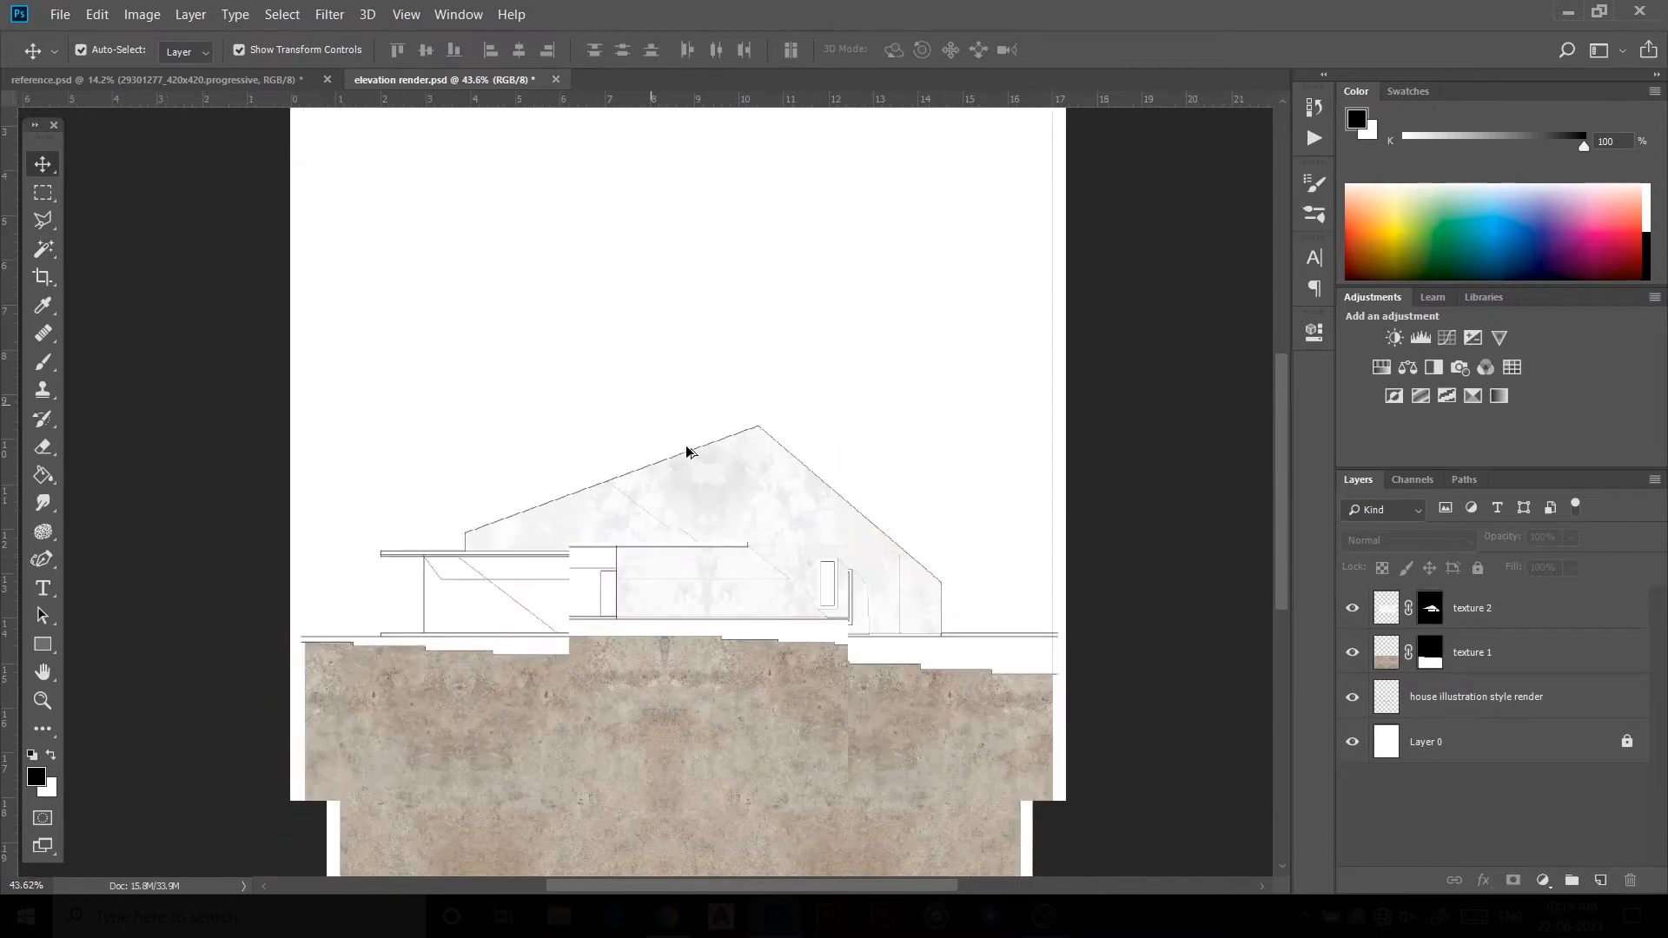
{"action": "scroll", "coordinate": [819, 640], "scroll_direction": "up", "scroll_amount": 3}
{"action": "left_click", "coordinate": [926, 639]}
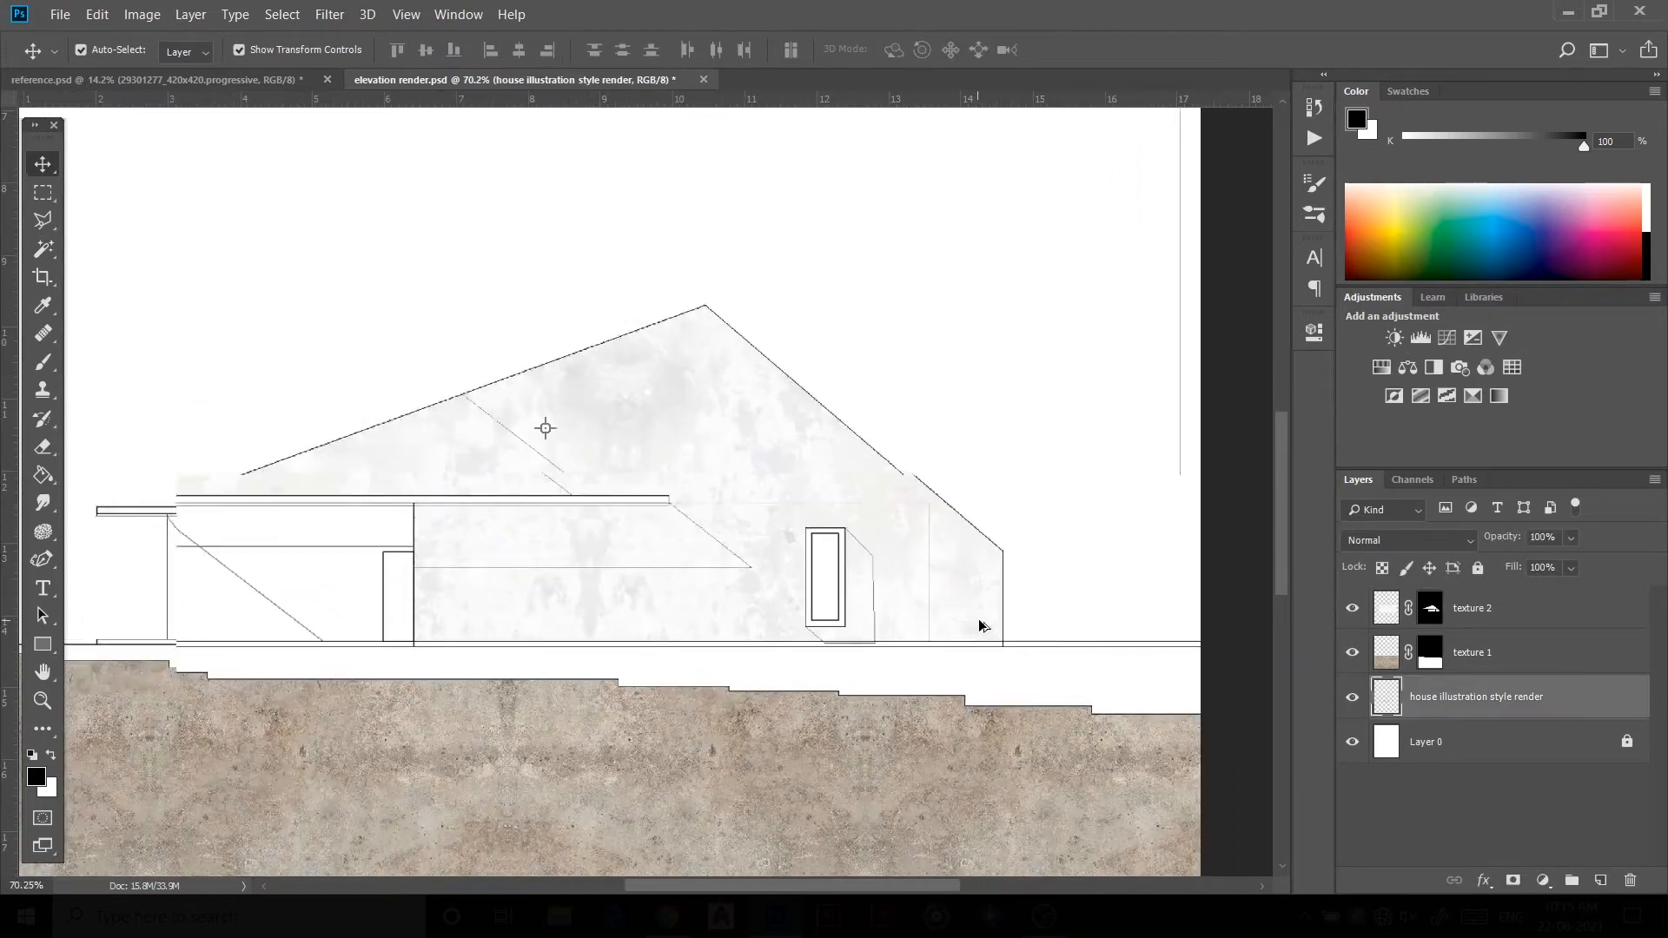
{"action": "scroll", "coordinate": [921, 619], "scroll_direction": "down", "scroll_amount": 3}
{"action": "key", "text": "ctrl+Tab"}
{"action": "left_click", "coordinate": [616, 385]}
{"action": "left_click_drag", "start_coordinate": [641, 402], "coordinate": [432, 381]}
{"action": "scroll", "coordinate": [552, 403], "scroll_direction": "down", "scroll_amount": 1}
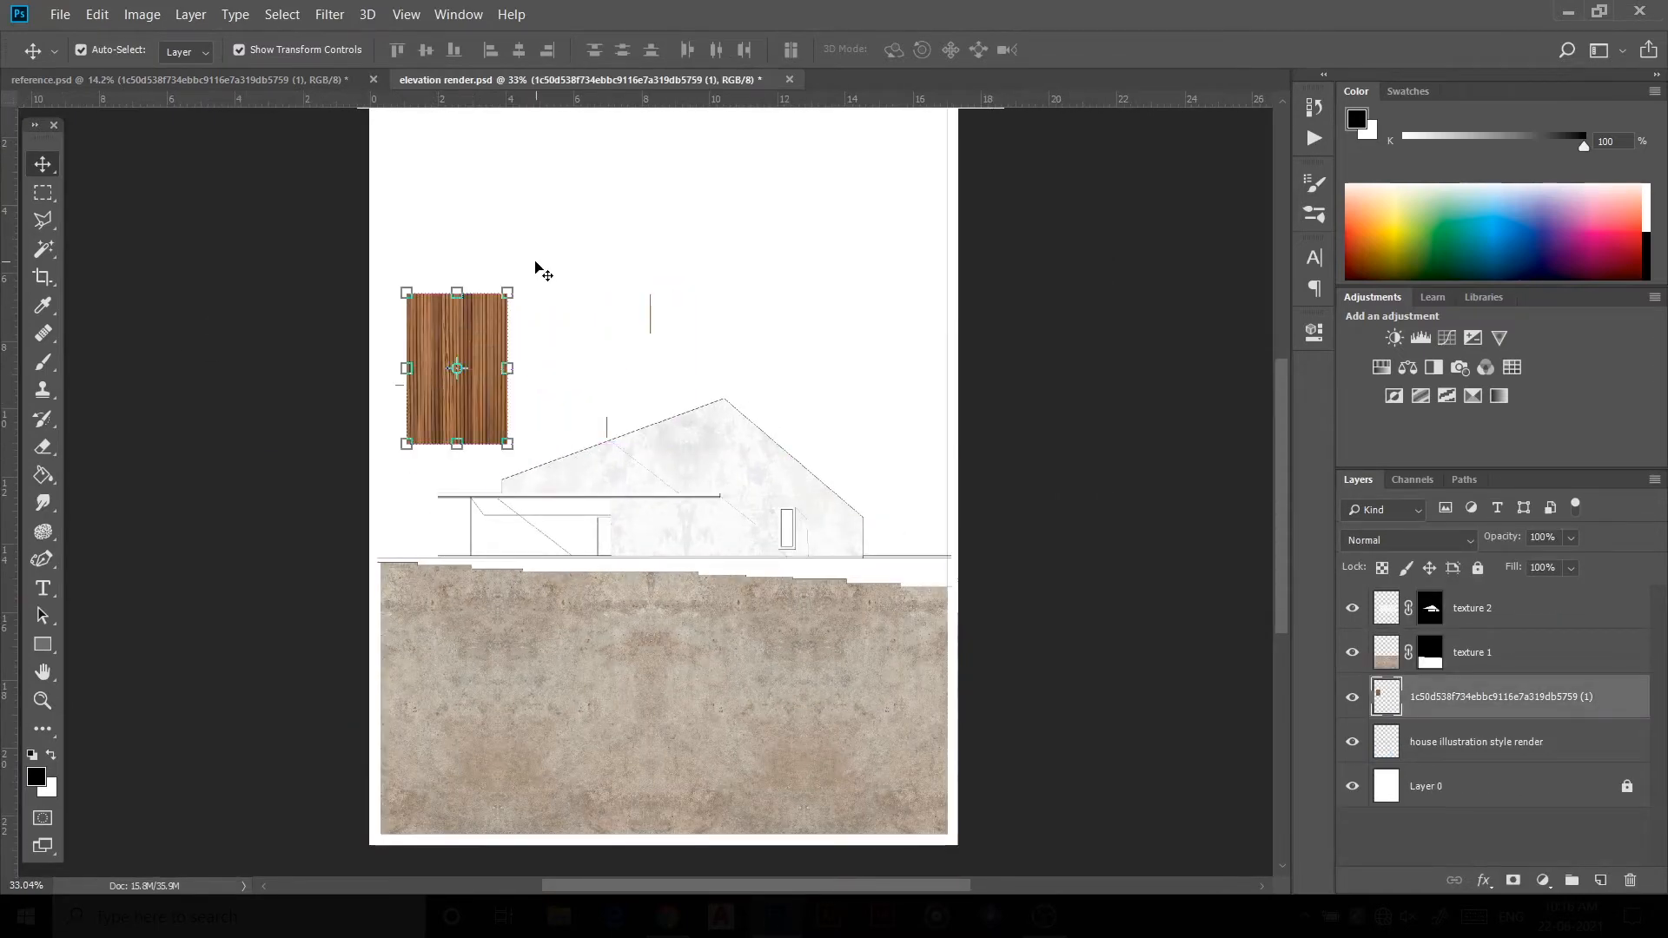
{"action": "left_click_drag", "start_coordinate": [511, 293], "coordinate": [492, 318]}
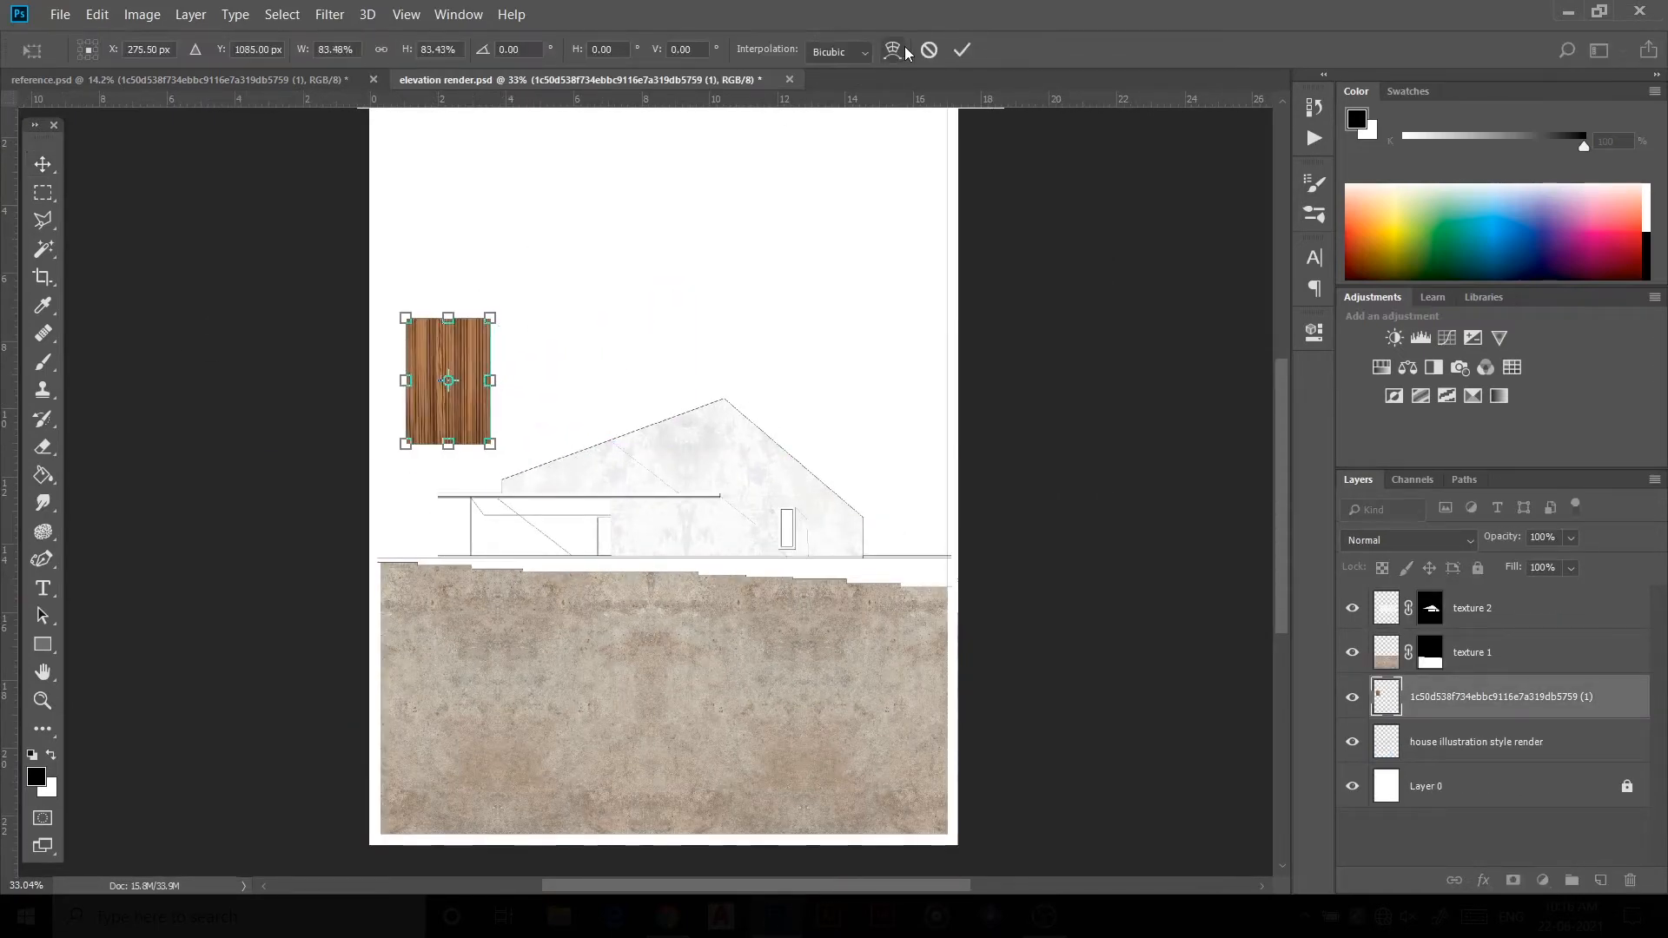
Step: Duplicate the wood texture, place the copy beside the original, and merge the two wood layers
{"action": "key", "text": "ctrl+c"}
{"action": "key", "text": "ctrl+v"}
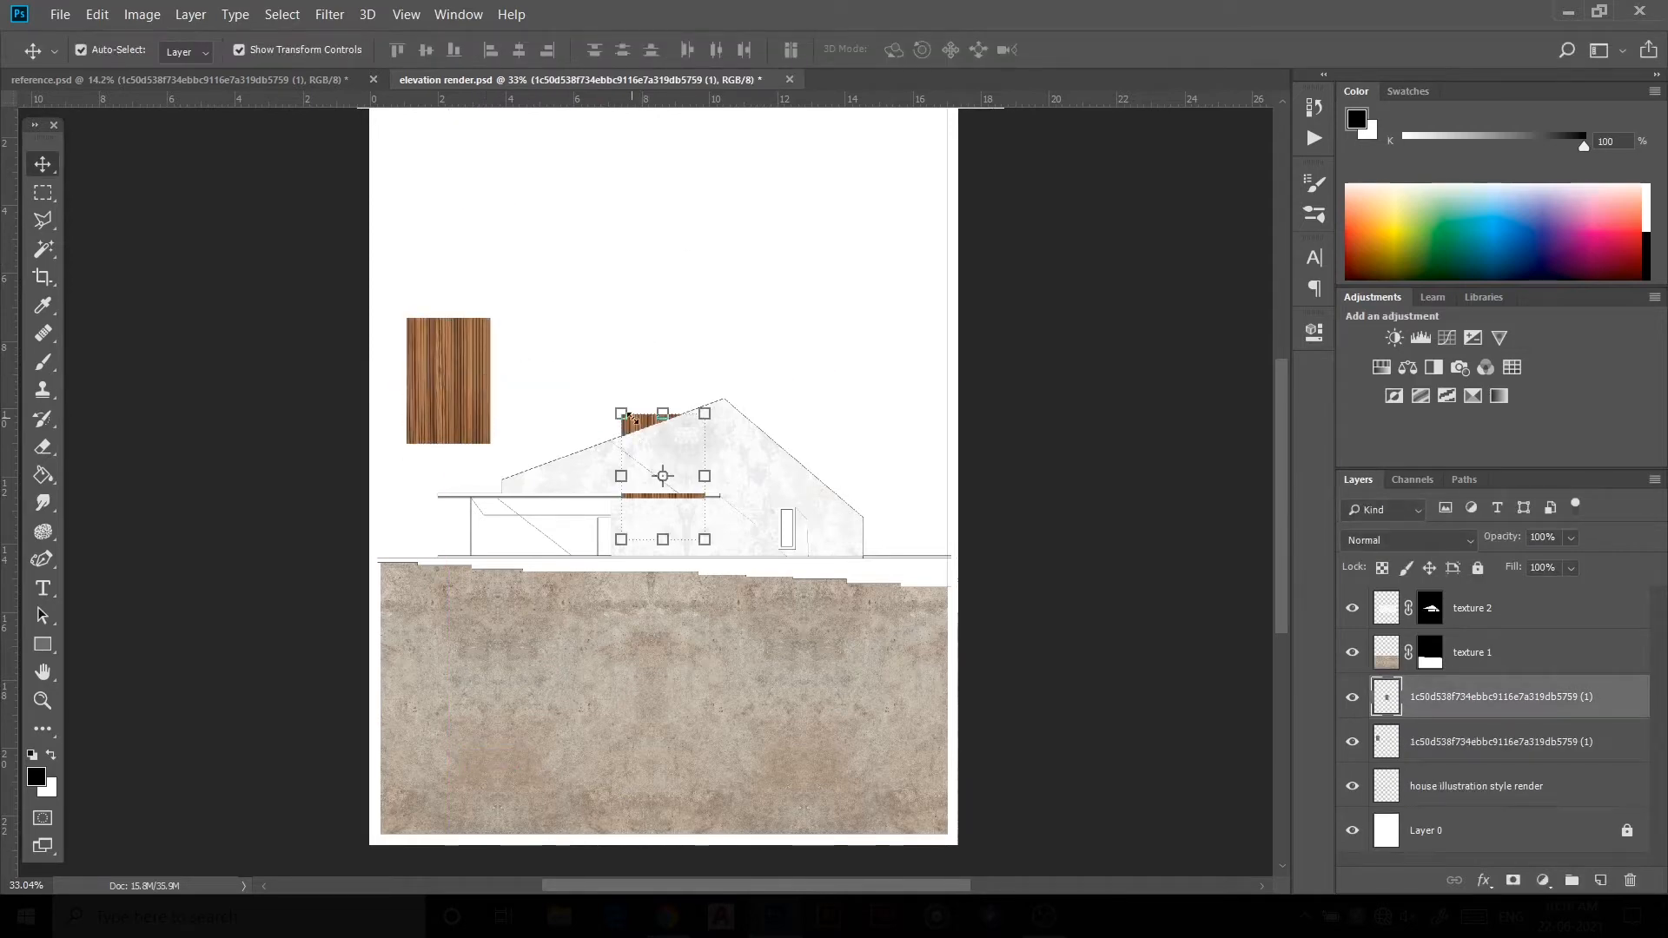
{"action": "left_click_drag", "start_coordinate": [642, 426], "coordinate": [507, 332]}
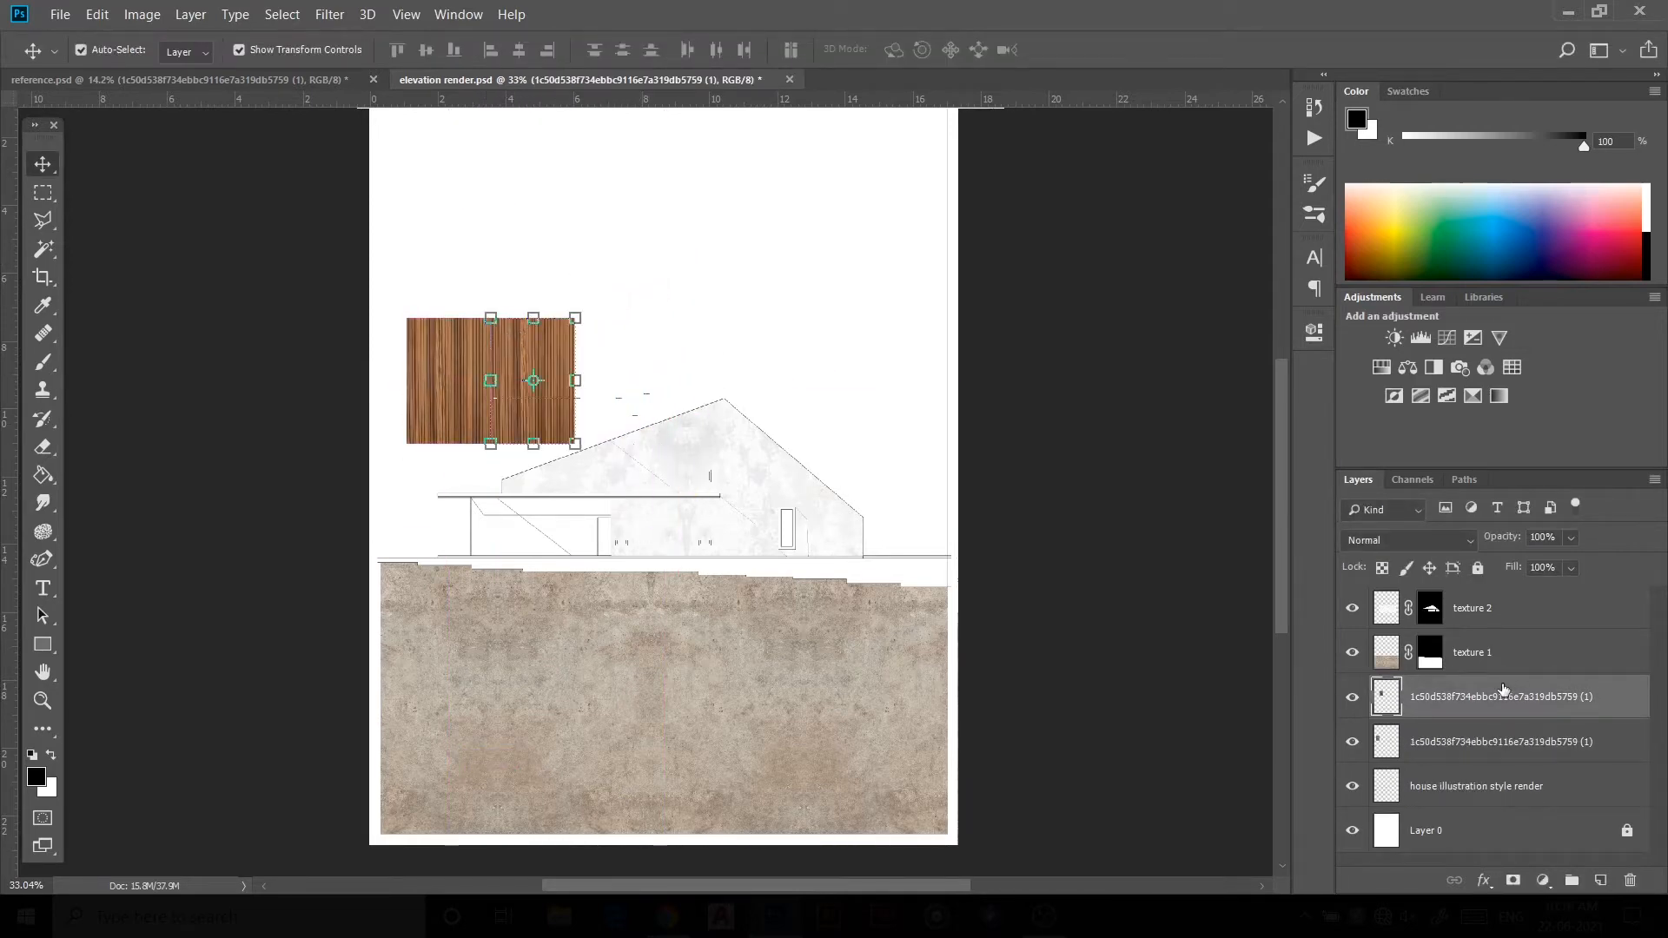
{"action": "right_click", "coordinate": [1451, 743]}
{"action": "left_click", "coordinate": [1390, 626]}
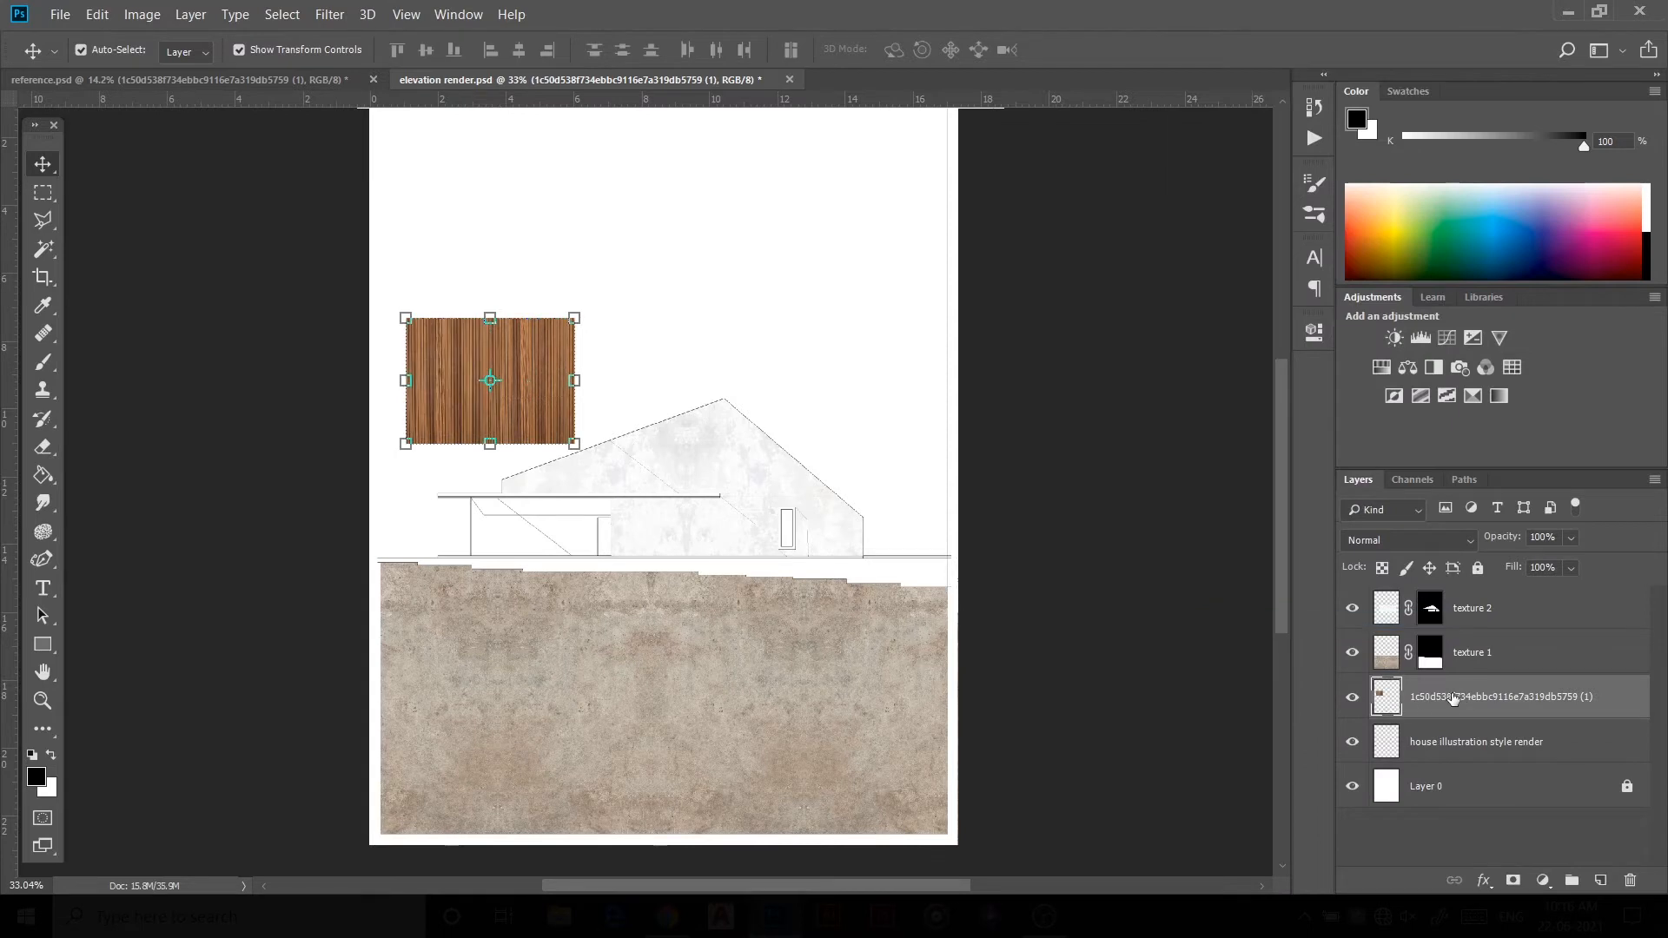
Step: Move the merged wood layer to the top of the layer stack and rename it "texture 3"
{"action": "left_click_drag", "start_coordinate": [1452, 699], "coordinate": [1444, 594]}
{"action": "double_click", "coordinate": [1468, 607]}
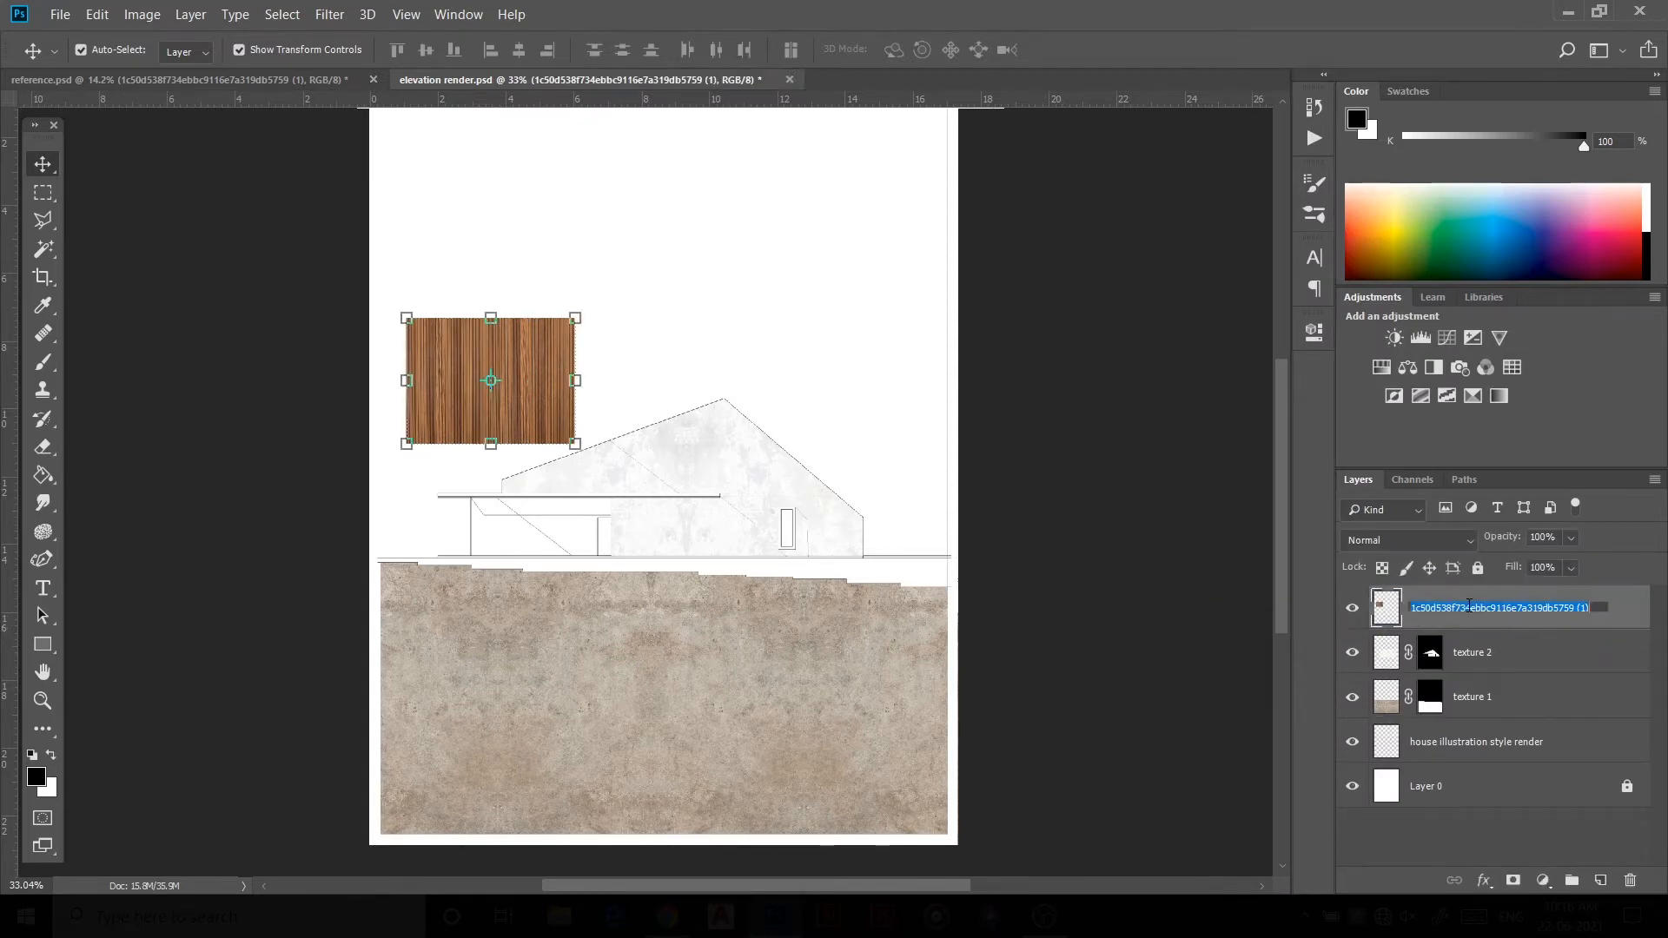
{"action": "type", "text": "texture"}
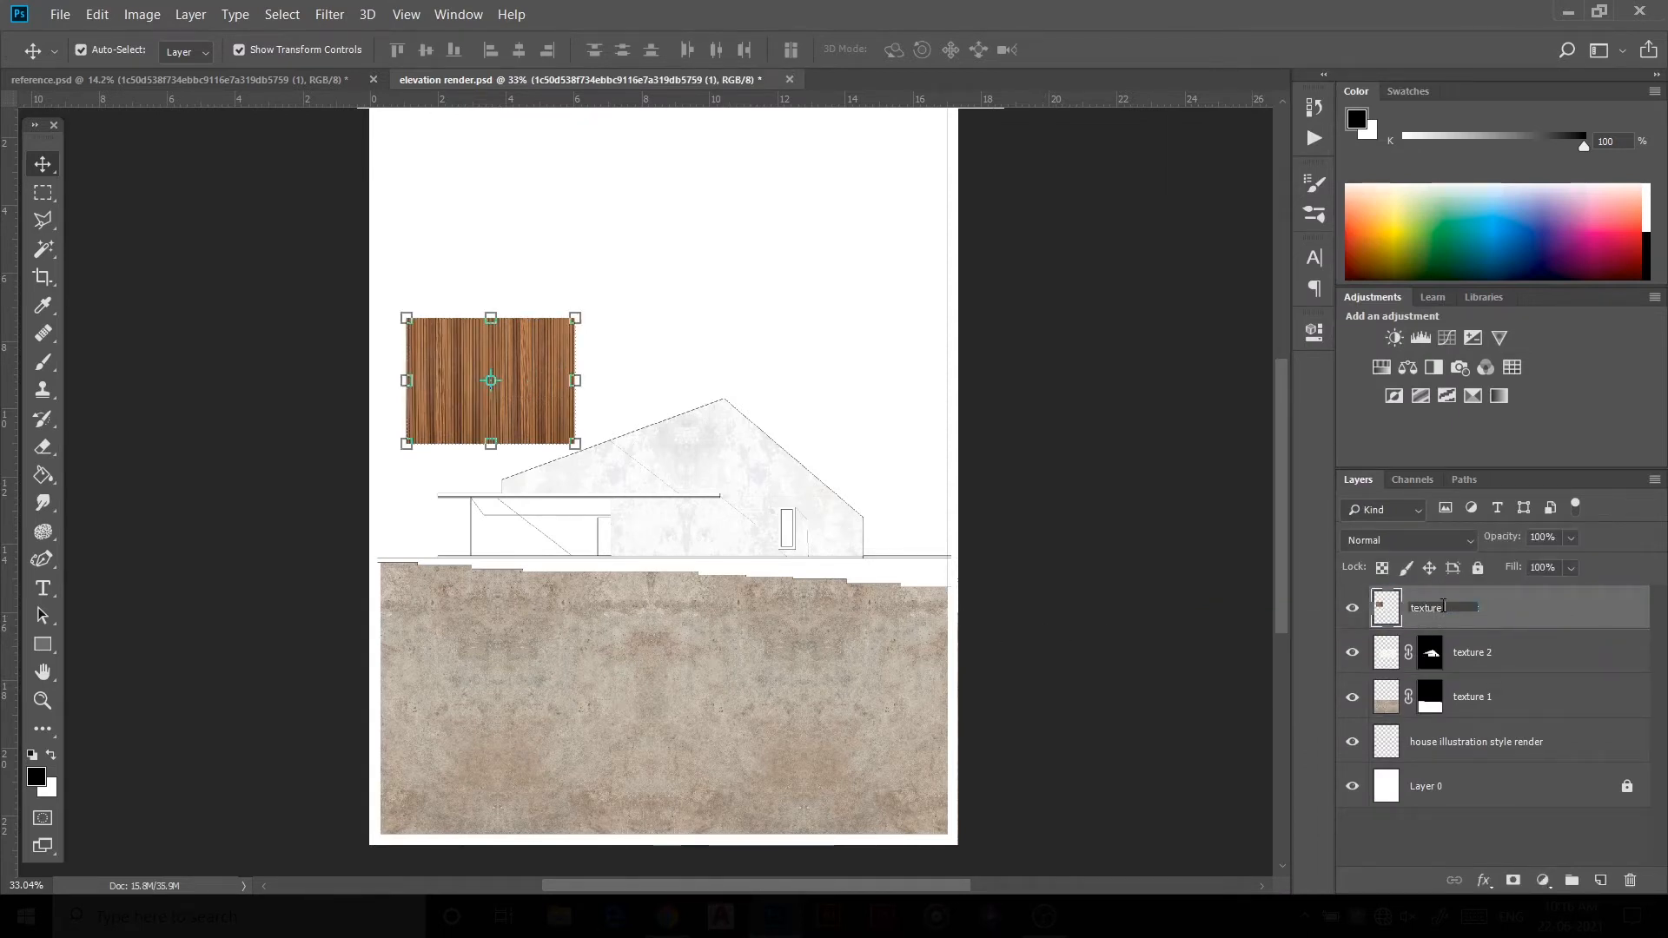
{"action": "type", "text": " 3"}
{"action": "key", "text": "Return"}
Step: Move texture 3 onto the carport wall area and lower its opacity to 71%
{"action": "left_click_drag", "start_coordinate": [521, 401], "coordinate": [577, 566]}
{"action": "left_click_drag", "start_coordinate": [1494, 545], "coordinate": [1481, 547]}
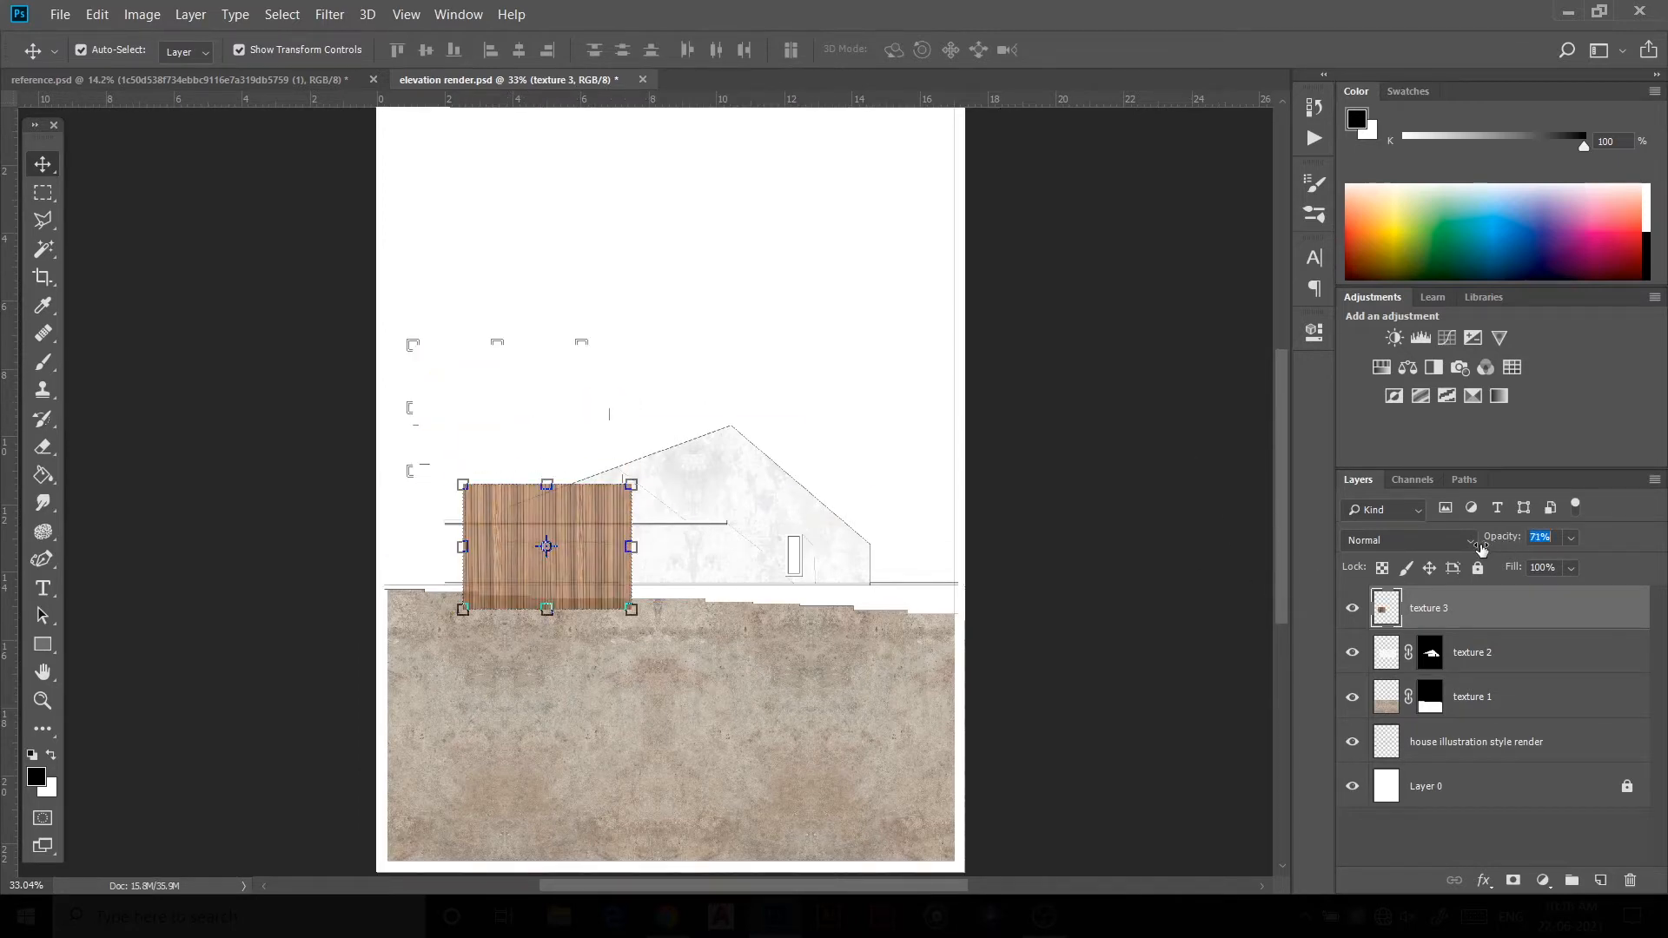
Step: Enlarge texture 3 slightly with Free Transform so it covers the carport wall
{"action": "scroll", "coordinate": [596, 544], "scroll_direction": "up", "scroll_amount": 5}
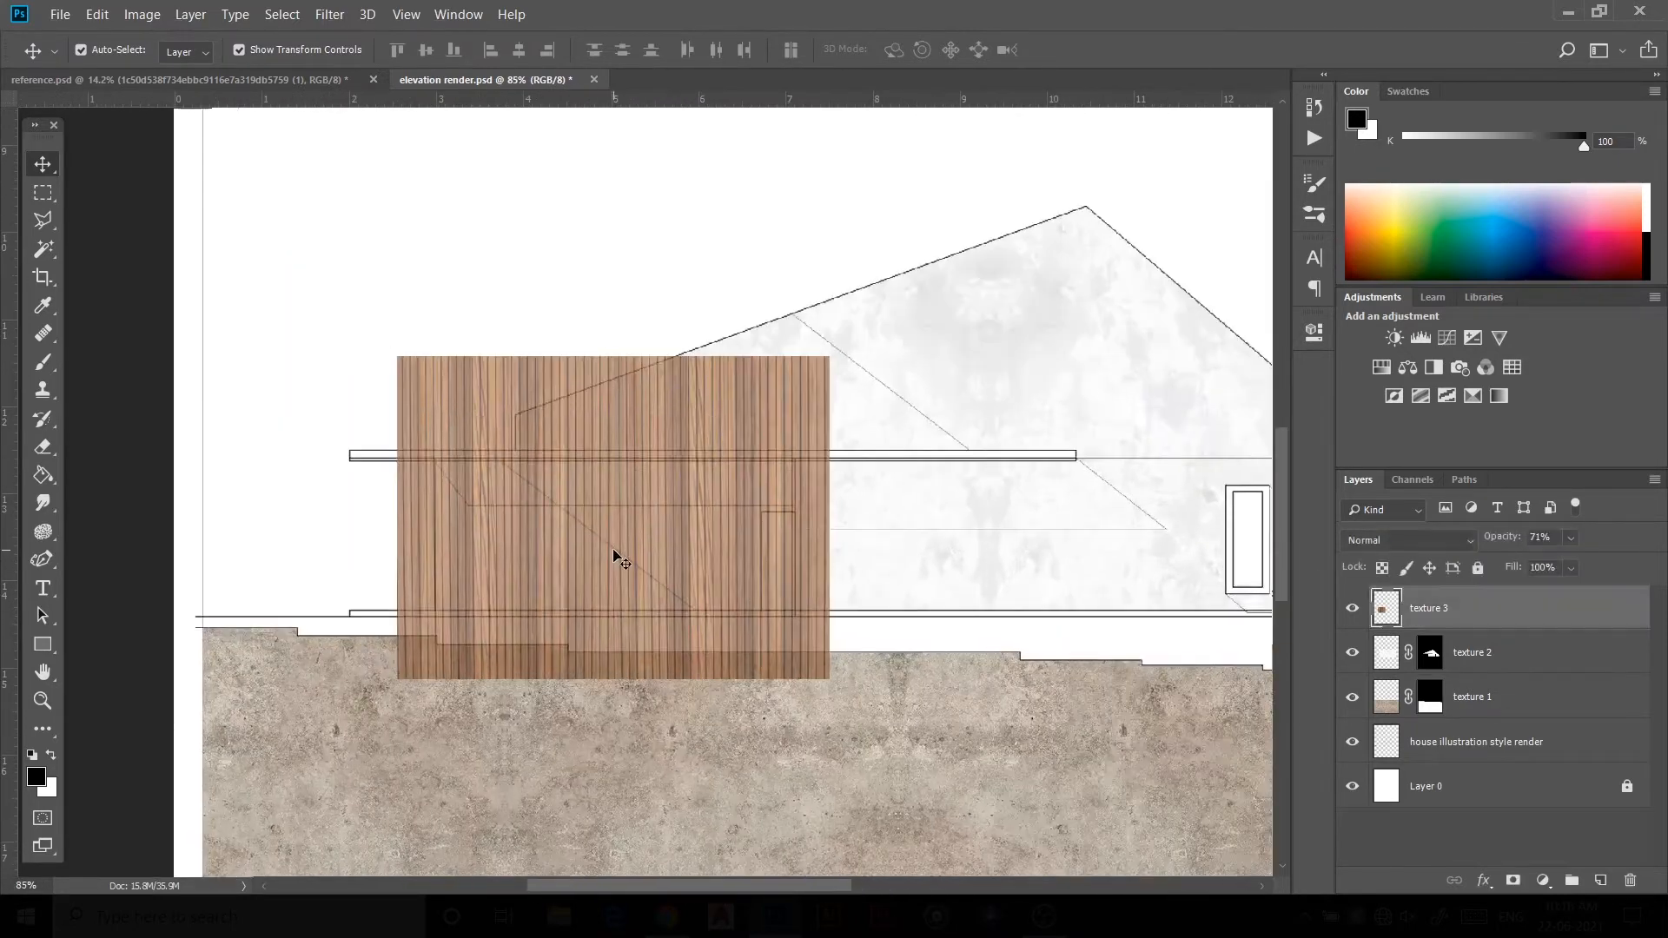
{"action": "key", "text": "ctrl+t"}
{"action": "mouse_move", "coordinate": [397, 355]}
{"action": "left_mouse_down"}
{"action": "mouse_move", "coordinate": [332, 313]}
{"action": "mouse_move", "coordinate": [370, 347]}
{"action": "left_mouse_up"}
{"action": "left_click", "coordinate": [961, 51]}
{"action": "scroll", "coordinate": [440, 425], "scroll_direction": "down", "scroll_amount": 4}
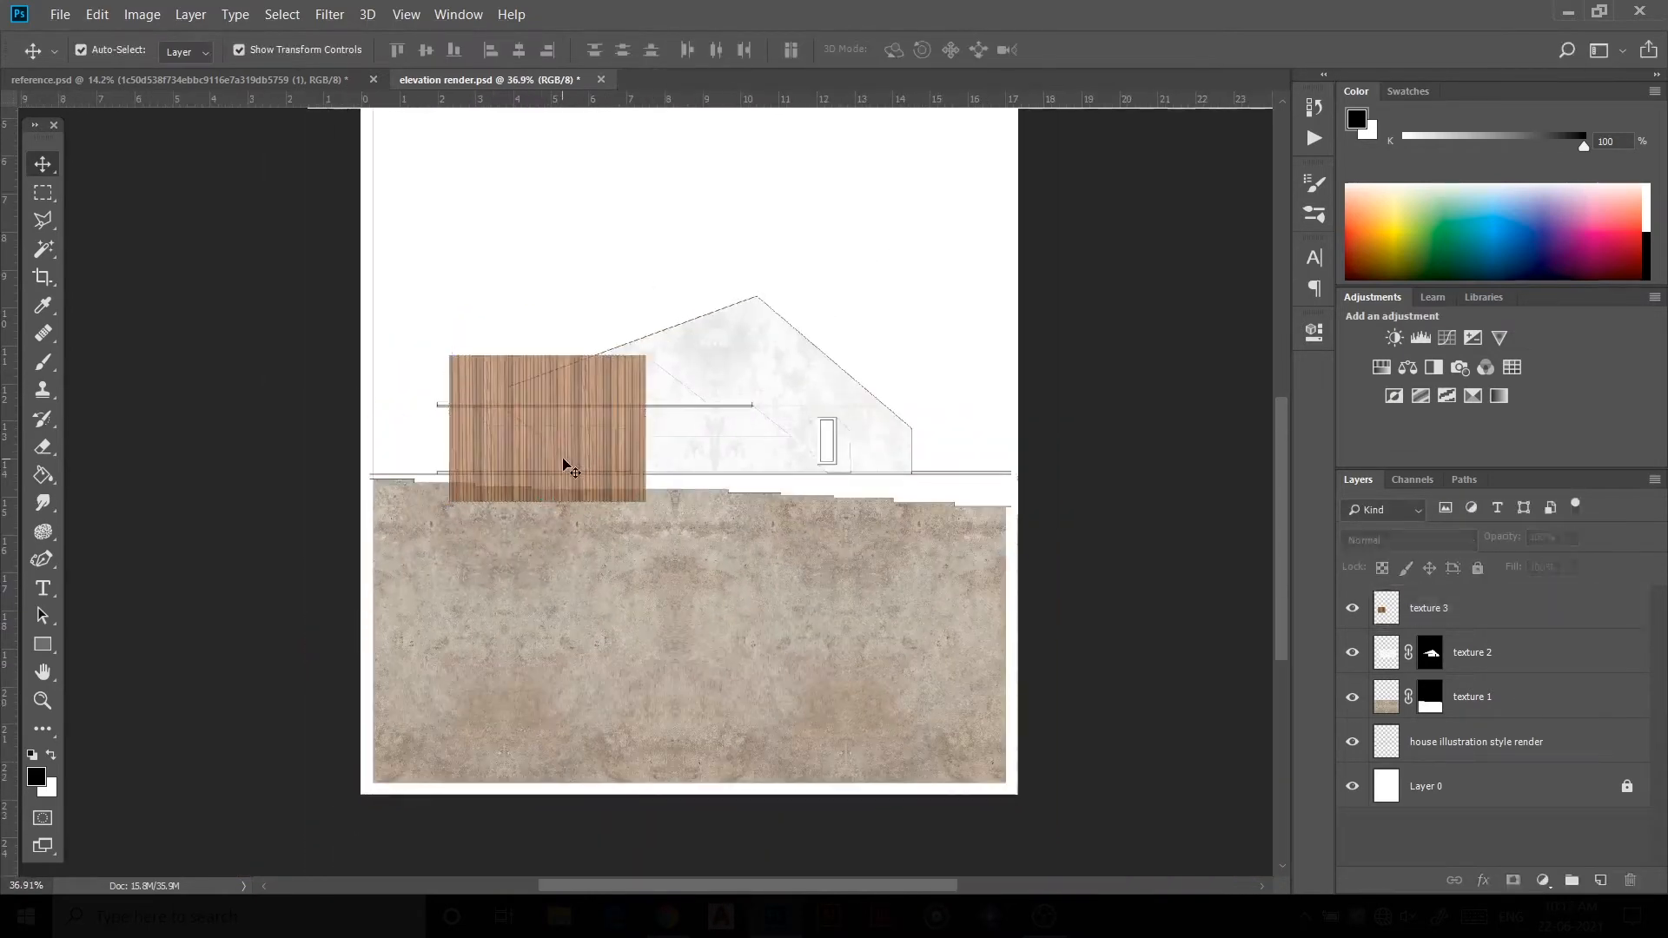
Step: Hide texture 3, Magic Wand-select the carport wall area on the drawing layer, and mask texture 3 to it
{"action": "left_click", "coordinate": [1352, 608]}
{"action": "left_click", "coordinate": [1440, 745]}
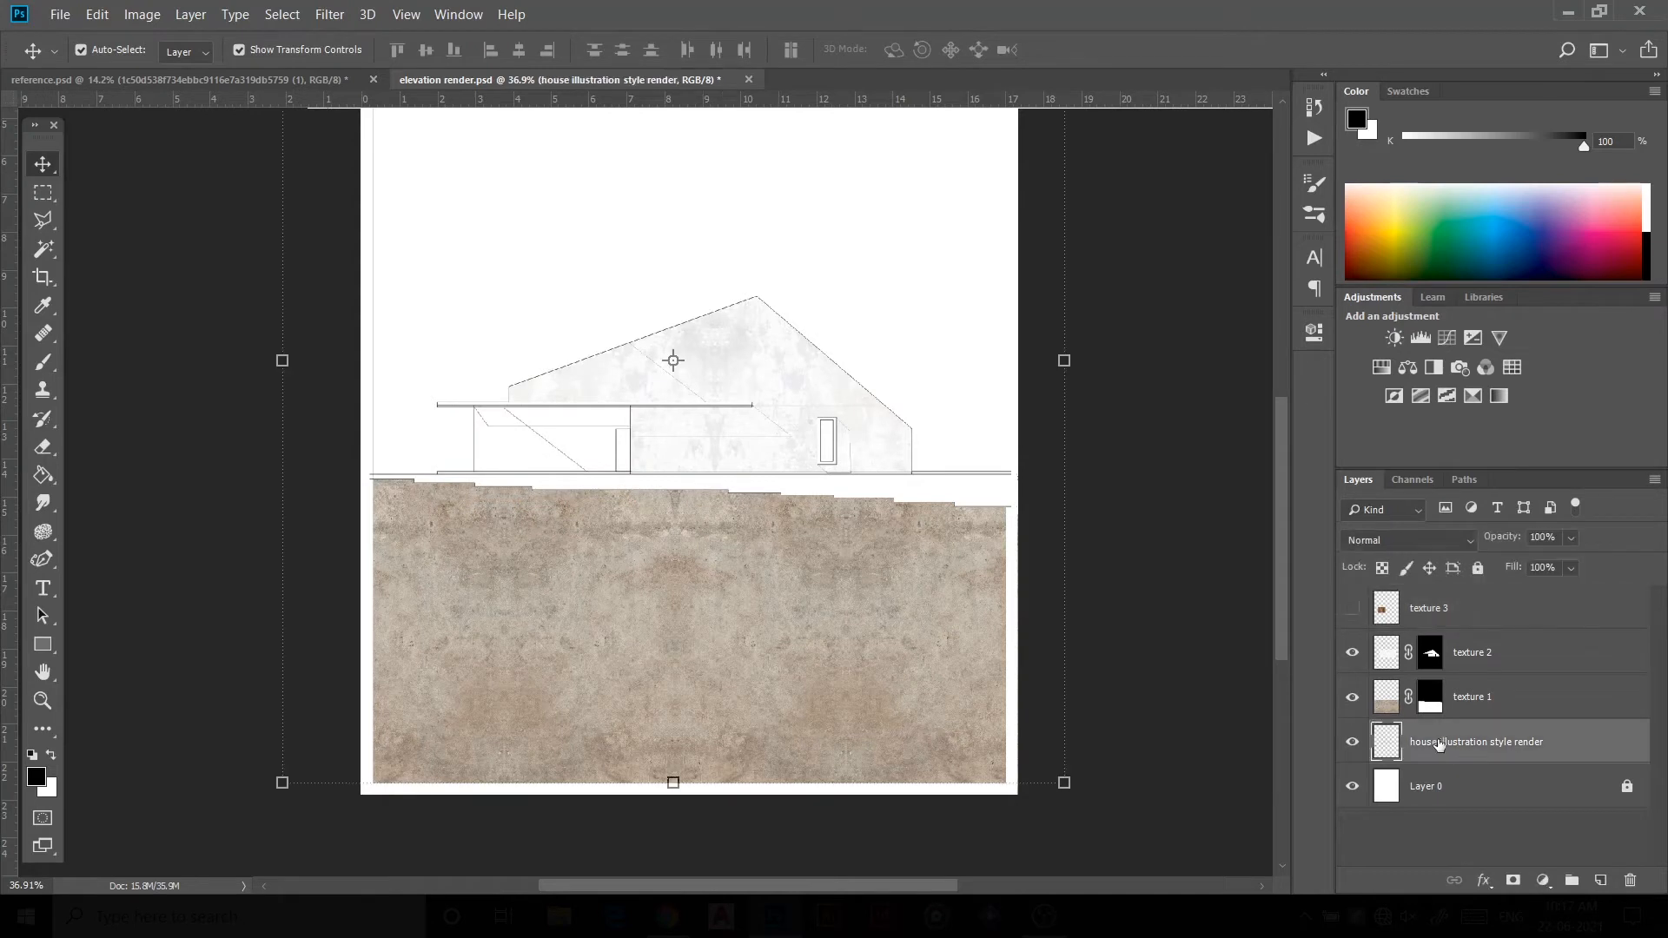
{"action": "left_click", "coordinate": [43, 249]}
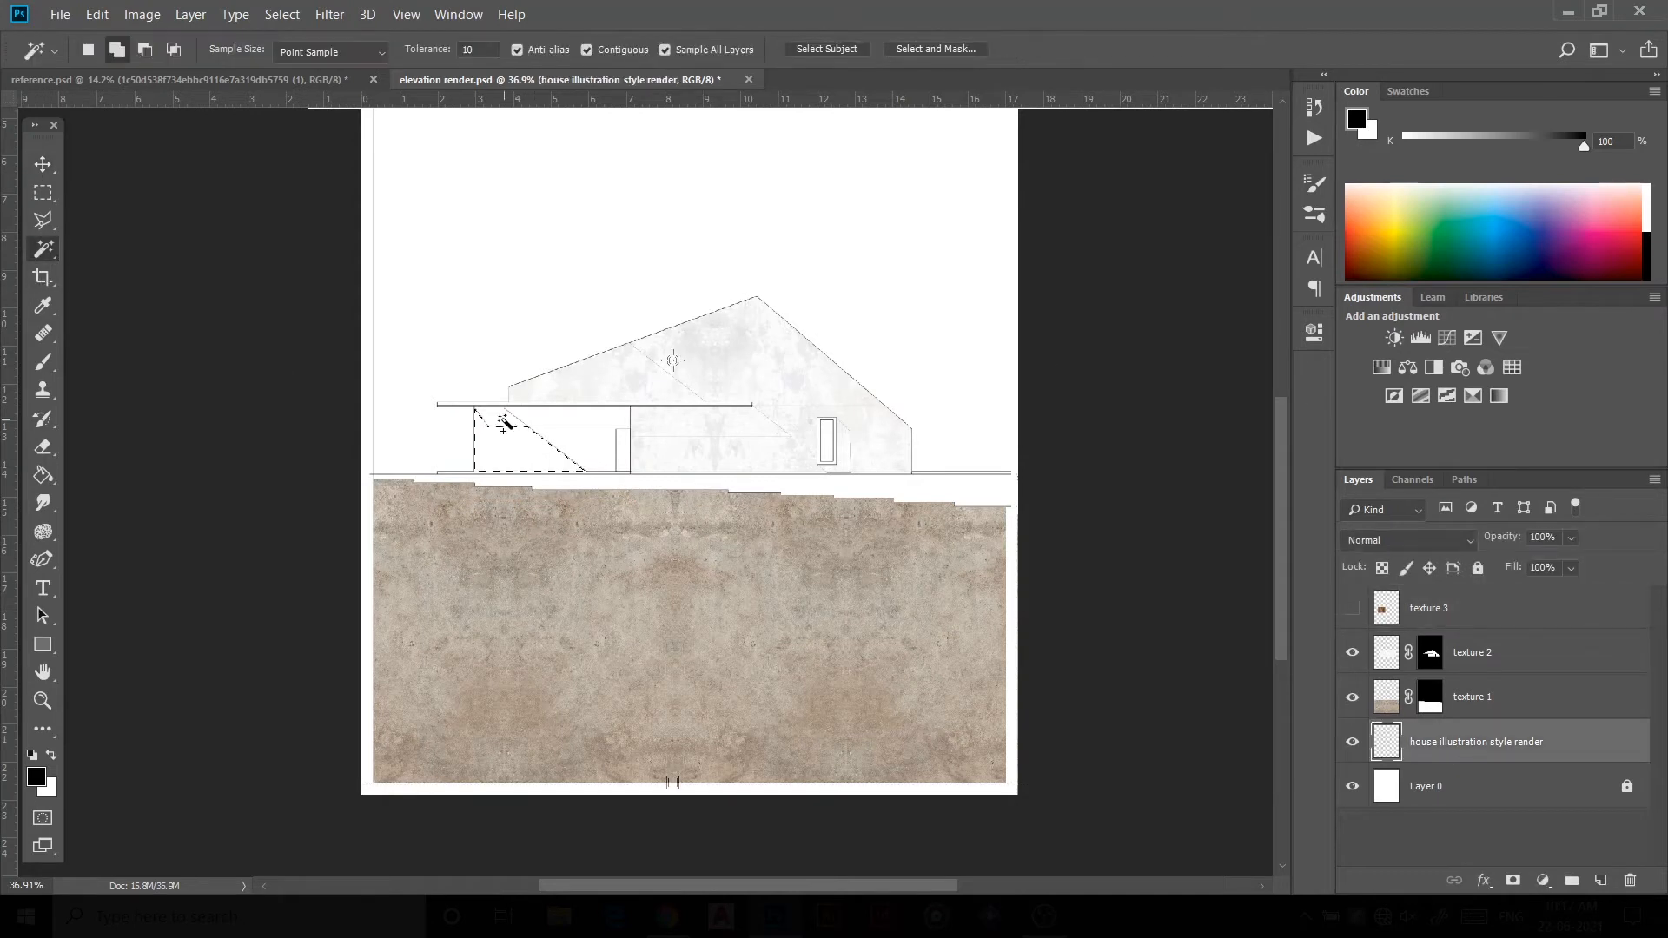
{"action": "scroll", "coordinate": [521, 424], "scroll_direction": "up", "scroll_amount": 2}
{"action": "scroll", "coordinate": [539, 430], "scroll_direction": "down", "scroll_amount": 1}
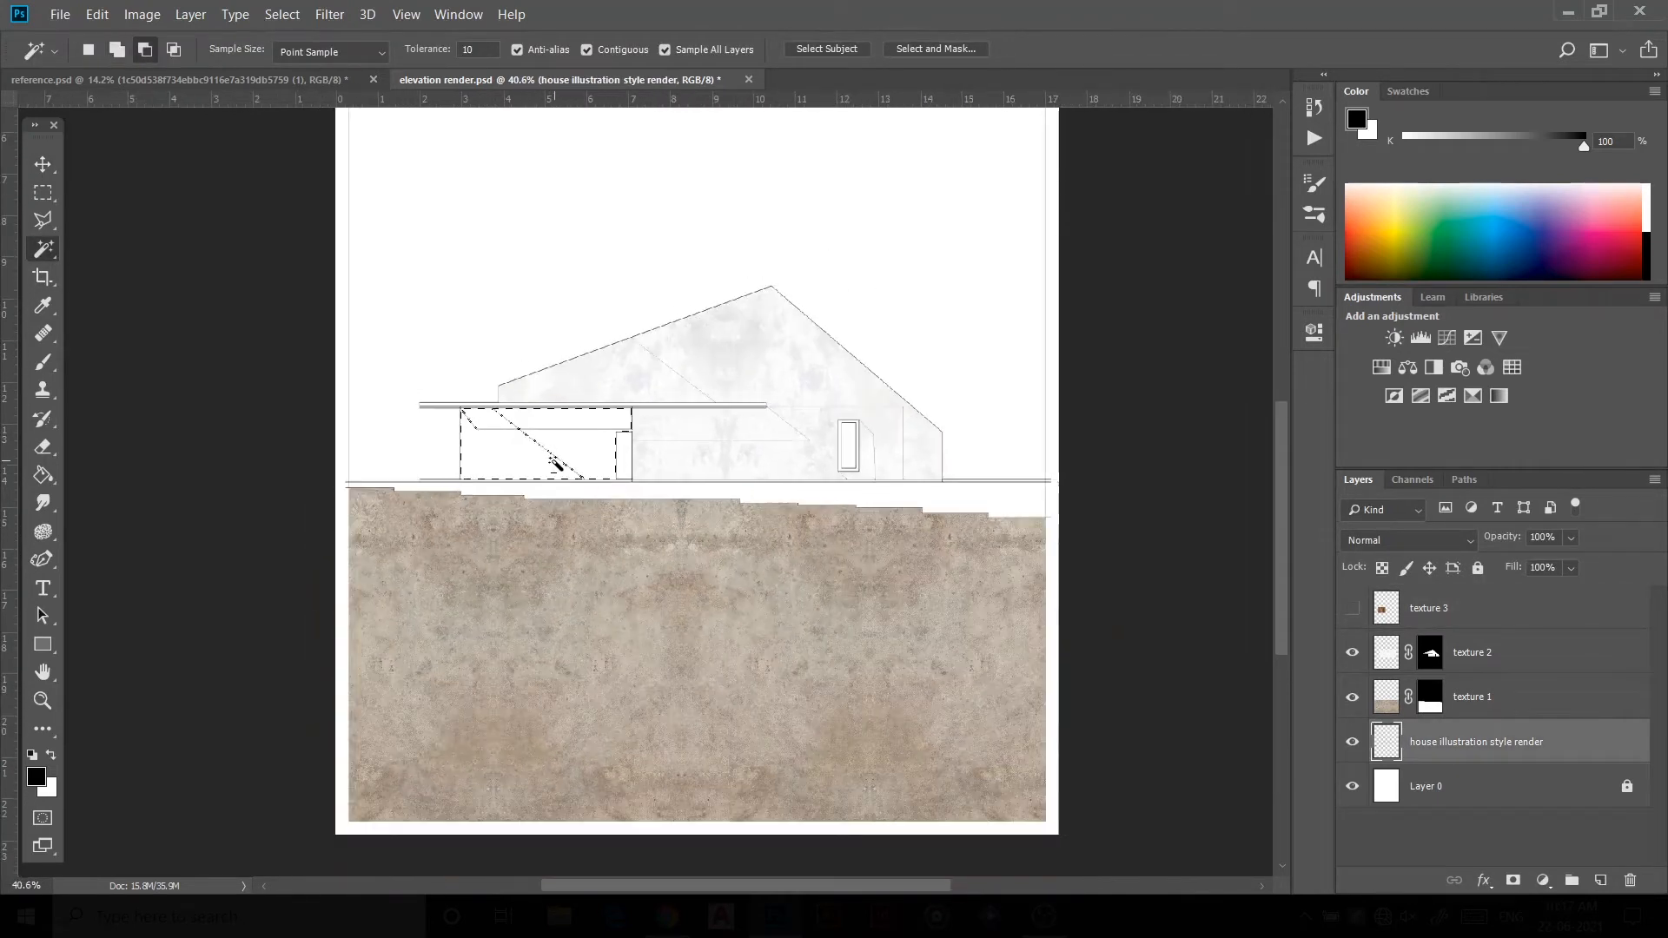
{"action": "left_click", "coordinate": [1416, 609]}
{"action": "left_click", "coordinate": [1352, 609]}
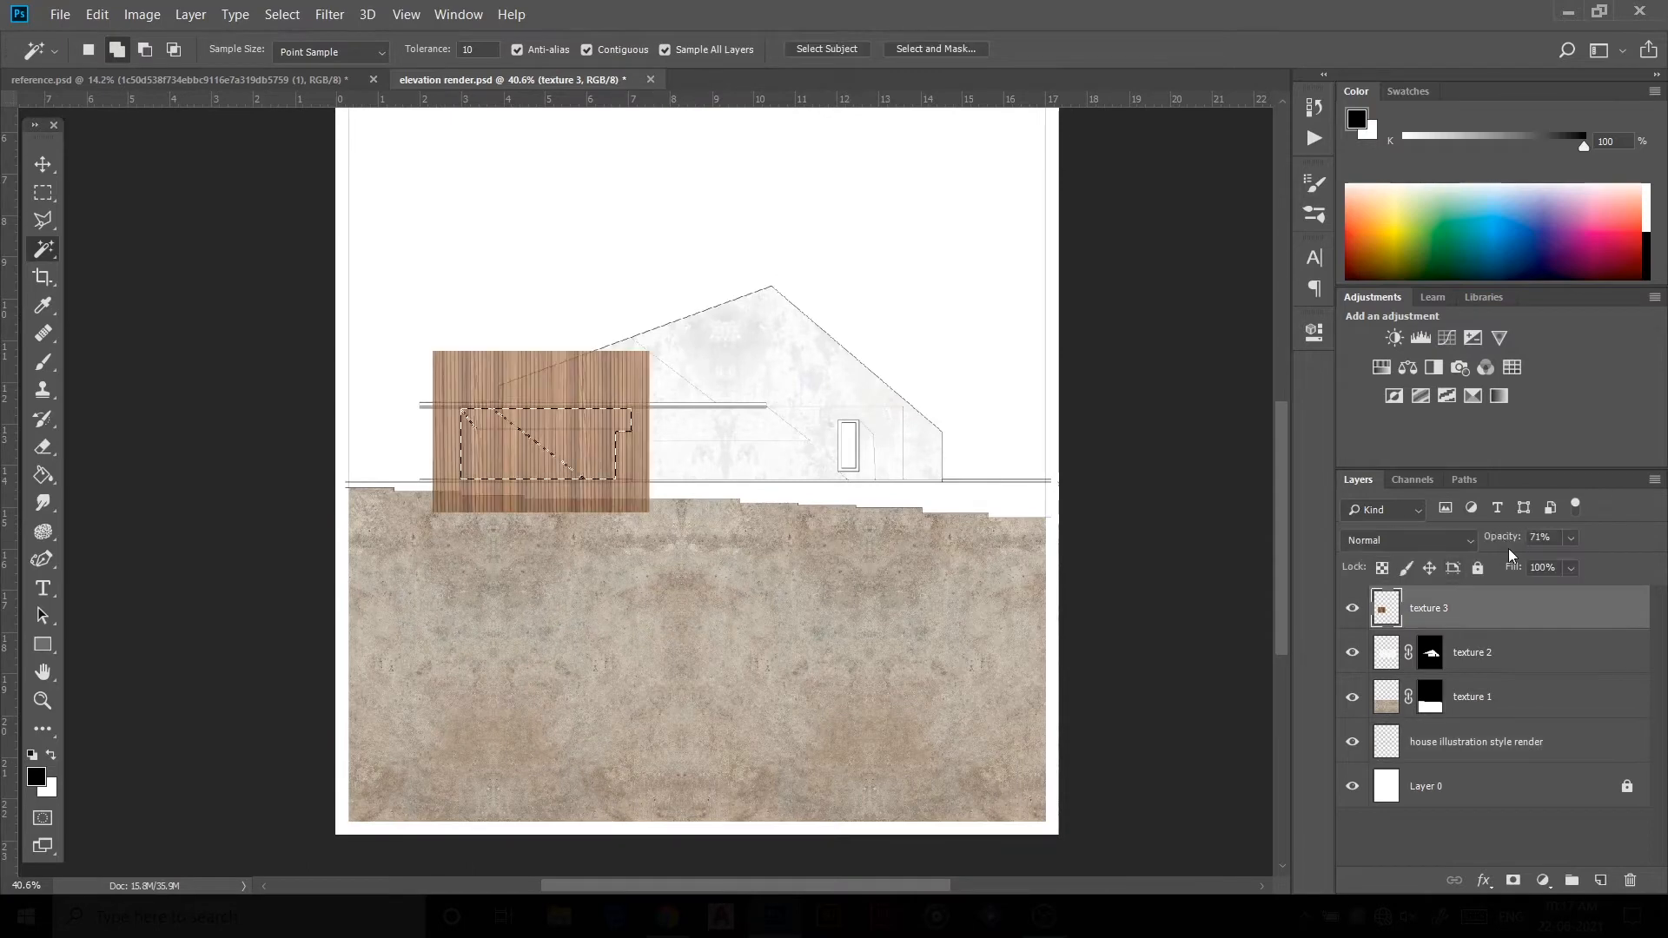
{"action": "left_click", "coordinate": [1511, 881]}
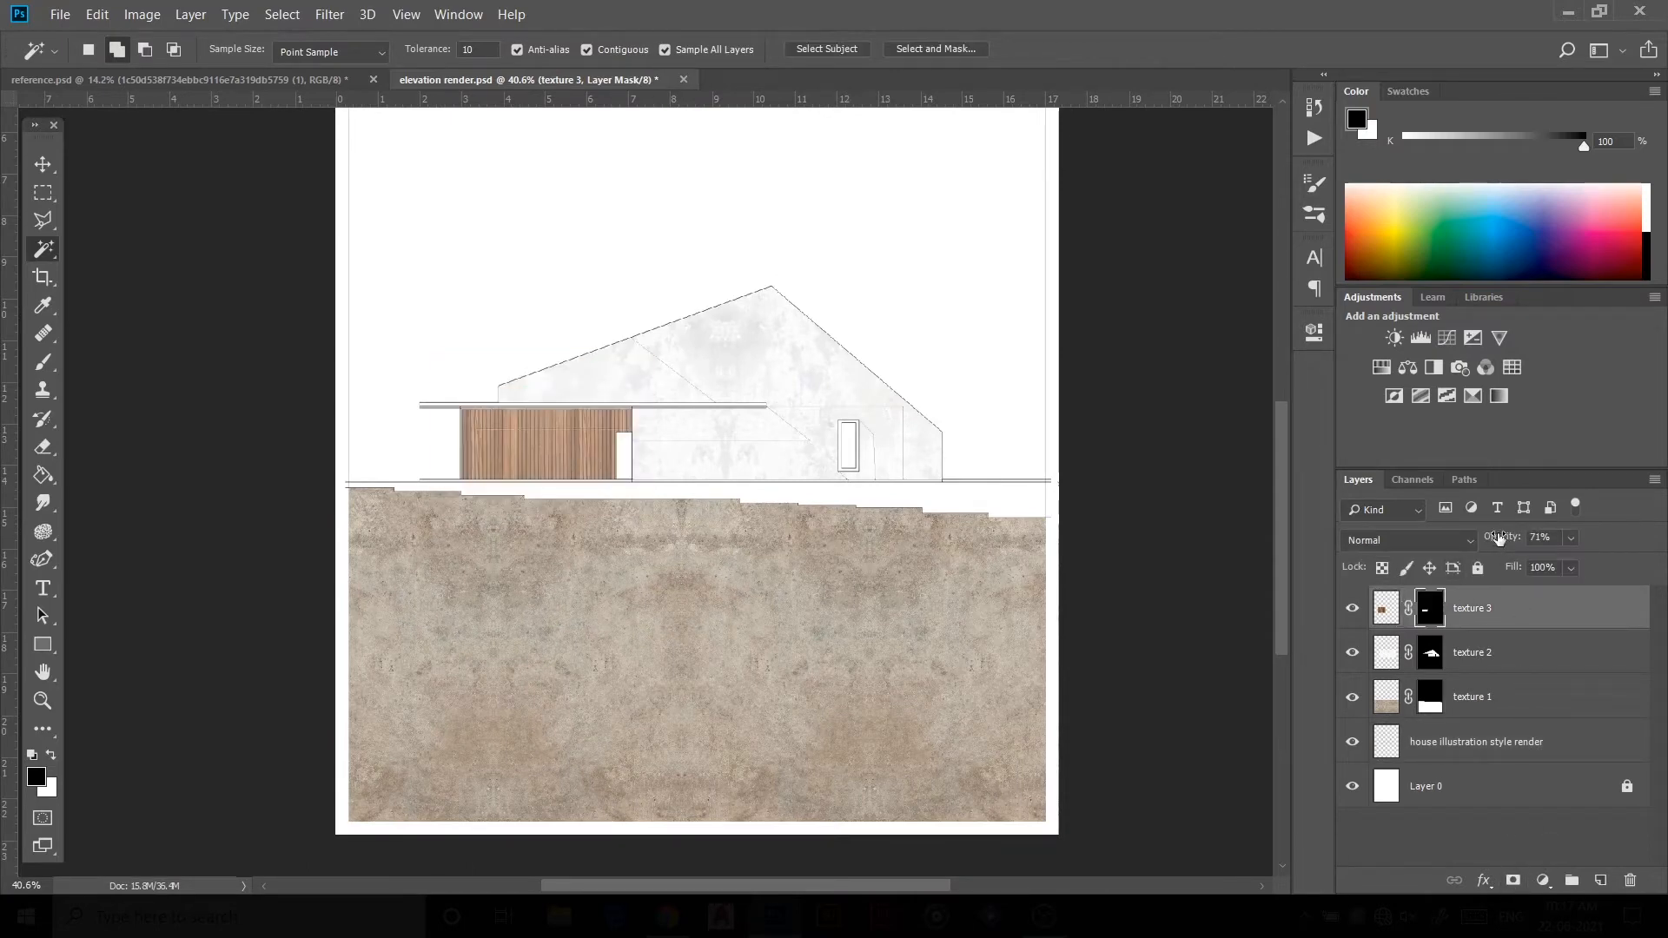
Step: Raise texture 3's opacity to 85% and deselect the layer
{"action": "left_click_drag", "start_coordinate": [1498, 539], "coordinate": [1517, 541]}
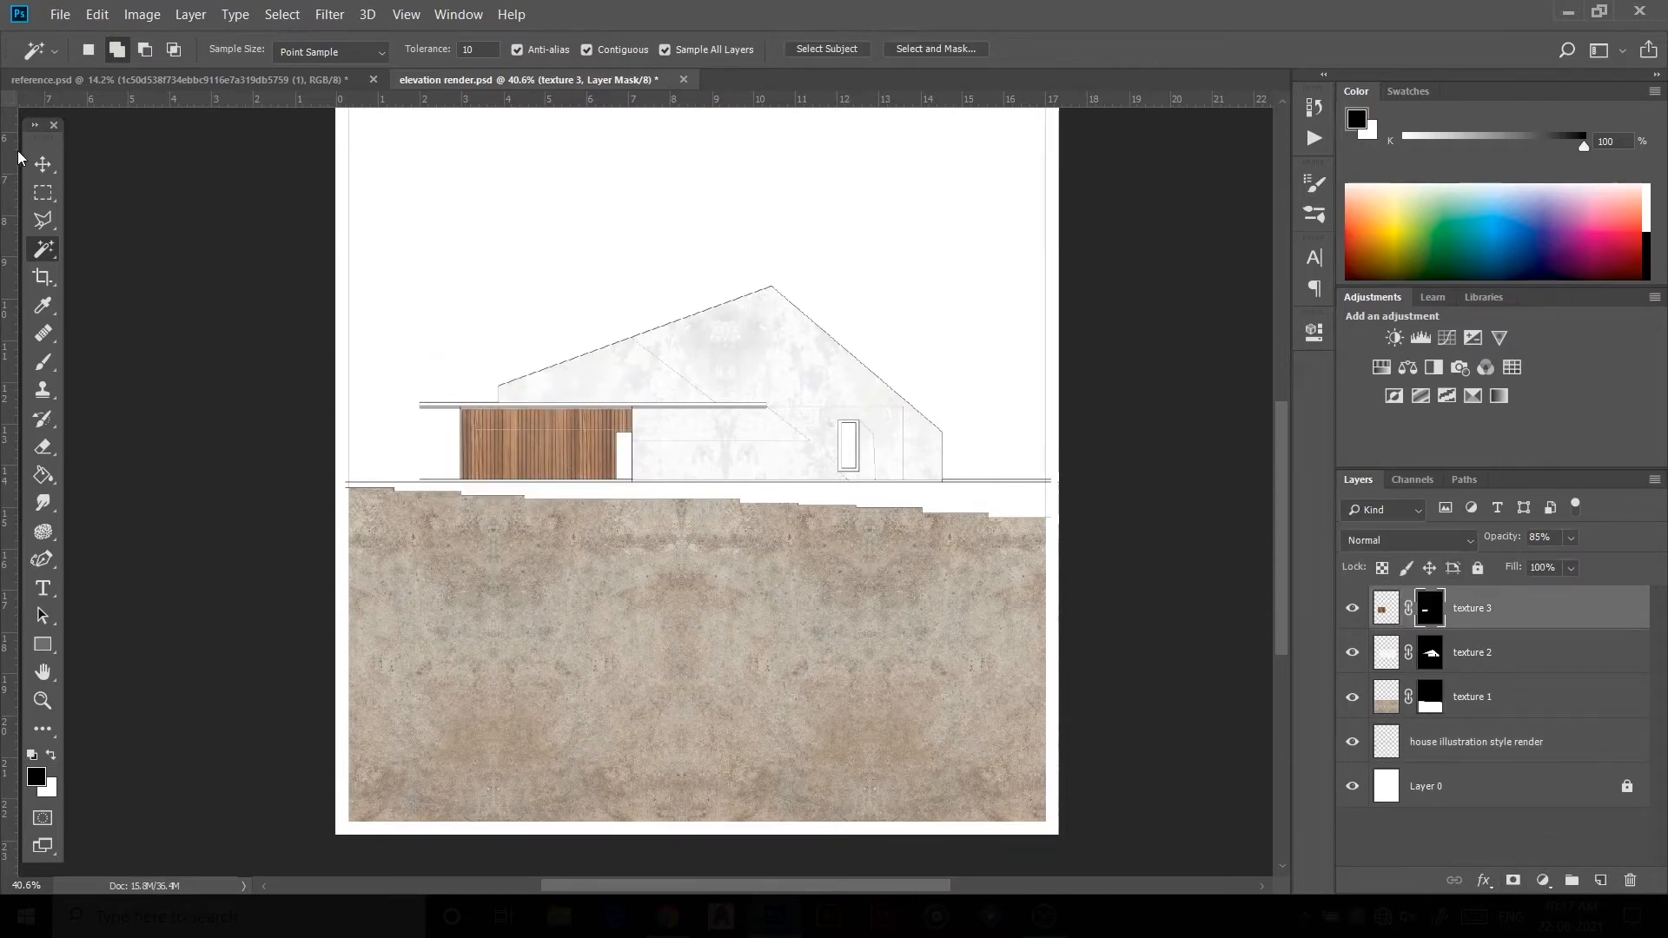
{"action": "left_click", "coordinate": [40, 163]}
{"action": "left_click", "coordinate": [347, 457]}
{"action": "scroll", "coordinate": [508, 556], "scroll_direction": "down", "scroll_amount": 6}
{"action": "scroll", "coordinate": [584, 461], "scroll_direction": "up", "scroll_amount": 4}
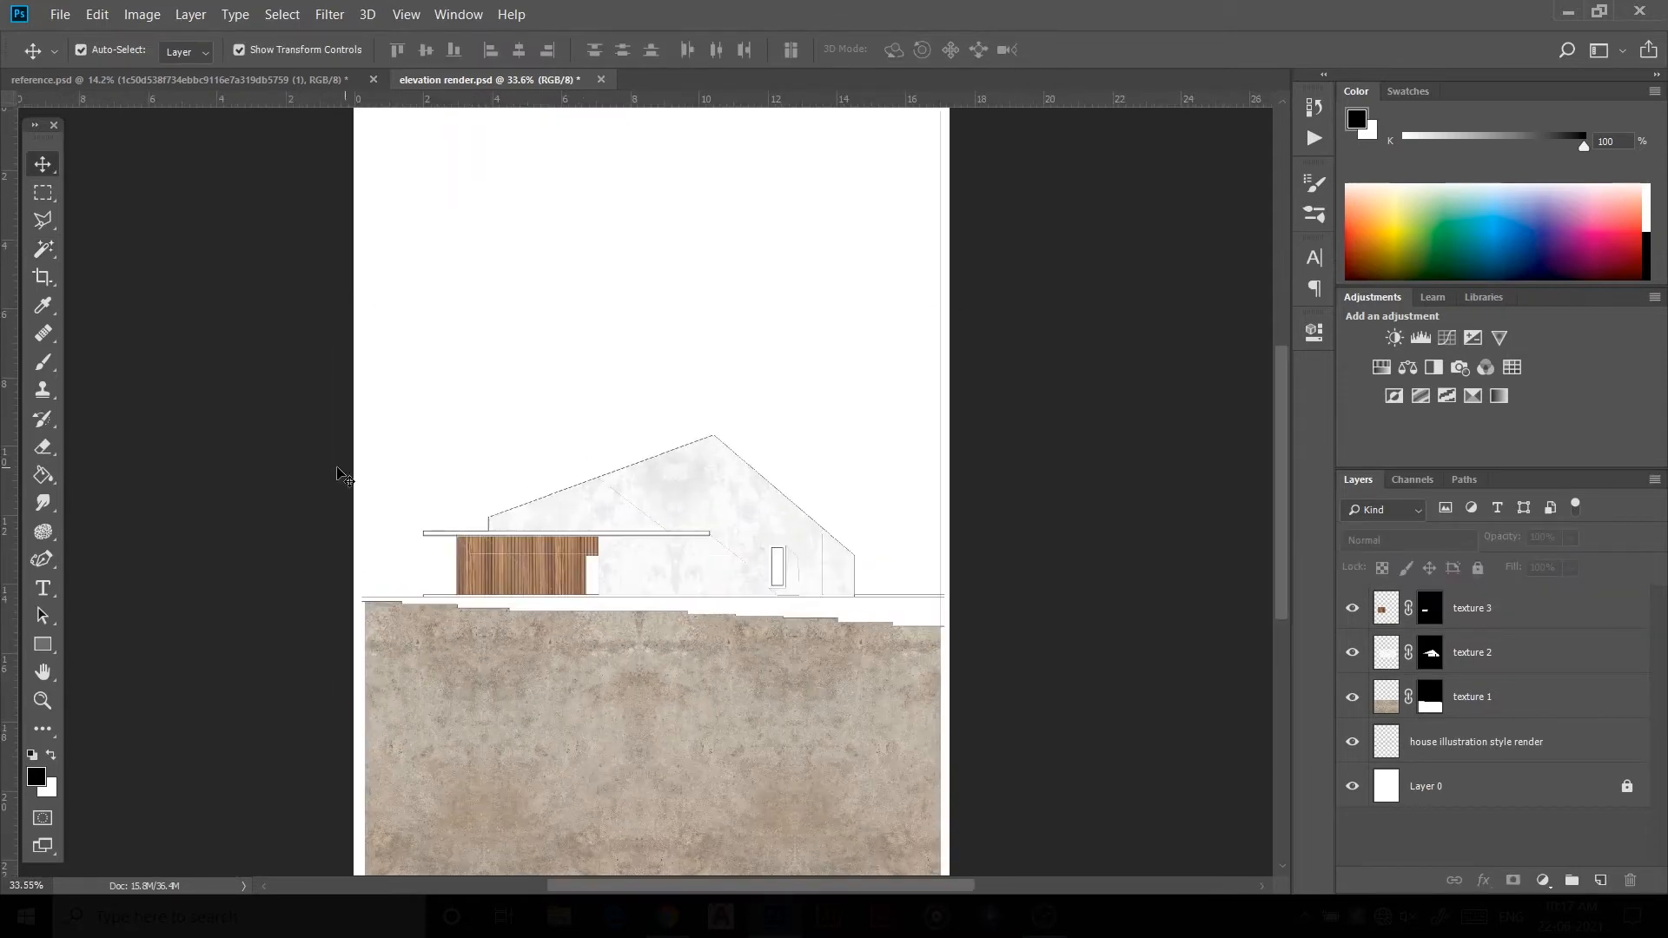
{"action": "scroll", "coordinate": [654, 605], "scroll_direction": "down", "scroll_amount": 1}
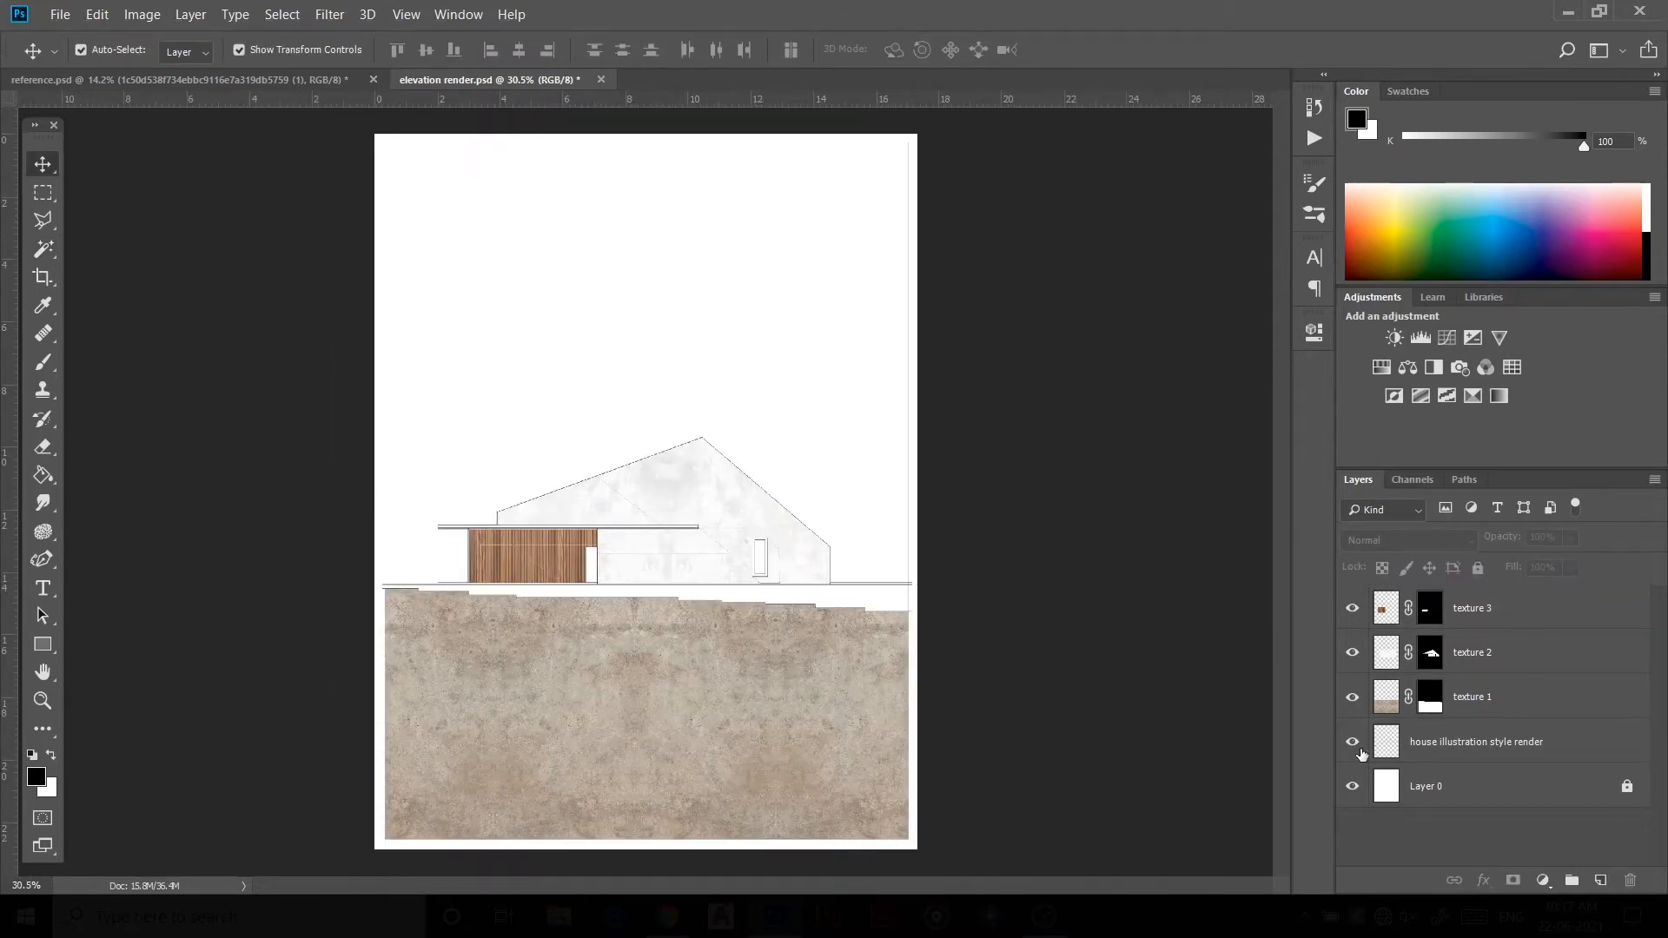
Step: Paste the dark stone texture above the drawing layer and duplicate it side by side into a wide strip
{"action": "left_click", "coordinate": [1464, 744]}
{"action": "key", "text": "ctrl+v"}
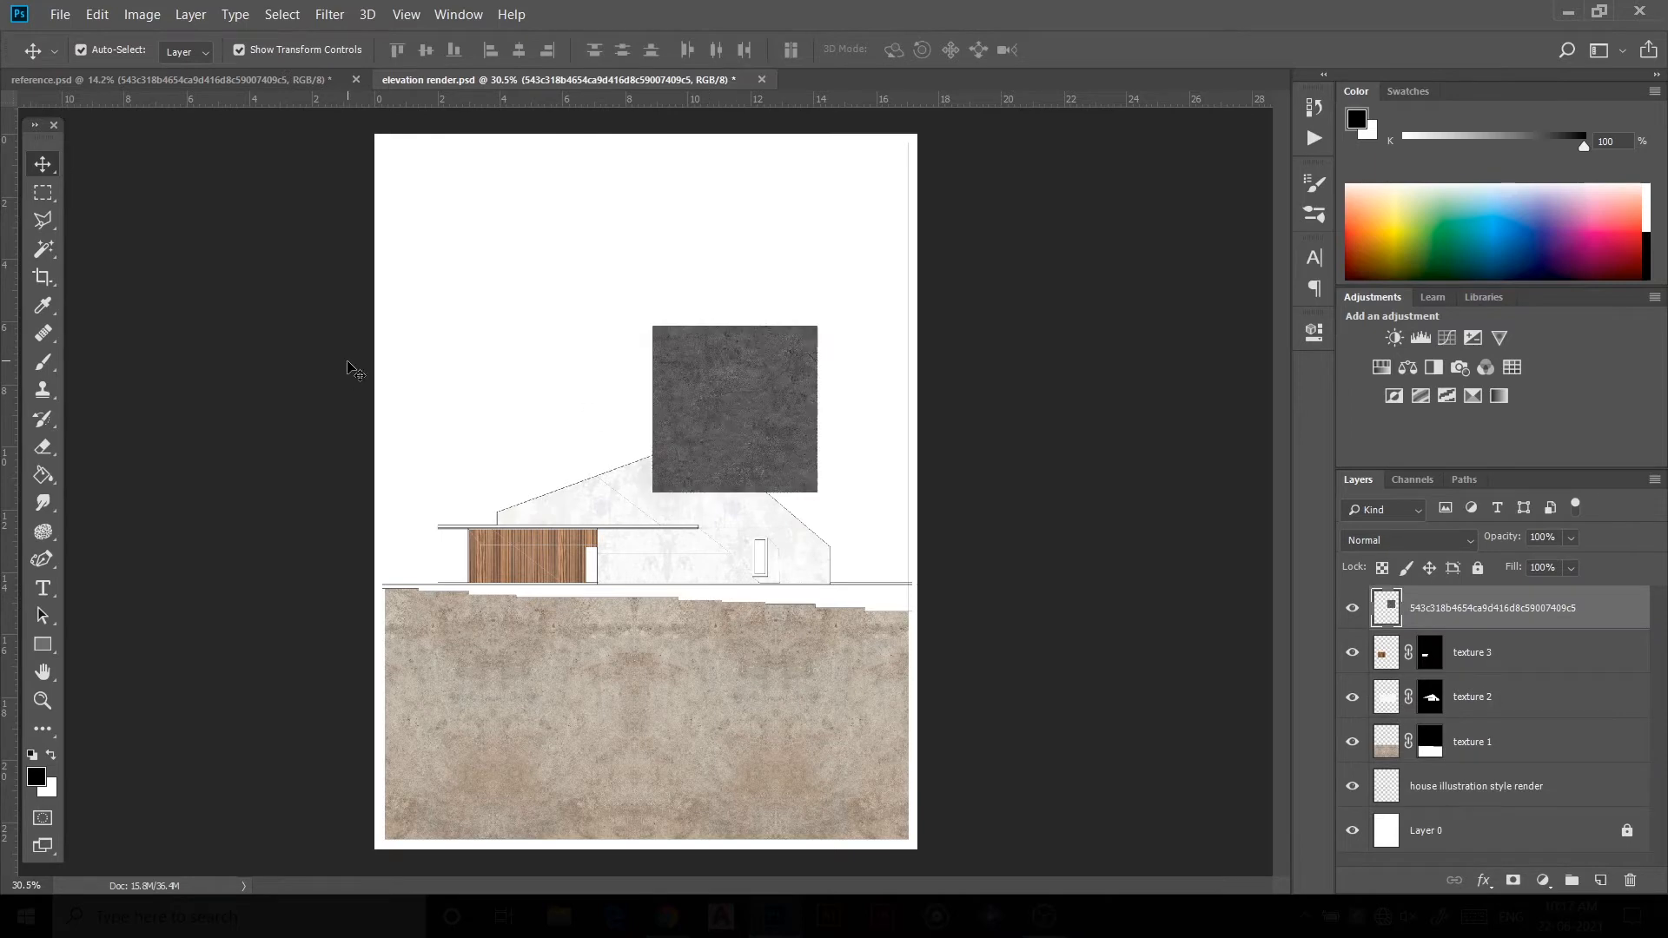
{"action": "left_click_drag", "start_coordinate": [728, 456], "coordinate": [793, 417]}
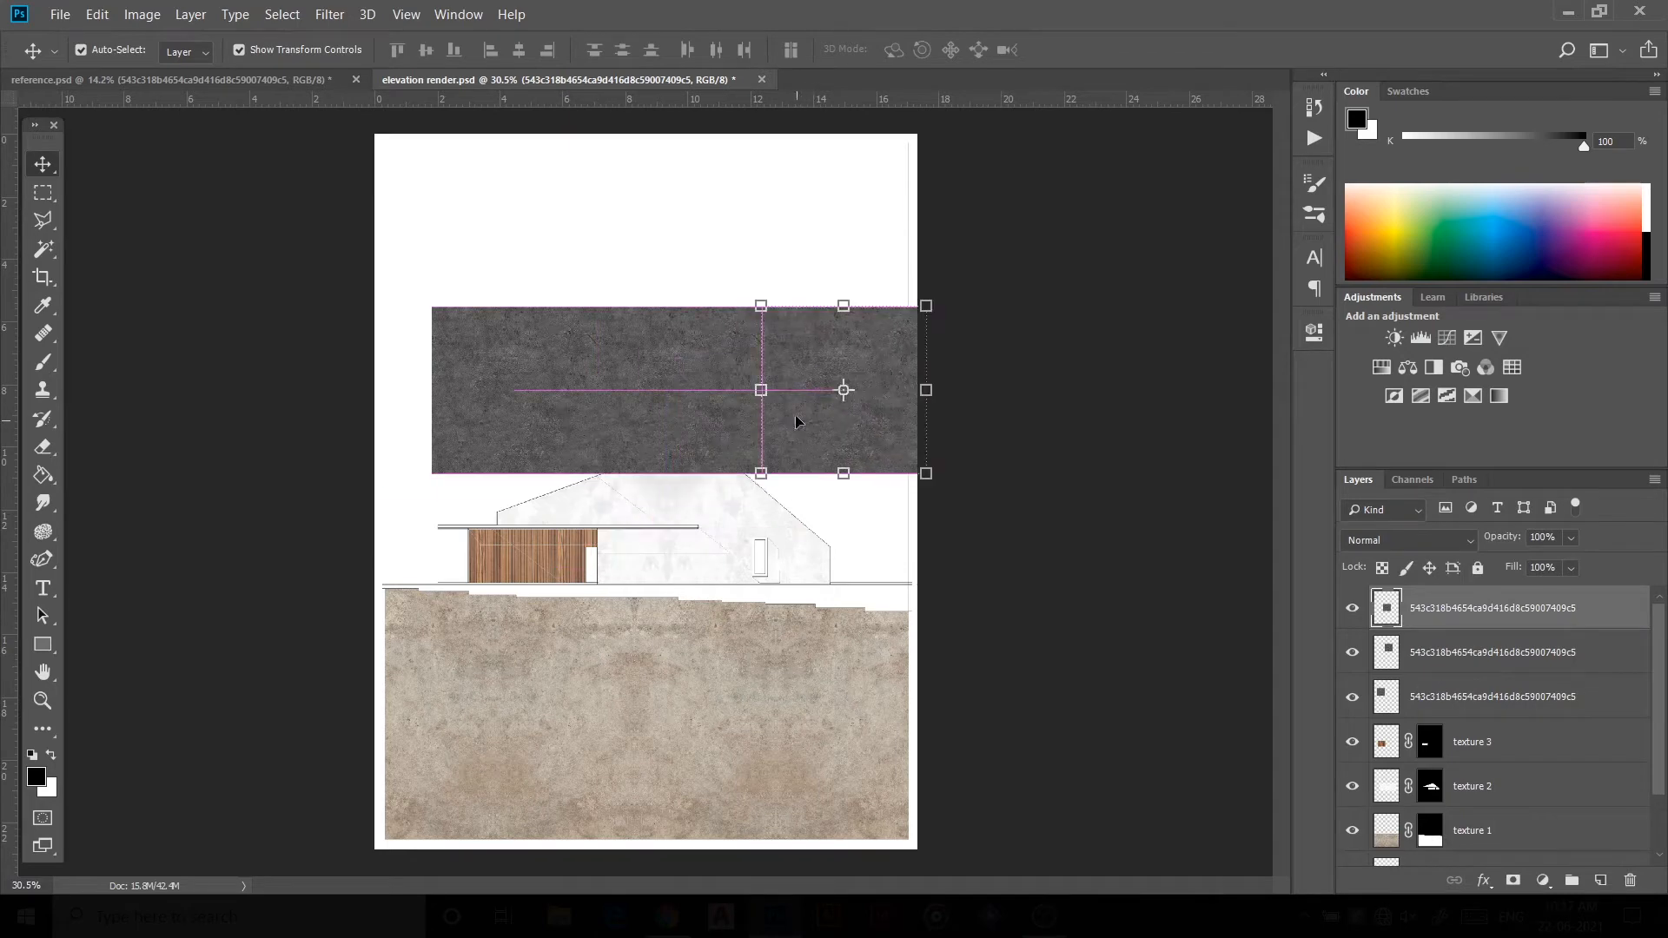
Step: Select the three stone texture layers and merge them into one
{"action": "left_click", "coordinate": [704, 249]}
{"action": "left_click", "coordinate": [1459, 700]}
{"action": "left_click", "coordinate": [1477, 611], "text": "shift"}
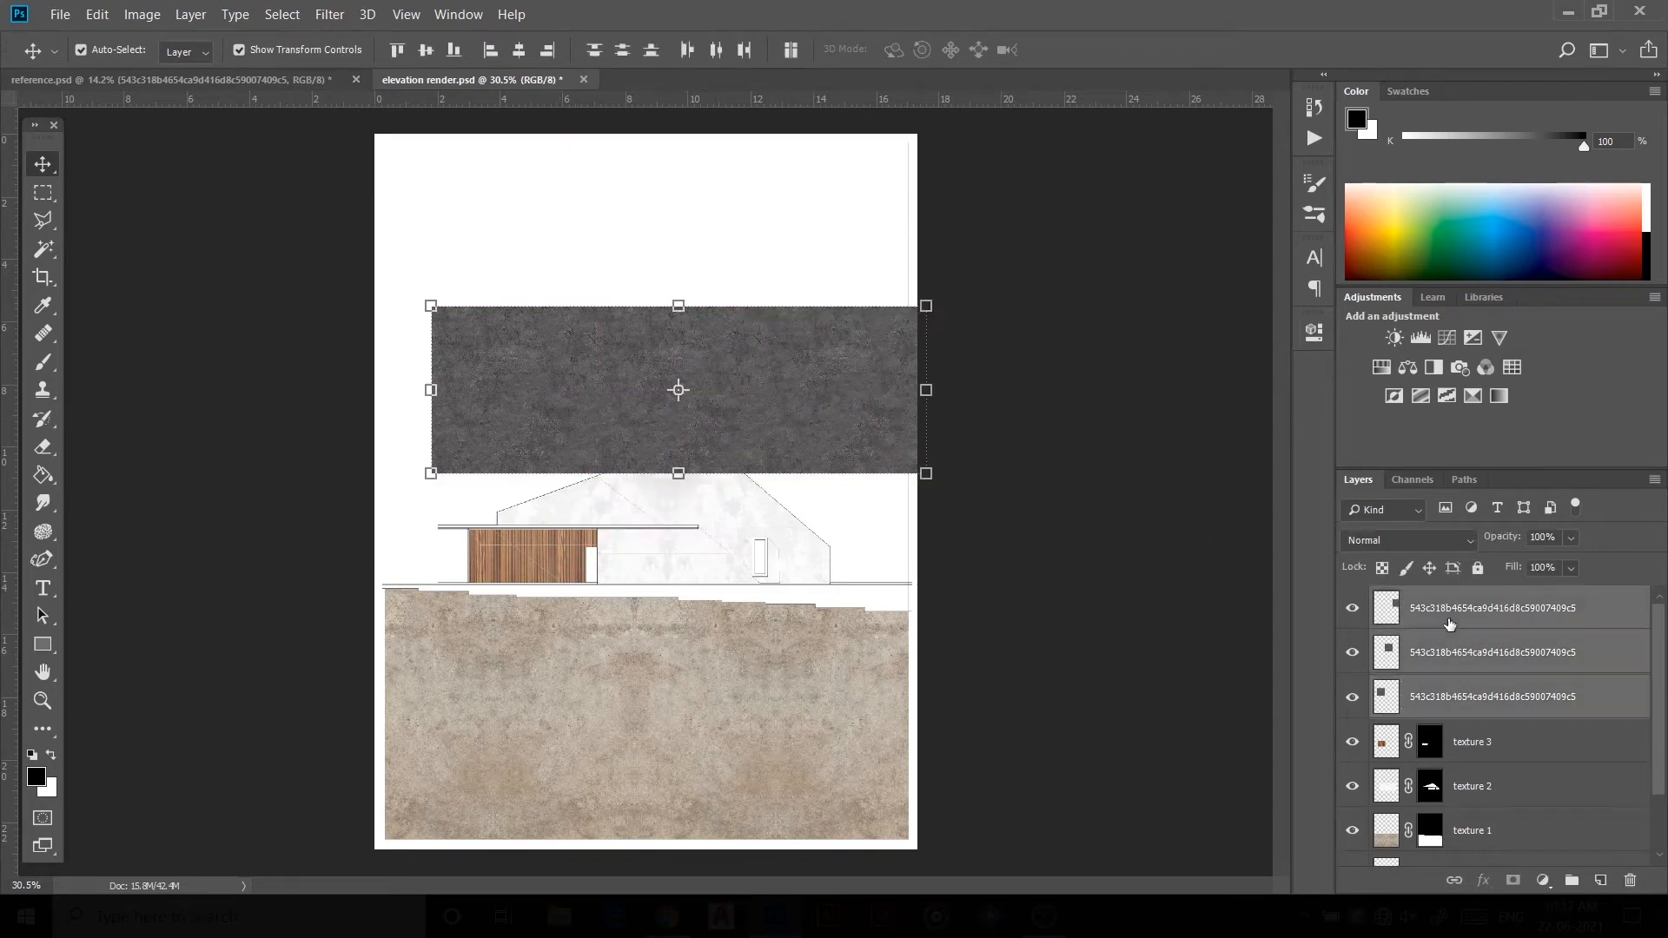
{"action": "right_click", "coordinate": [1486, 617]}
{"action": "left_click", "coordinate": [1311, 637]}
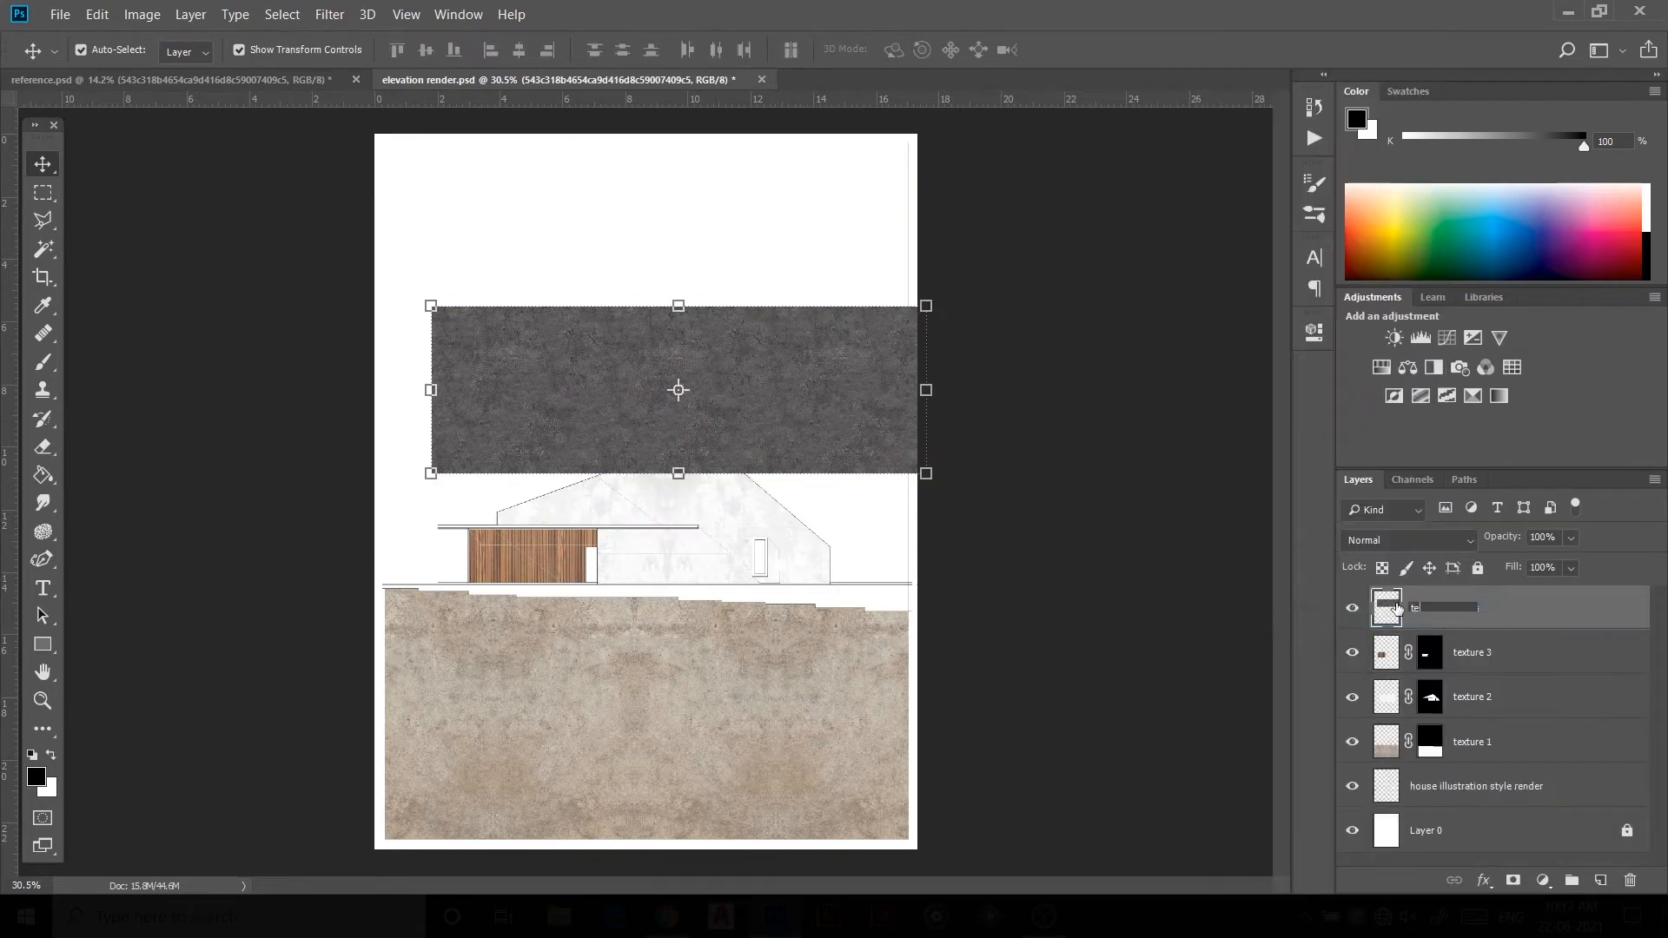
Step: Rename the merged stone layer "texture 4"
{"action": "type", "text": "texture 4"}
{"action": "key", "text": "Return"}
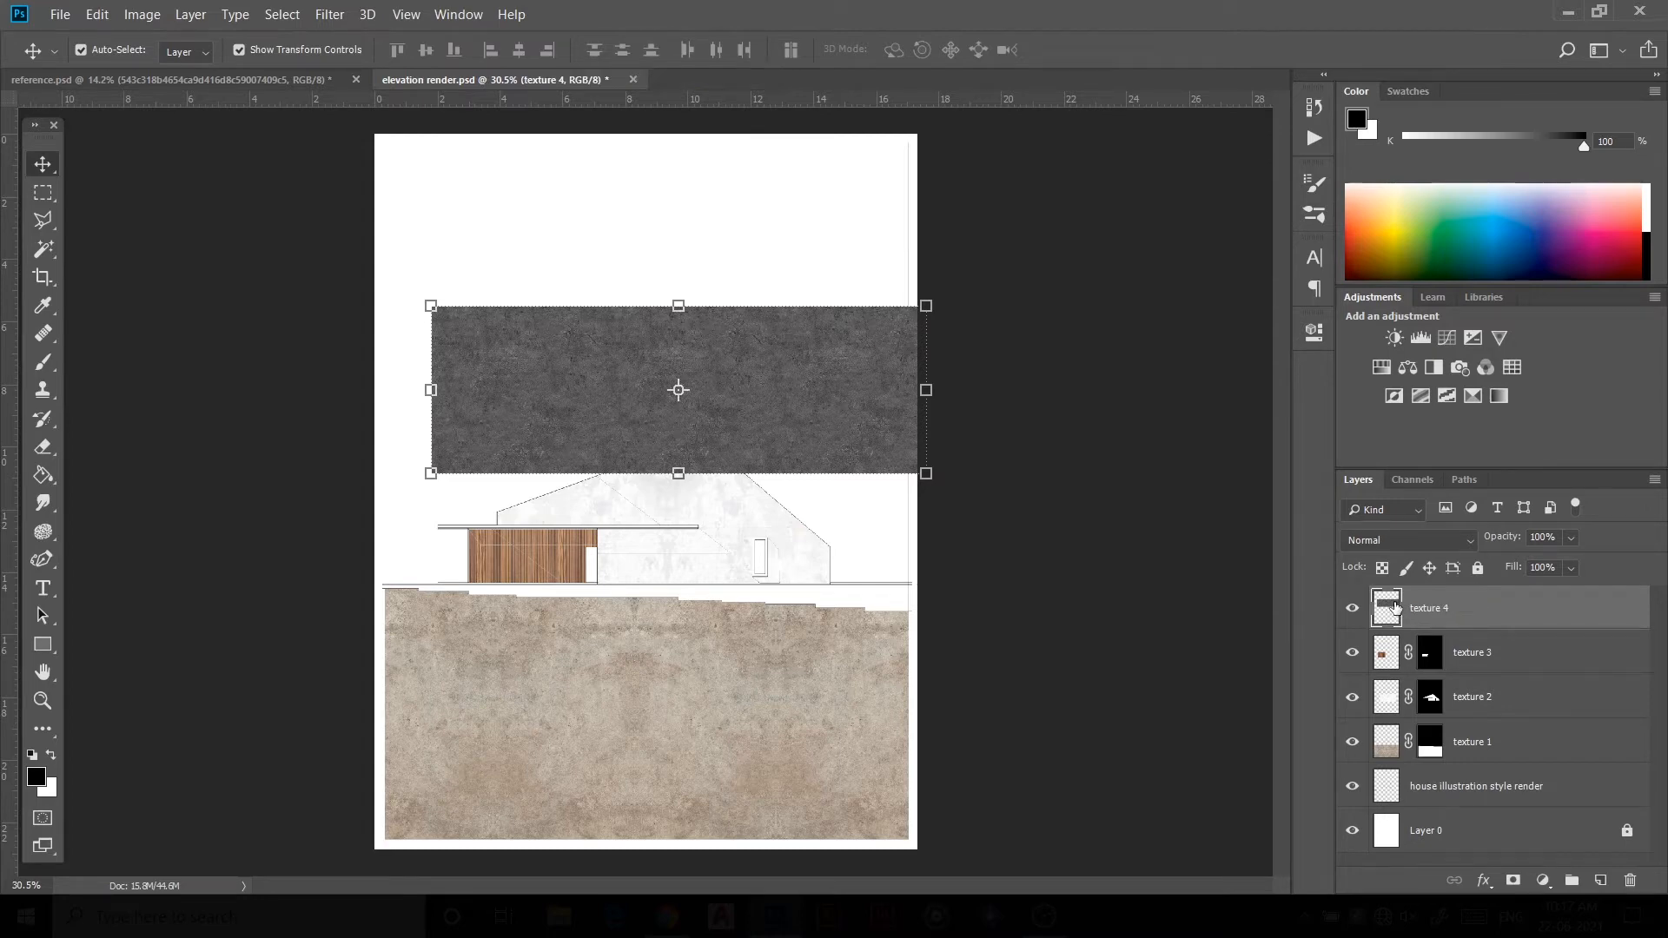
Step: Move texture 4 down to the house's base line and stretch it wider with Free Transform
{"action": "mouse_move", "coordinate": [771, 428]}
{"action": "left_mouse_down"}
{"action": "mouse_move", "coordinate": [730, 525]}
{"action": "mouse_move", "coordinate": [754, 577]}
{"action": "mouse_move", "coordinate": [738, 585]}
{"action": "left_mouse_up"}
{"action": "key", "text": "ctrl+t"}
{"action": "left_click_drag", "start_coordinate": [868, 557], "coordinate": [945, 557]}
{"action": "left_click", "coordinate": [962, 50]}
Step: Hide texture 4, Magic Wand-select the base strip on the drawing layer, and mask texture 4 to it
{"action": "left_click", "coordinate": [1352, 608]}
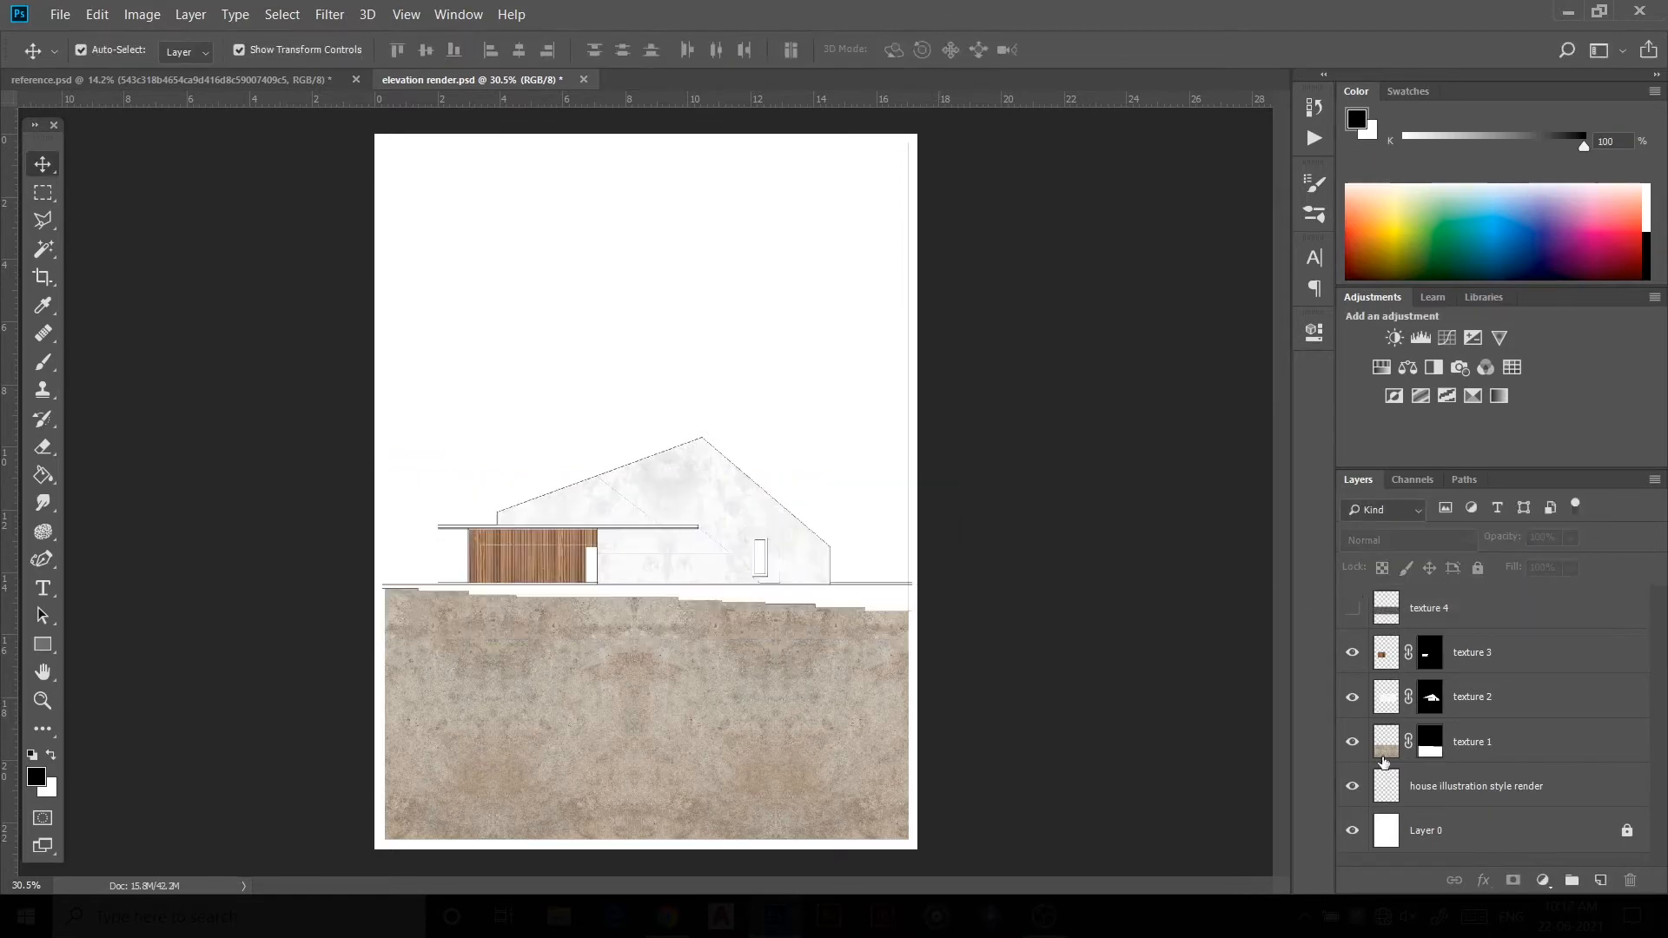
{"action": "left_click", "coordinate": [1407, 786]}
{"action": "left_click", "coordinate": [44, 249]}
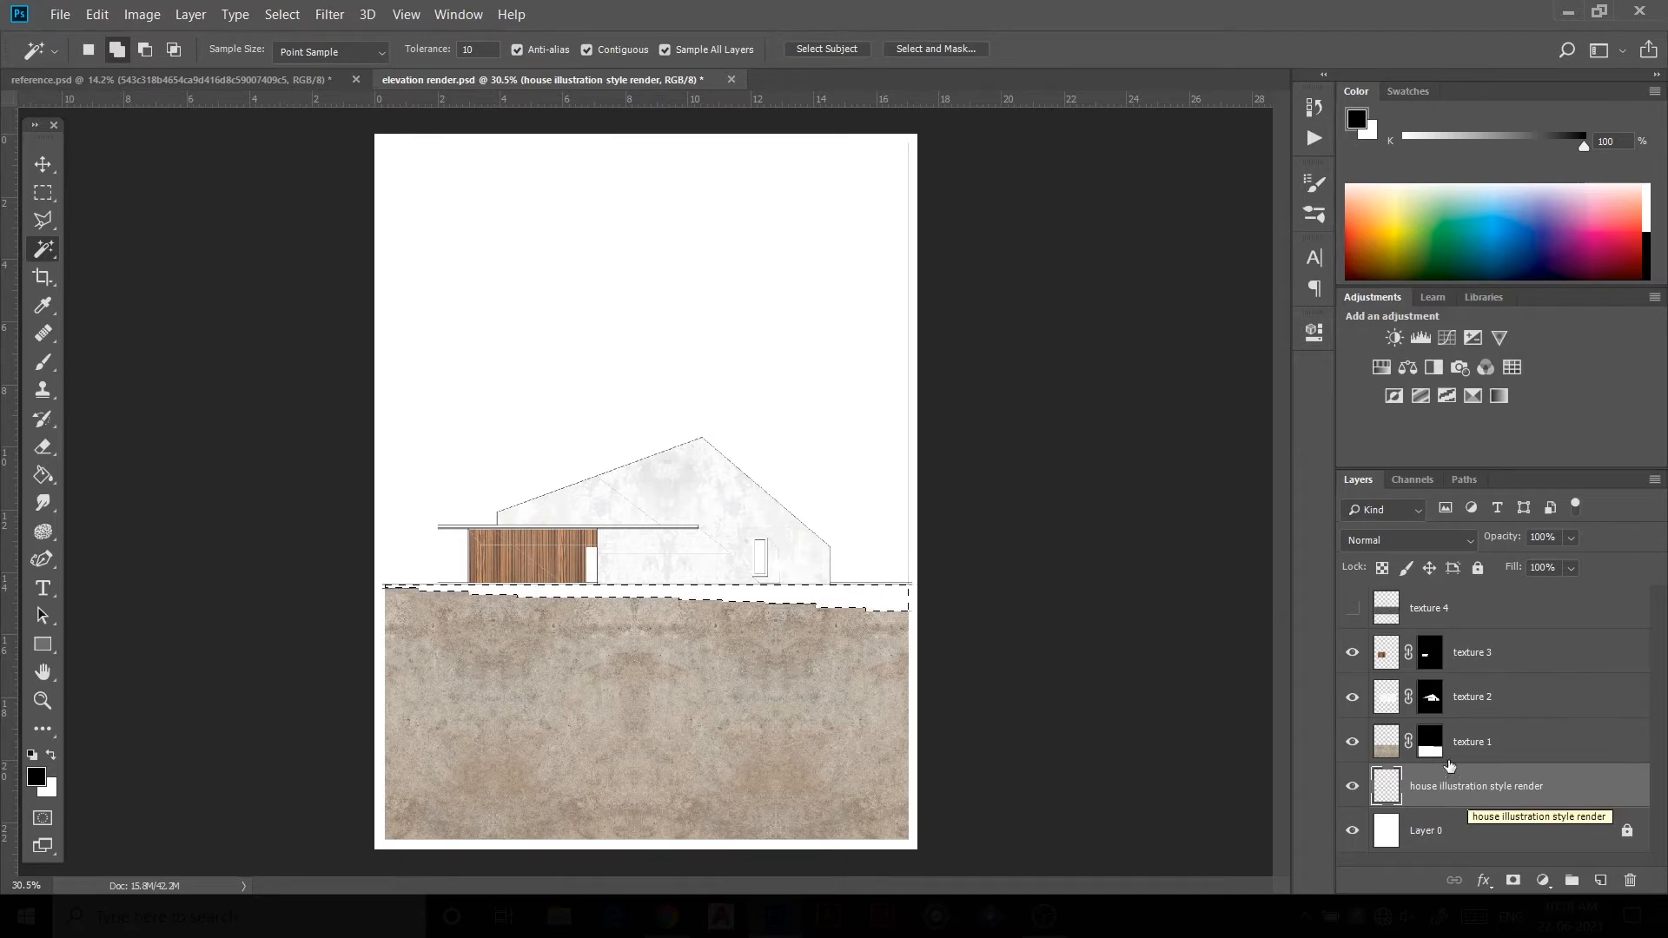
{"action": "left_click", "coordinate": [1445, 611]}
{"action": "left_click", "coordinate": [1351, 608]}
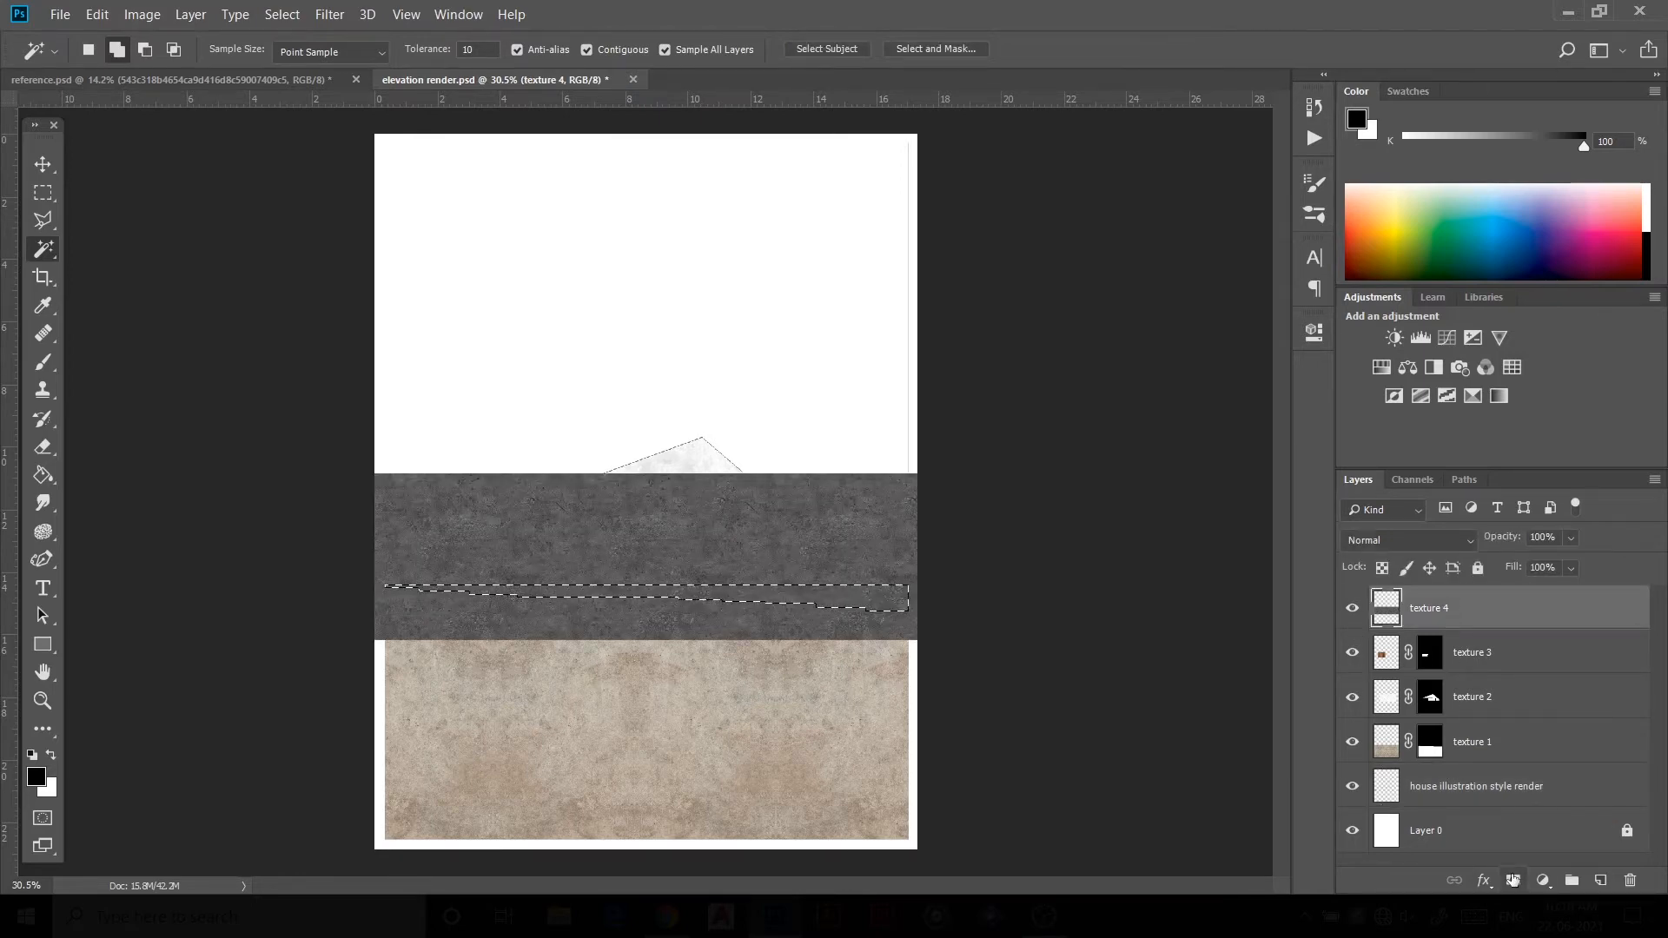
{"action": "left_click", "coordinate": [1512, 880]}
Step: Inspect the masked textures across the elevation at different zoom levels
{"action": "left_click", "coordinate": [43, 163]}
{"action": "left_click", "coordinate": [1025, 688]}
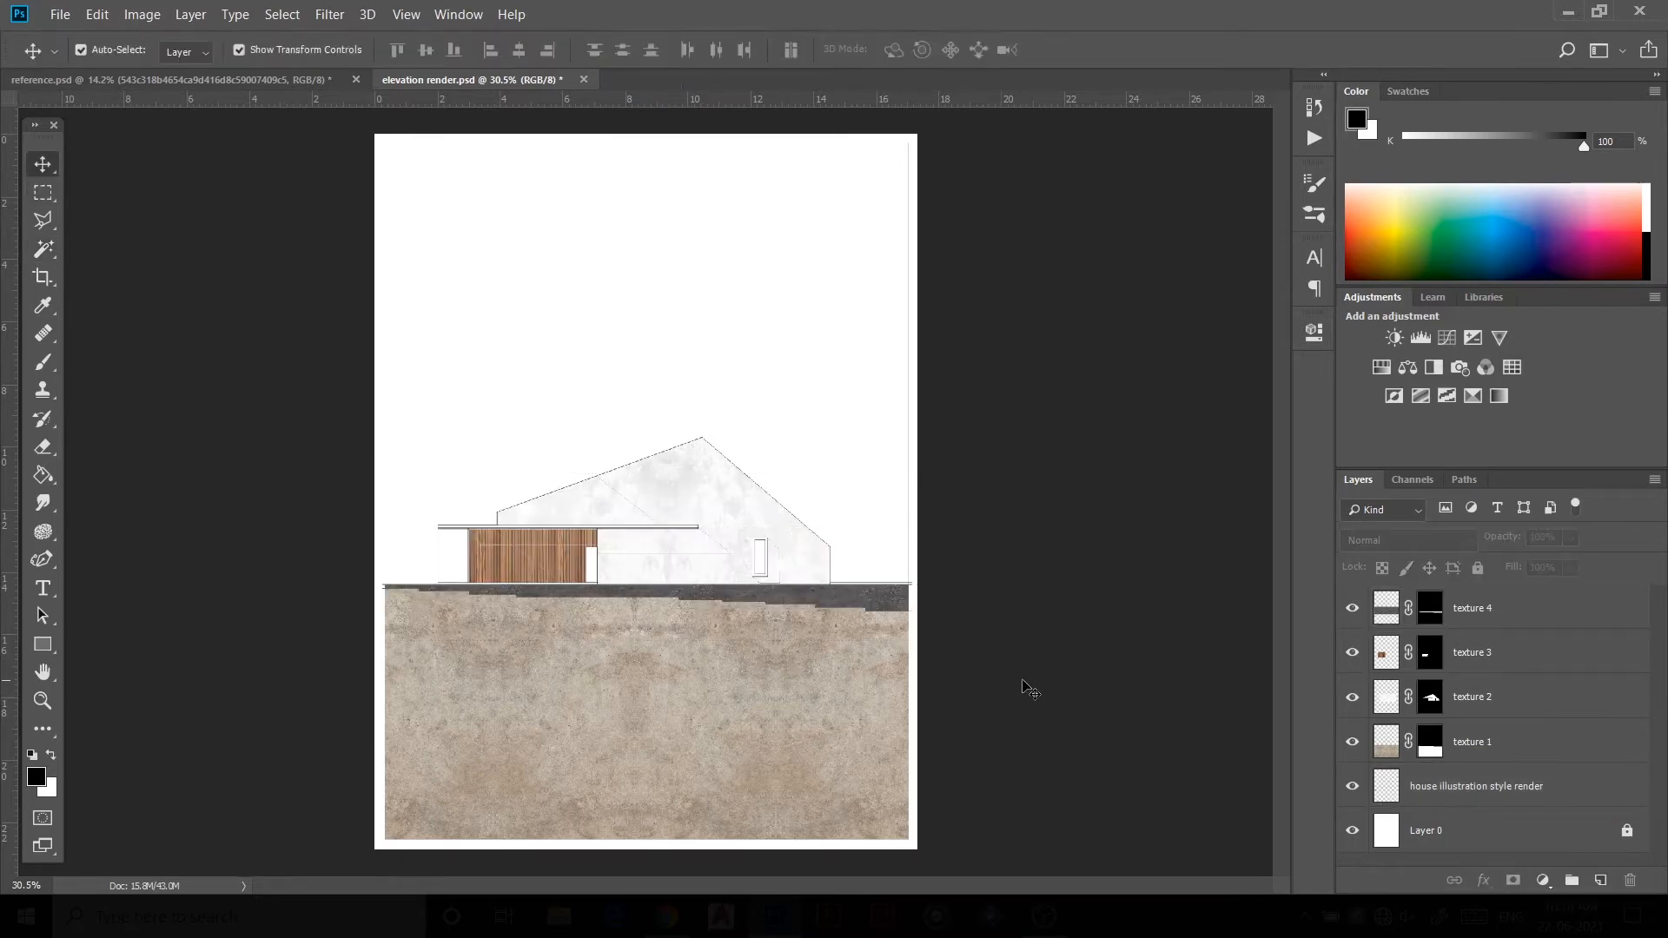
{"action": "left_click", "coordinate": [885, 596]}
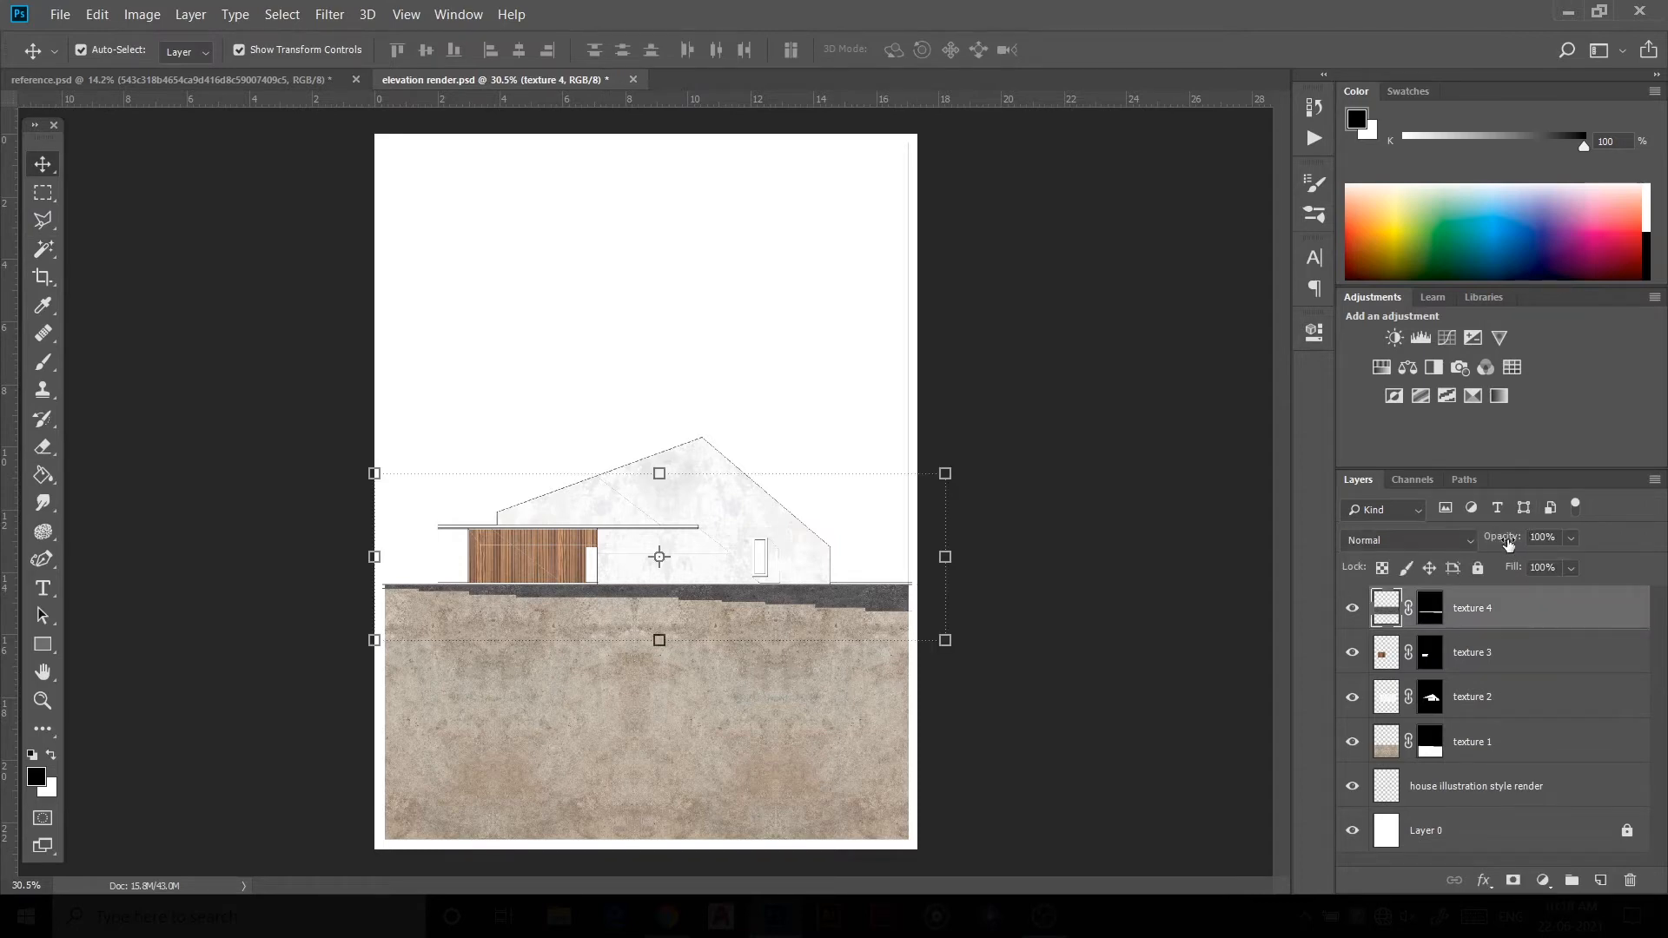
{"action": "mouse_move", "coordinate": [1508, 543]}
{"action": "left_mouse_down"}
{"action": "mouse_move", "coordinate": [1485, 548]}
{"action": "mouse_move", "coordinate": [1518, 548]}
{"action": "left_mouse_up"}
{"action": "left_click", "coordinate": [1077, 608]}
{"action": "scroll", "coordinate": [516, 519], "scroll_direction": "down", "scroll_amount": 1}
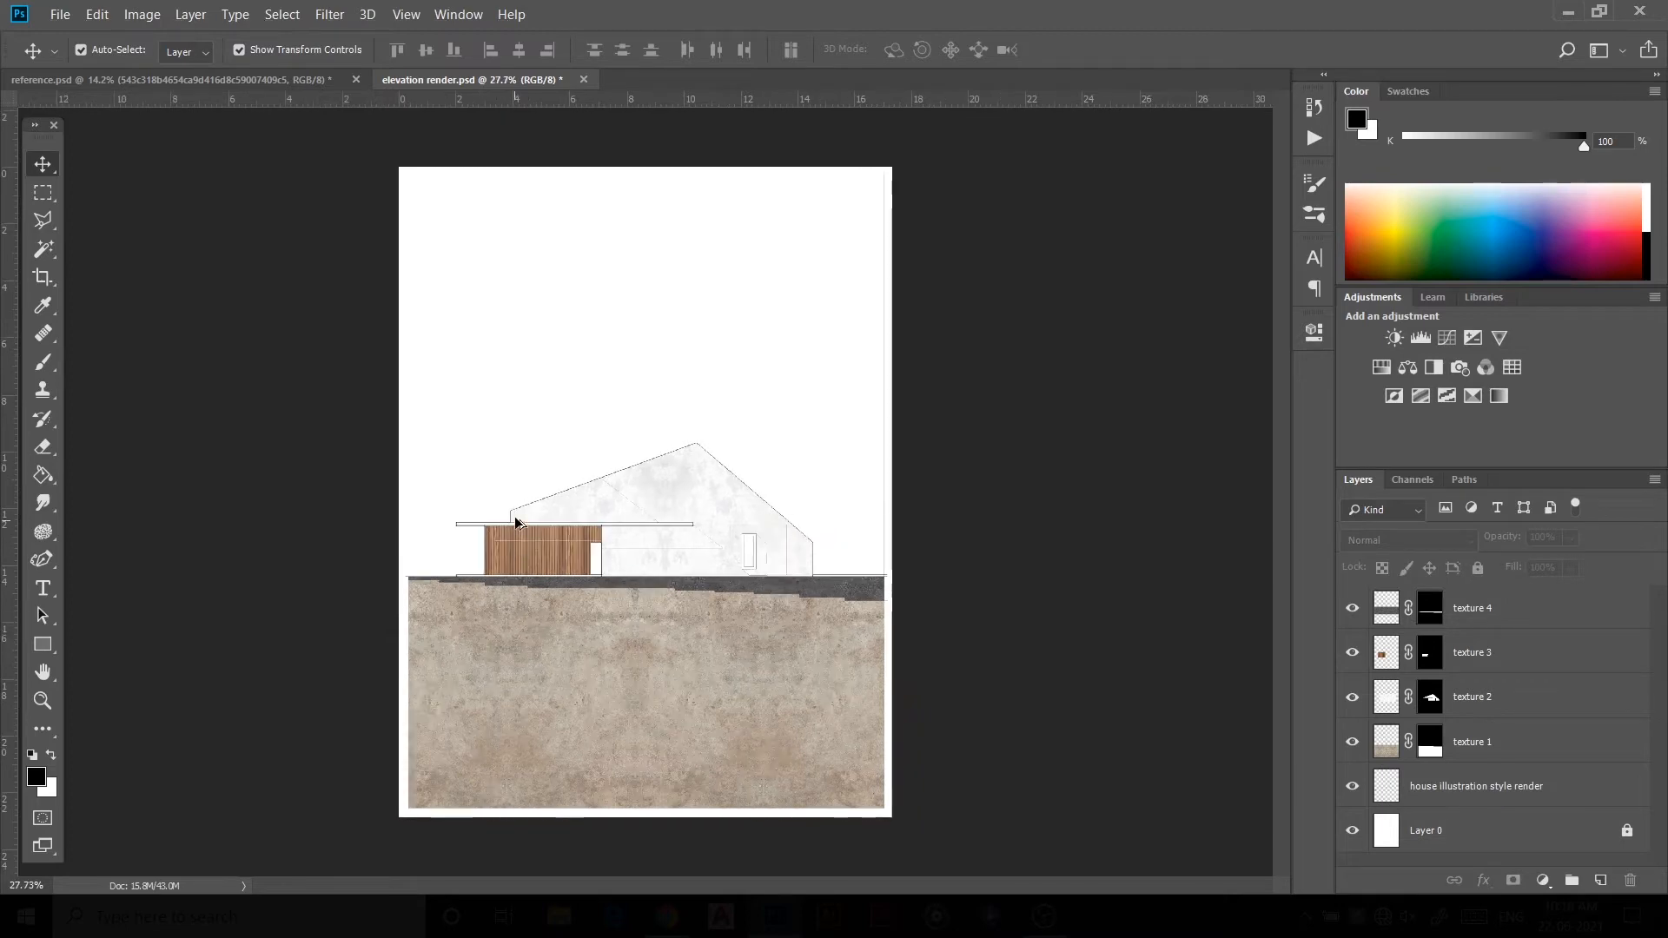
{"action": "scroll", "coordinate": [548, 525], "scroll_direction": "up", "scroll_amount": 3}
{"action": "scroll", "coordinate": [573, 547], "scroll_direction": "down", "scroll_amount": 3}
{"action": "scroll", "coordinate": [852, 552], "scroll_direction": "up", "scroll_amount": 2}
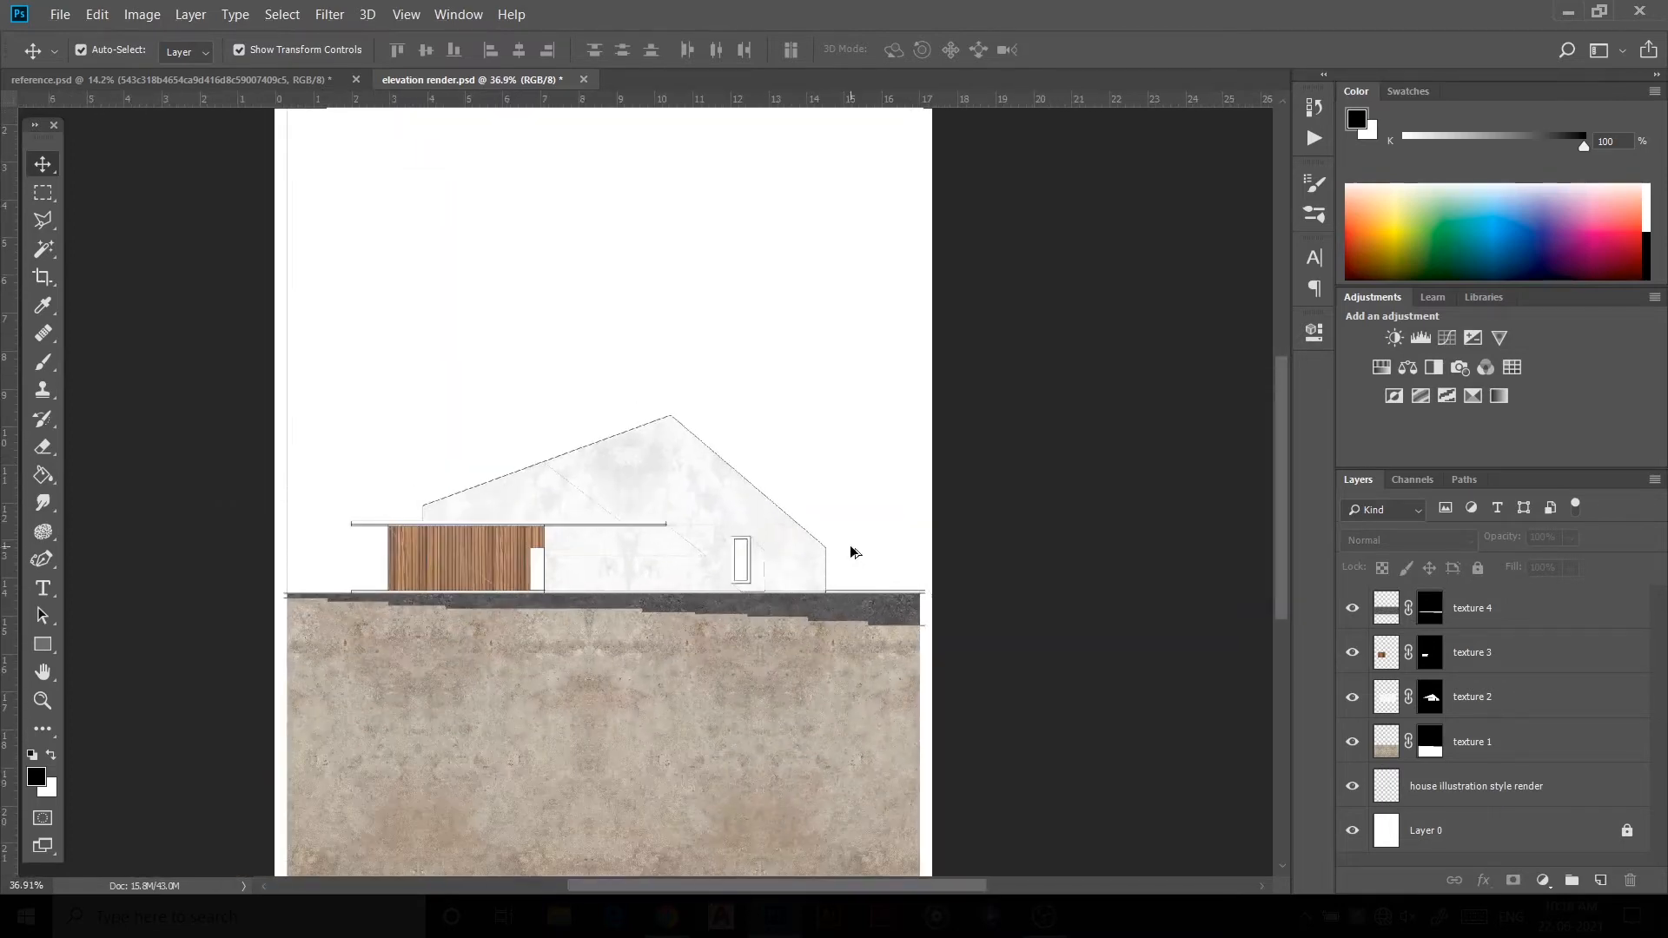
{"action": "scroll", "coordinate": [374, 501], "scroll_direction": "up", "scroll_amount": 3}
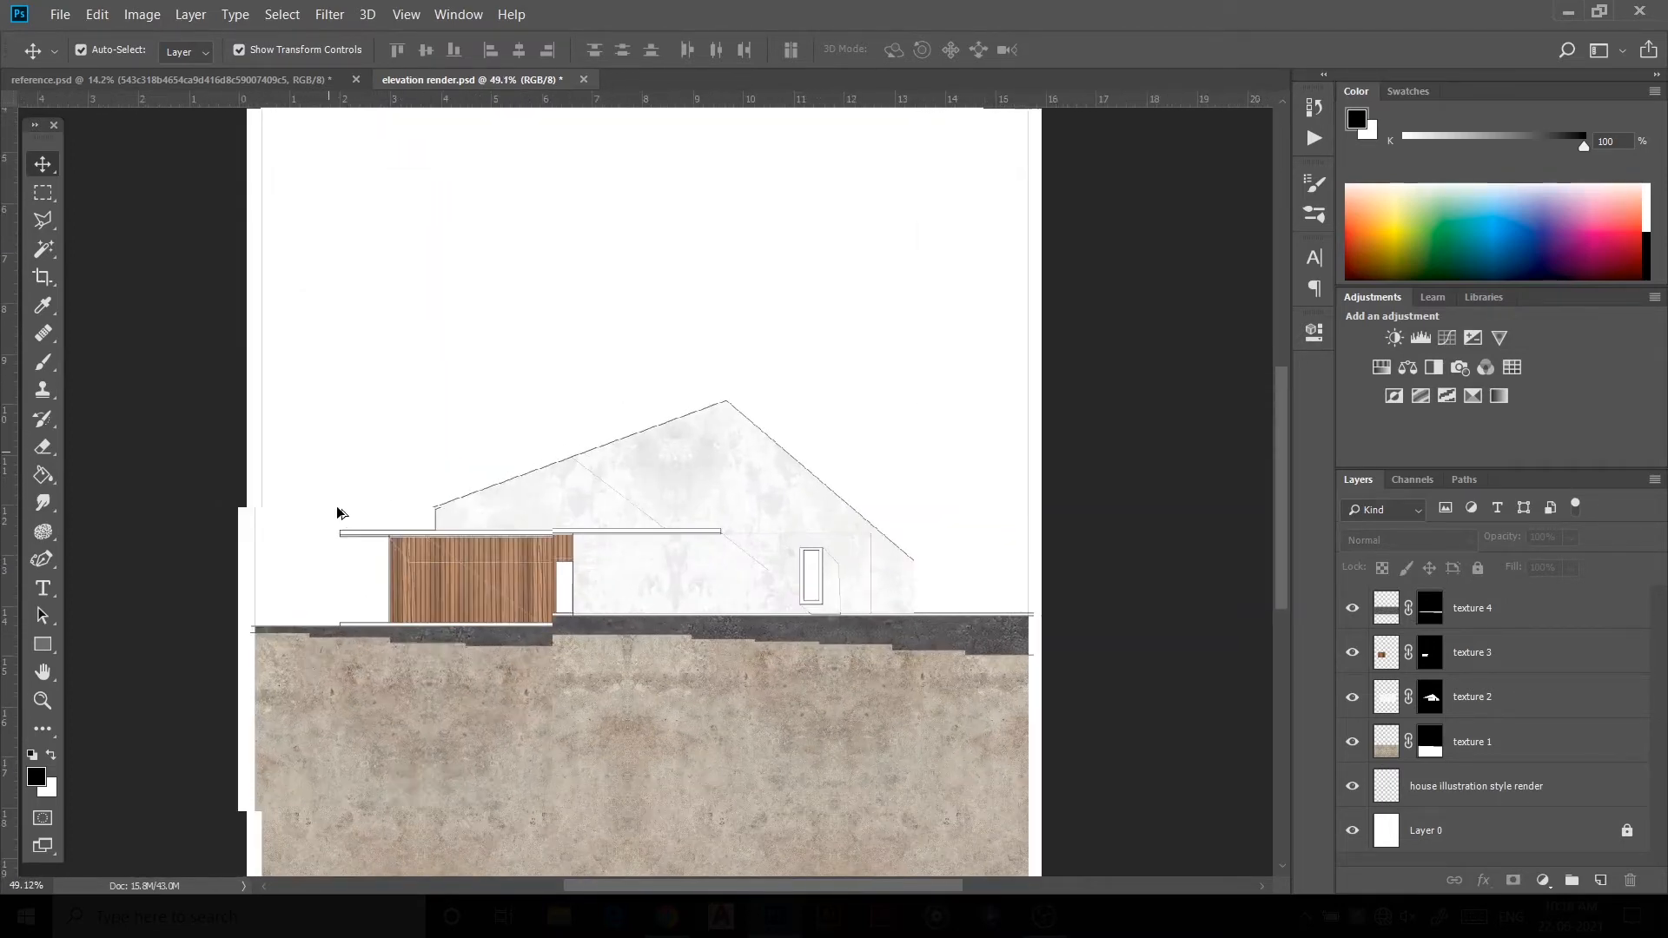
{"action": "scroll", "coordinate": [539, 477], "scroll_direction": "down", "scroll_amount": 2}
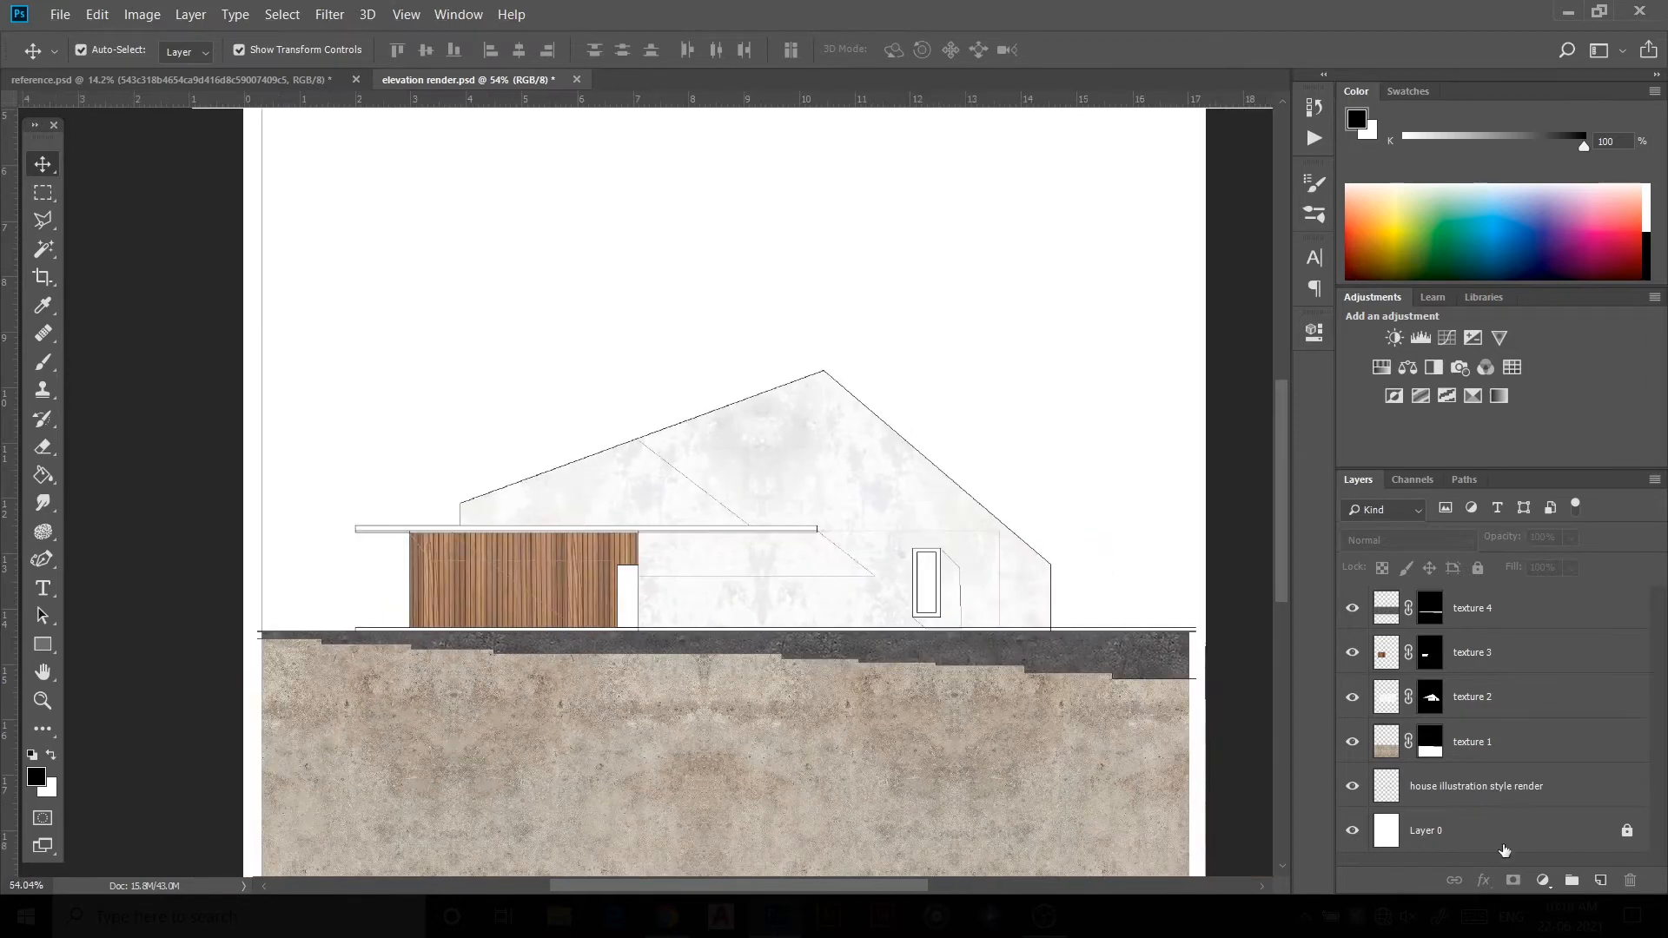
Step: Create a layer named frame and Magic Wand-select the roof overhang and window outlines on the drawing layer
{"action": "left_click", "coordinate": [1601, 880]}
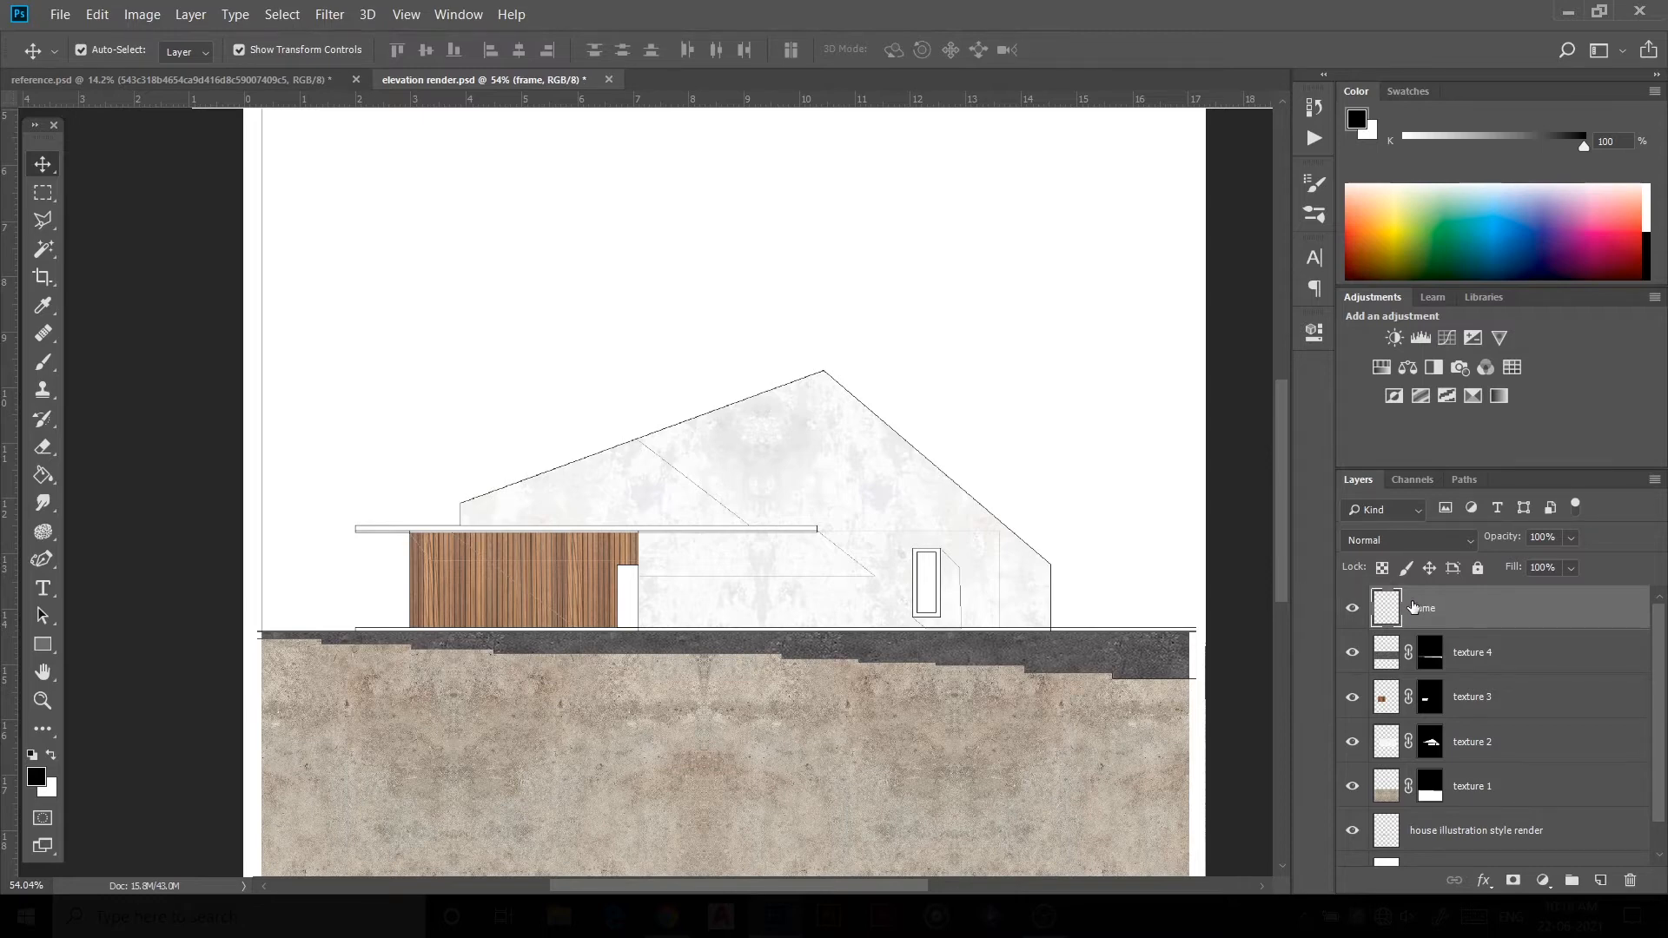
{"action": "left_click", "coordinate": [1477, 829]}
{"action": "scroll", "coordinate": [763, 446], "scroll_direction": "up", "scroll_amount": 5}
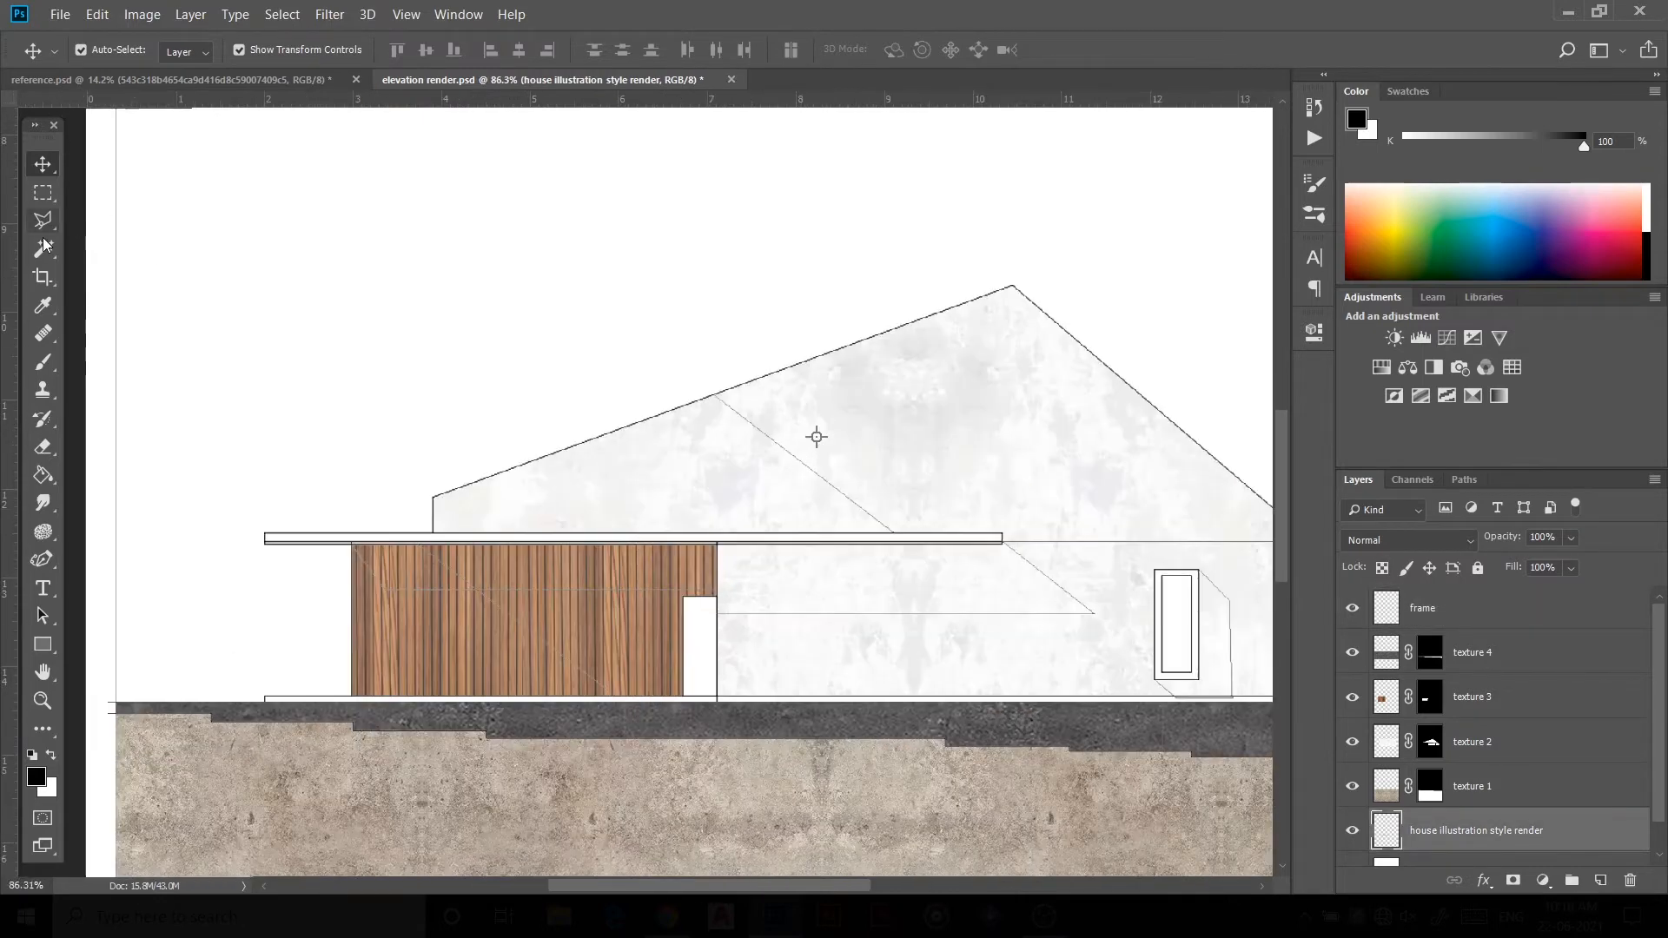
{"action": "key", "text": "w"}
{"action": "scroll", "coordinate": [319, 546], "scroll_direction": "up", "scroll_amount": 3}
{"action": "left_click", "coordinate": [322, 537]}
{"action": "scroll", "coordinate": [319, 546], "scroll_direction": "down", "scroll_amount": 5}
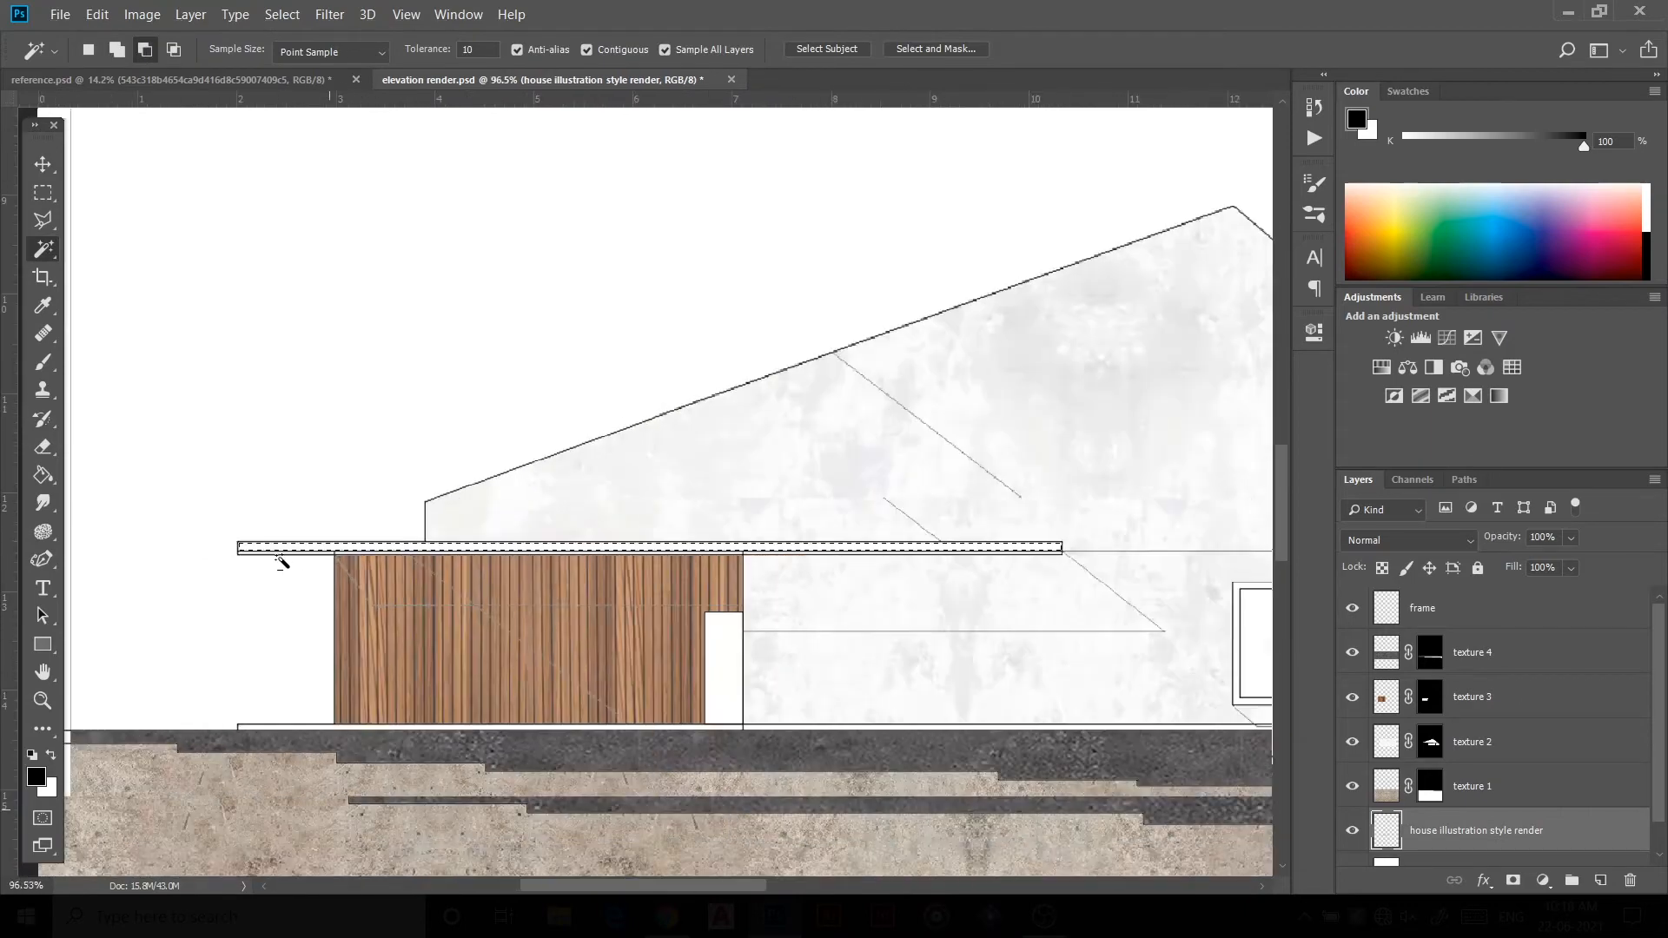
{"action": "scroll", "coordinate": [1089, 638], "scroll_direction": "up", "scroll_amount": 3}
{"action": "left_click", "coordinate": [999, 575], "text": "shift"}
{"action": "scroll", "coordinate": [999, 590], "scroll_direction": "down", "scroll_amount": 4}
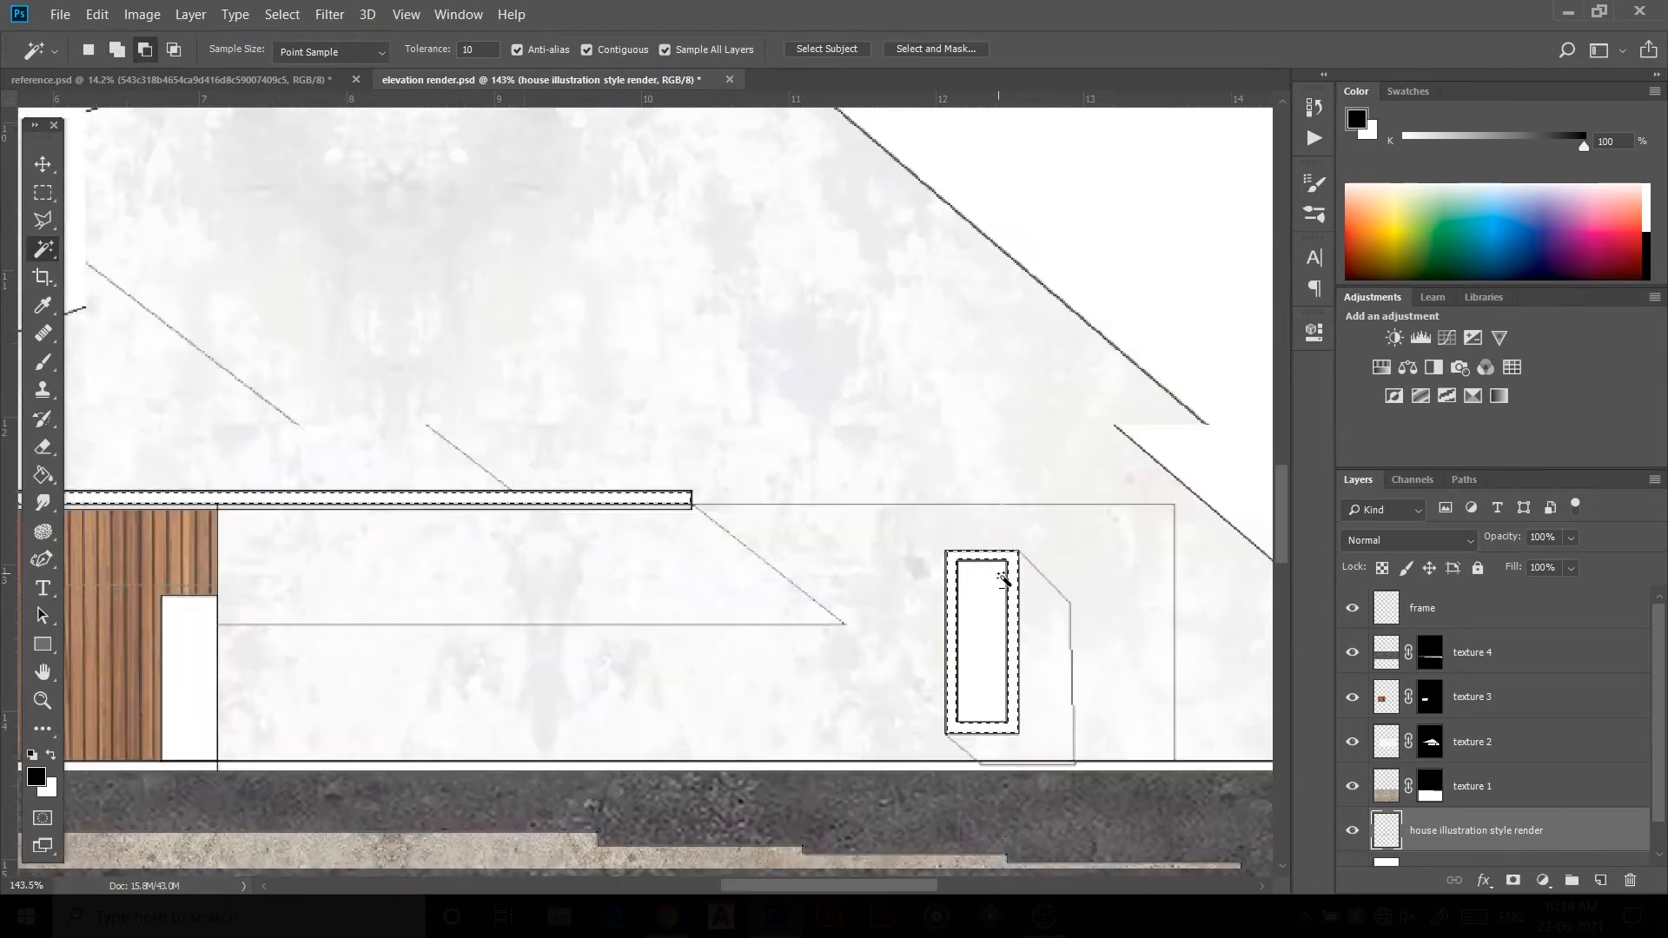
{"action": "scroll", "coordinate": [989, 589], "scroll_direction": "down", "scroll_amount": 2}
Step: Paint the selected roof overhang and window outlines black on the frame layer with the Brush
{"action": "key", "text": "b"}
{"action": "left_click", "coordinate": [1478, 608]}
{"action": "scroll", "coordinate": [786, 582], "scroll_direction": "up", "scroll_amount": 2}
{"action": "left_click_drag", "start_coordinate": [344, 547], "coordinate": [889, 525]}
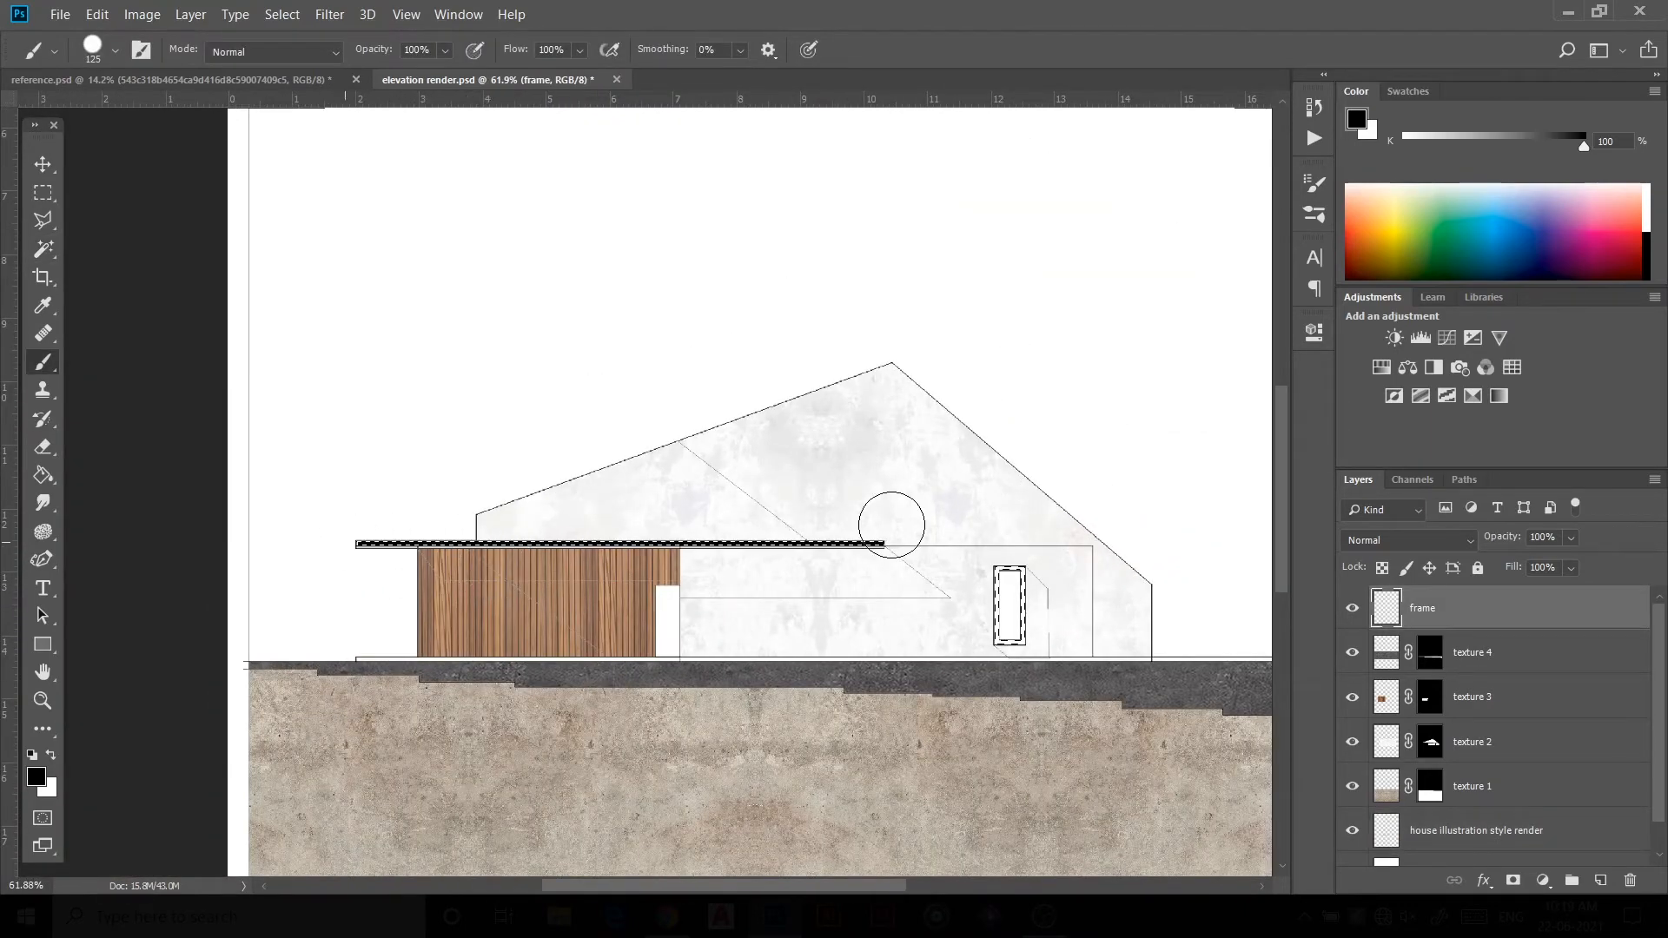
{"action": "left_click_drag", "start_coordinate": [978, 552], "coordinate": [1035, 655]}
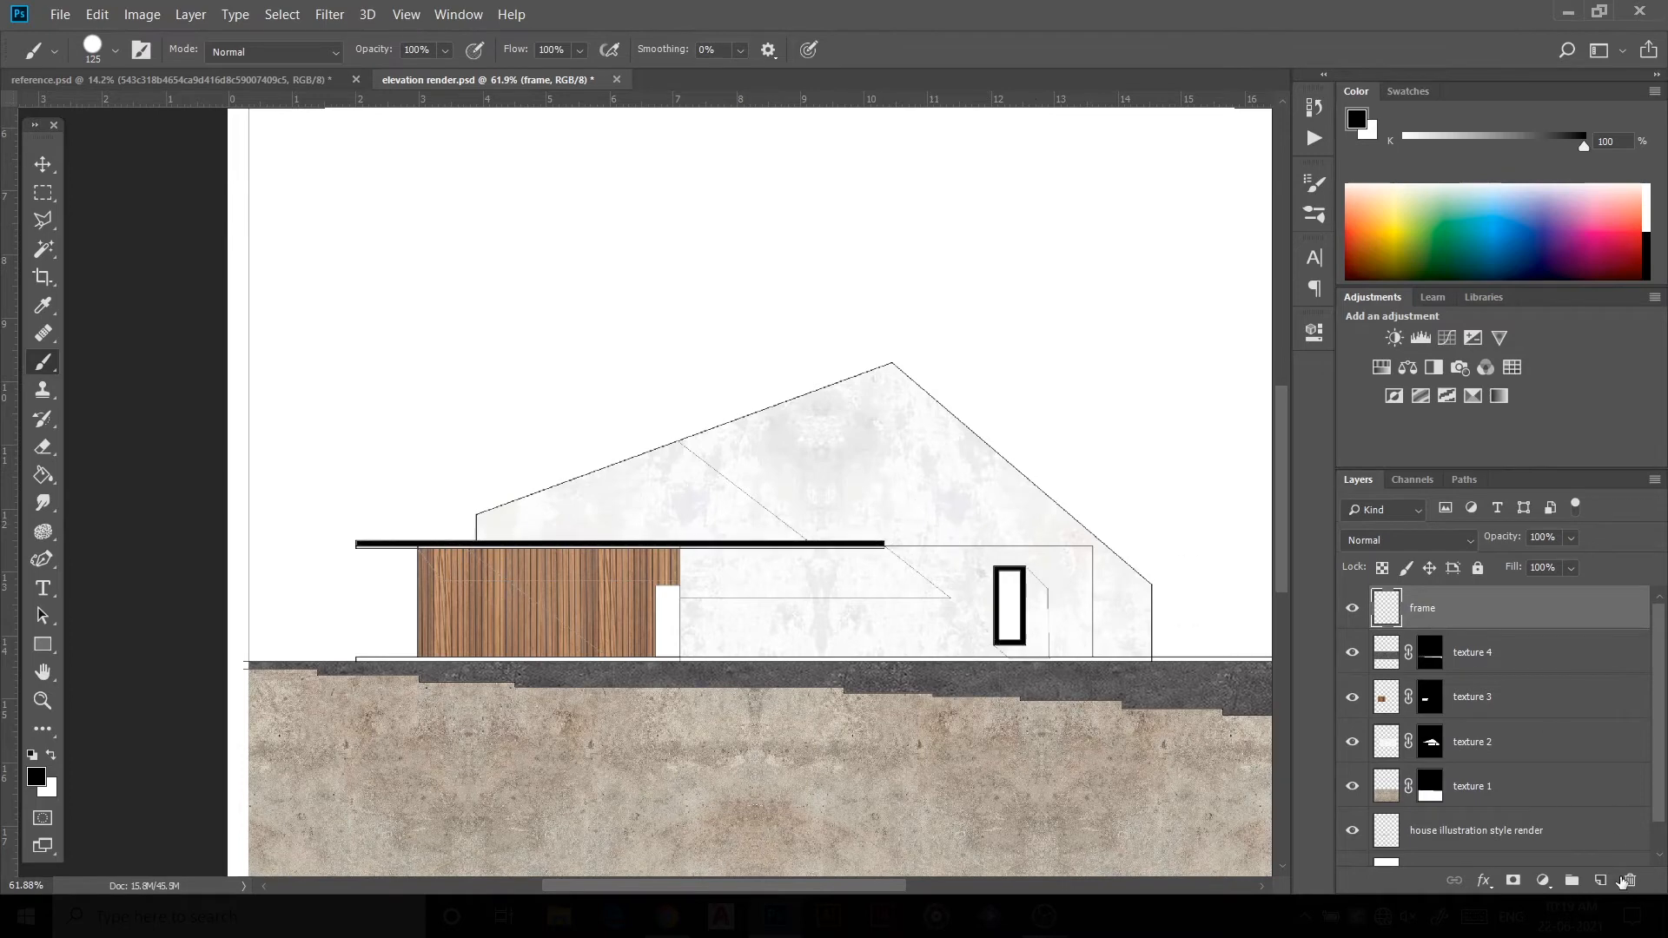
Step: Create a new layer named door and Magic Wand-select the door opening on the drawing layer
{"action": "left_click", "coordinate": [1600, 880]}
{"action": "double_click", "coordinate": [1432, 607]}
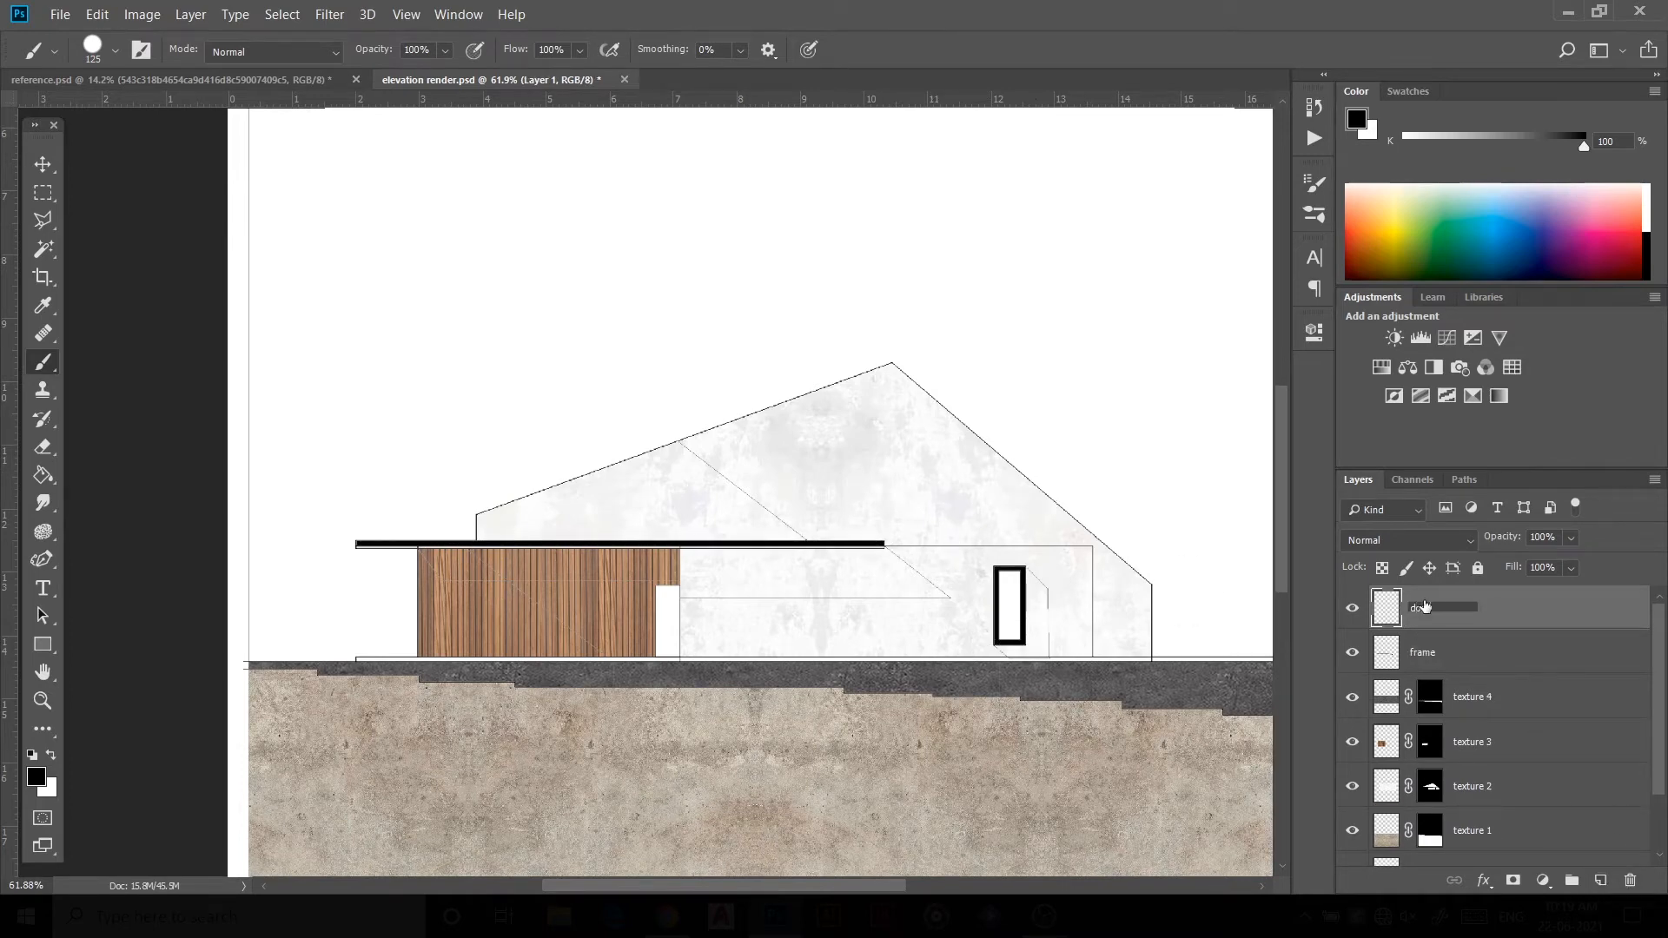
{"action": "scroll", "coordinate": [1532, 767], "scroll_direction": "down", "scroll_amount": 2}
{"action": "left_click", "coordinate": [1477, 791]}
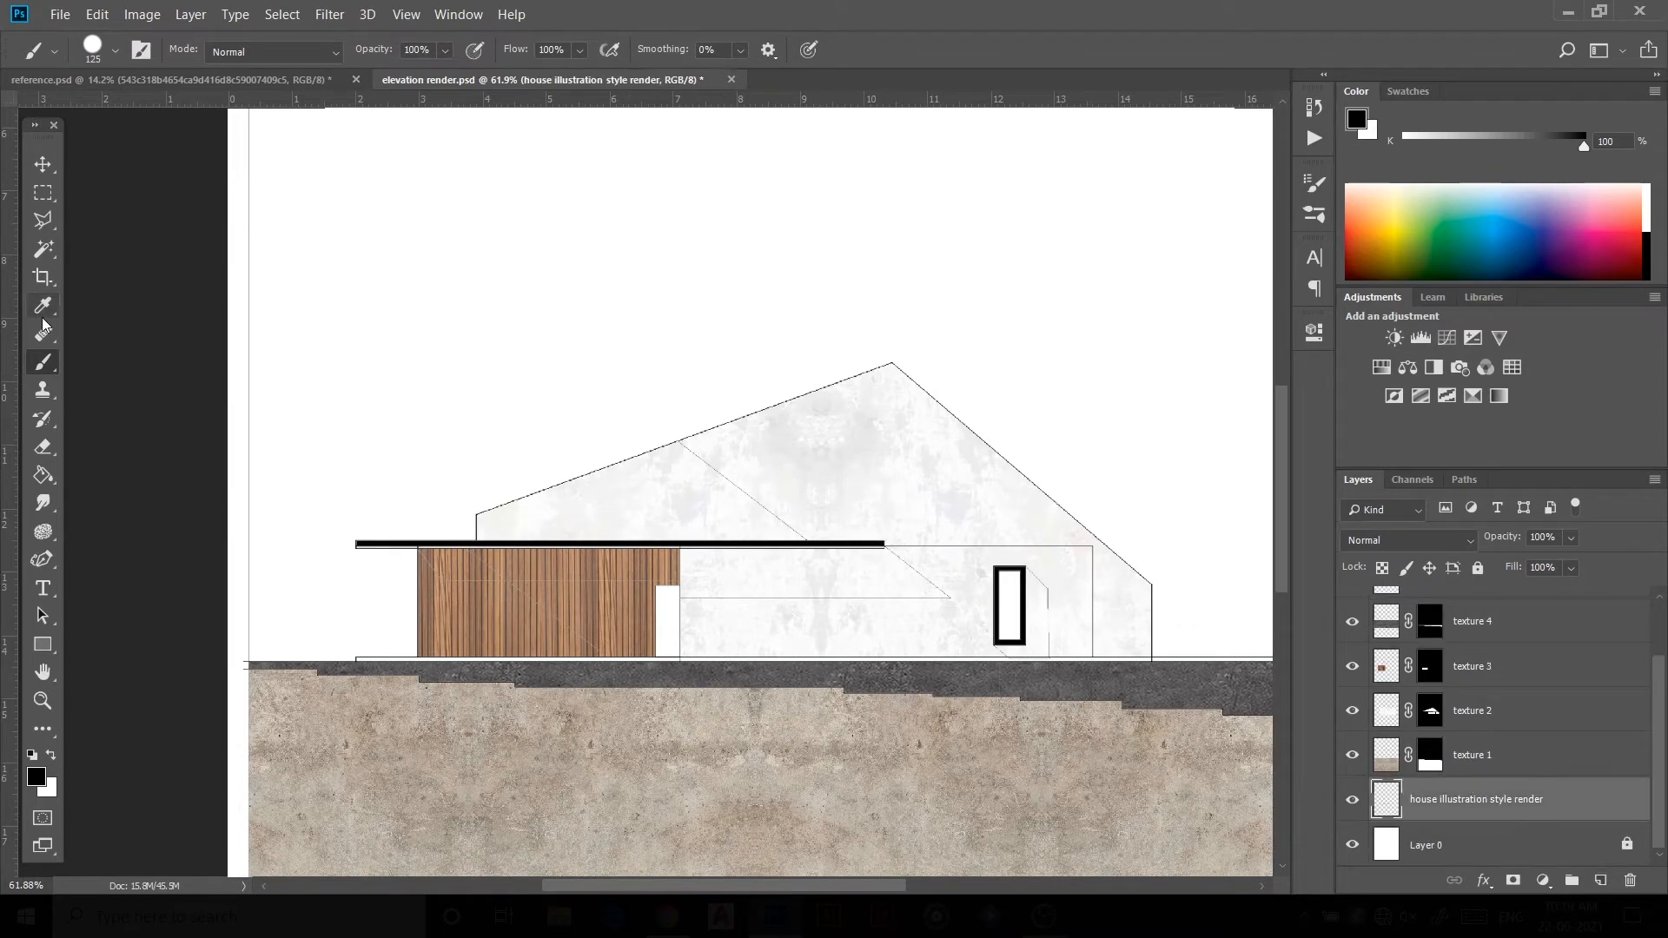
{"action": "left_click", "coordinate": [42, 250]}
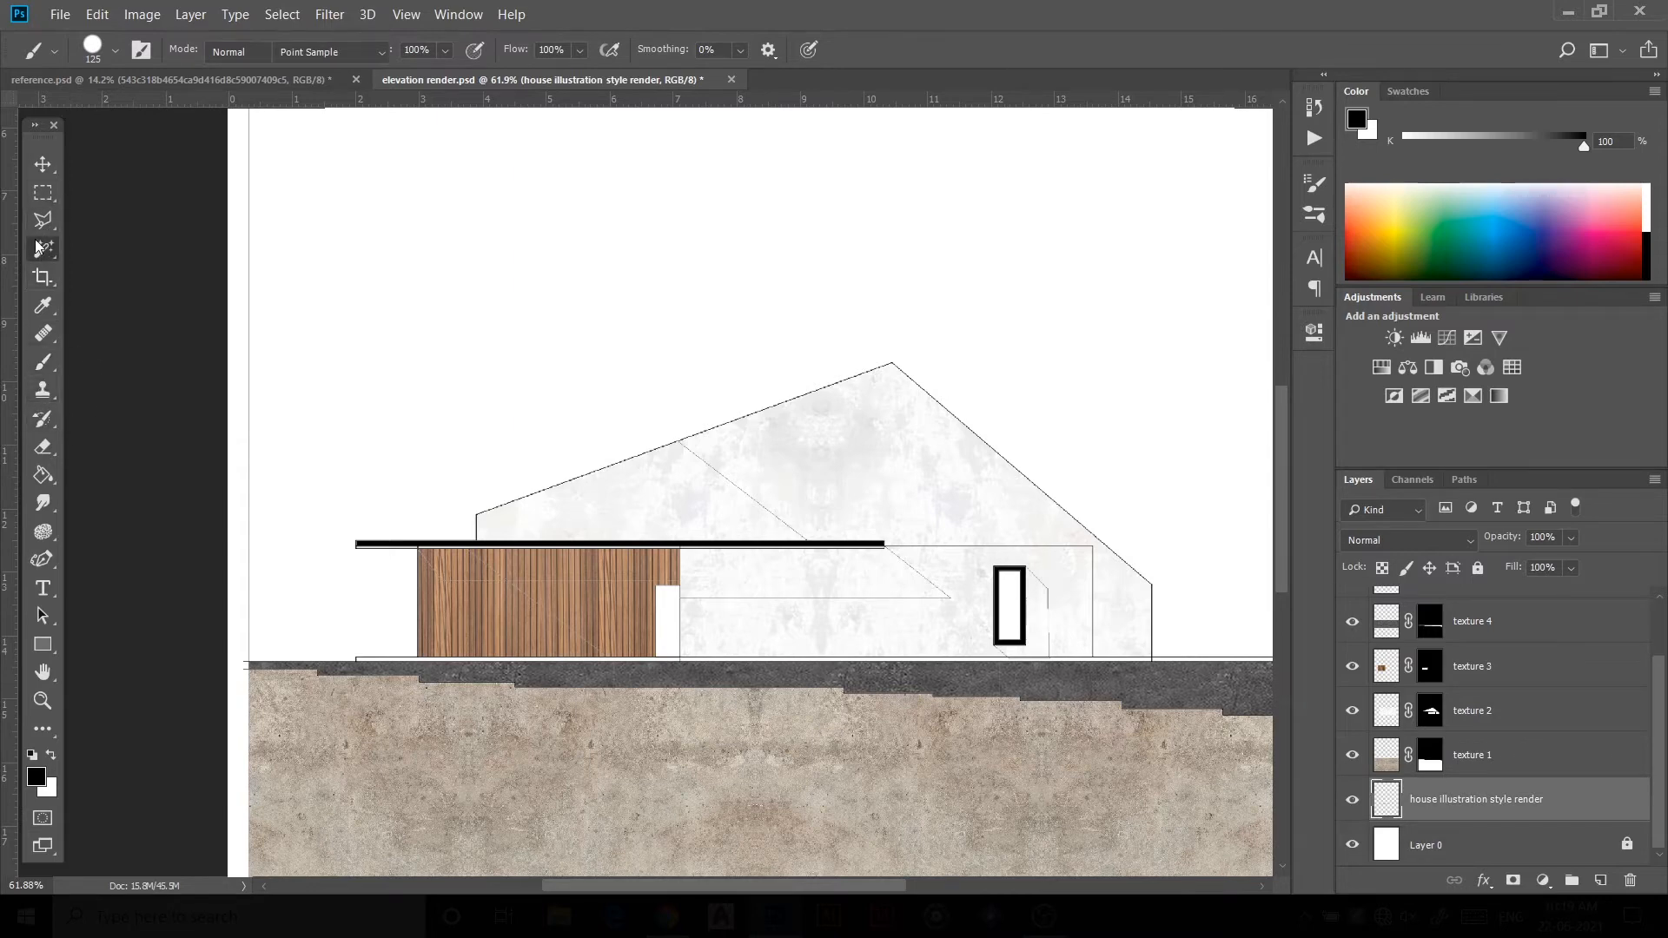
{"action": "scroll", "coordinate": [1435, 663], "scroll_direction": "up", "scroll_amount": 2}
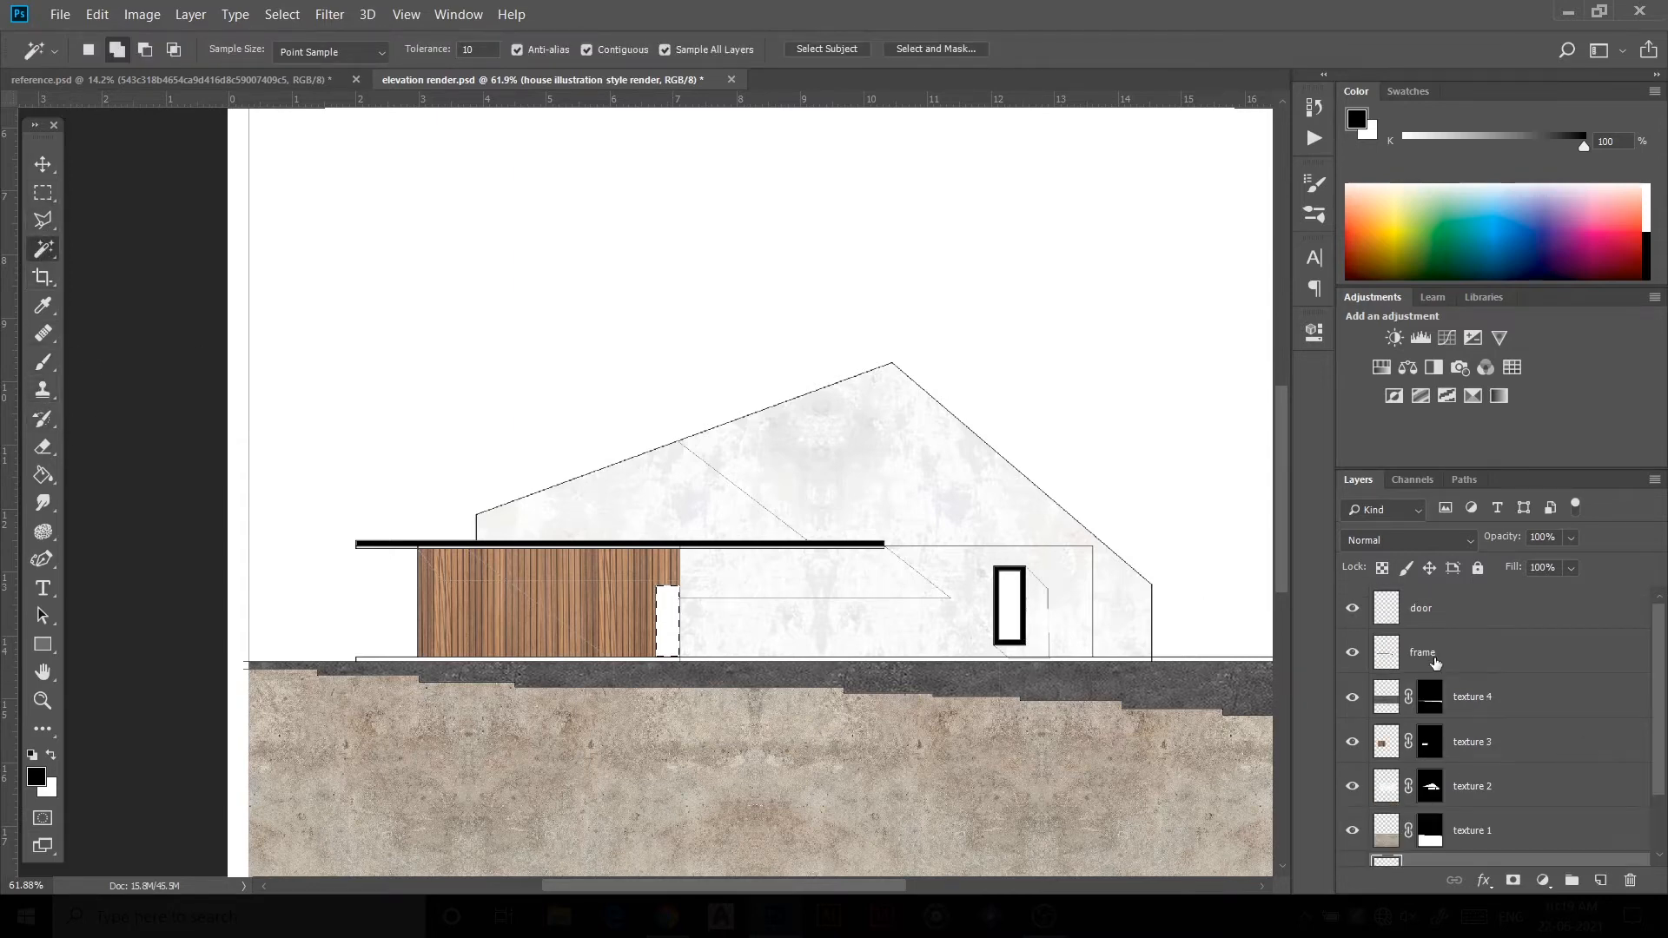
Step: Fill the door selection black on the door layer and lower the layer opacity to 67%
{"action": "left_click", "coordinate": [1443, 612]}
{"action": "key", "text": "b"}
{"action": "key", "text": "alt+BackSpace"}
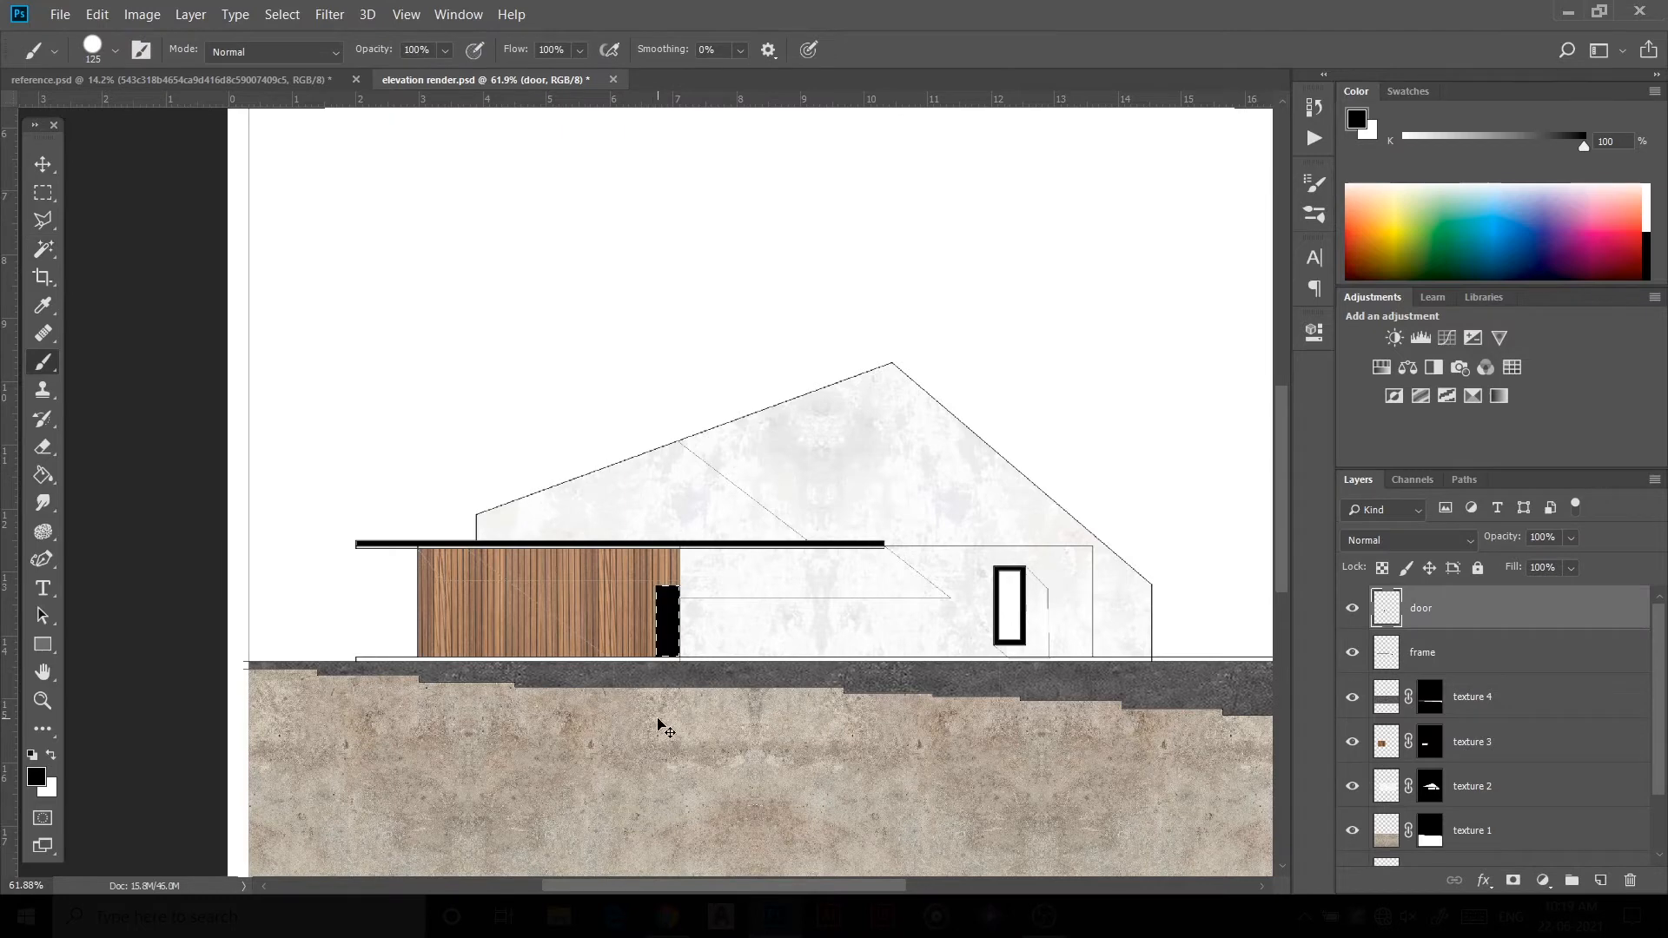
{"action": "left_click_drag", "start_coordinate": [1486, 554], "coordinate": [1467, 572]}
{"action": "scroll", "coordinate": [584, 675], "scroll_direction": "down", "scroll_amount": 3}
{"action": "scroll", "coordinate": [967, 614], "scroll_direction": "up", "scroll_amount": 4}
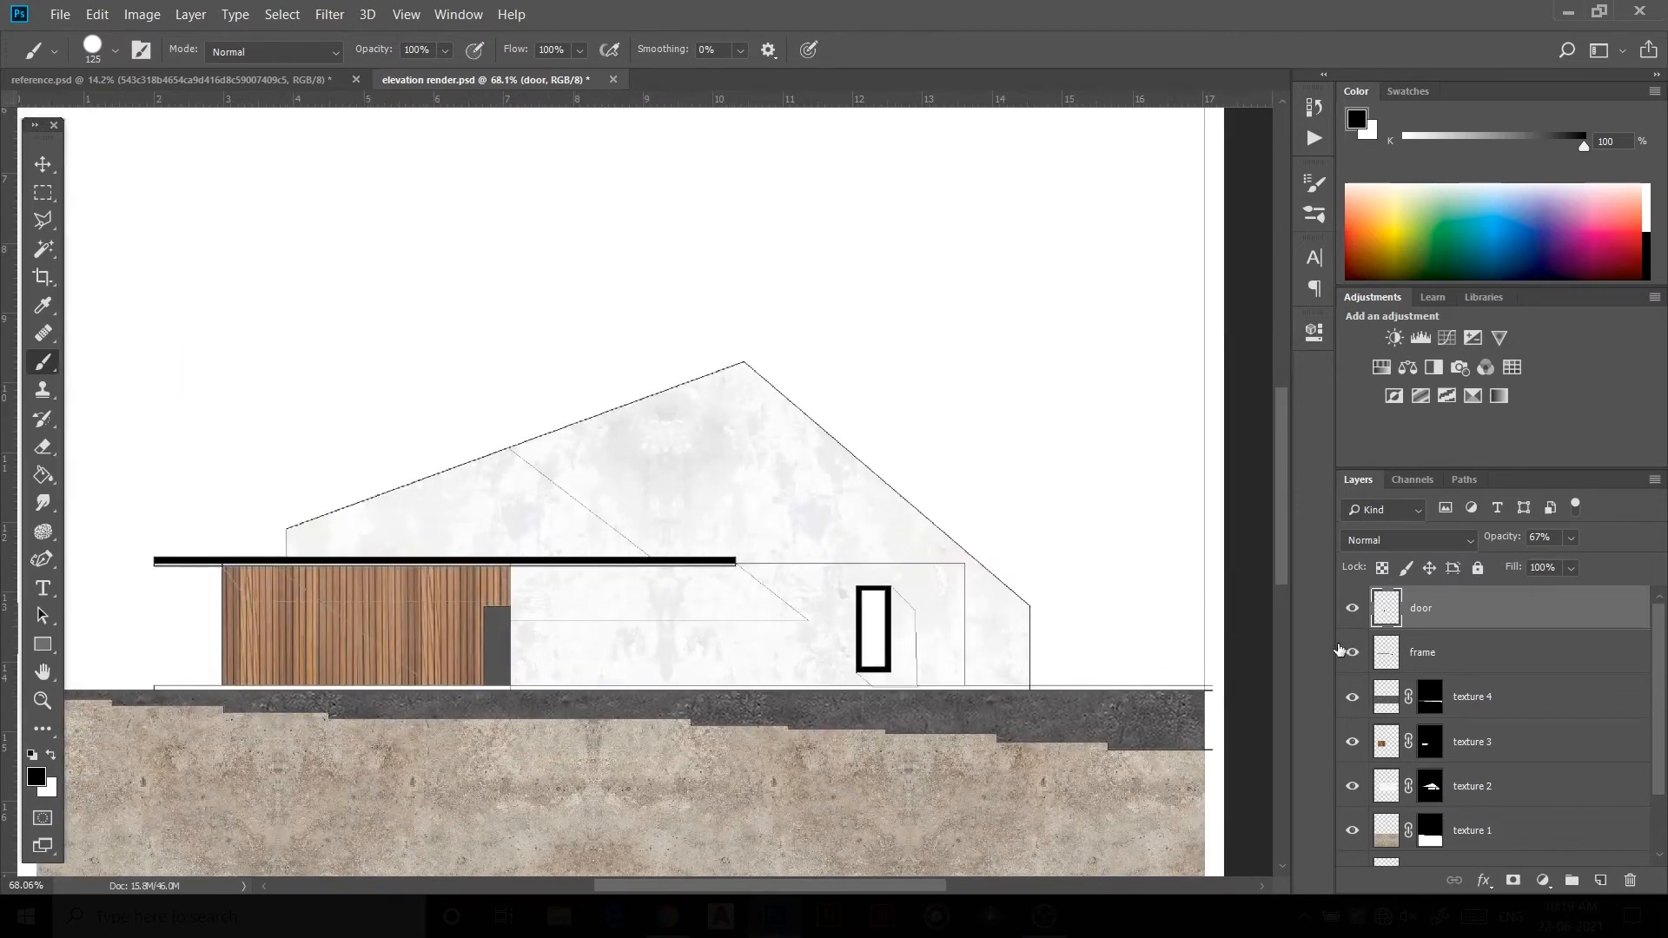
Step: Create a layer named window and Magic Wand-select the window glass on the drawing layer
{"action": "left_click", "coordinate": [1429, 652]}
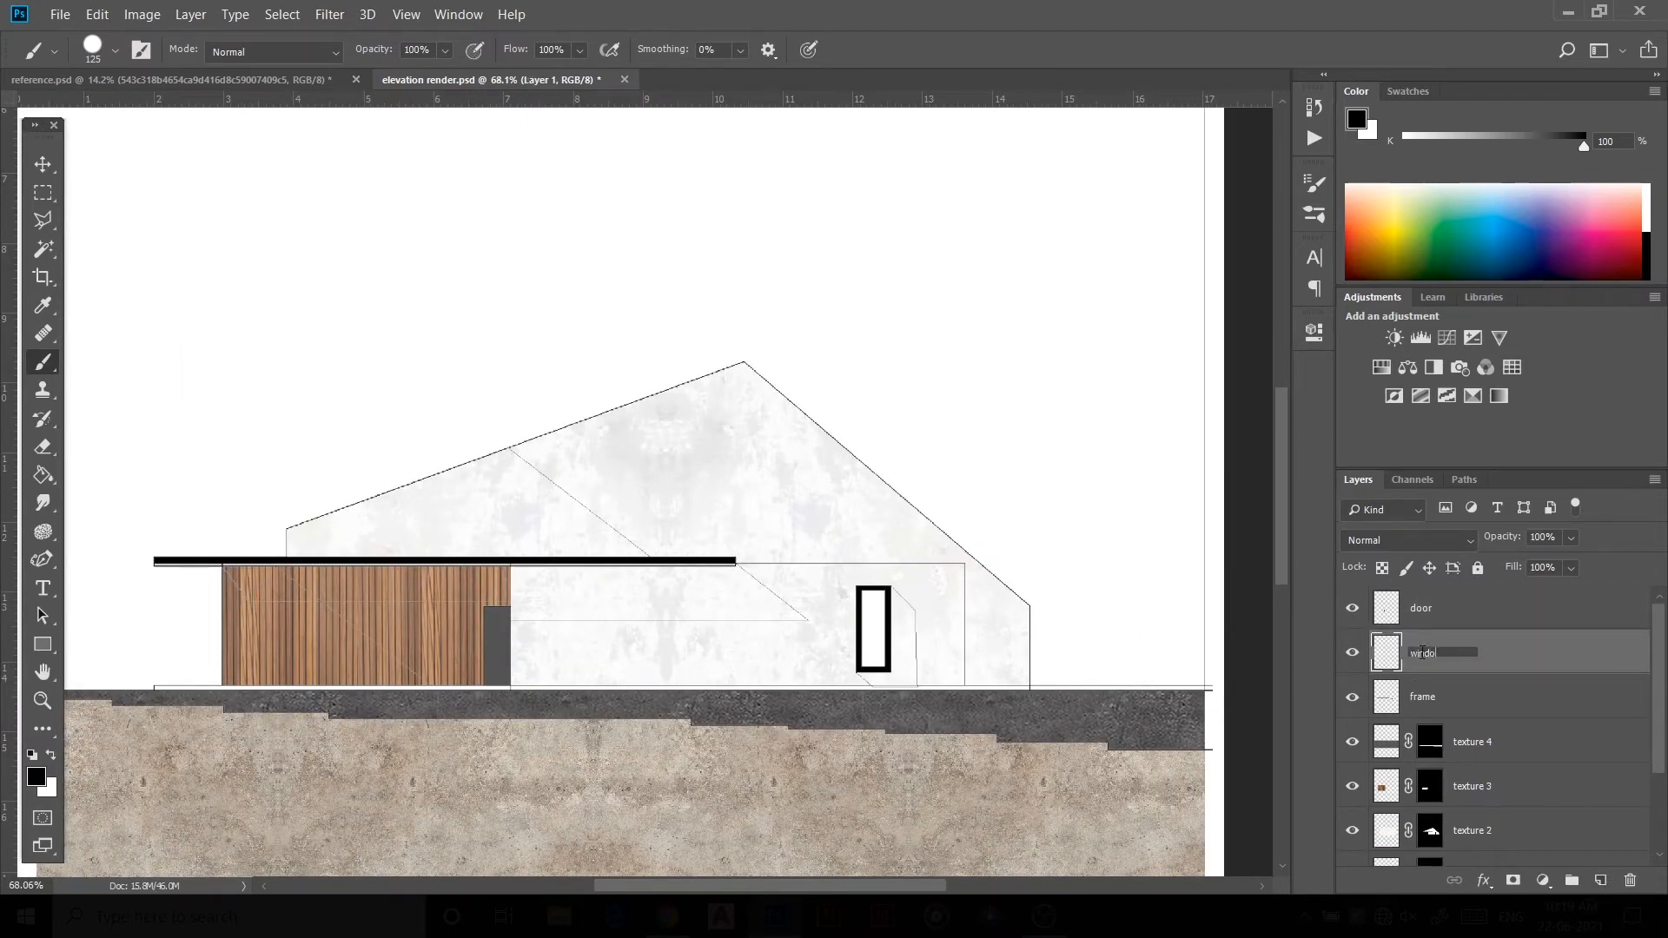
{"action": "scroll", "coordinate": [1400, 710], "scroll_direction": "down", "scroll_amount": 3}
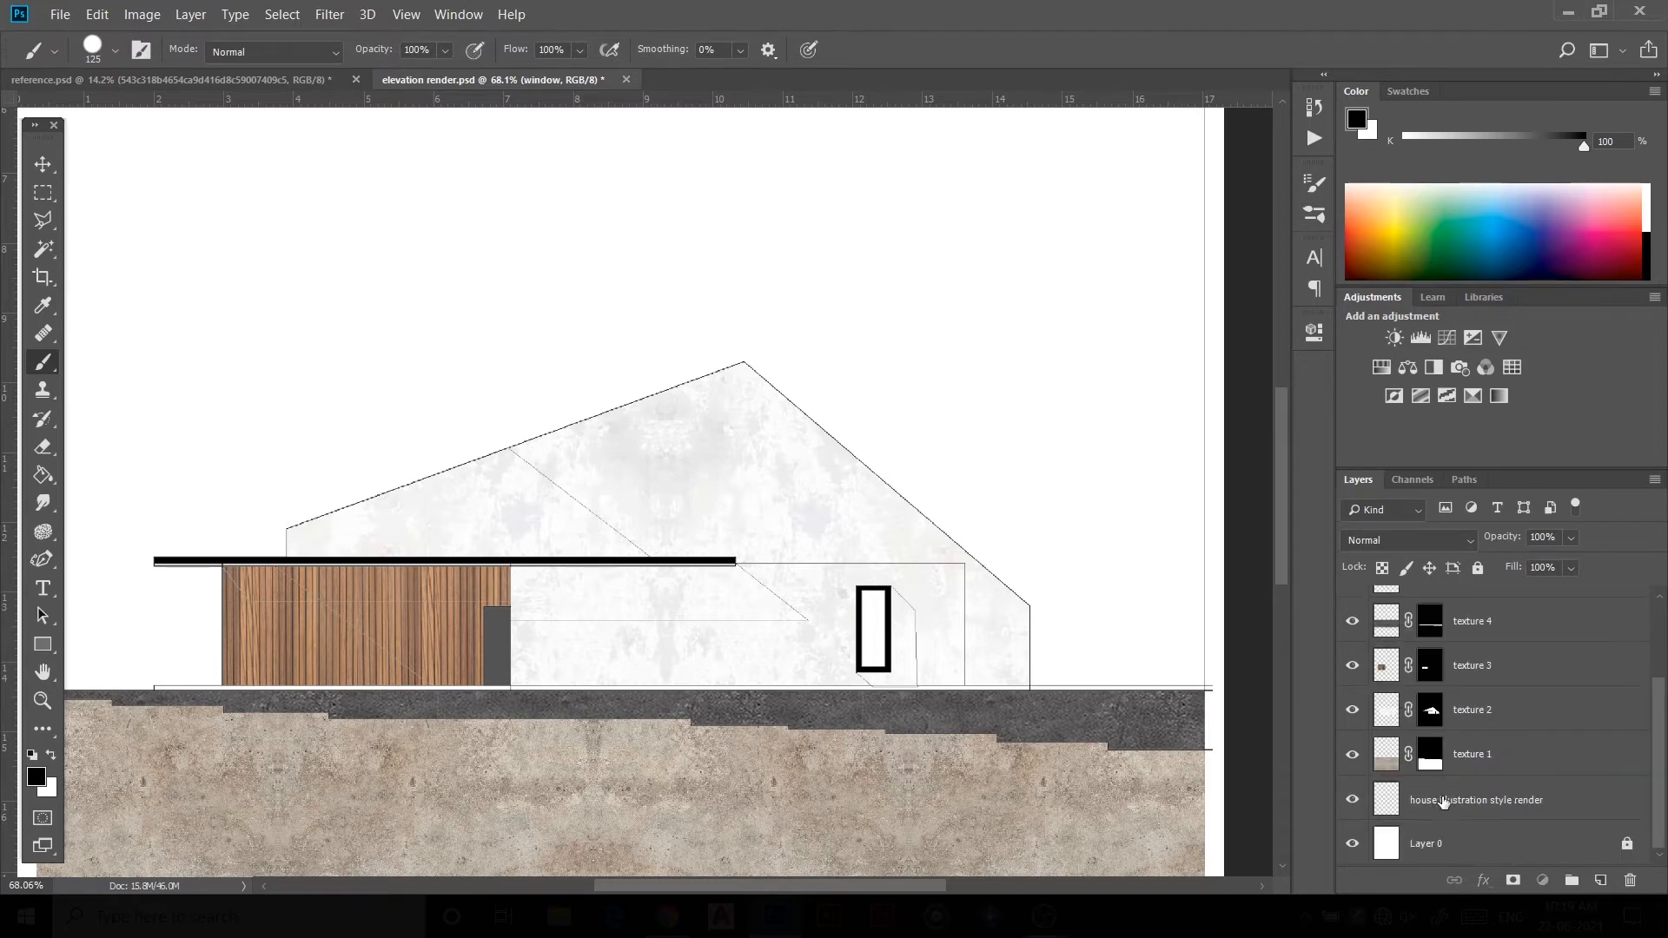
{"action": "left_click", "coordinate": [1469, 799]}
{"action": "left_click", "coordinate": [43, 249]}
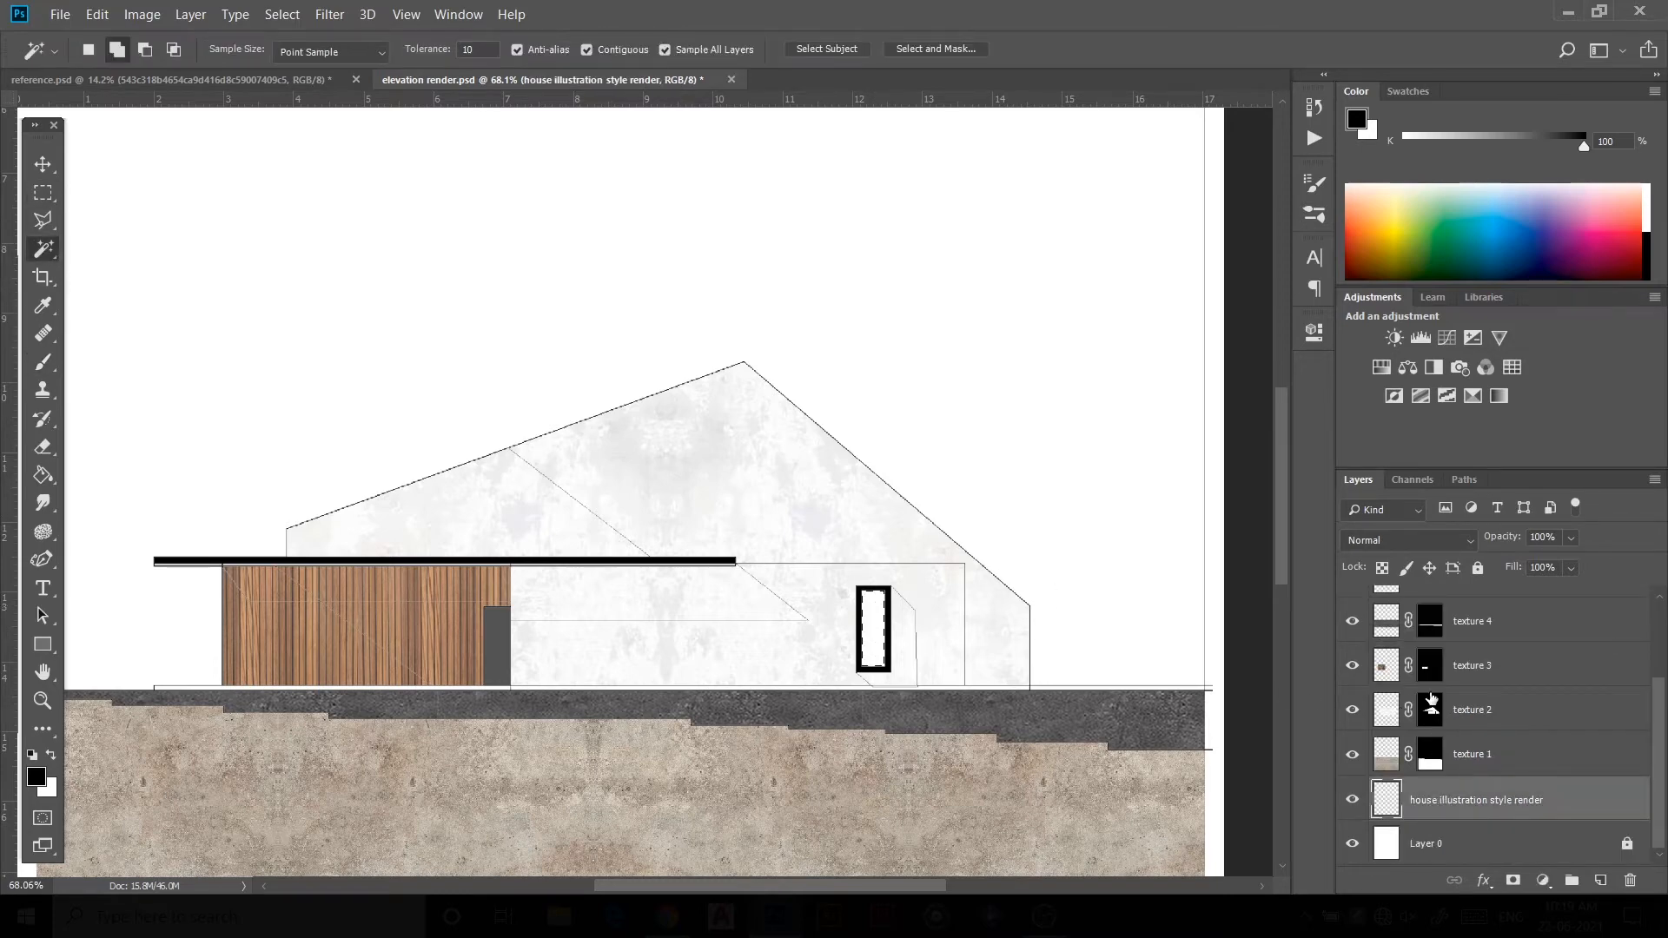
{"action": "scroll", "coordinate": [1430, 700], "scroll_direction": "up", "scroll_amount": 3}
{"action": "left_click", "coordinate": [1459, 652]}
Step: Pick a grey foreground colour and paint the selected window glass on the window layer
{"action": "key", "text": "b"}
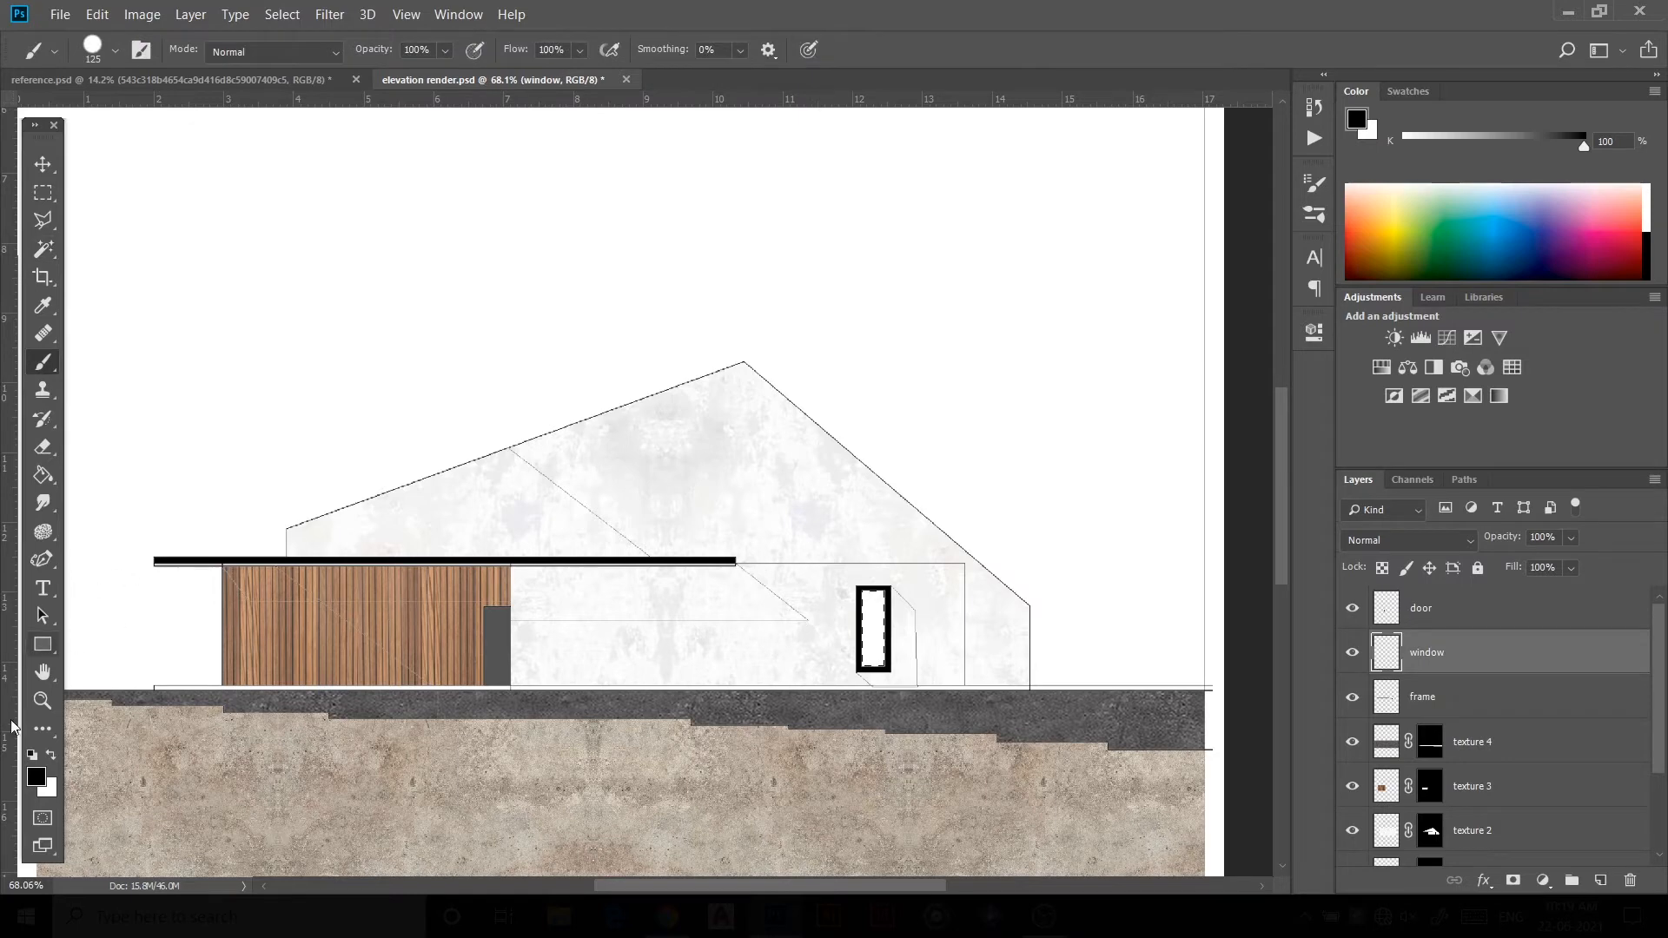
{"action": "left_click", "coordinate": [37, 778]}
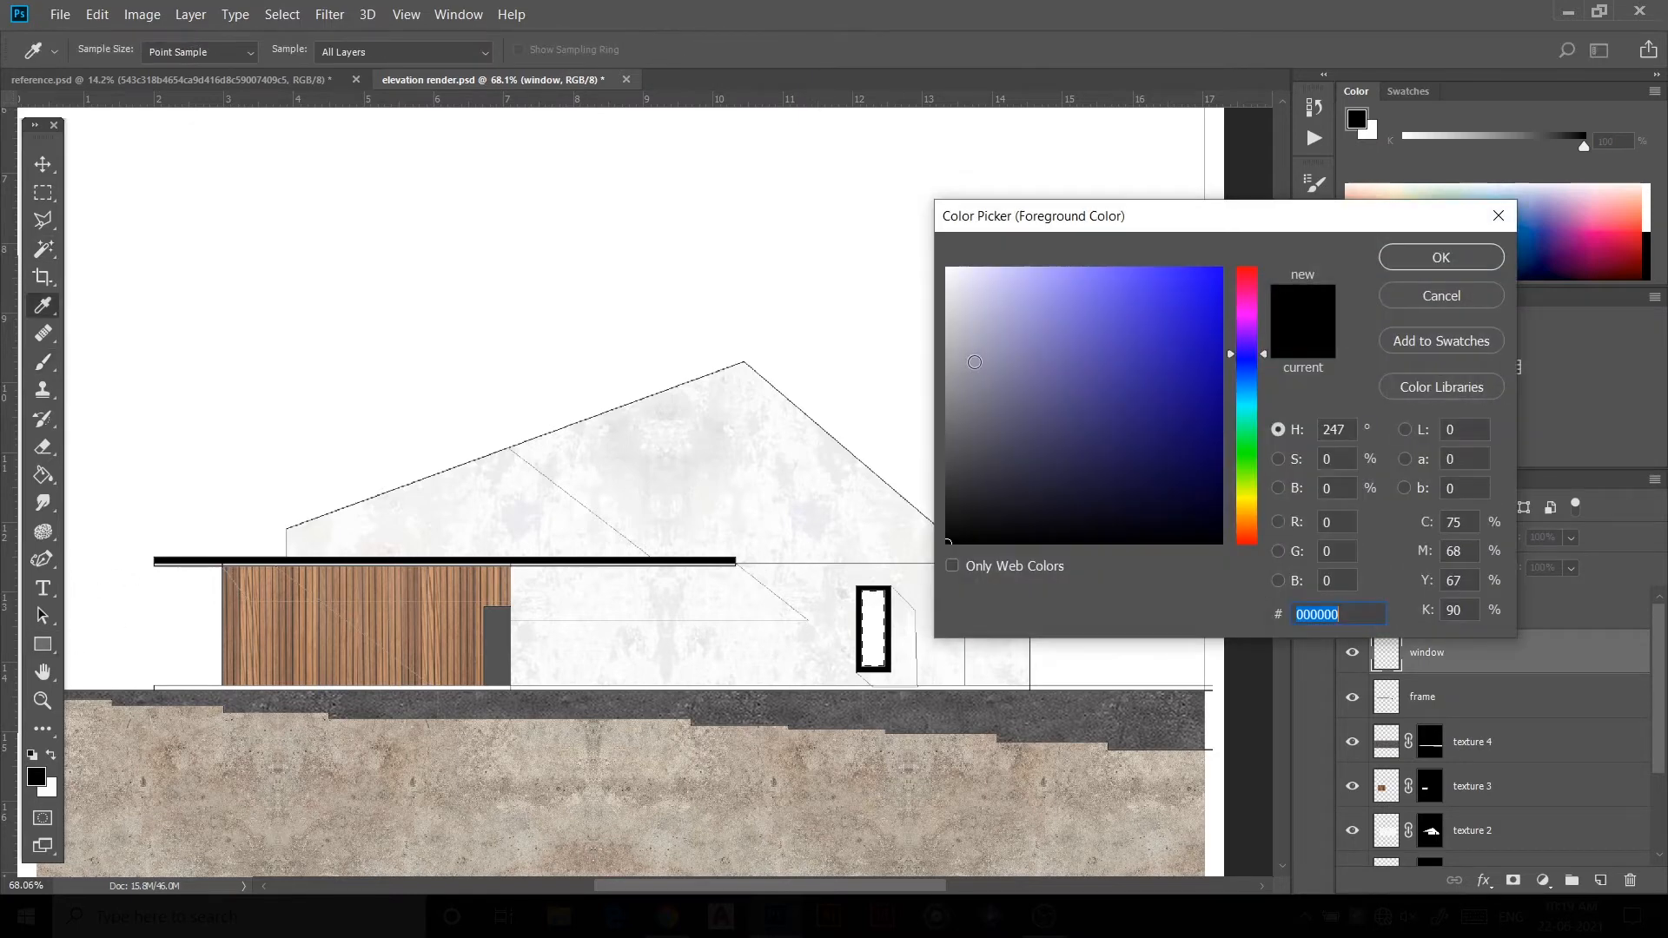
{"action": "left_click", "coordinate": [947, 439]}
{"action": "left_click", "coordinate": [1475, 258]}
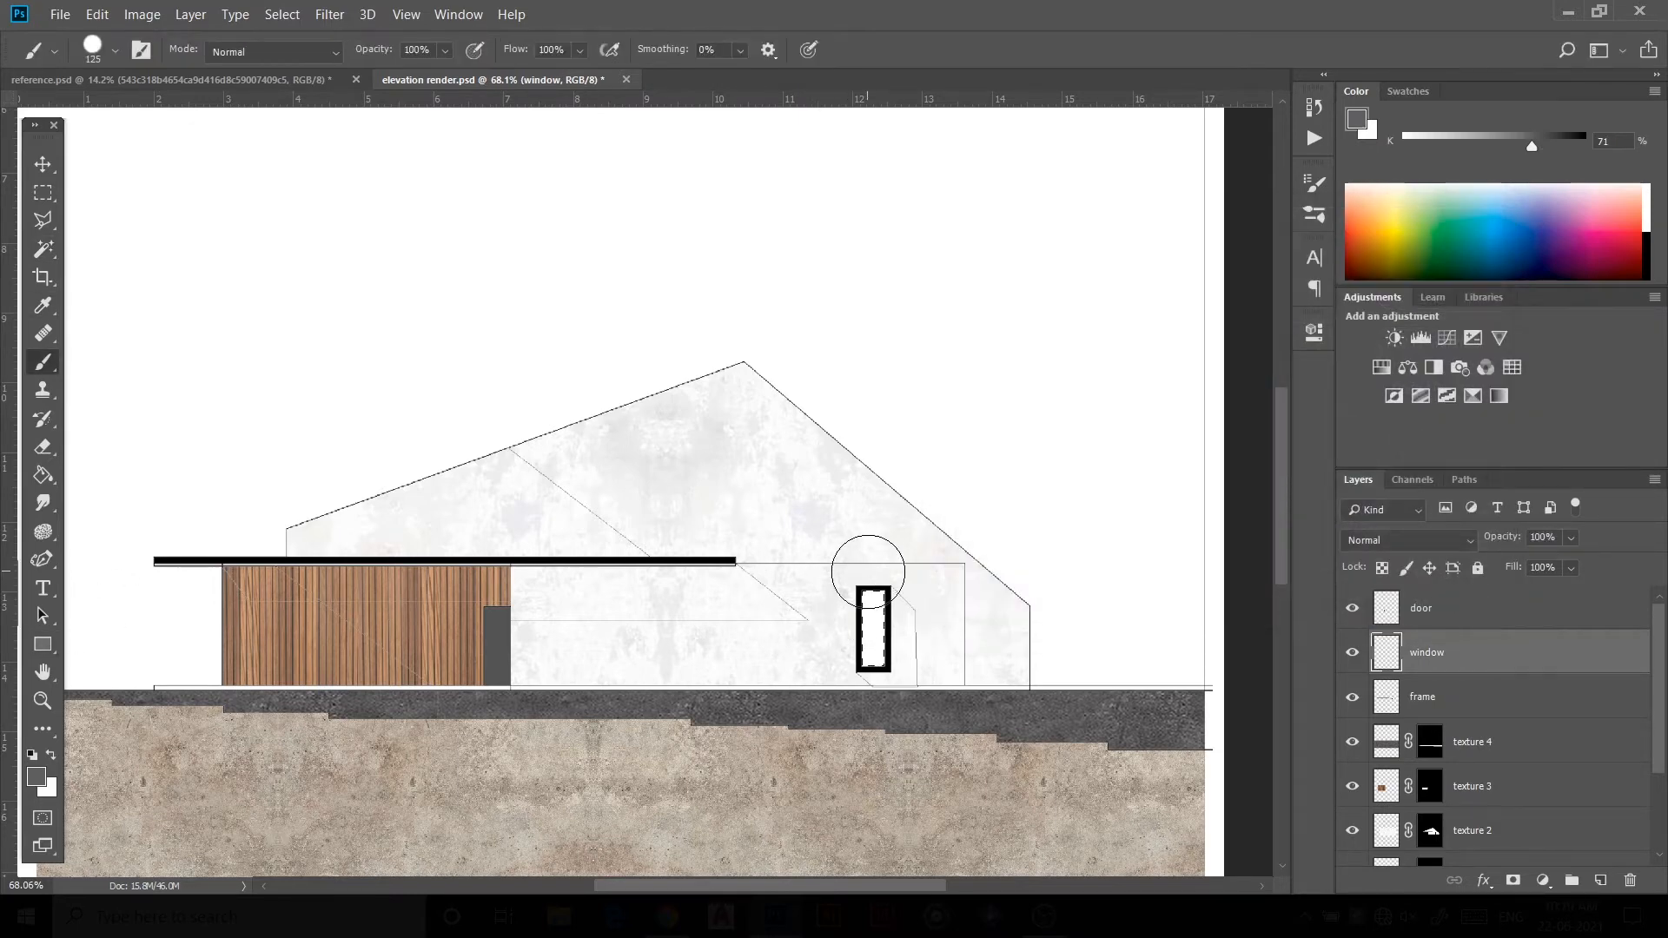
{"action": "left_click_drag", "start_coordinate": [867, 596], "coordinate": [878, 651]}
Step: On a new layer named shadow, paint the selected left gable section grey with a soft brush and deselect
{"action": "scroll", "coordinate": [996, 595], "scroll_direction": "down", "scroll_amount": 2}
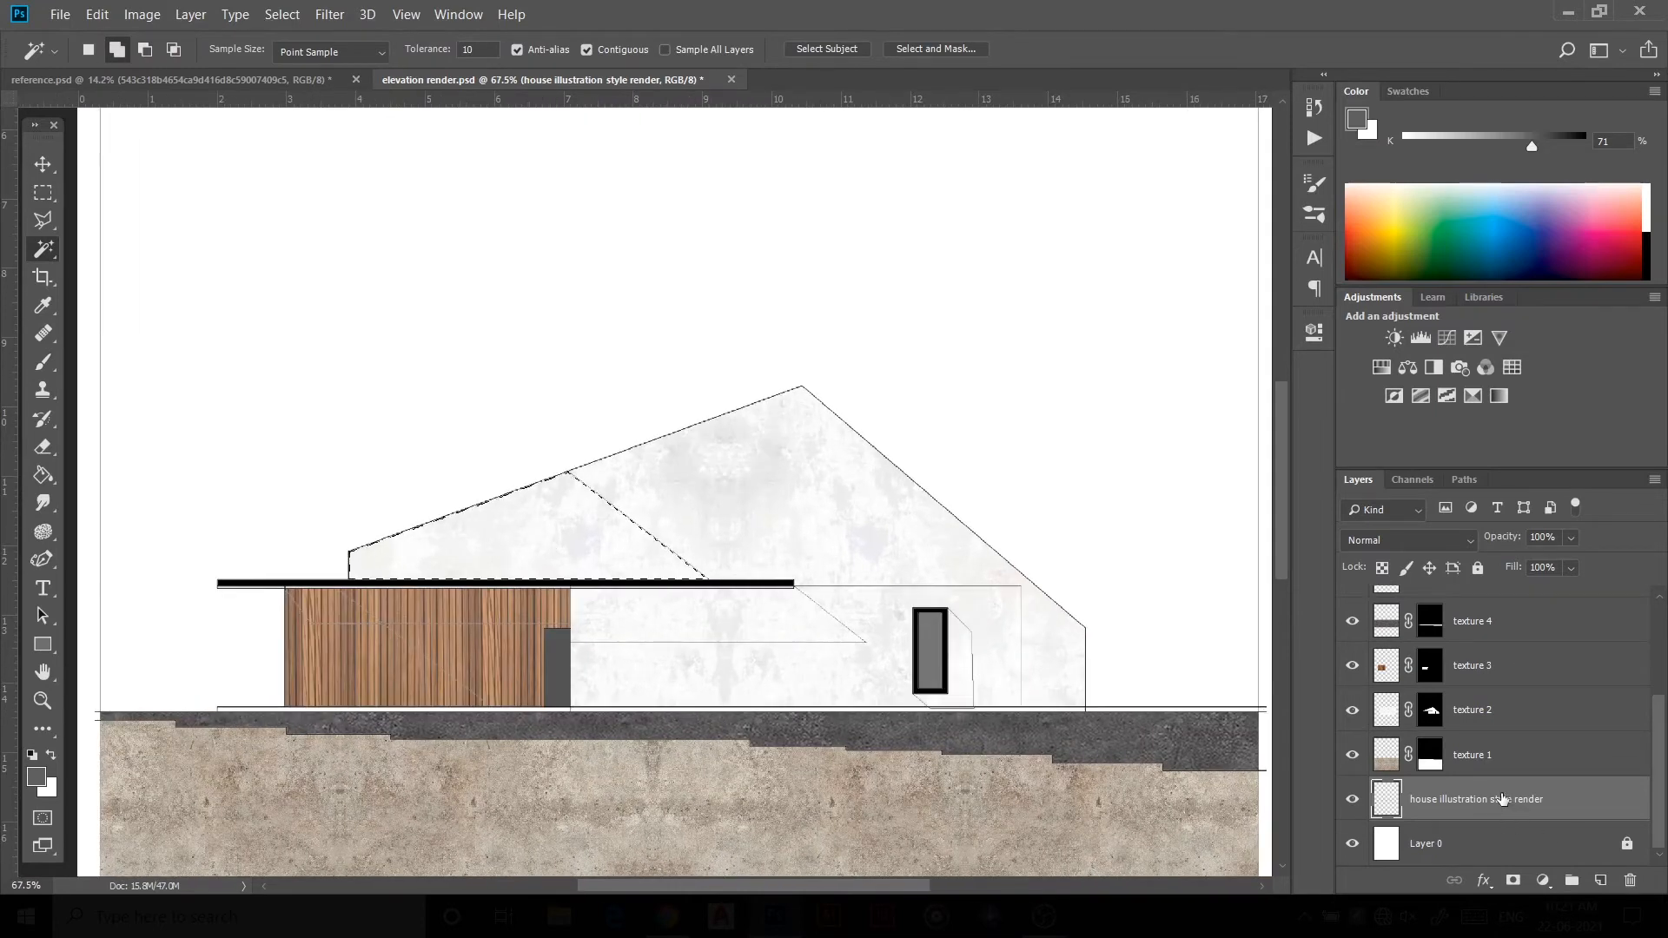
{"action": "scroll", "coordinate": [1471, 688], "scroll_direction": "up", "scroll_amount": 3}
{"action": "left_click", "coordinate": [1468, 608]}
{"action": "key", "text": "b"}
{"action": "right_click", "coordinate": [643, 365]}
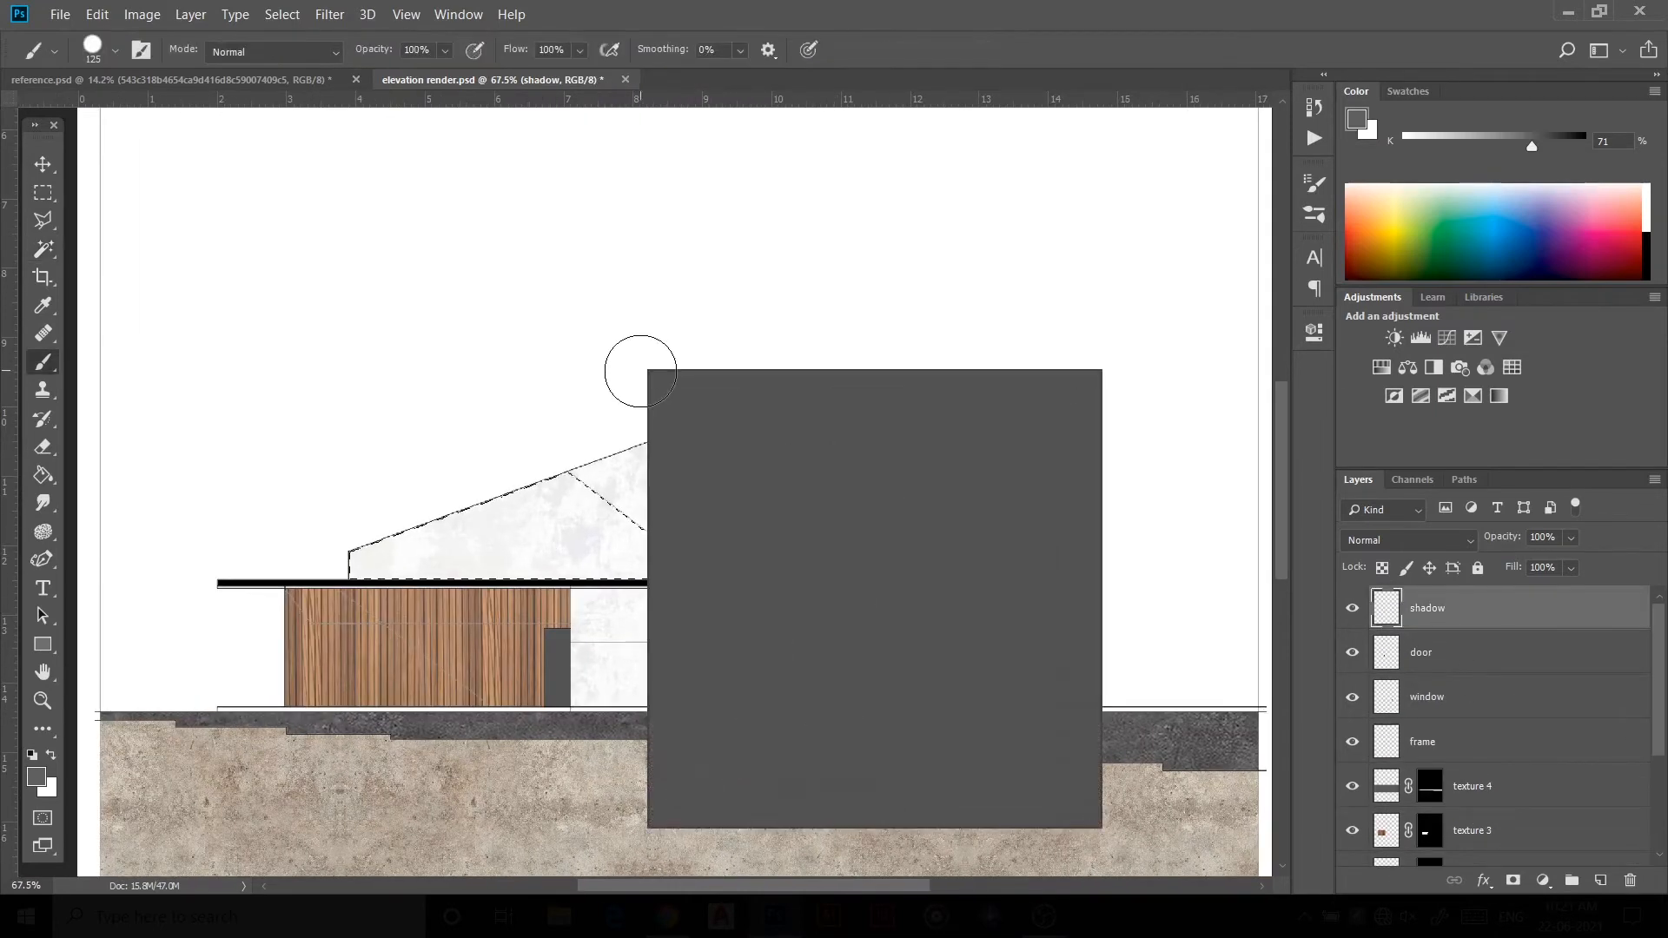
{"action": "double_click", "coordinate": [705, 589]}
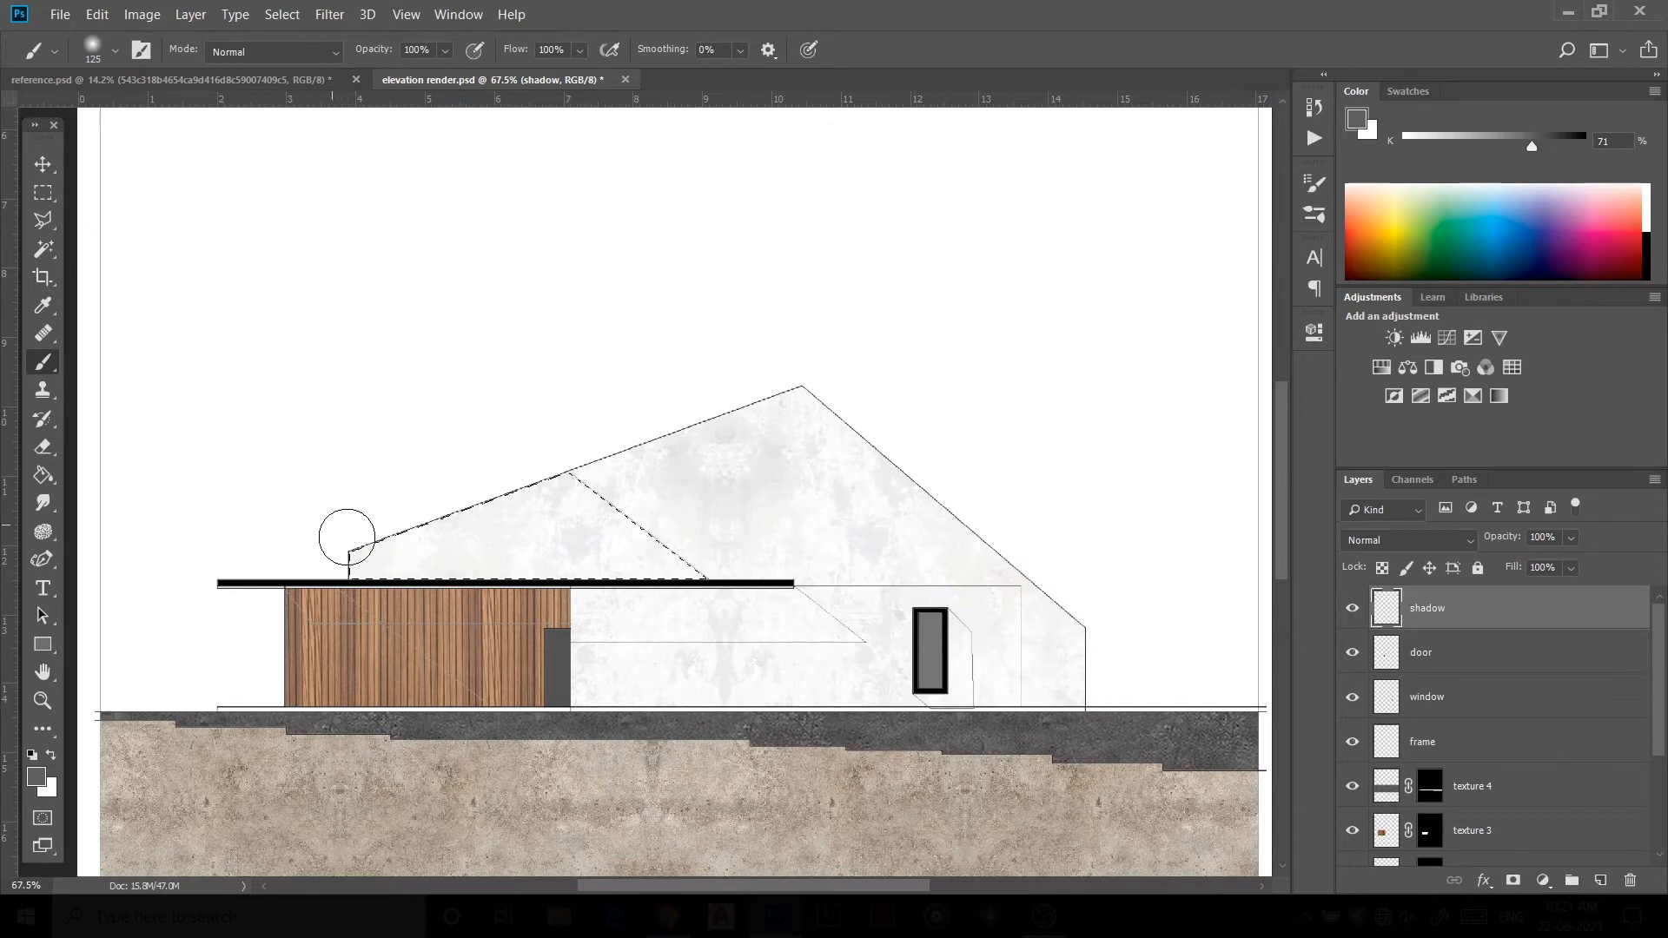
{"action": "mouse_move", "coordinate": [345, 536]}
{"action": "left_mouse_down"}
{"action": "mouse_move", "coordinate": [389, 549]}
{"action": "mouse_move", "coordinate": [386, 429]}
{"action": "mouse_move", "coordinate": [438, 537]}
{"action": "mouse_move", "coordinate": [624, 606]}
{"action": "mouse_move", "coordinate": [637, 537]}
{"action": "left_mouse_up"}
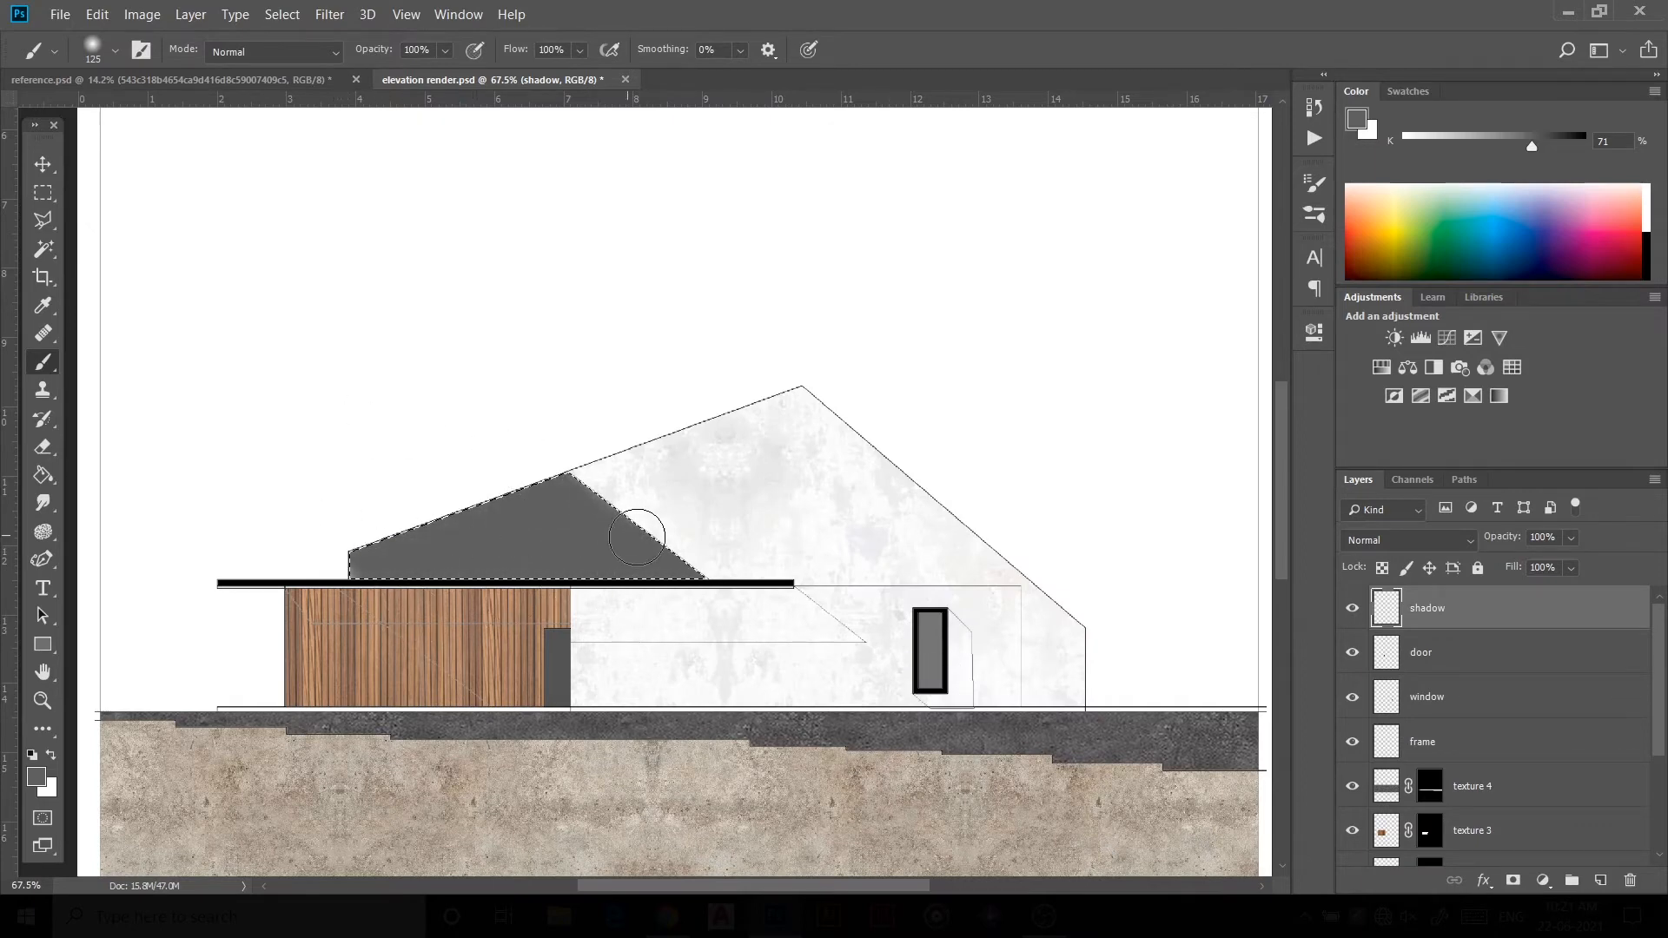
{"action": "key", "text": "ctrl+d"}
Step: Set the shadow layer's opacity to 22%
{"action": "left_click_drag", "start_coordinate": [1484, 545], "coordinate": [1429, 565]}
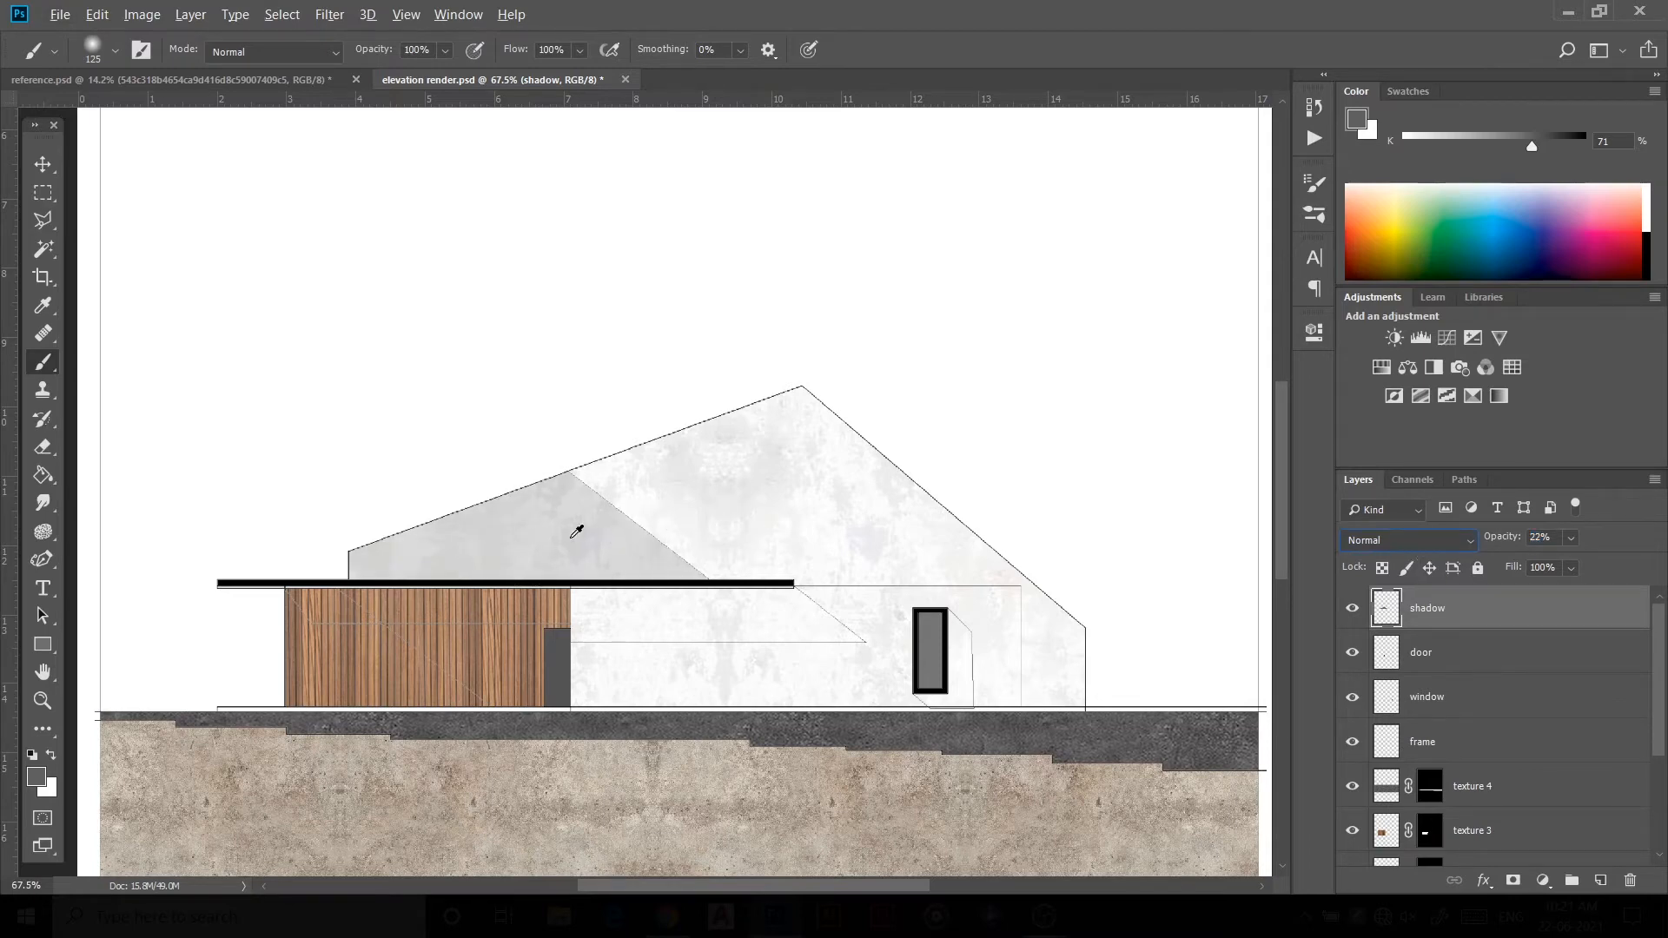
{"action": "left_click", "coordinate": [48, 172]}
{"action": "left_click", "coordinate": [417, 348]}
Step: Inspect the shaded gable across the elevation at different zoom levels
{"action": "scroll", "coordinate": [695, 621], "scroll_direction": "down", "scroll_amount": 2}
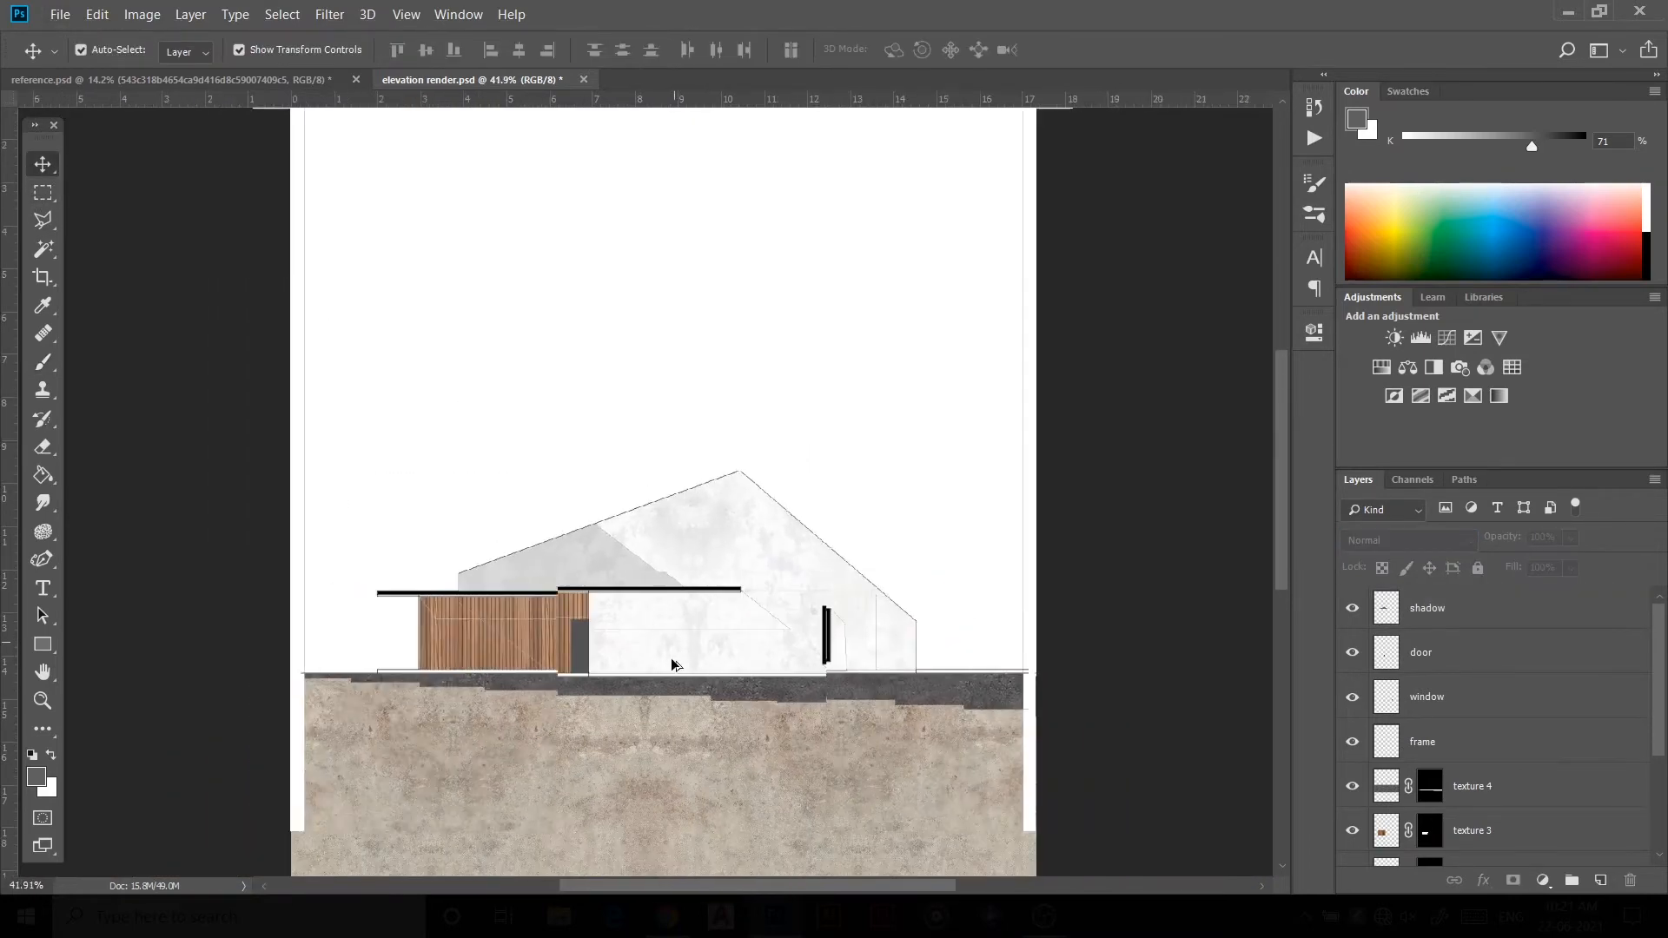
{"action": "scroll", "coordinate": [809, 633], "scroll_direction": "up", "scroll_amount": 2}
{"action": "scroll", "coordinate": [730, 619], "scroll_direction": "up", "scroll_amount": 2}
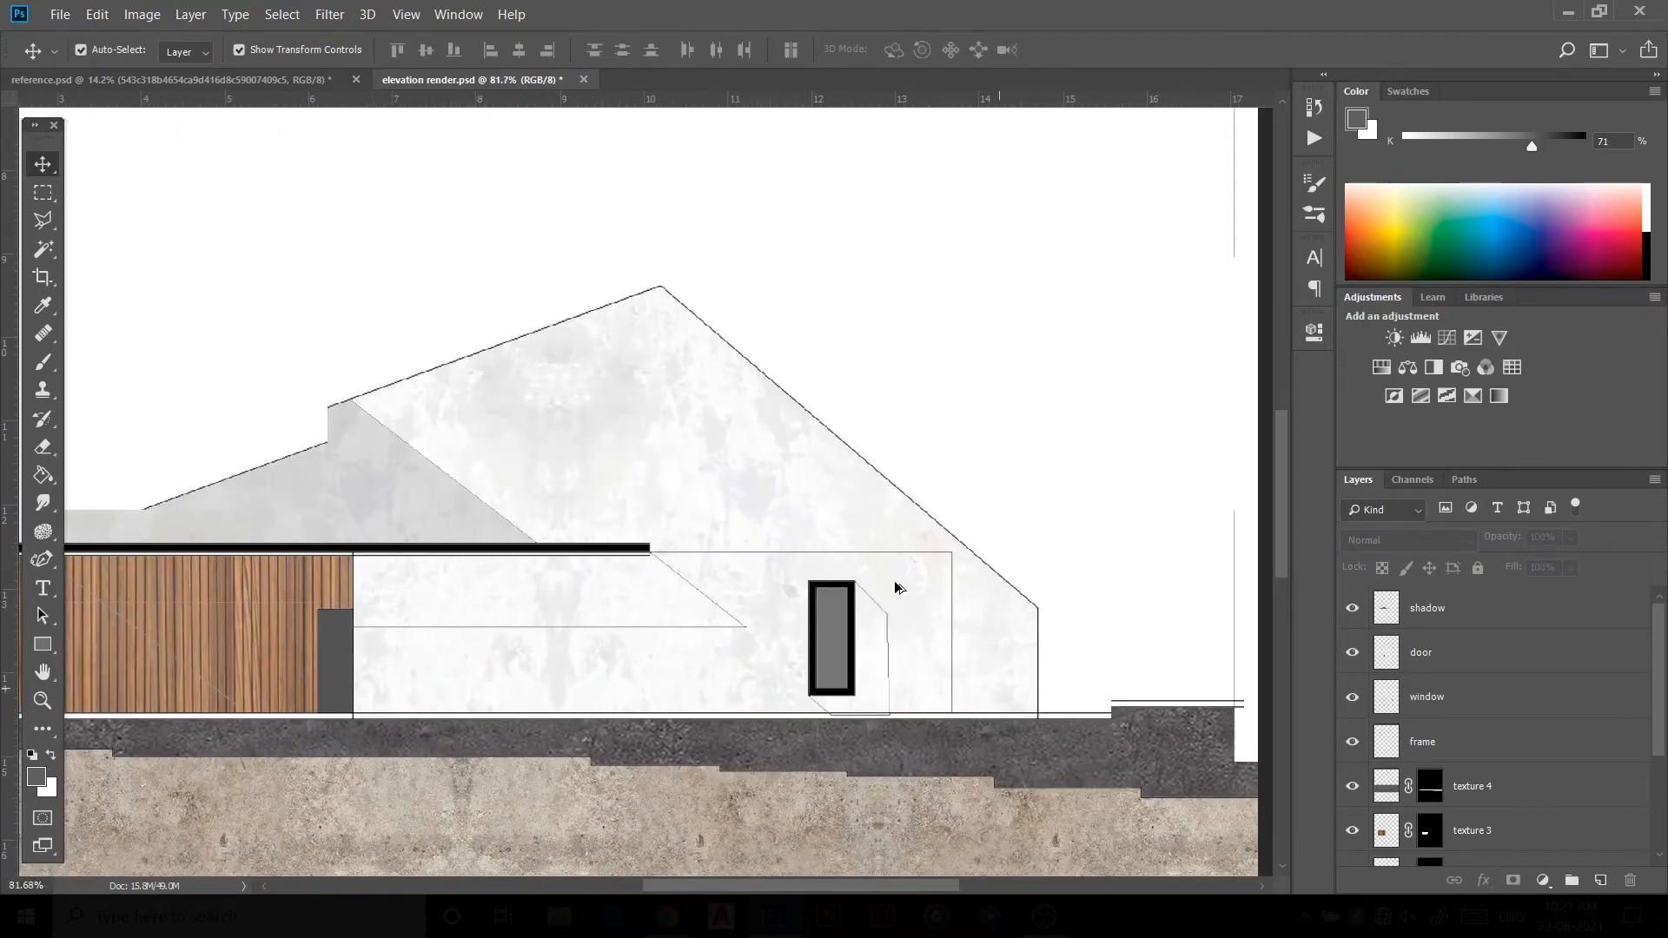
{"action": "scroll", "coordinate": [894, 585], "scroll_direction": "down", "scroll_amount": 2}
{"action": "scroll", "coordinate": [769, 599], "scroll_direction": "up", "scroll_amount": 1}
{"action": "scroll", "coordinate": [769, 599], "scroll_direction": "up", "scroll_amount": 2}
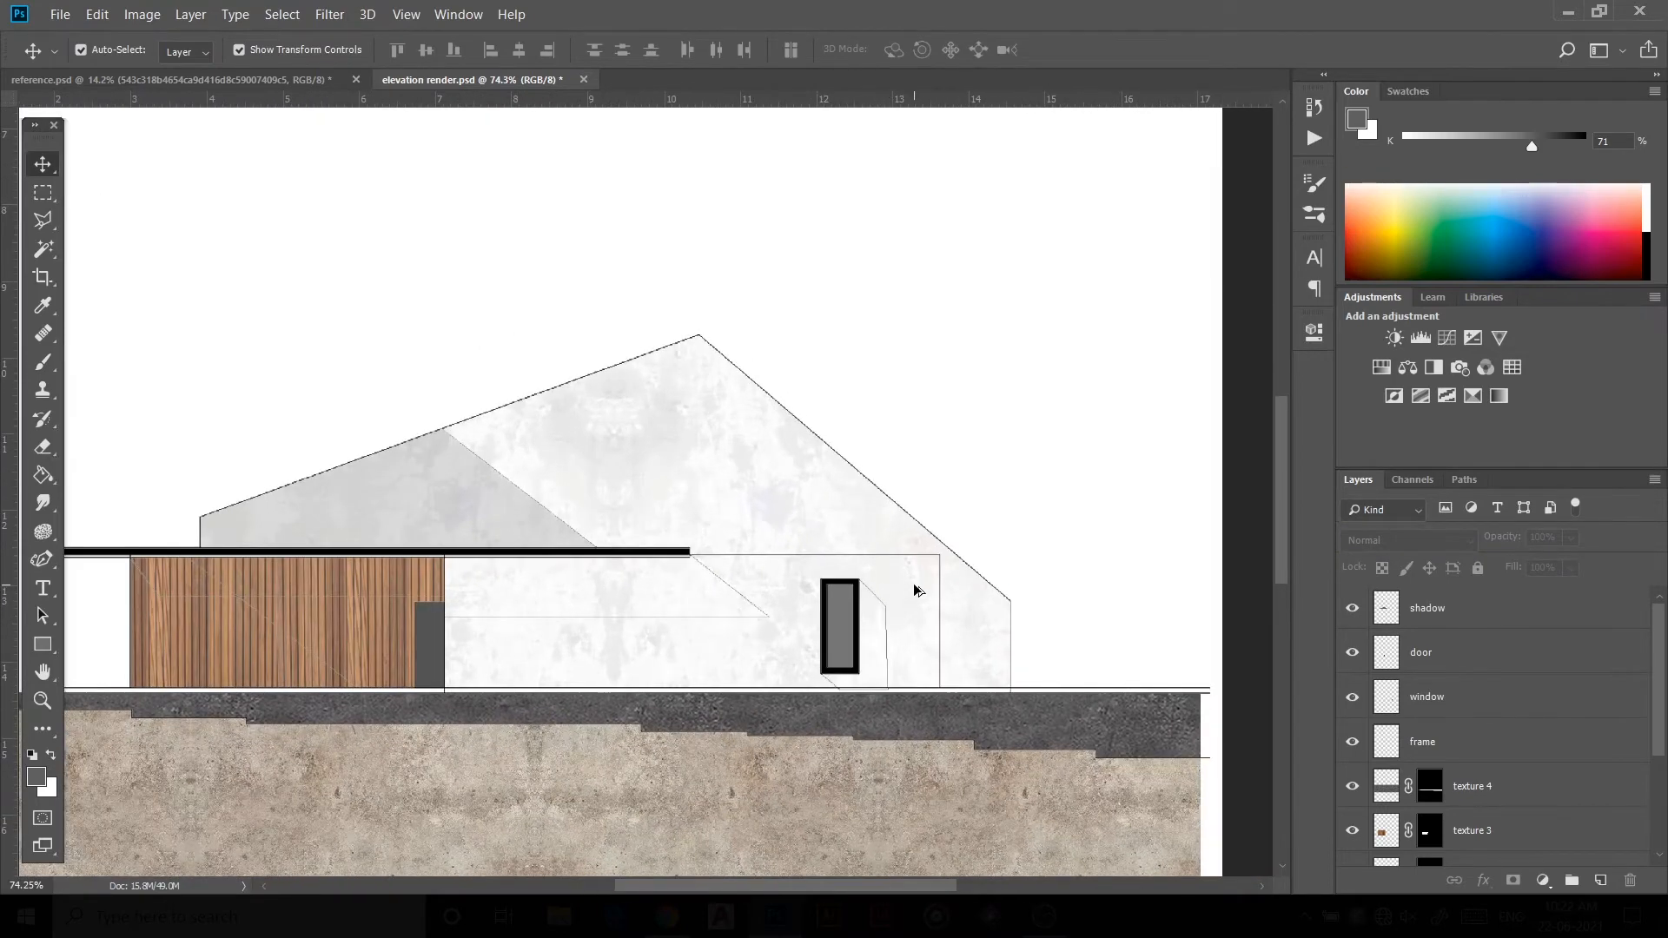
{"action": "scroll", "coordinate": [1460, 819], "scroll_direction": "down", "scroll_amount": 4}
Step: Create a layer named wall and Magic Wand-select the lower wall areas on the drawing layer
{"action": "left_click", "coordinate": [1468, 807]}
{"action": "scroll", "coordinate": [1468, 807], "scroll_direction": "up", "scroll_amount": 4}
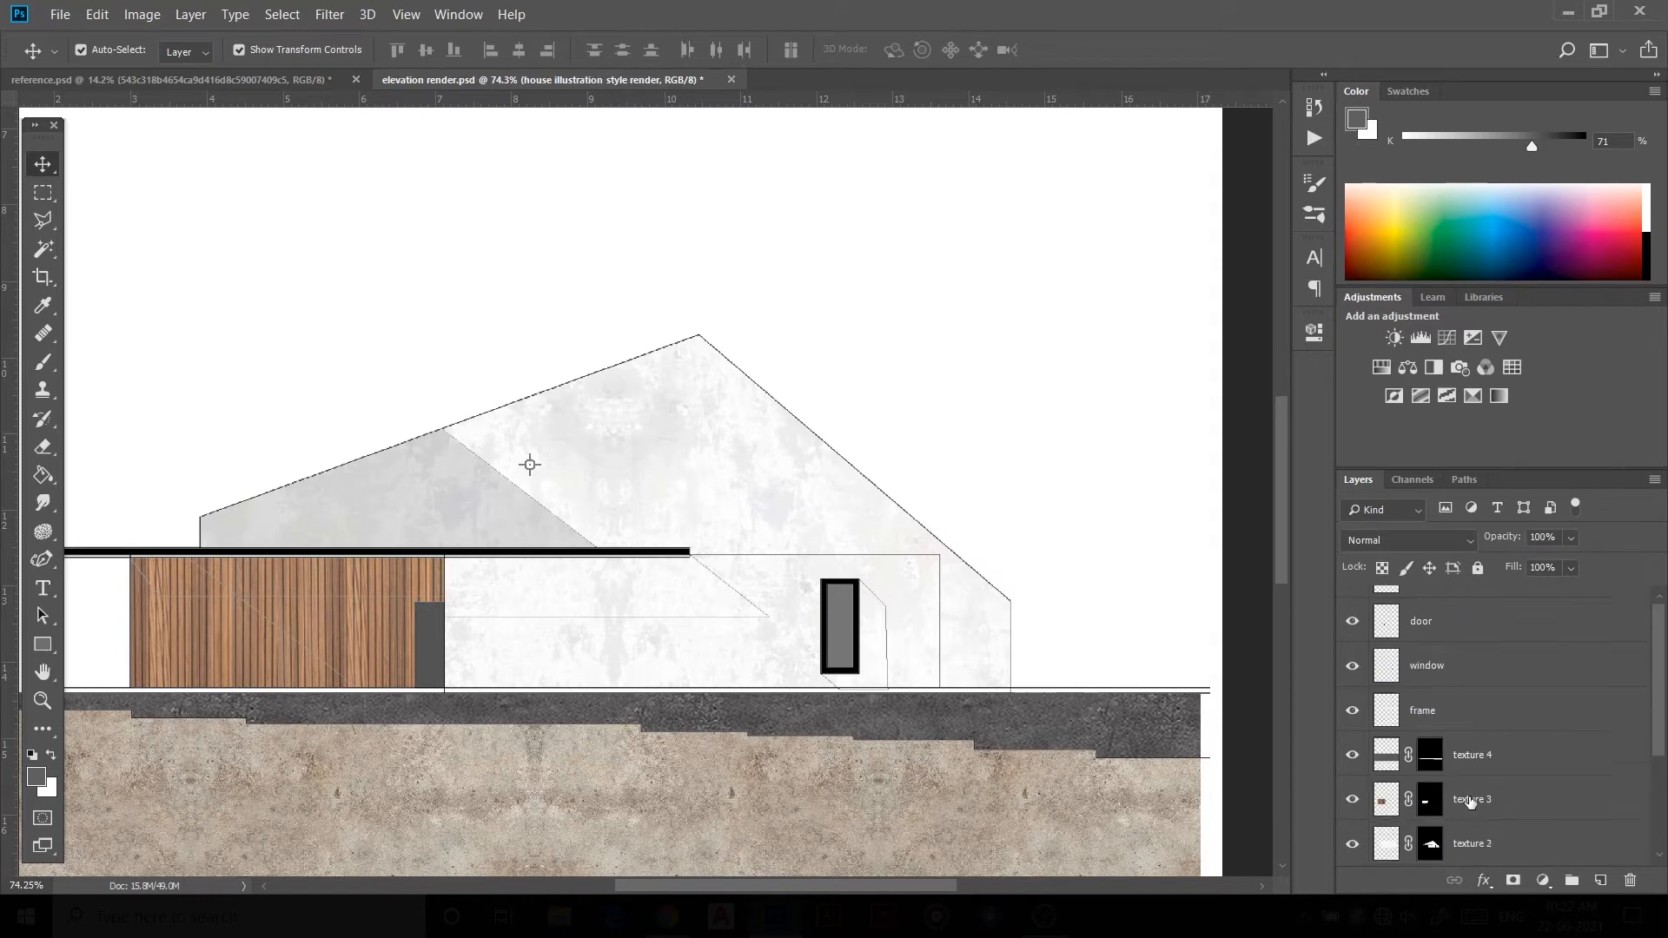
{"action": "scroll", "coordinate": [1481, 789], "scroll_direction": "down", "scroll_amount": 1}
{"action": "key", "text": "ctrl+shift+alt+n"}
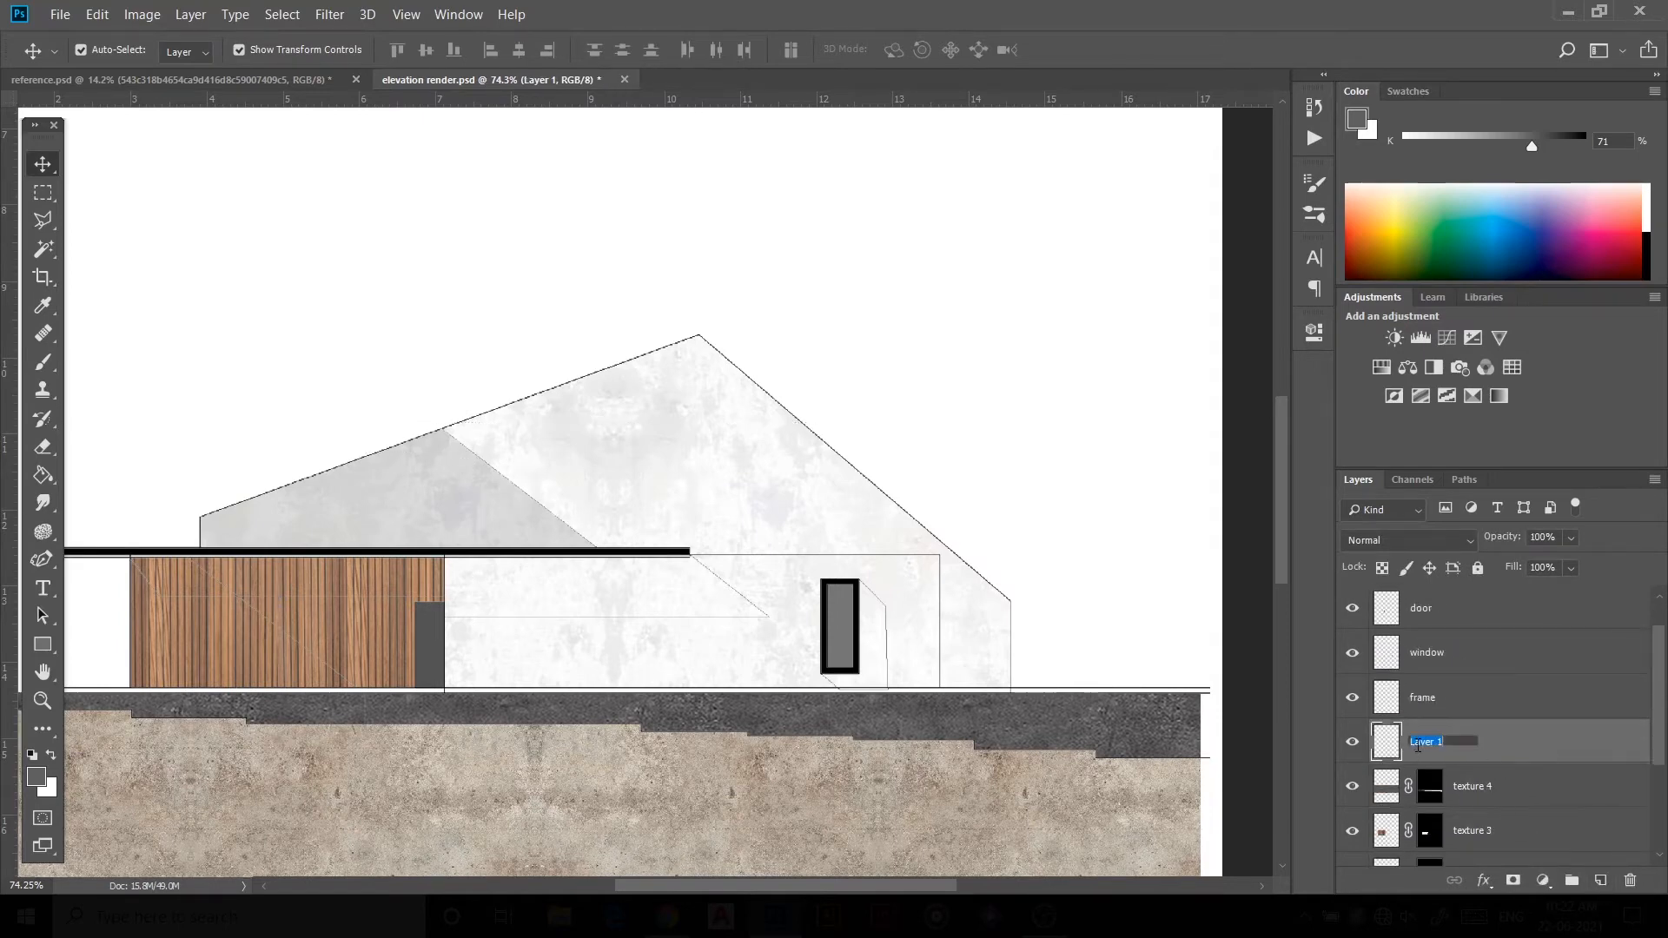
{"action": "scroll", "coordinate": [1418, 749], "scroll_direction": "down", "scroll_amount": 4}
{"action": "left_click", "coordinate": [1442, 798]}
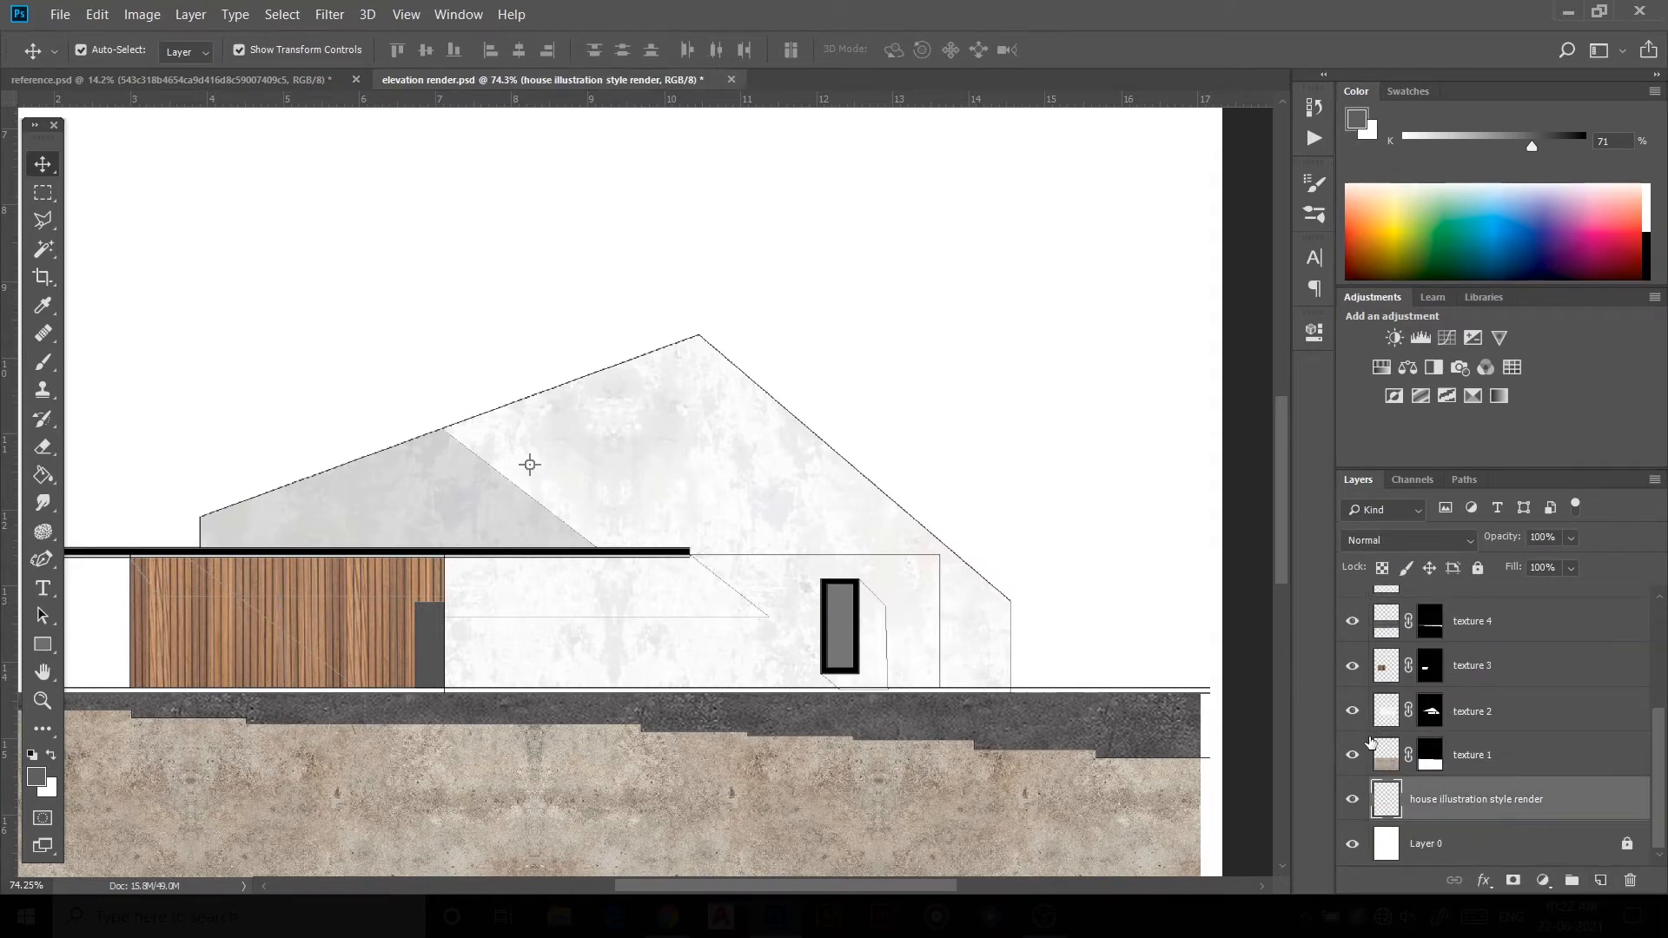
{"action": "left_click", "coordinate": [43, 249]}
{"action": "left_click", "coordinate": [796, 600]}
{"action": "left_click", "coordinate": [700, 602], "text": "shift"}
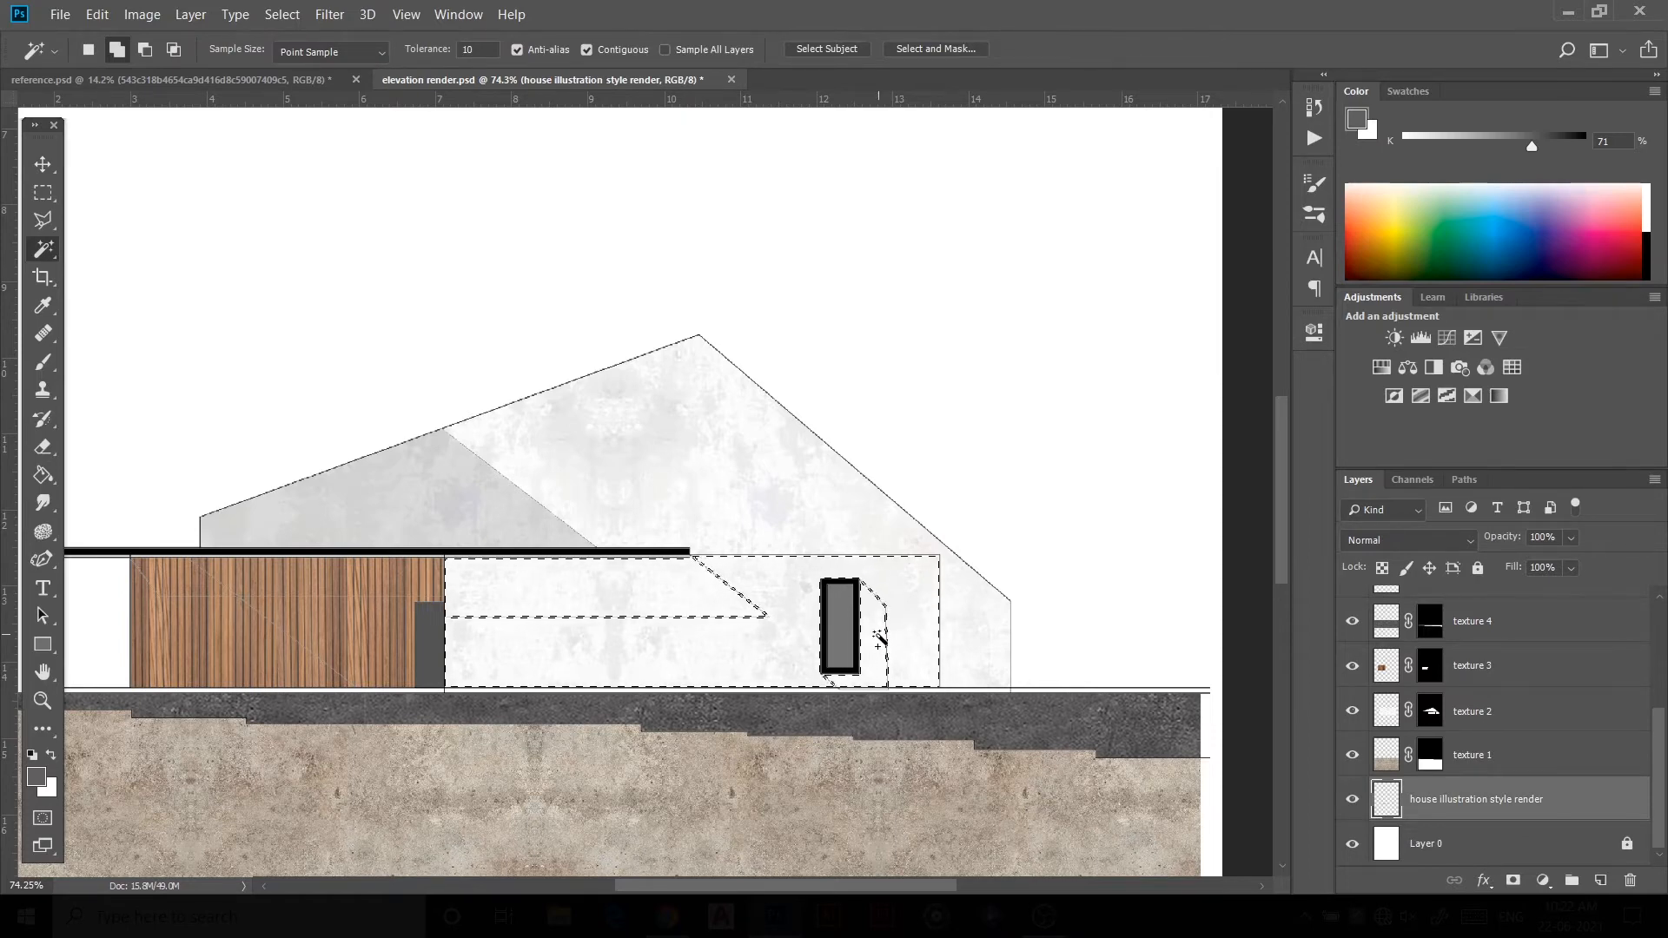
Step: Paint the selected lower wall areas black with a hard round brush on the wall layer, then deselect
{"action": "scroll", "coordinate": [1476, 695], "scroll_direction": "up", "scroll_amount": 2}
{"action": "left_click", "coordinate": [1418, 665]}
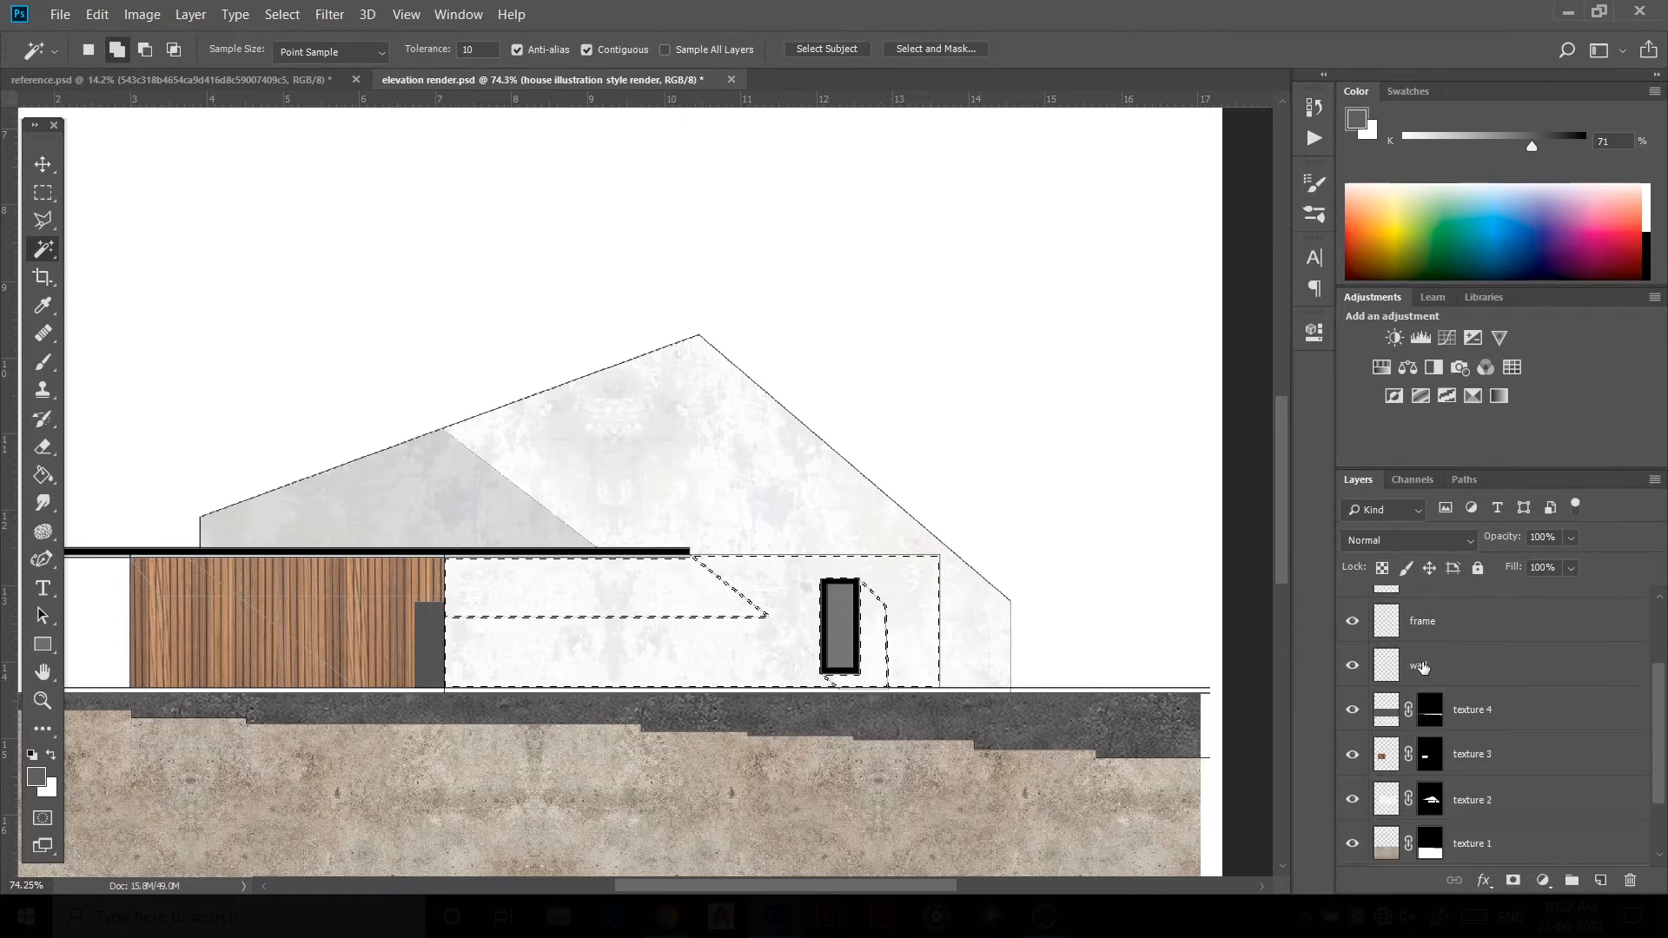
{"action": "key", "text": "b"}
{"action": "right_click", "coordinate": [525, 596]}
{"action": "left_click", "coordinate": [570, 717]}
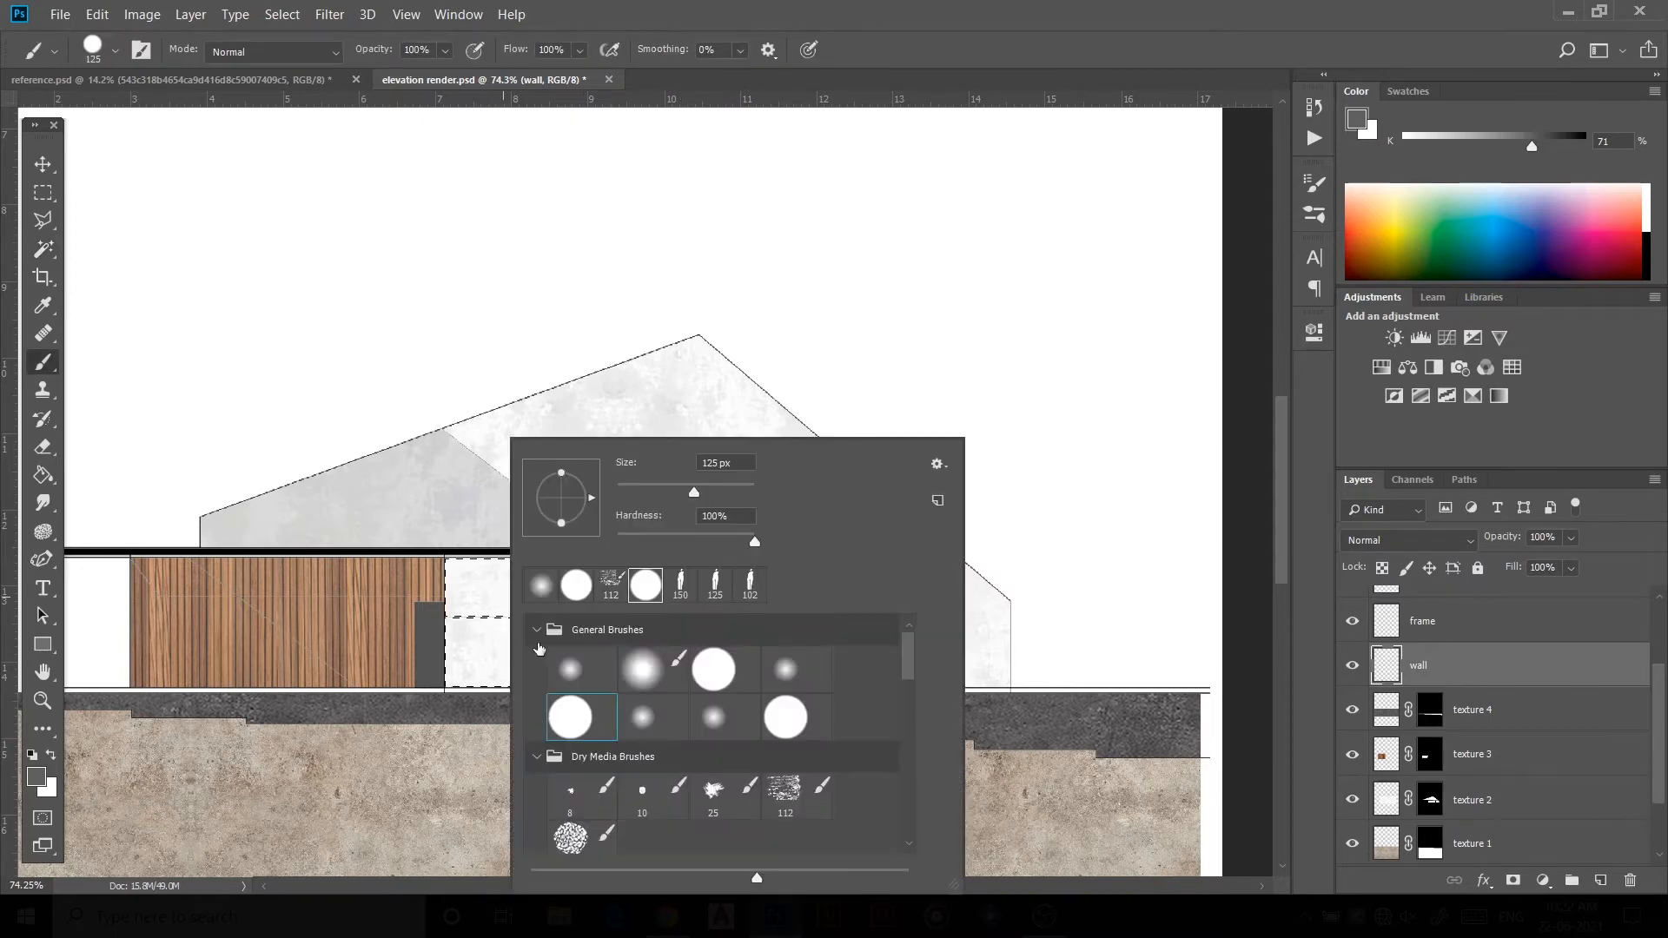
{"action": "left_click", "coordinate": [367, 331]}
{"action": "left_click", "coordinate": [35, 777]}
{"action": "left_click", "coordinate": [948, 543]}
{"action": "left_click", "coordinate": [1440, 257]}
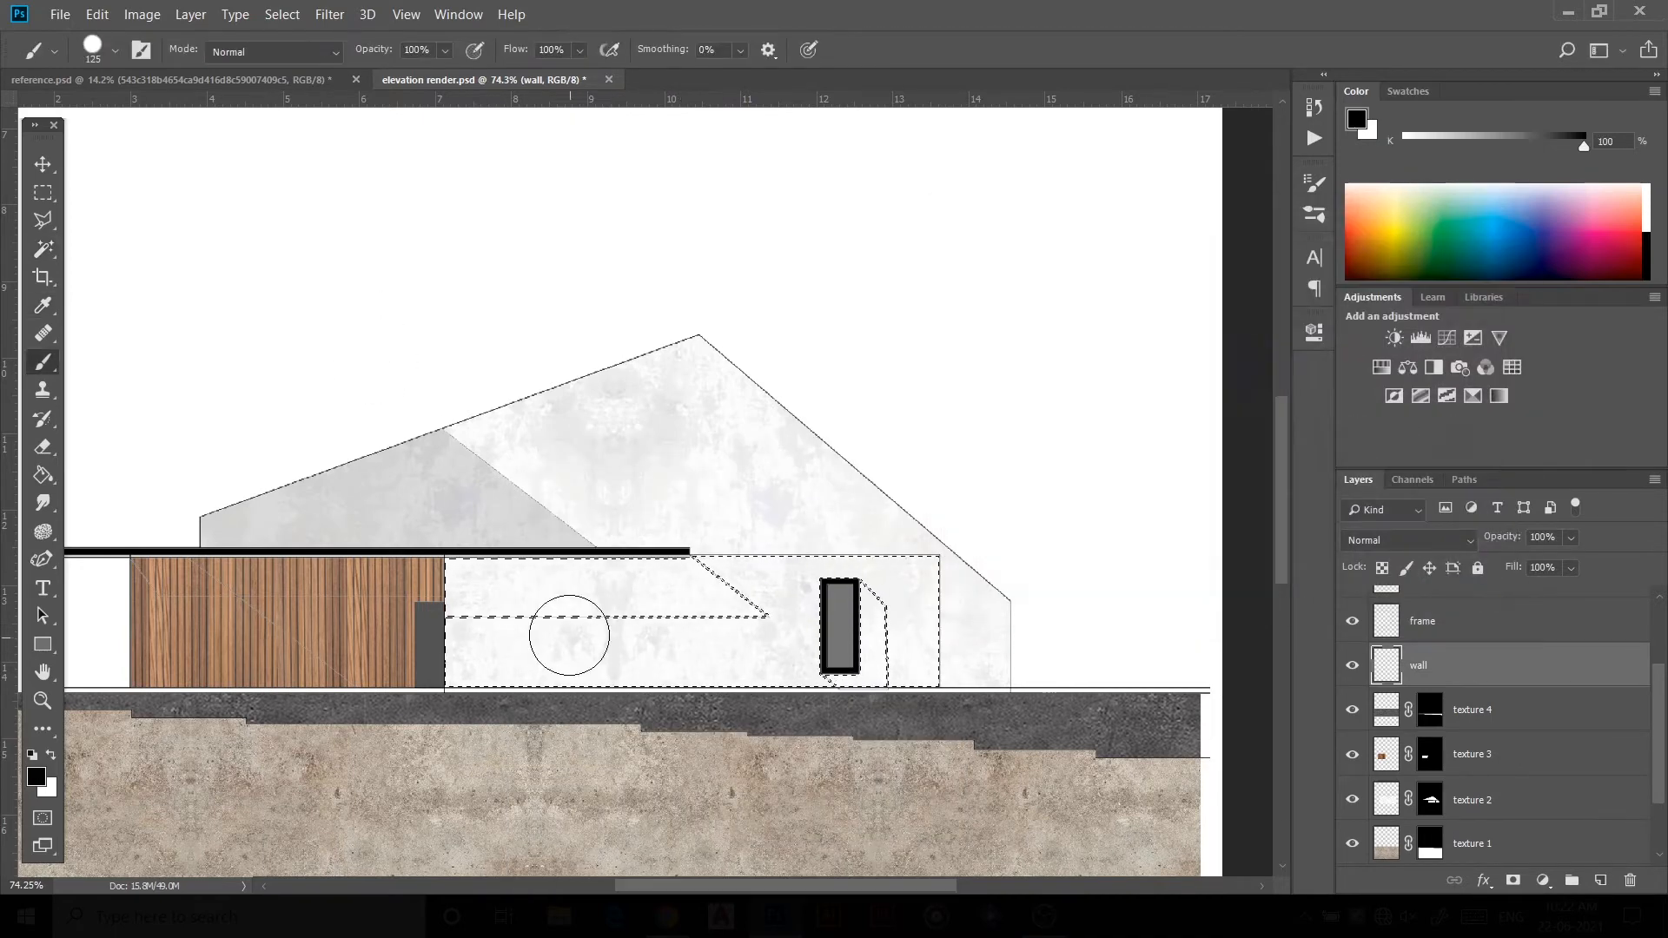
{"action": "mouse_move", "coordinate": [461, 548]}
{"action": "left_mouse_down"}
{"action": "mouse_move", "coordinate": [526, 561]}
{"action": "mouse_move", "coordinate": [595, 543]}
{"action": "mouse_move", "coordinate": [674, 761]}
{"action": "mouse_move", "coordinate": [845, 687]}
{"action": "mouse_move", "coordinate": [790, 730]}
{"action": "mouse_move", "coordinate": [958, 552]}
{"action": "mouse_move", "coordinate": [903, 697]}
{"action": "left_mouse_up"}
{"action": "key", "text": "ctrl+d"}
Step: Set the wall layer's opacity to 33%
{"action": "scroll", "coordinate": [944, 678], "scroll_direction": "down", "scroll_amount": 3}
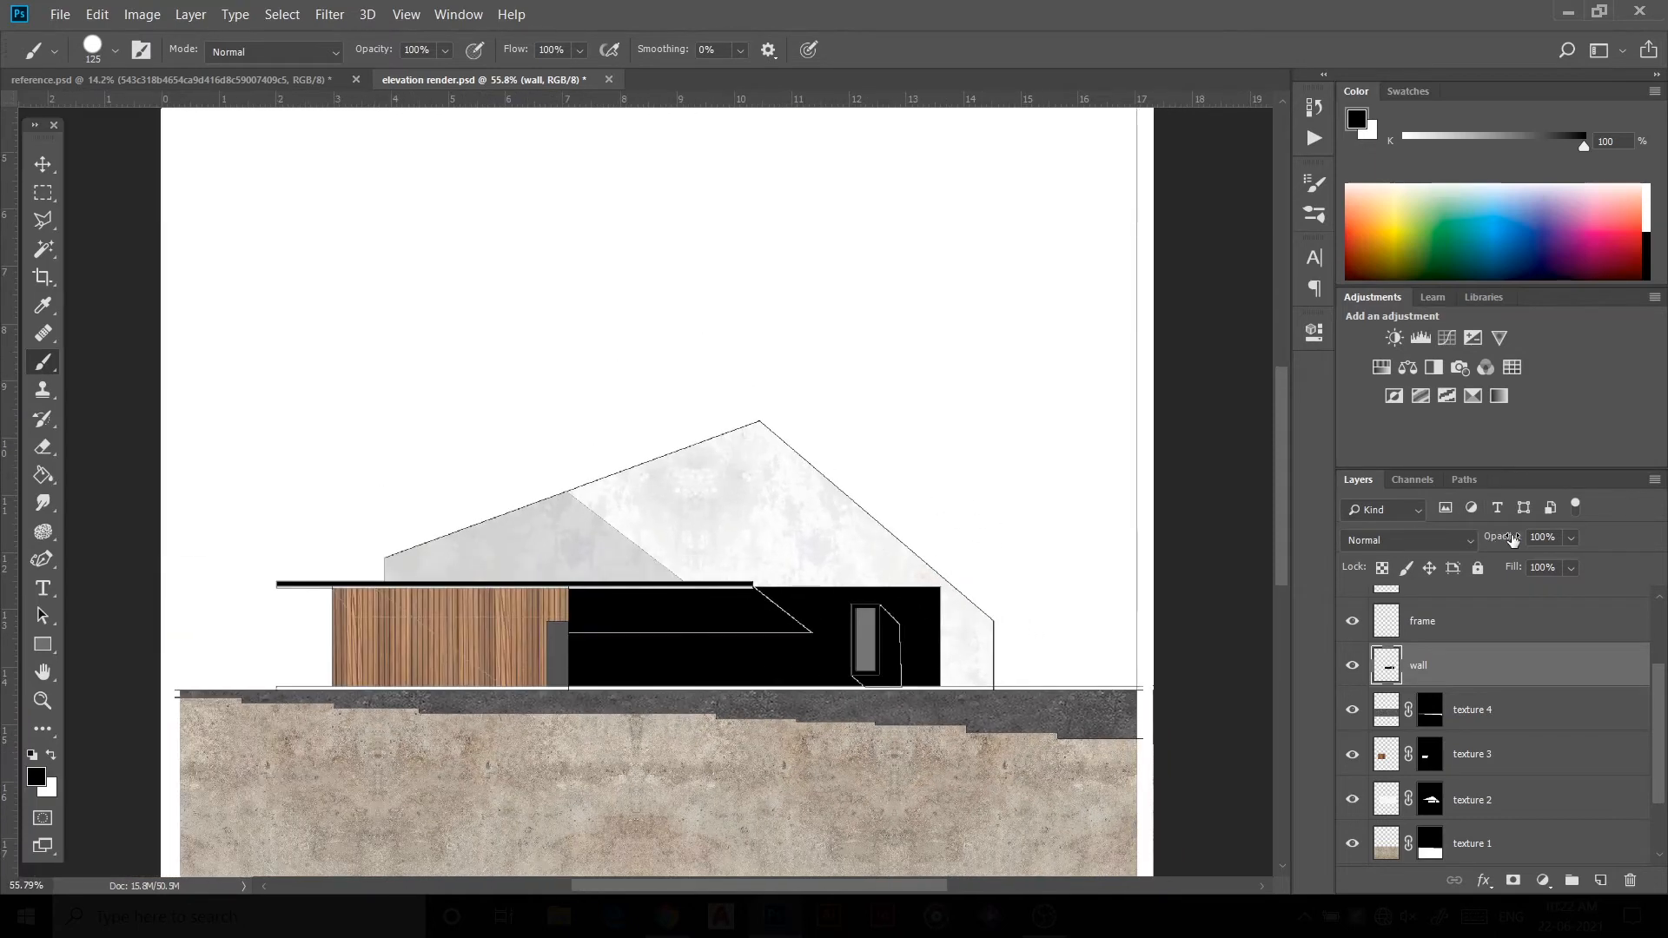
{"action": "left_click_drag", "start_coordinate": [1465, 551], "coordinate": [1442, 563]}
{"action": "scroll", "coordinate": [655, 648], "scroll_direction": "down", "scroll_amount": 5}
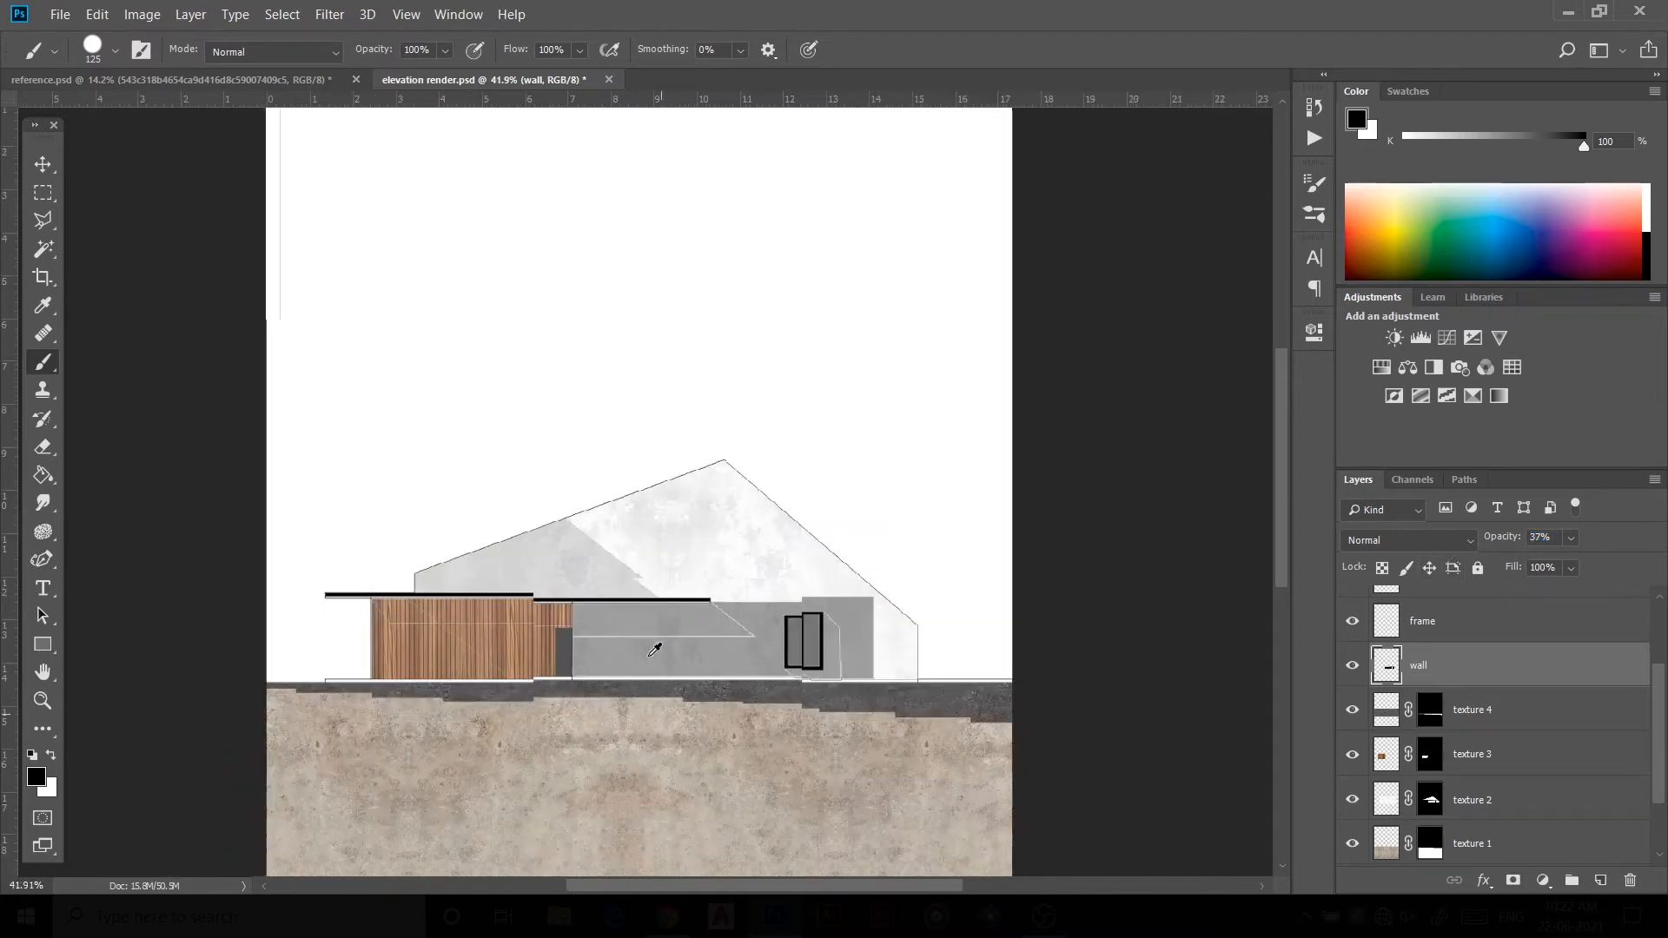
{"action": "scroll", "coordinate": [782, 584], "scroll_direction": "up", "scroll_amount": 3}
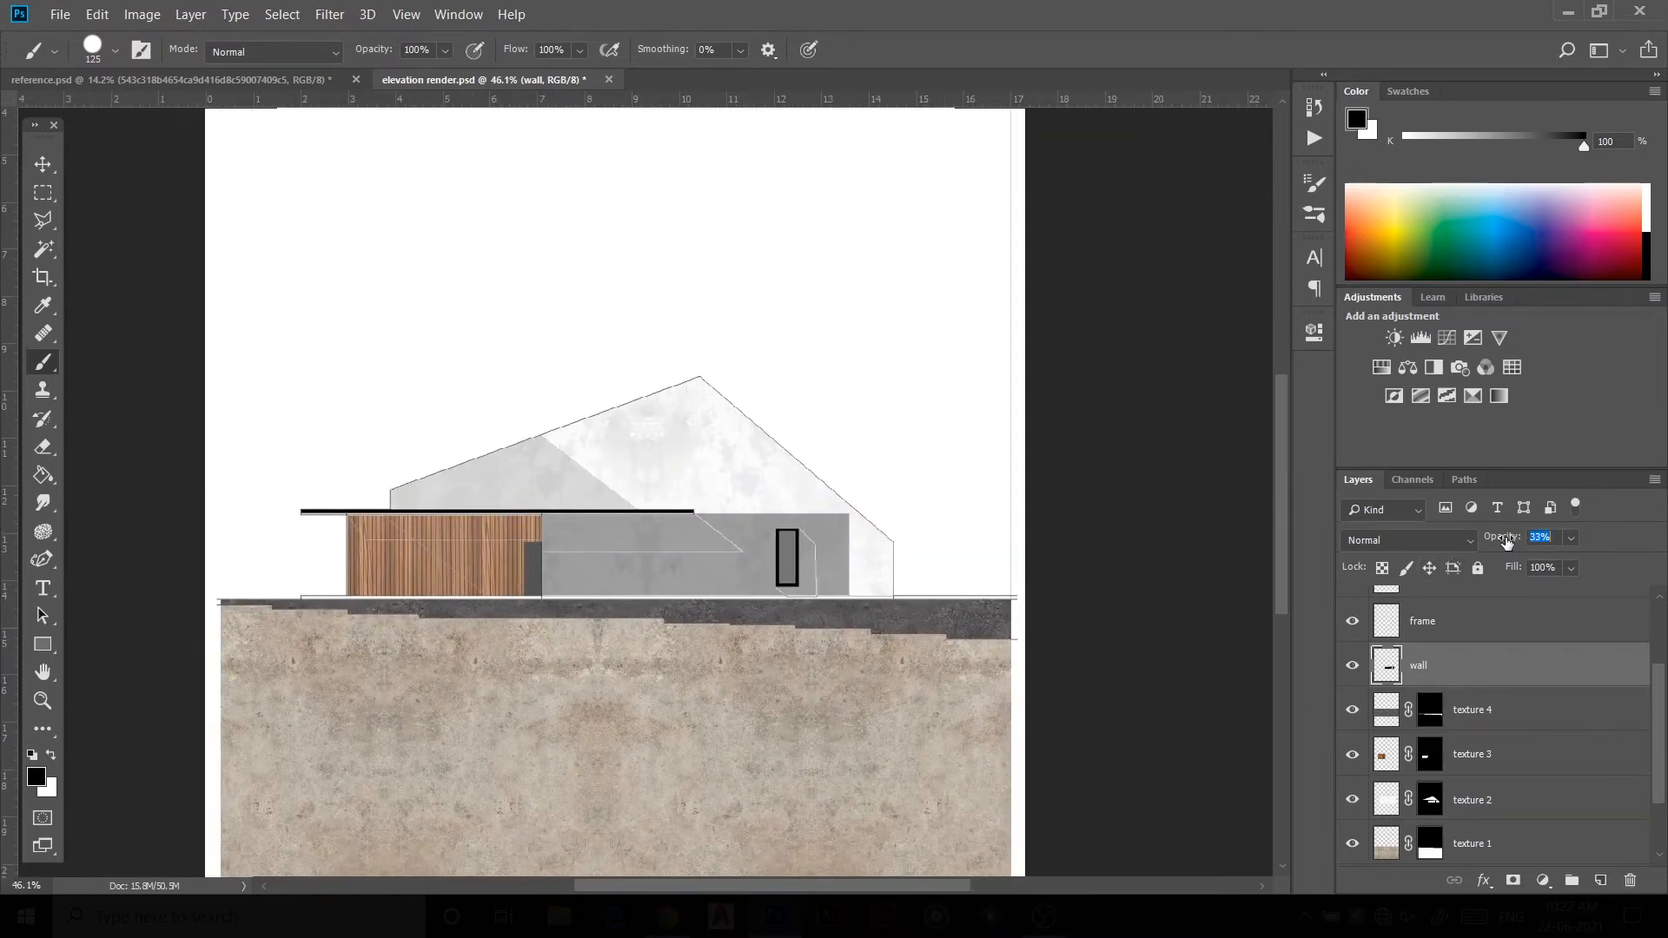
{"action": "left_click_drag", "start_coordinate": [1507, 543], "coordinate": [1504, 545]}
Step: Review the grey wall overlay across the elevation at different zoom levels
{"action": "left_click", "coordinate": [41, 165]}
{"action": "left_click", "coordinate": [106, 262]}
{"action": "scroll", "coordinate": [786, 559], "scroll_direction": "up", "scroll_amount": 2}
{"action": "scroll", "coordinate": [782, 556], "scroll_direction": "down", "scroll_amount": 3}
{"action": "scroll", "coordinate": [737, 495], "scroll_direction": "up", "scroll_amount": 3}
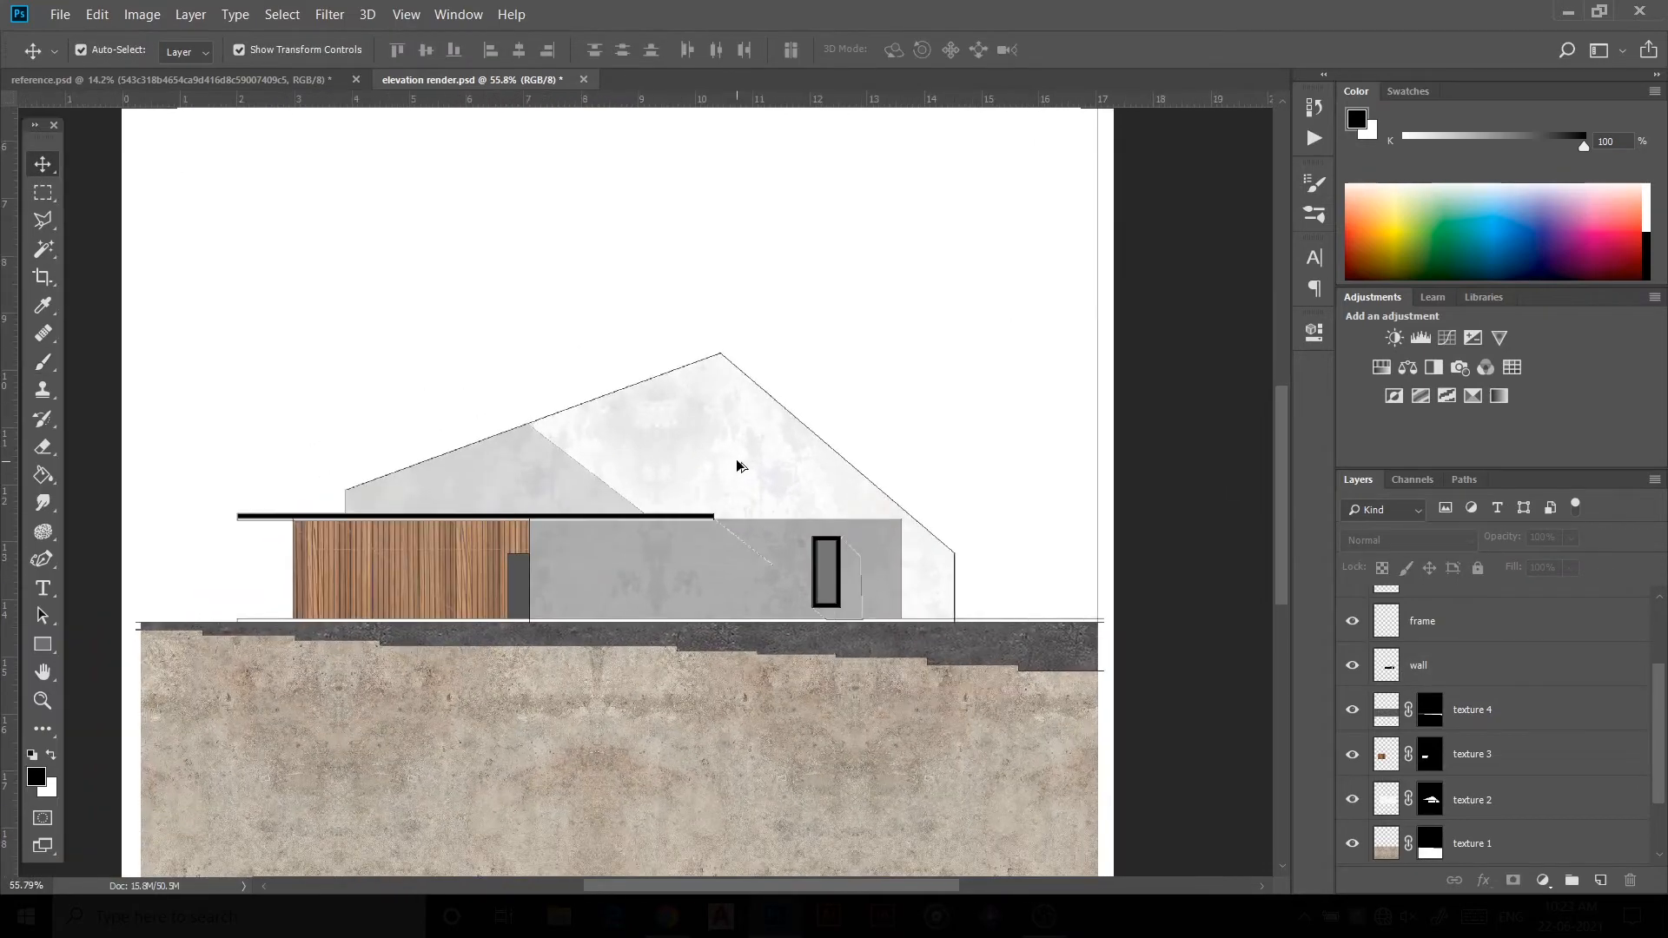
{"action": "scroll", "coordinate": [987, 551], "scroll_direction": "up", "scroll_amount": 3}
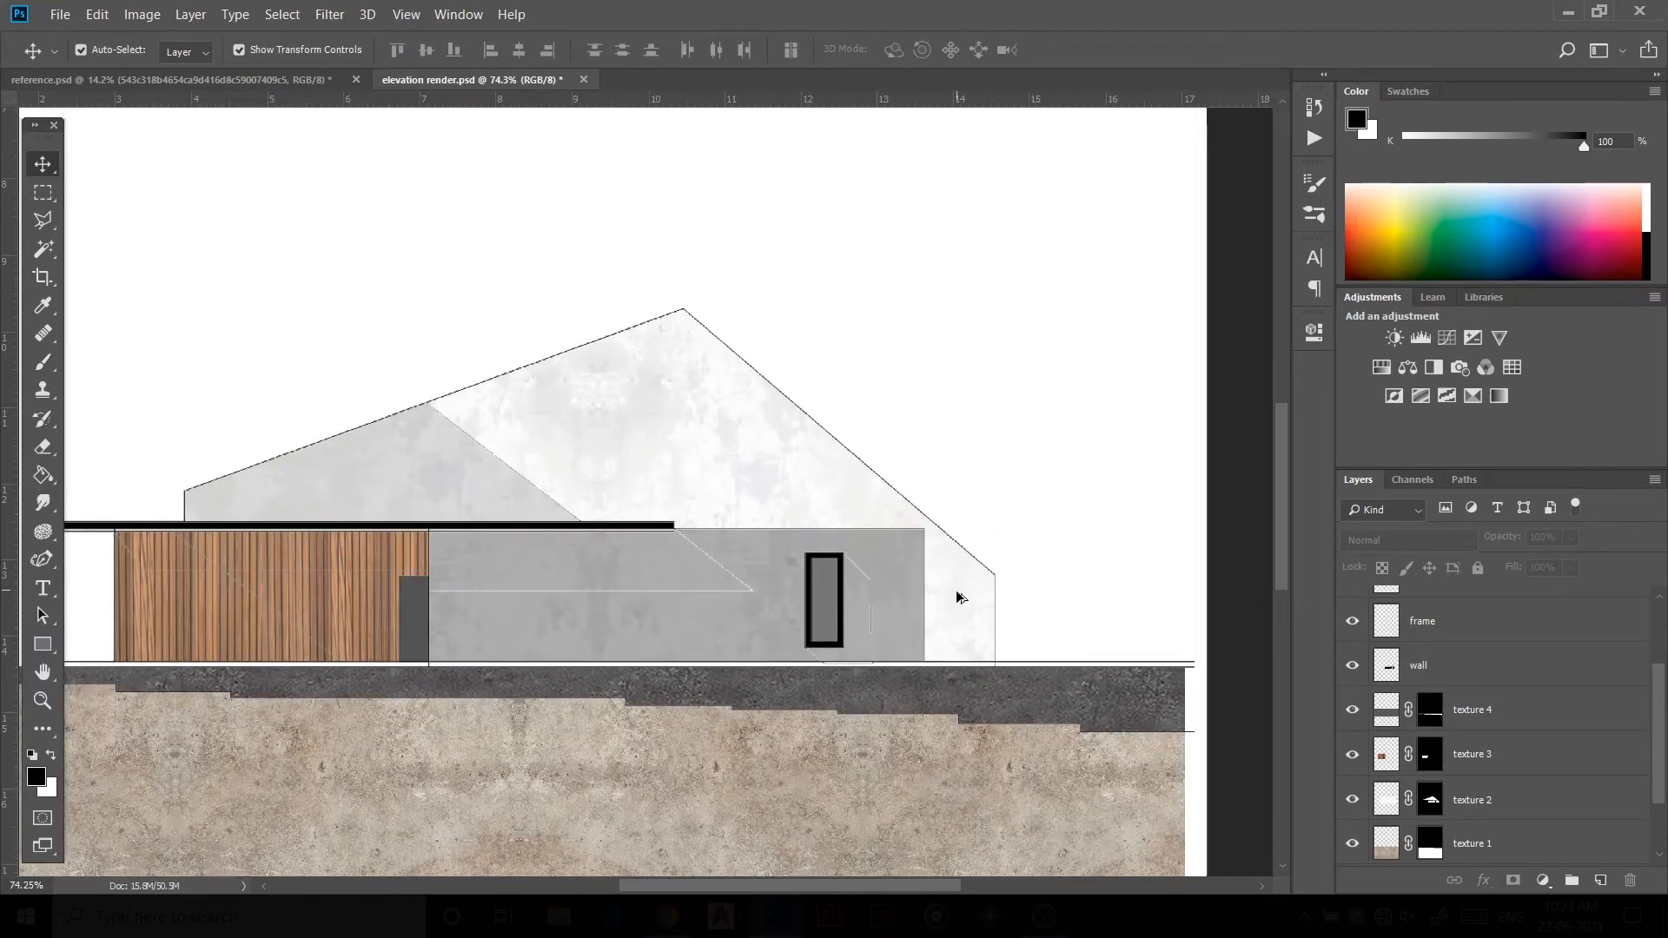
{"action": "scroll", "coordinate": [761, 573], "scroll_direction": "down", "scroll_amount": 2}
{"action": "scroll", "coordinate": [1485, 660], "scroll_direction": "up", "scroll_amount": 3}
Step: Add a shadow 2 layer and Magic Wand-select the wall areas beneath the roof overhang on the drawing layer
{"action": "left_click", "coordinate": [1460, 606]}
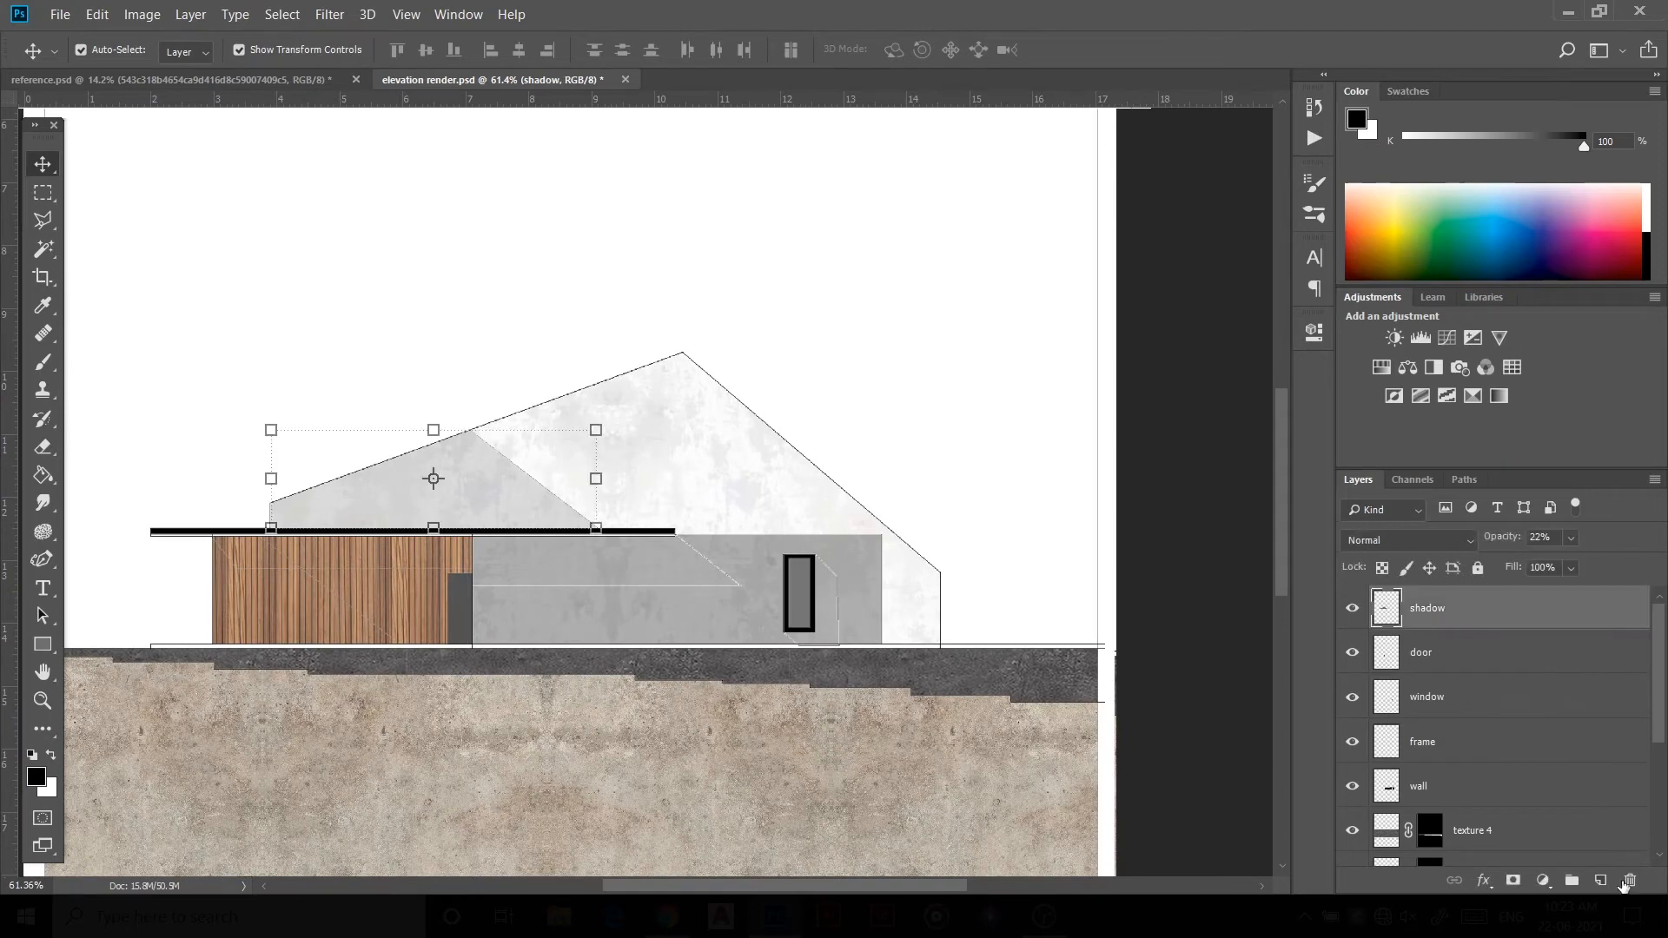
{"action": "left_click", "coordinate": [1601, 881]}
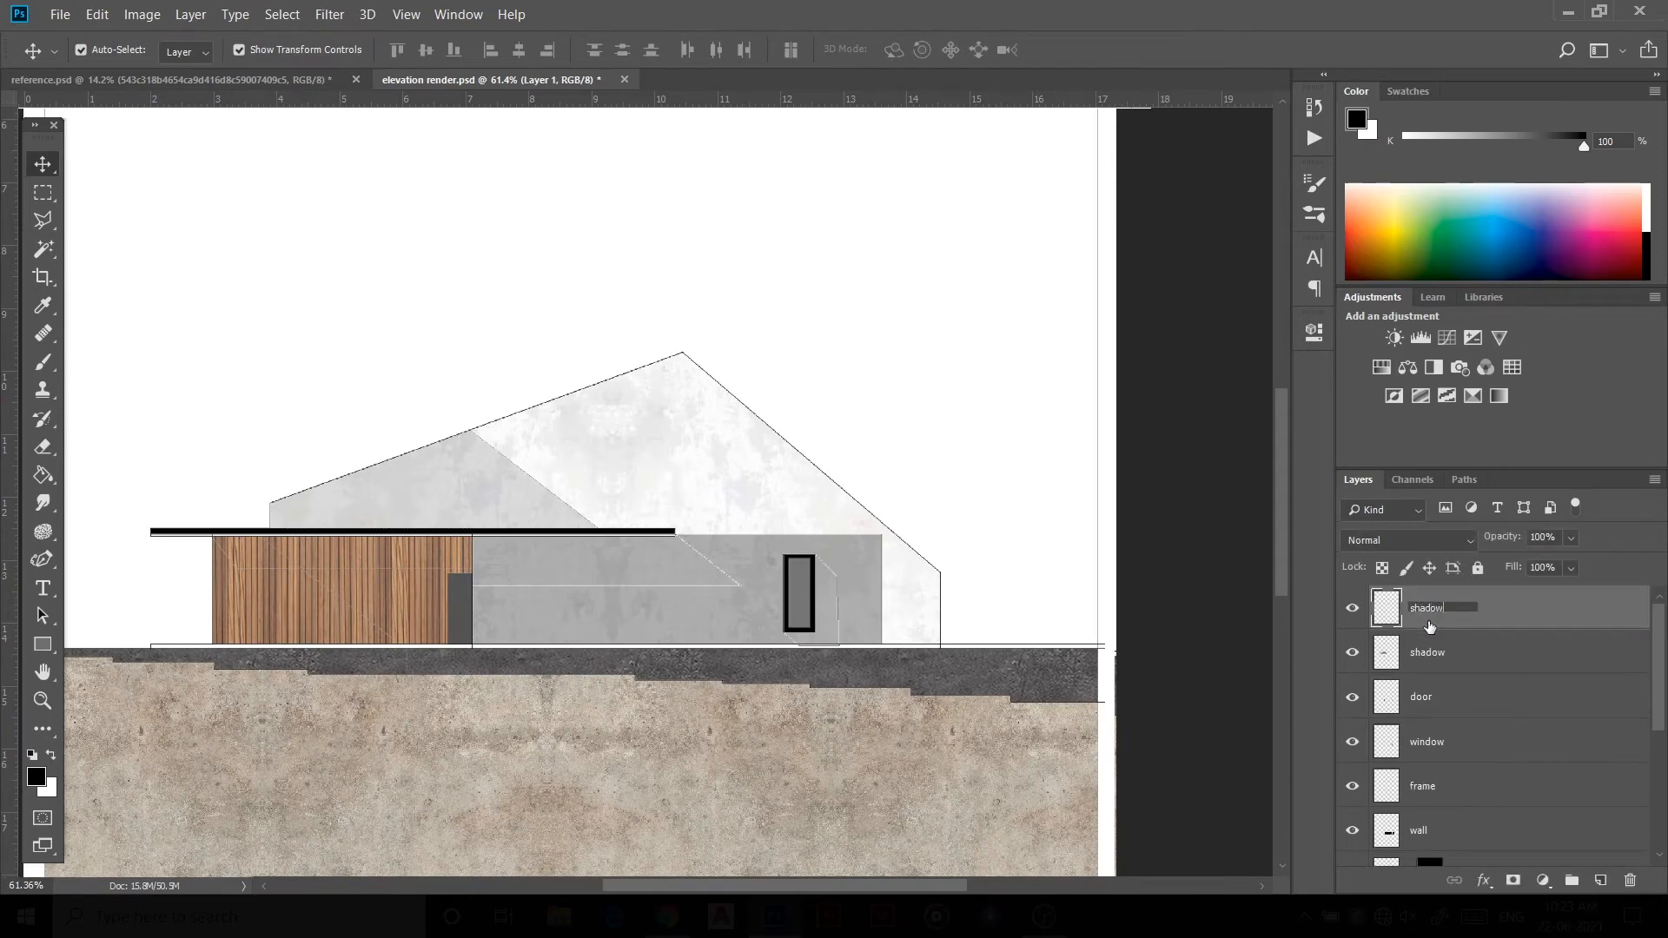
{"action": "scroll", "coordinate": [1396, 629], "scroll_direction": "down", "scroll_amount": 5}
{"action": "left_click", "coordinate": [1476, 799]}
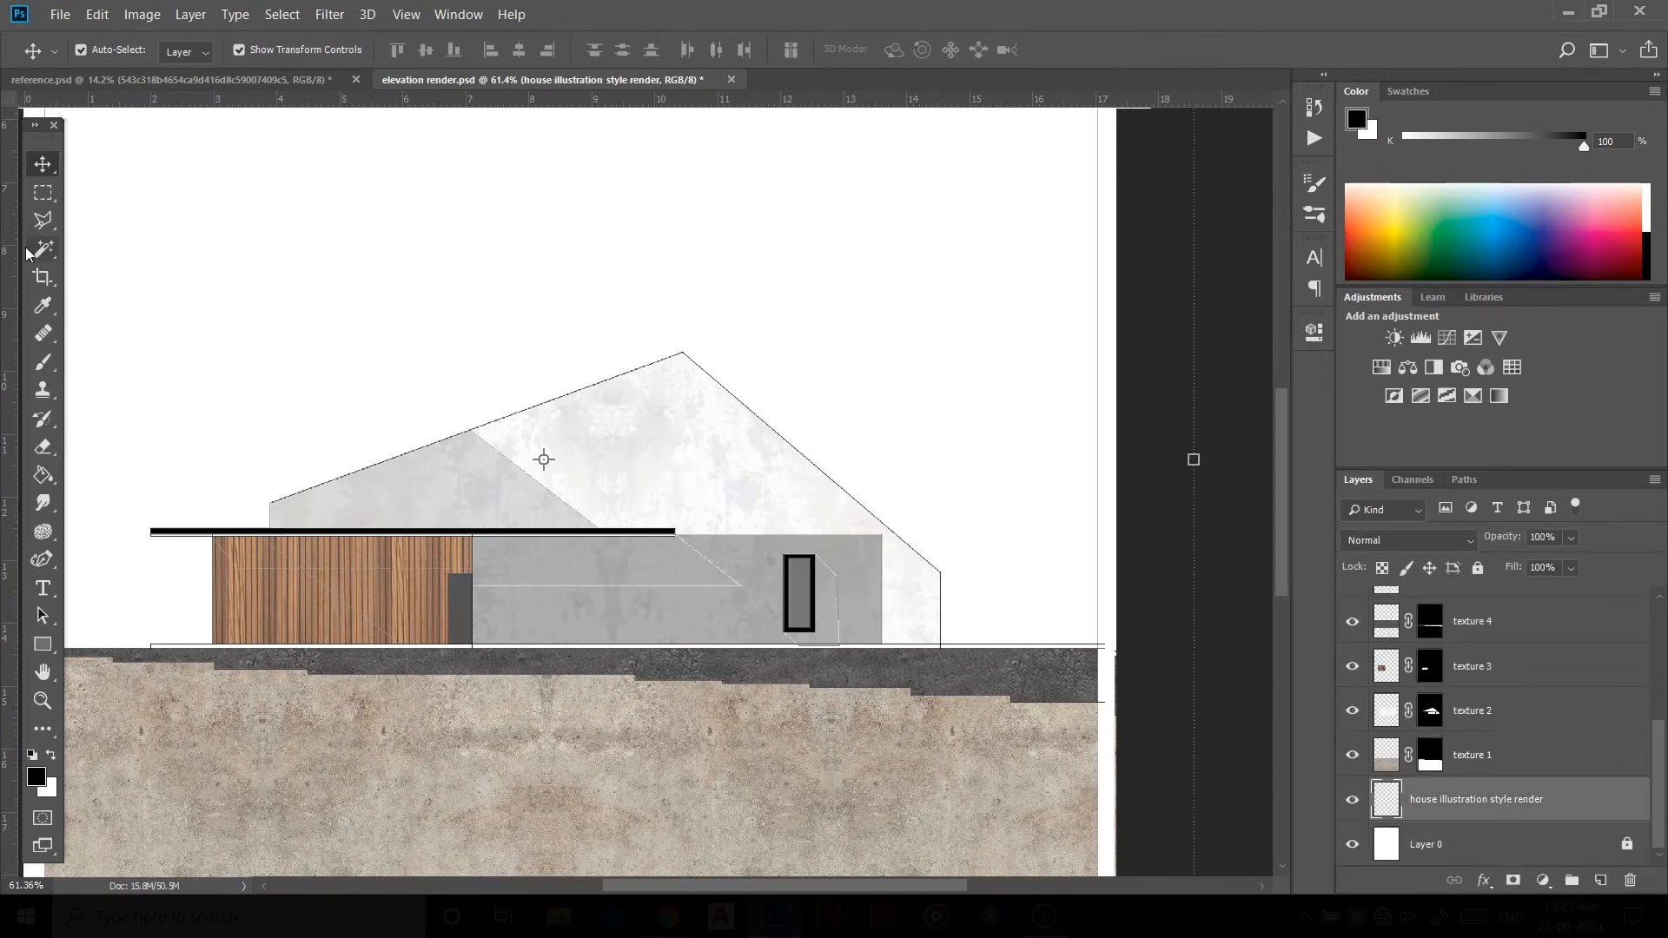
{"action": "key", "text": "w"}
{"action": "scroll", "coordinate": [825, 624], "scroll_direction": "up", "scroll_amount": 5}
{"action": "left_click", "coordinate": [827, 624]}
{"action": "left_click", "coordinate": [532, 551]}
{"action": "scroll", "coordinate": [703, 577], "scroll_direction": "down", "scroll_amount": 5}
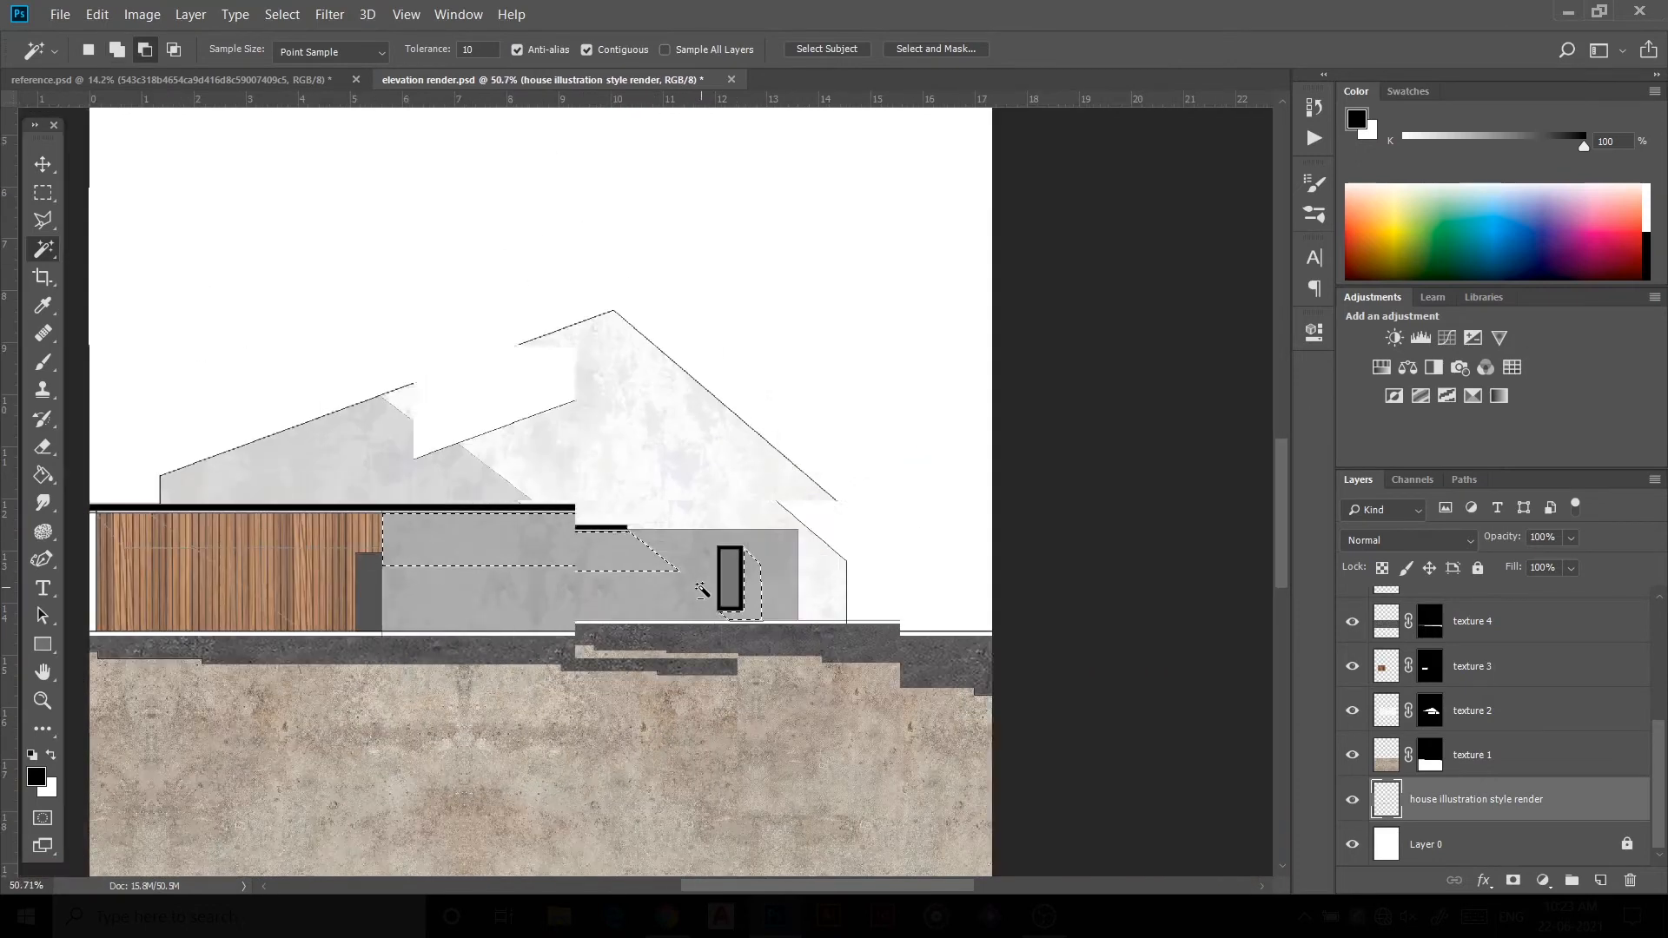
Step: Paint the selected areas black on the shadow 2 layer, deselect, and lower the layer's opacity
{"action": "key", "text": "b"}
{"action": "scroll", "coordinate": [1486, 667], "scroll_direction": "up", "scroll_amount": 10}
{"action": "left_click", "coordinate": [1442, 608]}
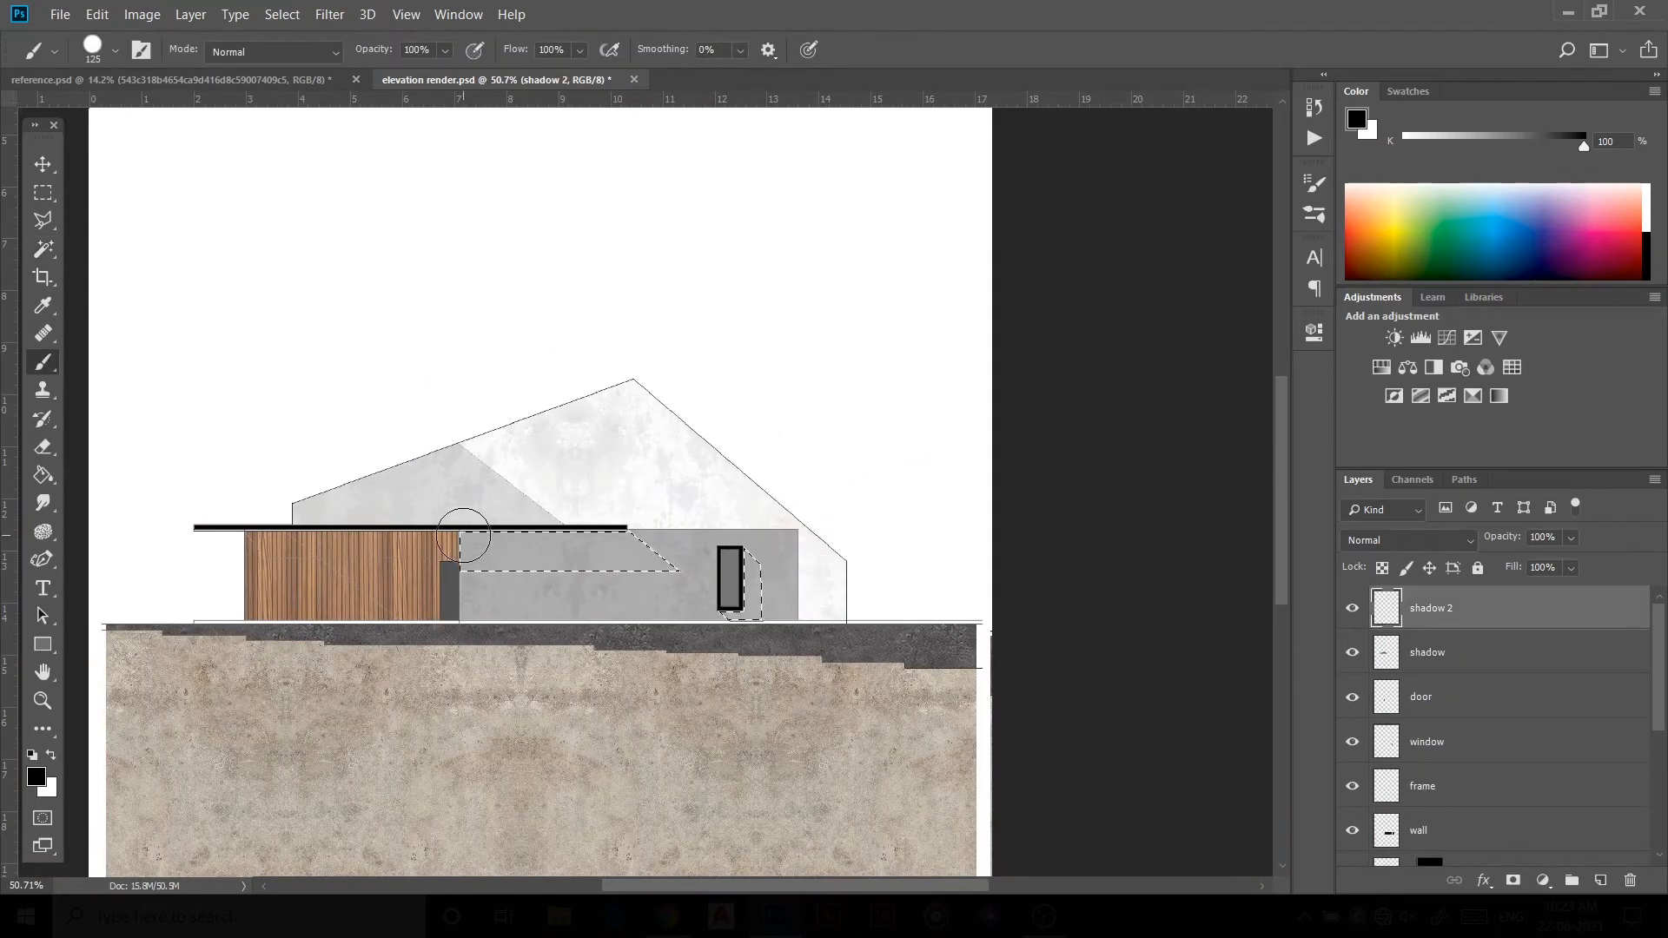
{"action": "mouse_move", "coordinate": [448, 521]}
{"action": "left_mouse_down"}
{"action": "mouse_move", "coordinate": [661, 579]}
{"action": "mouse_move", "coordinate": [542, 540]}
{"action": "mouse_move", "coordinate": [730, 604]}
{"action": "left_mouse_up"}
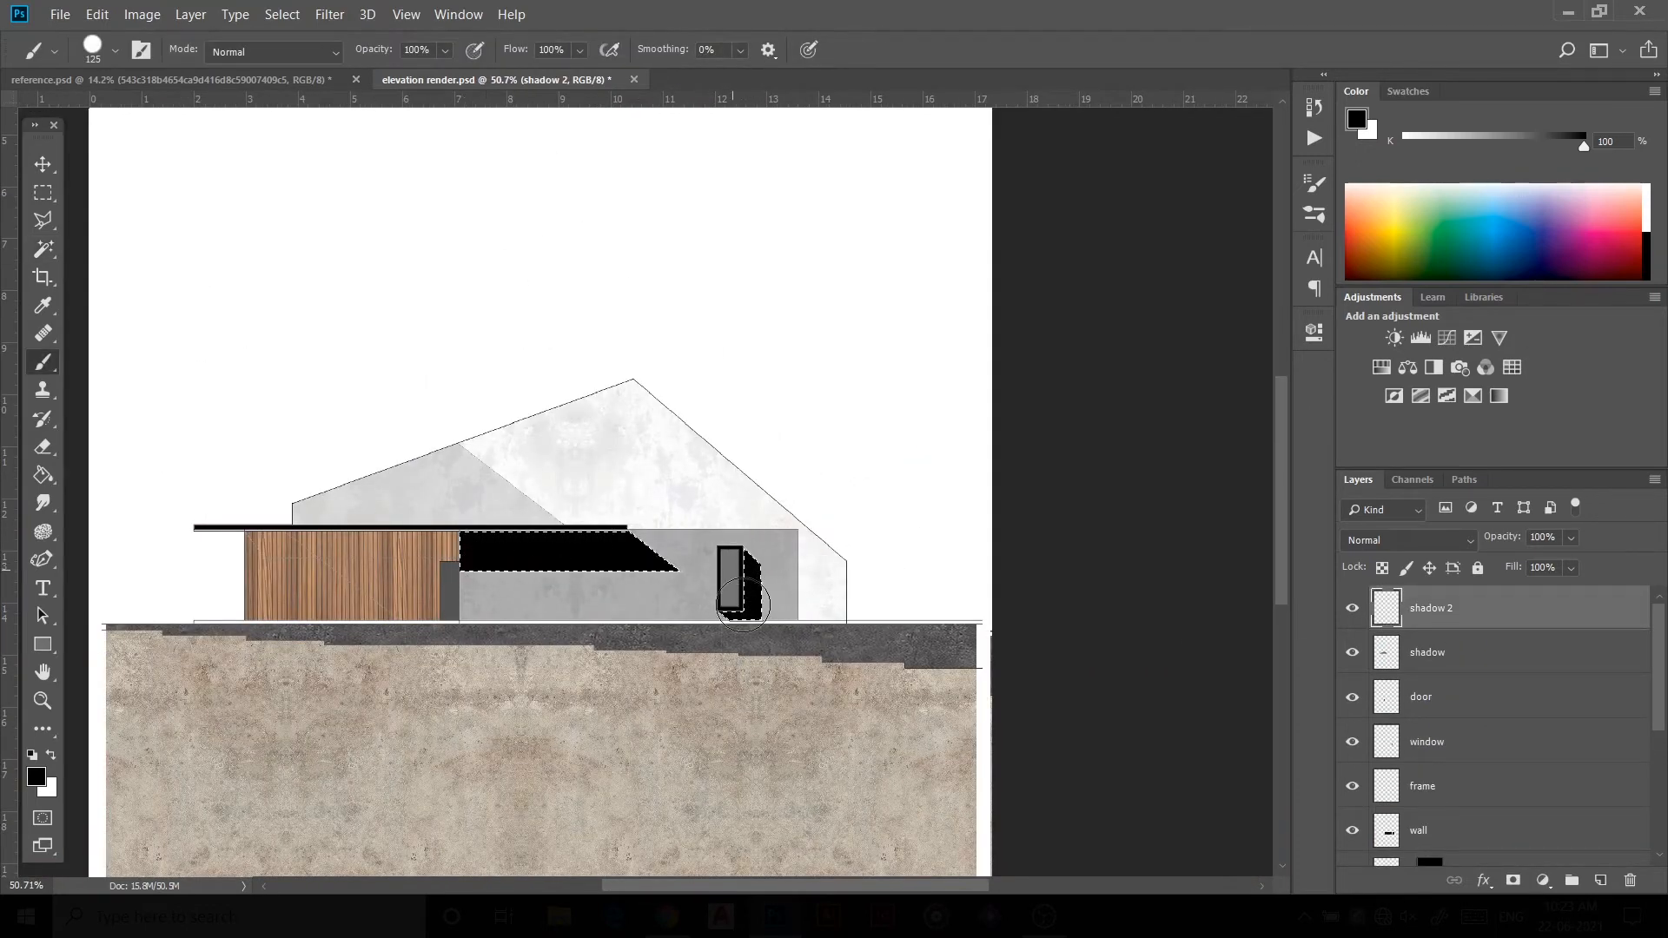
{"action": "key", "text": "ctrl+d"}
{"action": "left_click_drag", "start_coordinate": [1500, 545], "coordinate": [1408, 570]}
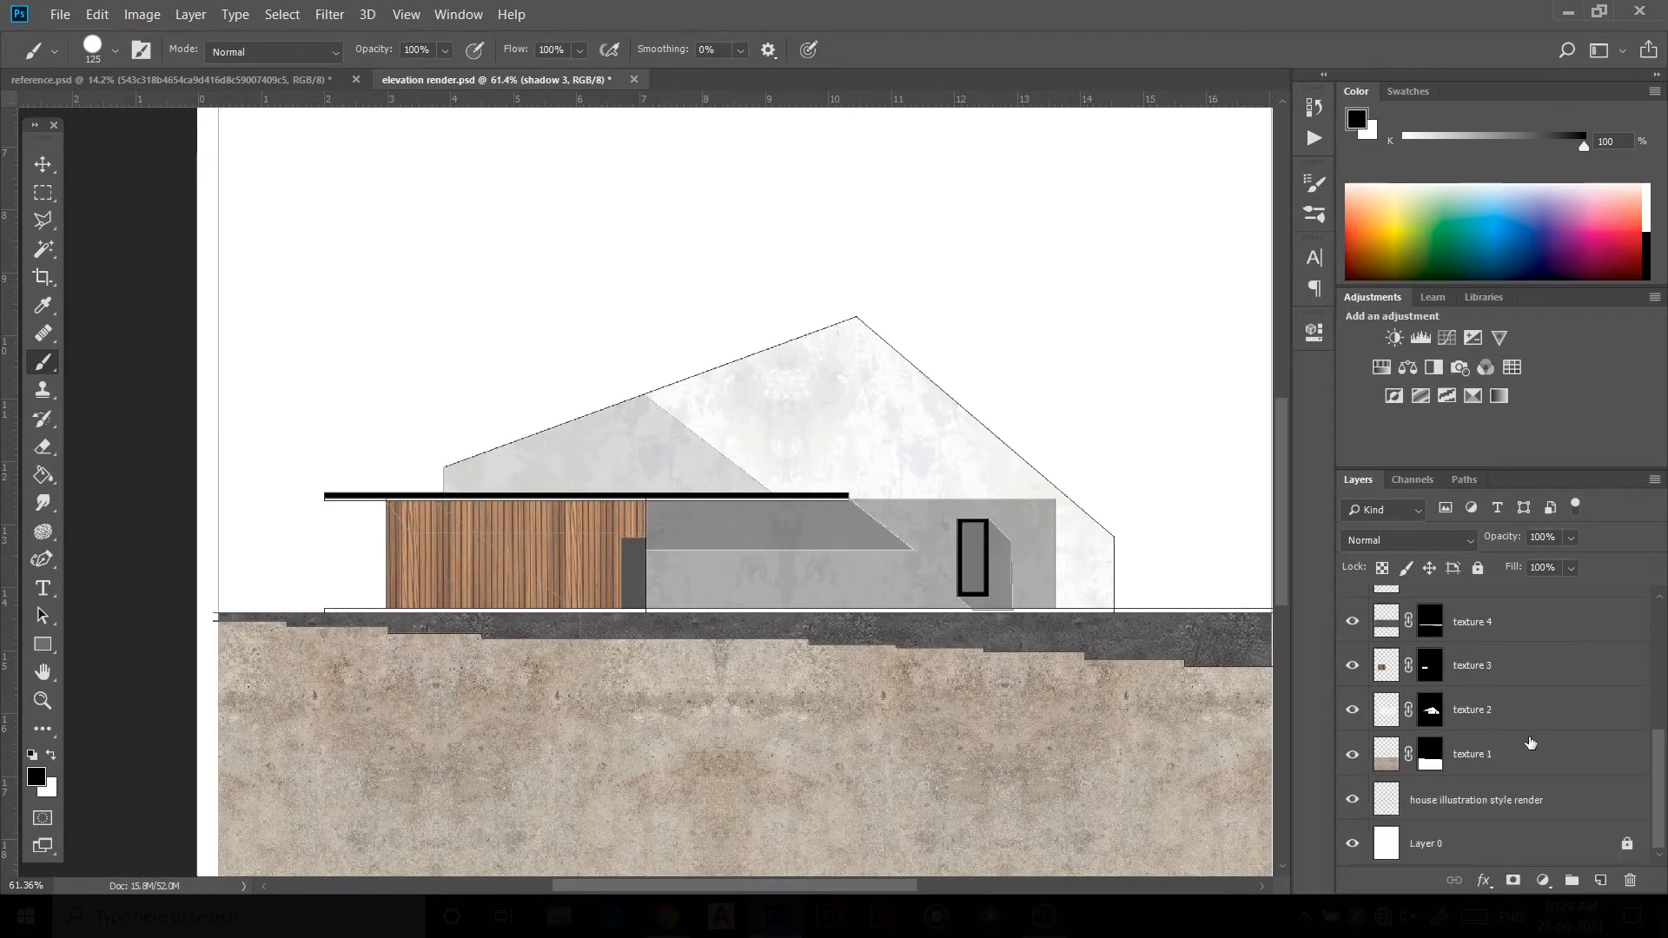
Step: Magic Wand-select the triangular wood cladding area under the roof on the drawing layer
{"action": "left_click", "coordinate": [1477, 799]}
{"action": "key", "text": "w"}
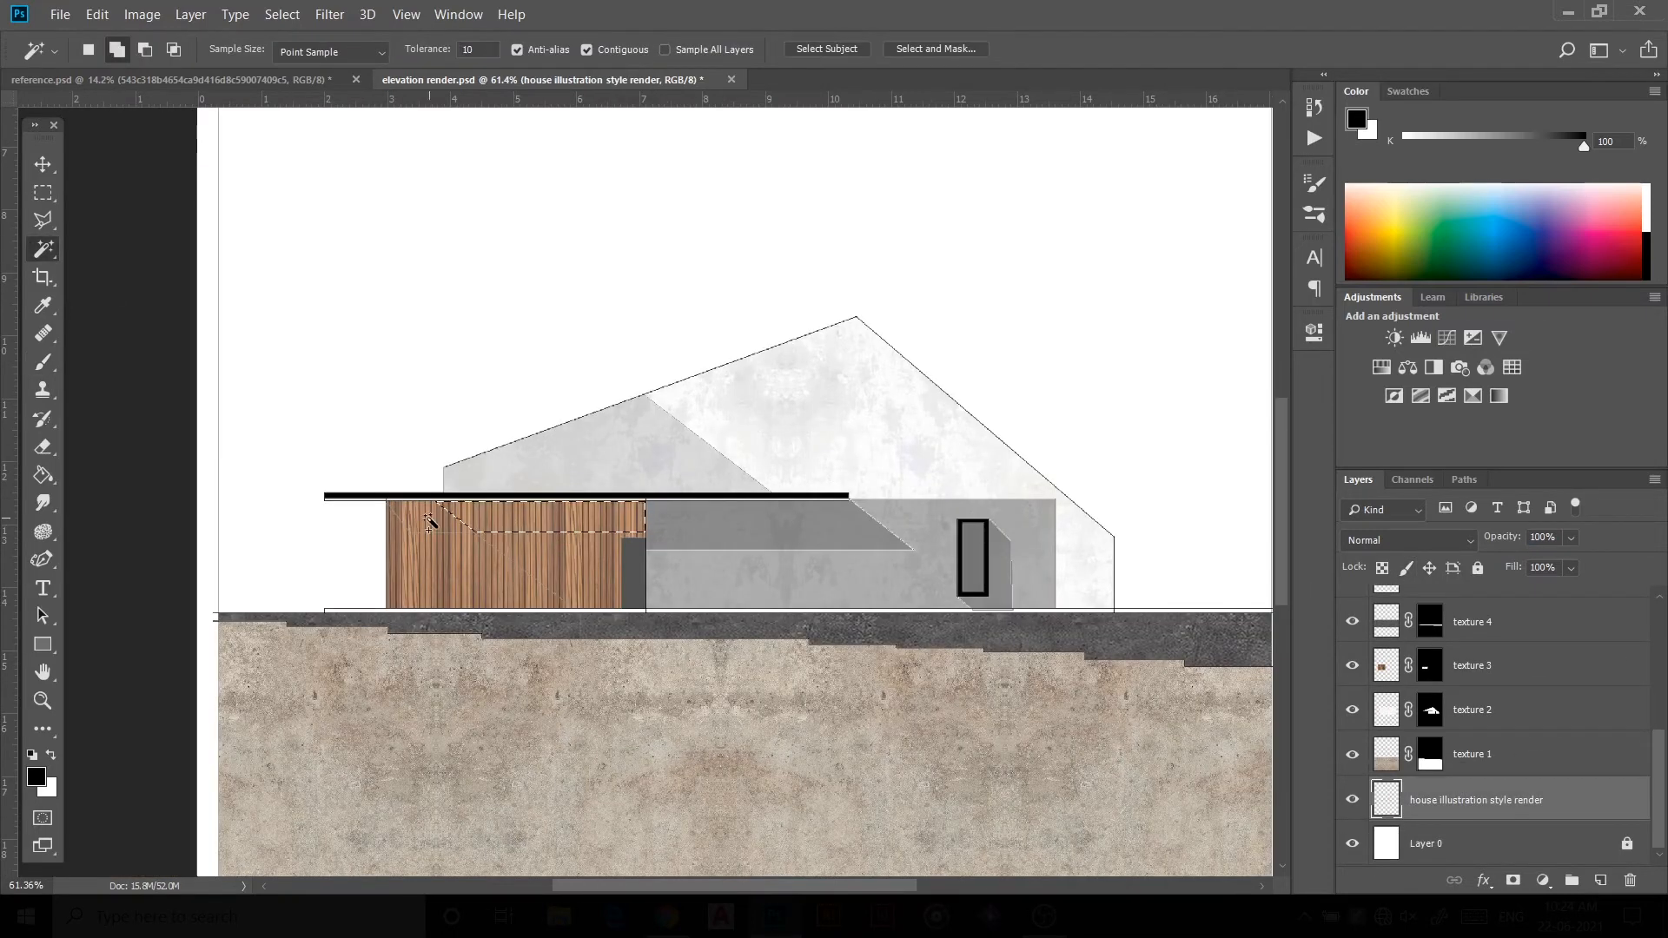
{"action": "left_click", "coordinate": [429, 522]}
{"action": "key", "text": "ctrl+d"}
{"action": "left_click", "coordinate": [519, 521]}
{"action": "scroll", "coordinate": [1434, 646], "scroll_direction": "up", "scroll_amount": 7}
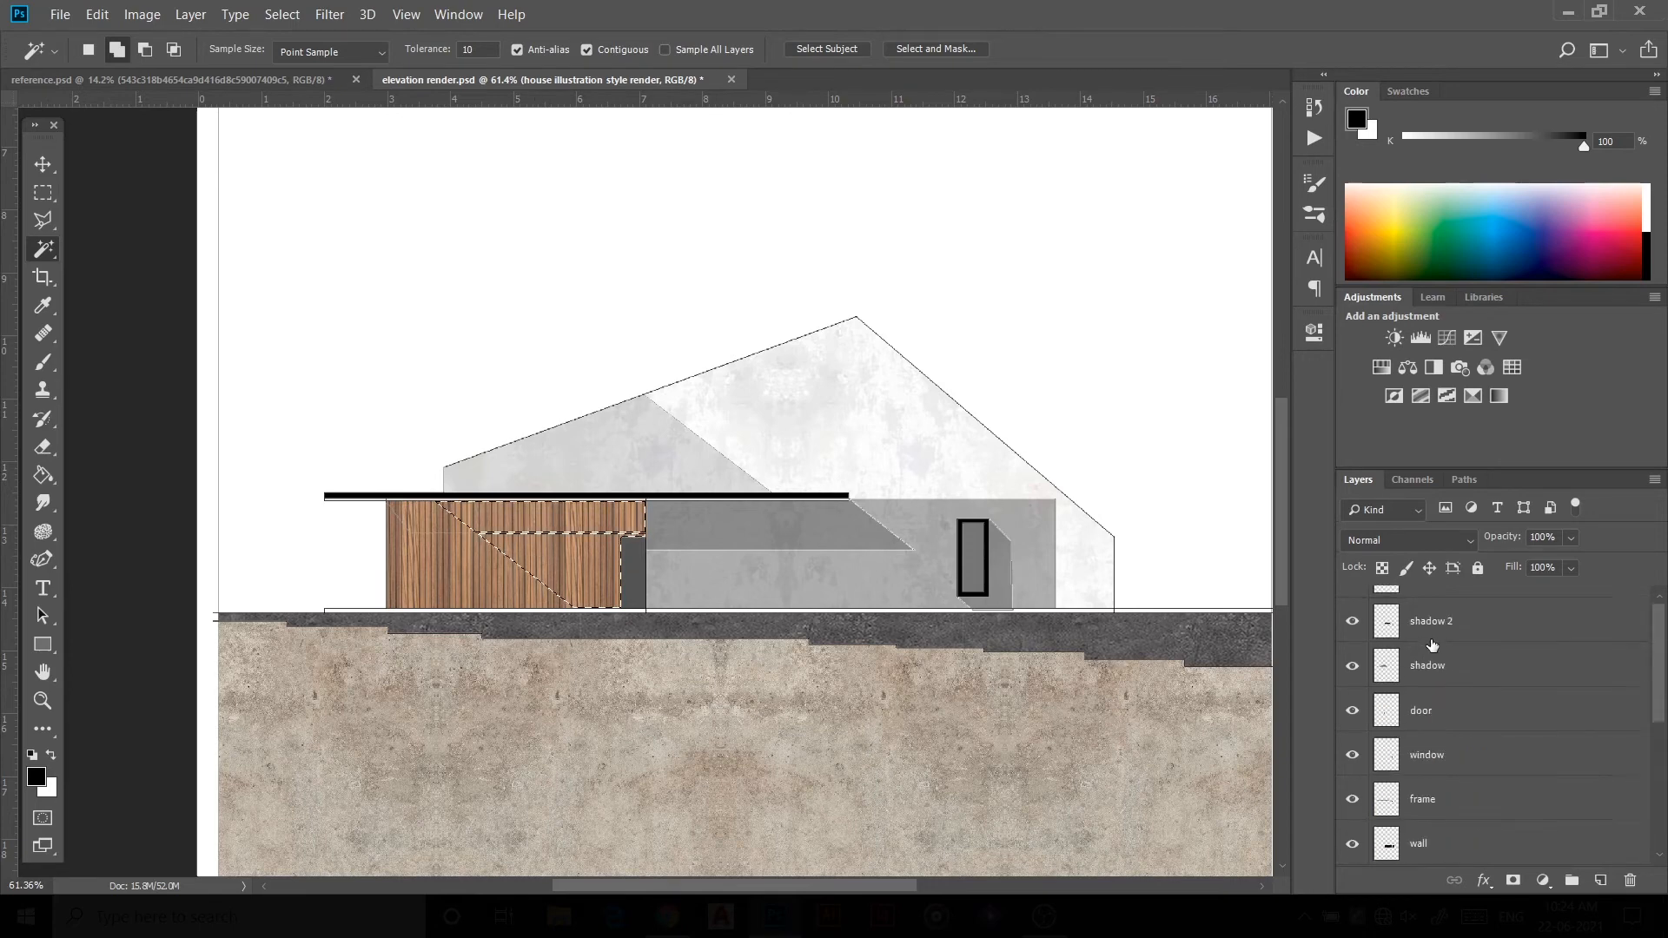
Step: Paint the selection black on the shadow 3 layer, deselect, and set its opacity to 20%
{"action": "left_click", "coordinate": [1437, 611]}
{"action": "key", "text": "b"}
{"action": "mouse_move", "coordinate": [709, 548]}
{"action": "left_mouse_down"}
{"action": "mouse_move", "coordinate": [568, 485]}
{"action": "mouse_move", "coordinate": [522, 492]}
{"action": "mouse_move", "coordinate": [601, 488]}
{"action": "mouse_move", "coordinate": [626, 543]}
{"action": "left_mouse_up"}
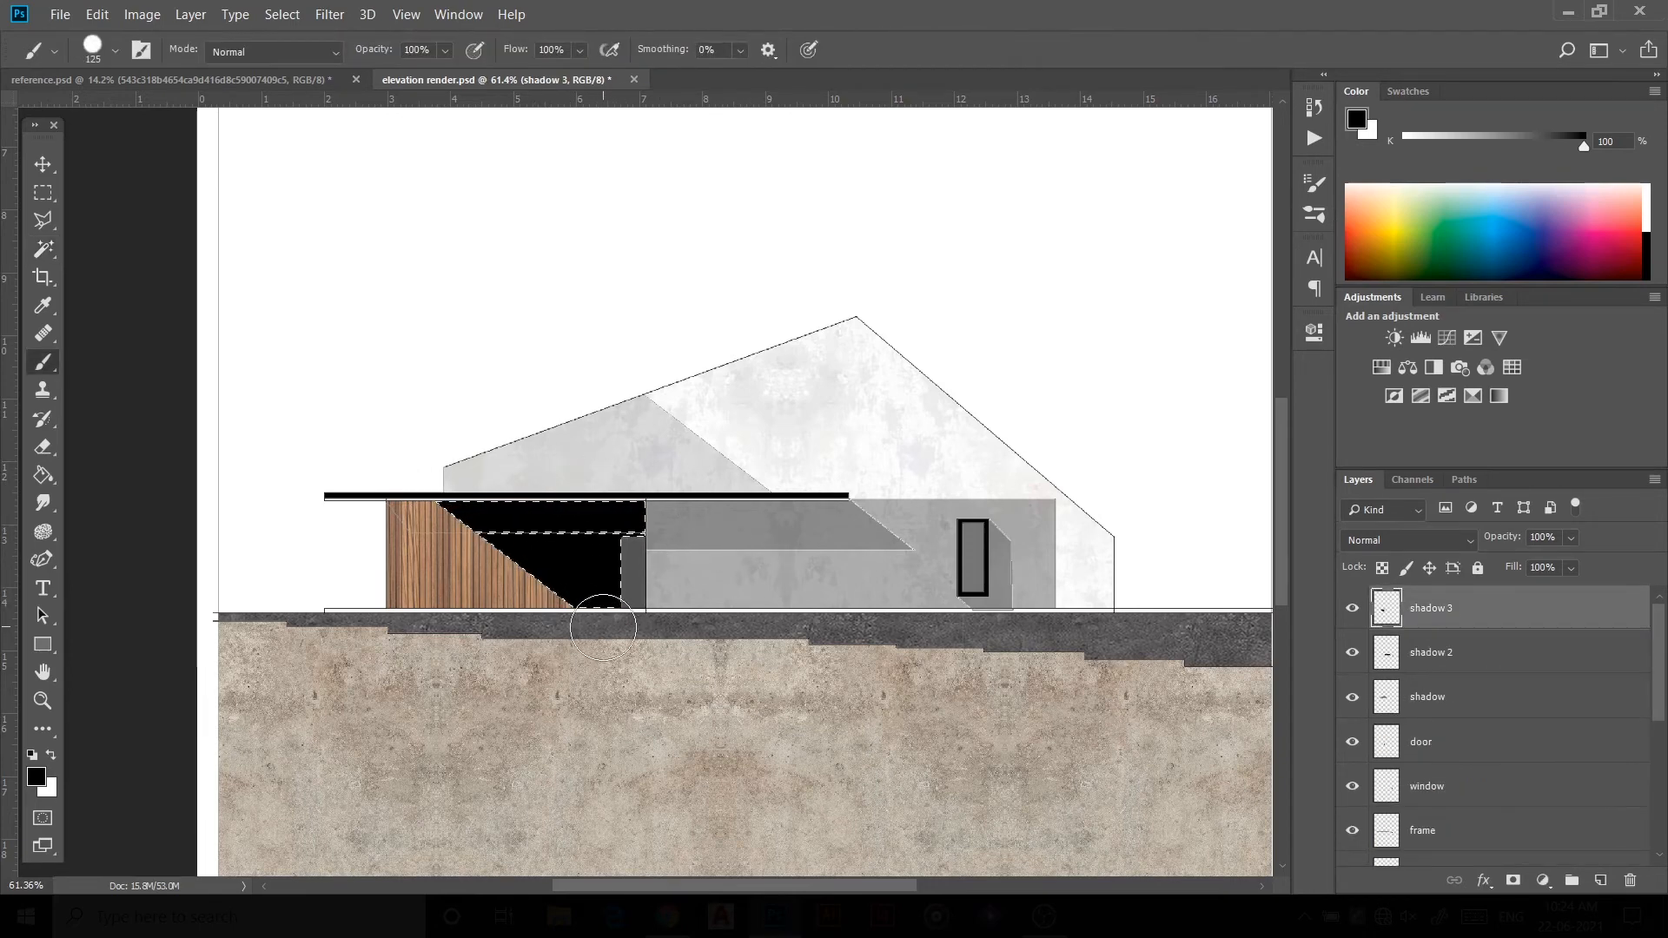
{"action": "key", "text": "ctrl+d"}
{"action": "left_click_drag", "start_coordinate": [1507, 540], "coordinate": [1426, 556]}
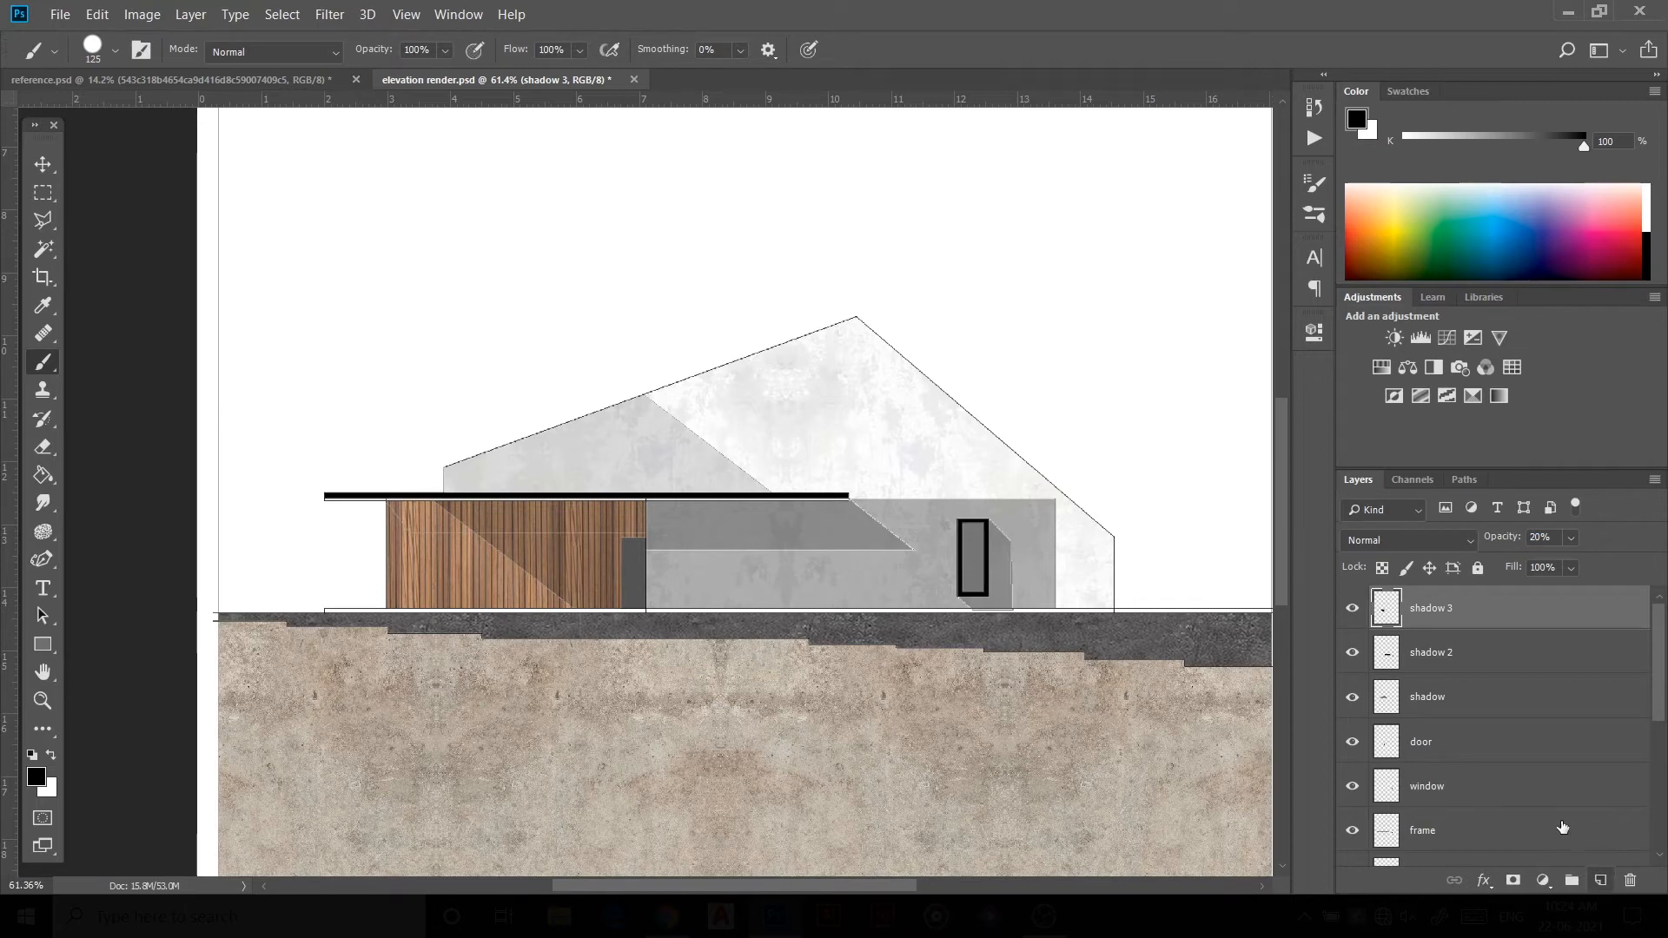
Step: Add a shadow 4 layer and Magic Wand-select the top strip of wood cladding on the drawing layer
{"action": "left_click", "coordinate": [1600, 880]}
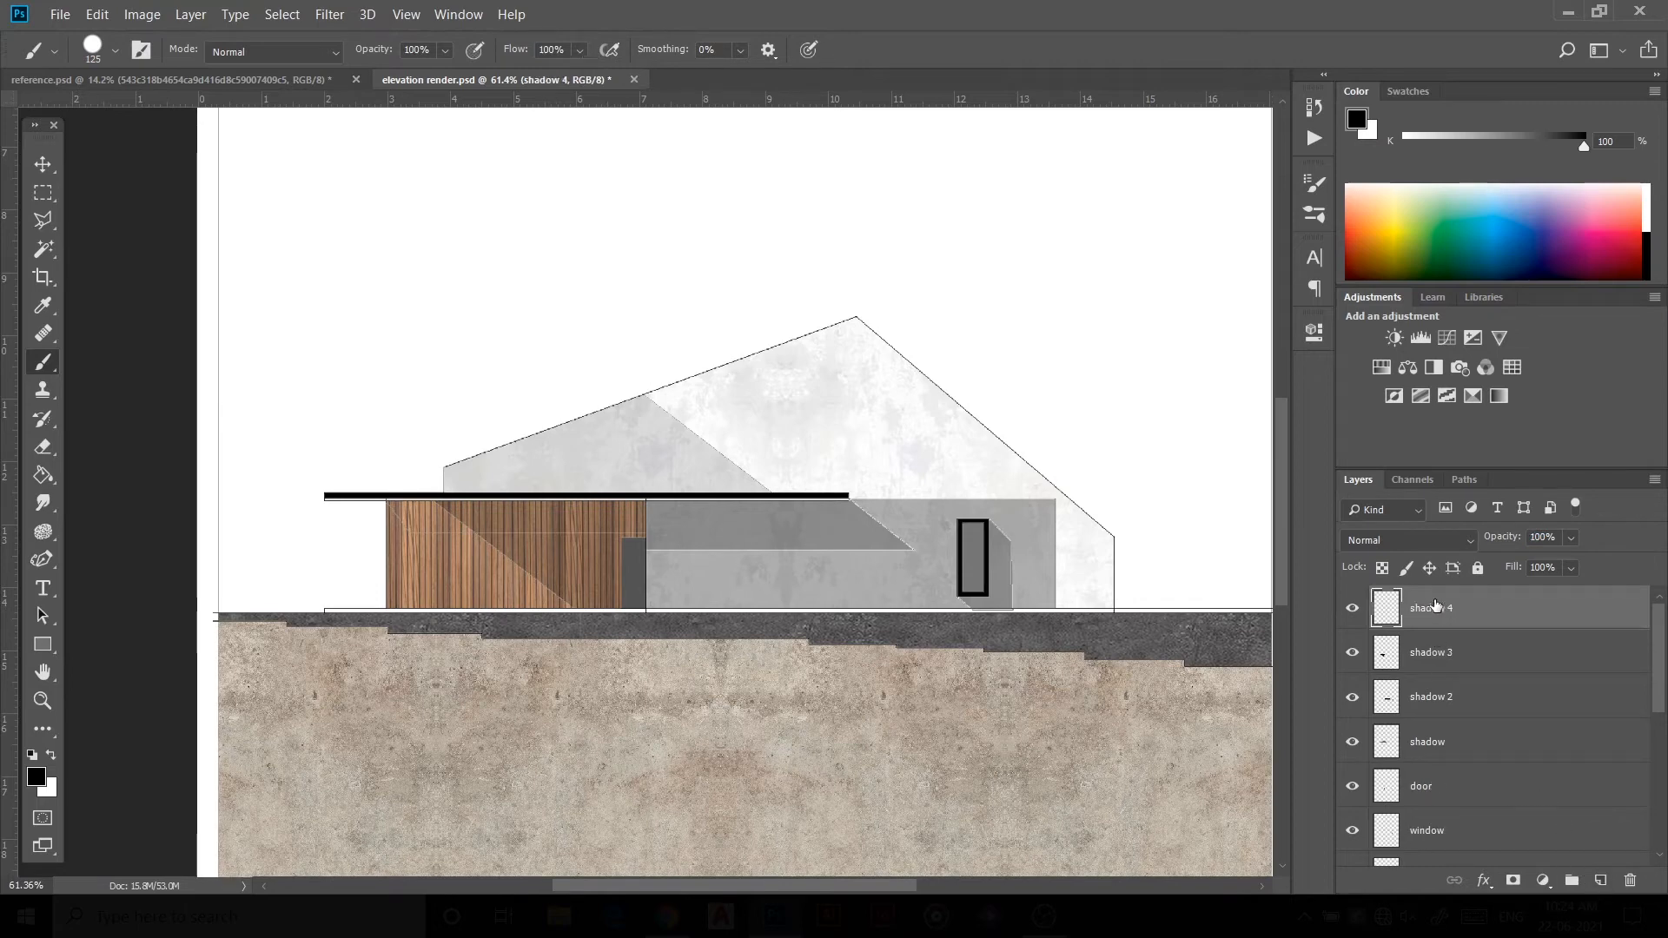
{"action": "scroll", "coordinate": [1436, 606], "scroll_direction": "down", "scroll_amount": 5}
{"action": "left_click", "coordinate": [1475, 800]}
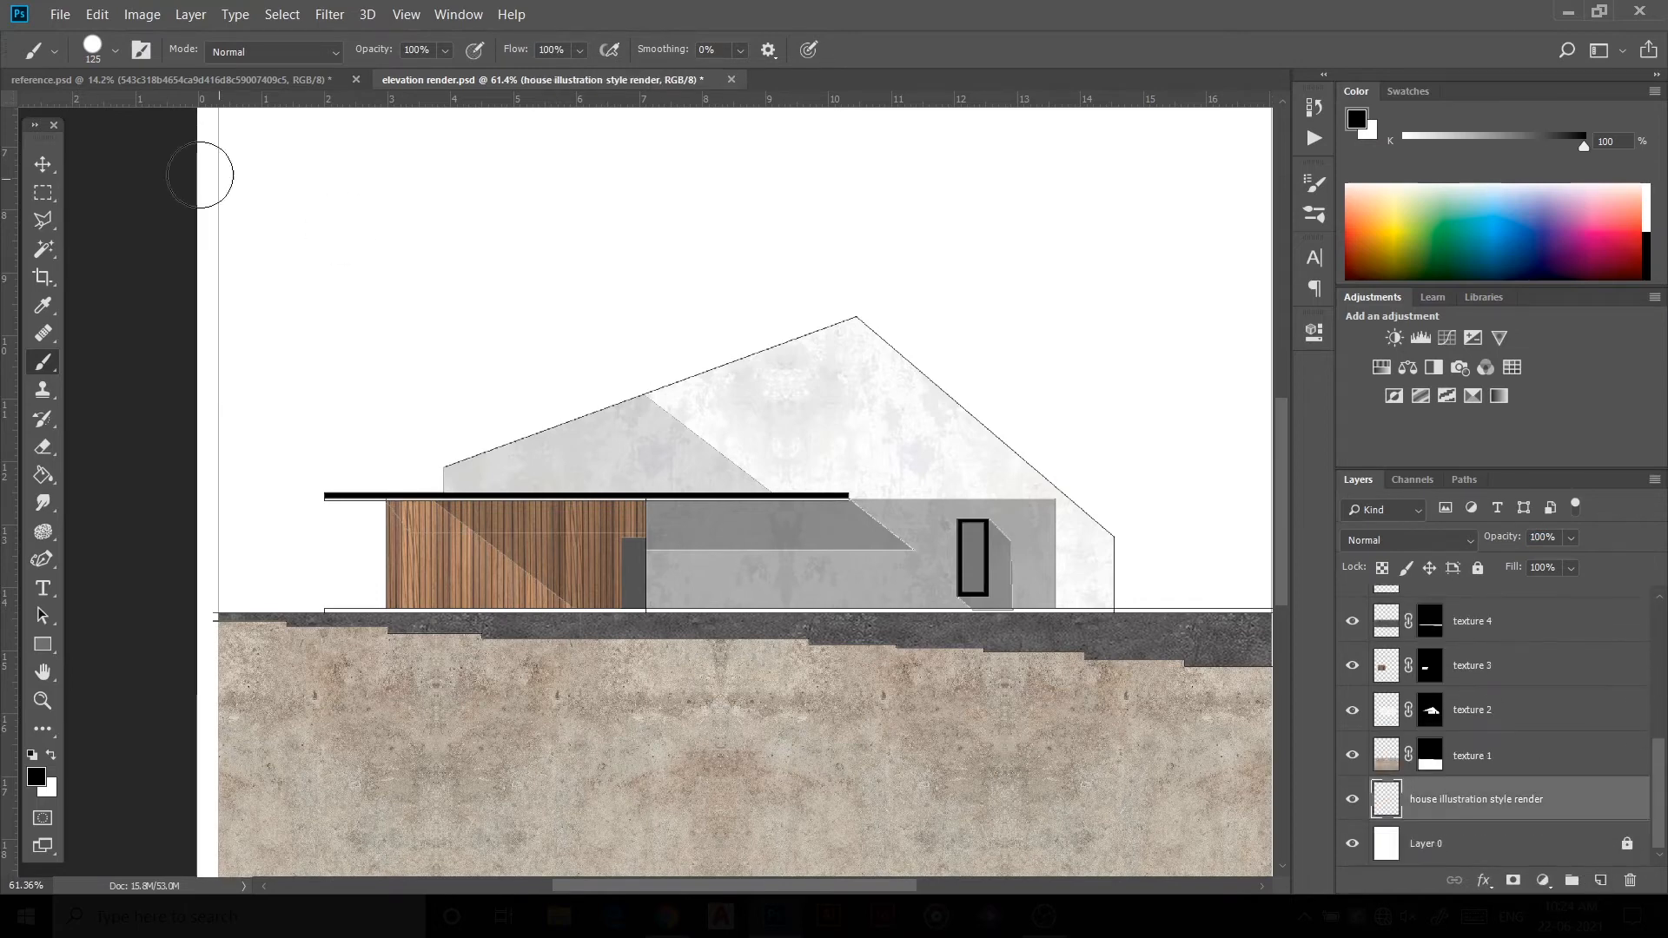
{"action": "left_click", "coordinate": [42, 249]}
{"action": "left_click", "coordinate": [415, 516]}
{"action": "left_click", "coordinate": [488, 524]}
{"action": "scroll", "coordinate": [1514, 677], "scroll_direction": "up", "scroll_amount": 5}
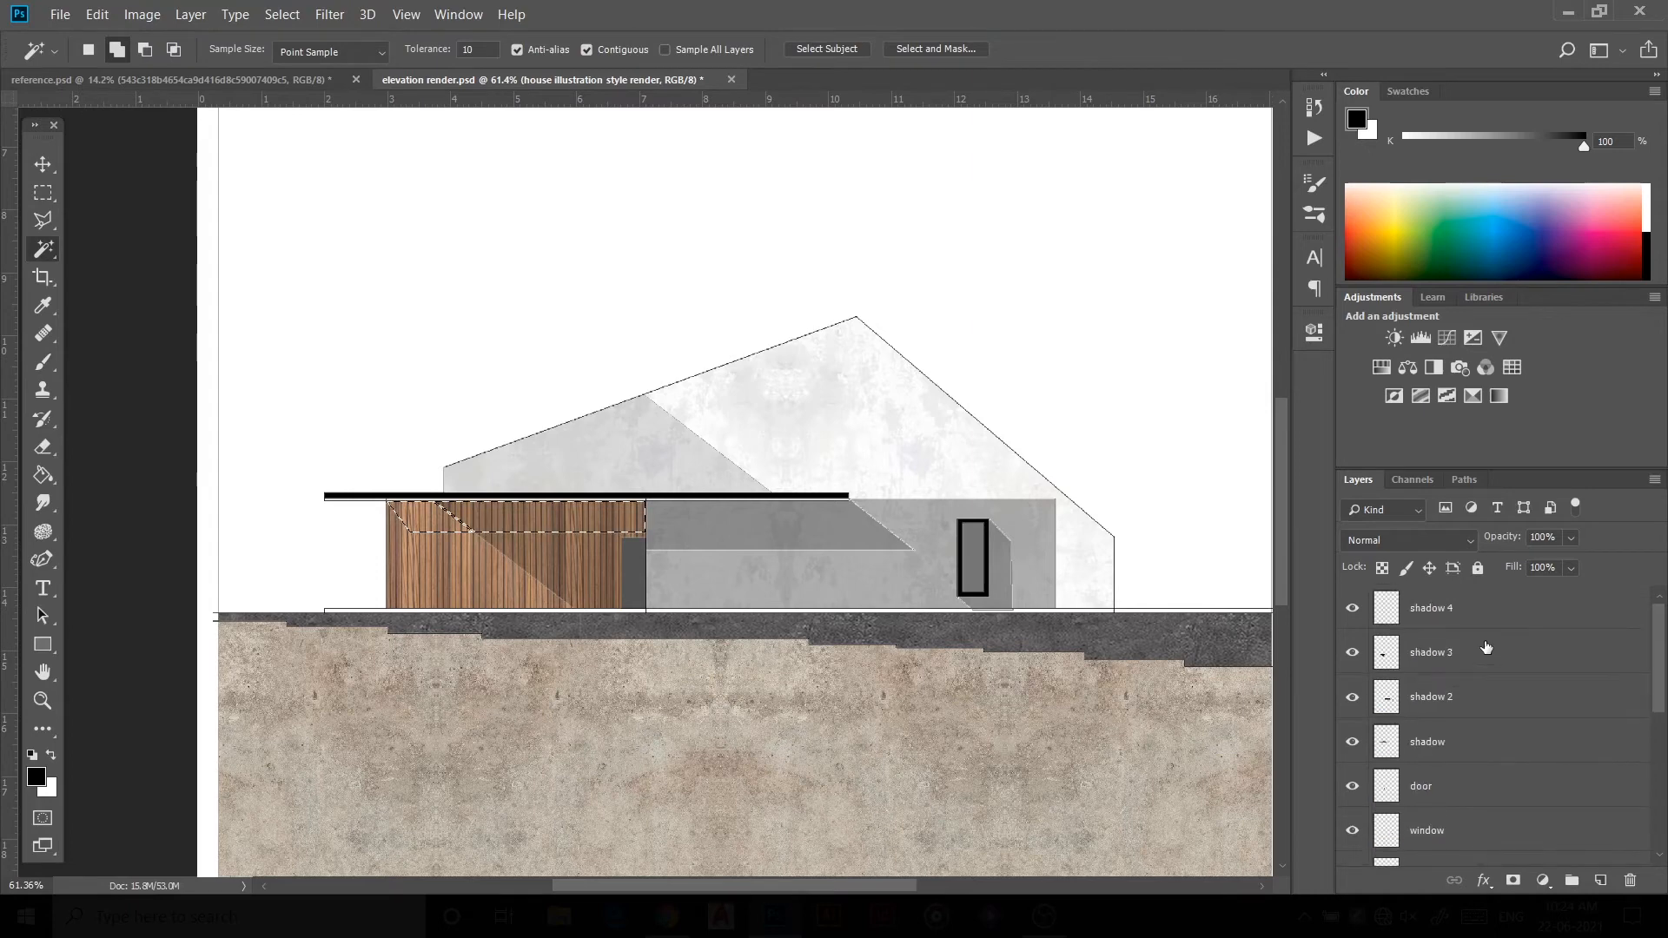
Step: Paint the selected strip black on the shadow 4 layer and lower the layer's opacity
{"action": "left_click", "coordinate": [1472, 612]}
{"action": "key", "text": "b"}
{"action": "mouse_move", "coordinate": [637, 473]}
{"action": "left_mouse_down"}
{"action": "mouse_move", "coordinate": [742, 486]}
{"action": "mouse_move", "coordinate": [249, 517]}
{"action": "mouse_move", "coordinate": [834, 555]}
{"action": "left_mouse_up"}
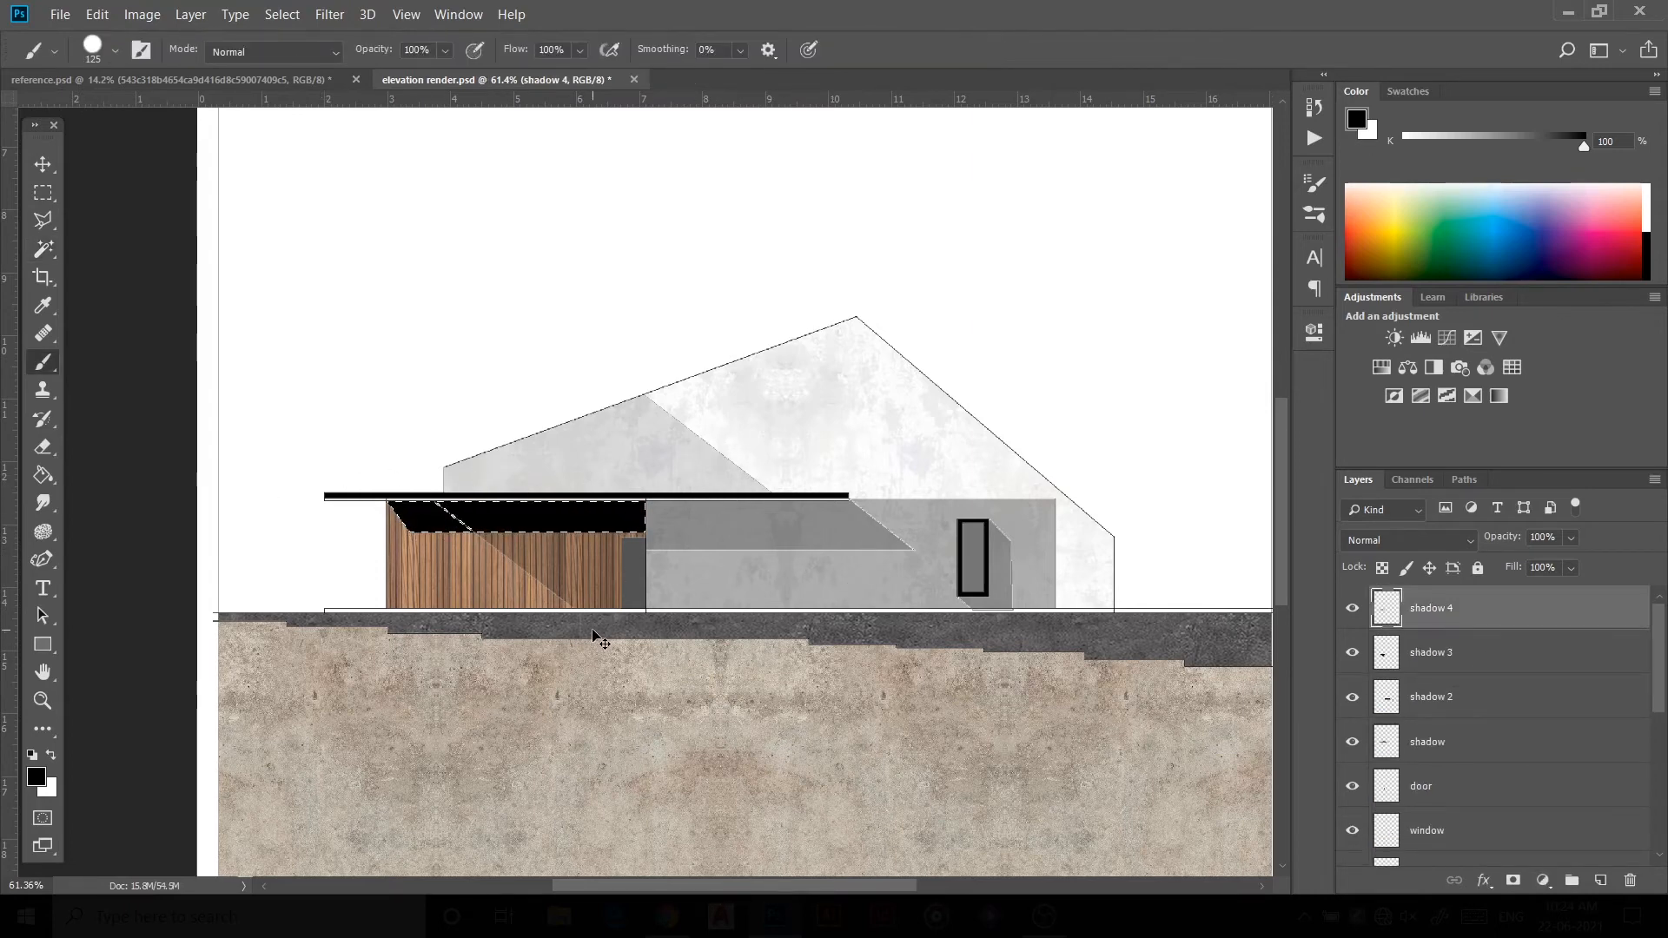
{"action": "left_click_drag", "start_coordinate": [1501, 545], "coordinate": [1420, 569]}
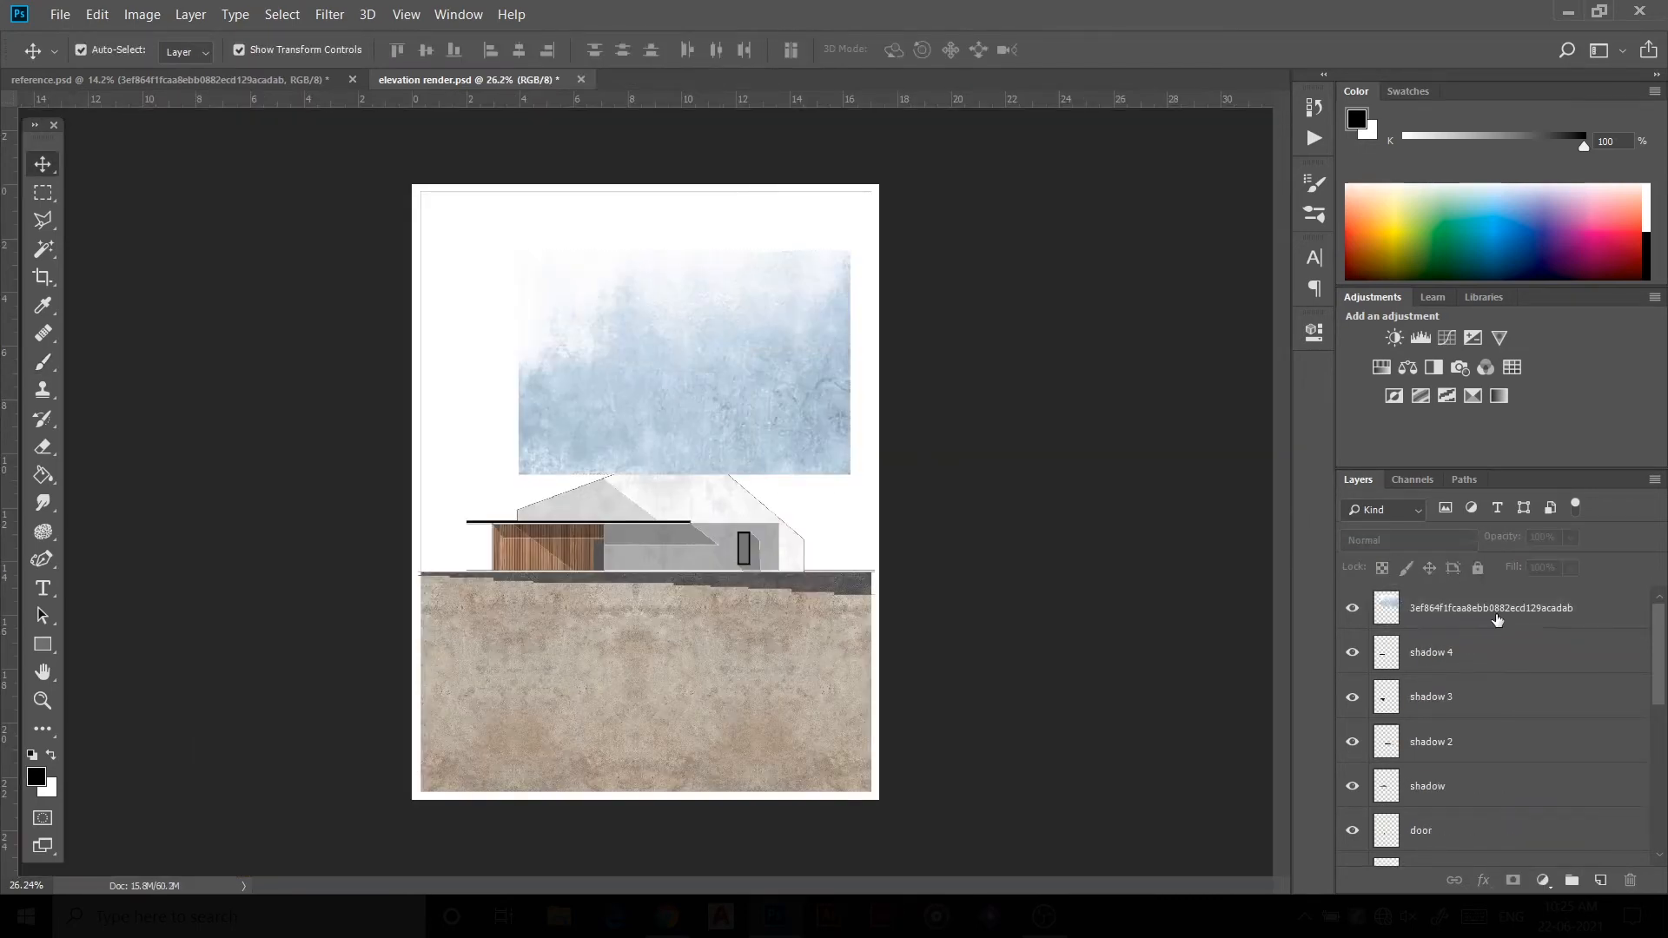
Step: Rename the pasted sky image layer as sky
{"action": "double_click", "coordinate": [1482, 608]}
{"action": "type", "text": "sky"}
{"action": "key", "text": "Return"}
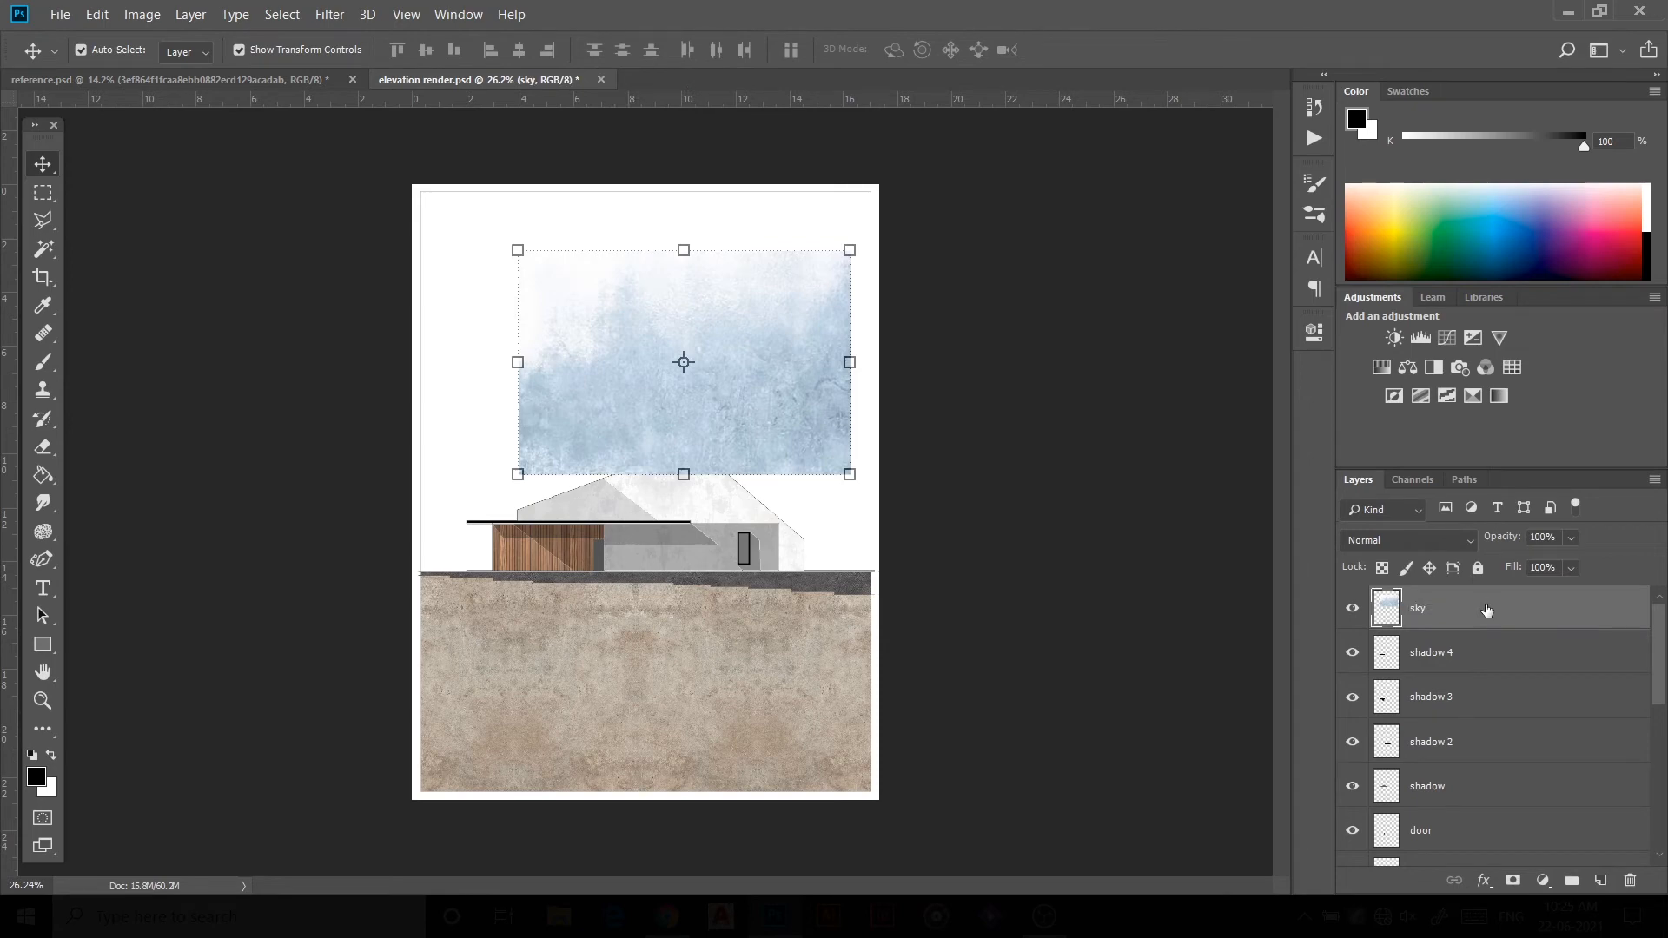
Step: Move the sky layer beneath the drawing layer, then position and scale the sky image to fill the sheet down to the ground line
{"action": "left_click_drag", "start_coordinate": [1486, 610], "coordinate": [1489, 821]}
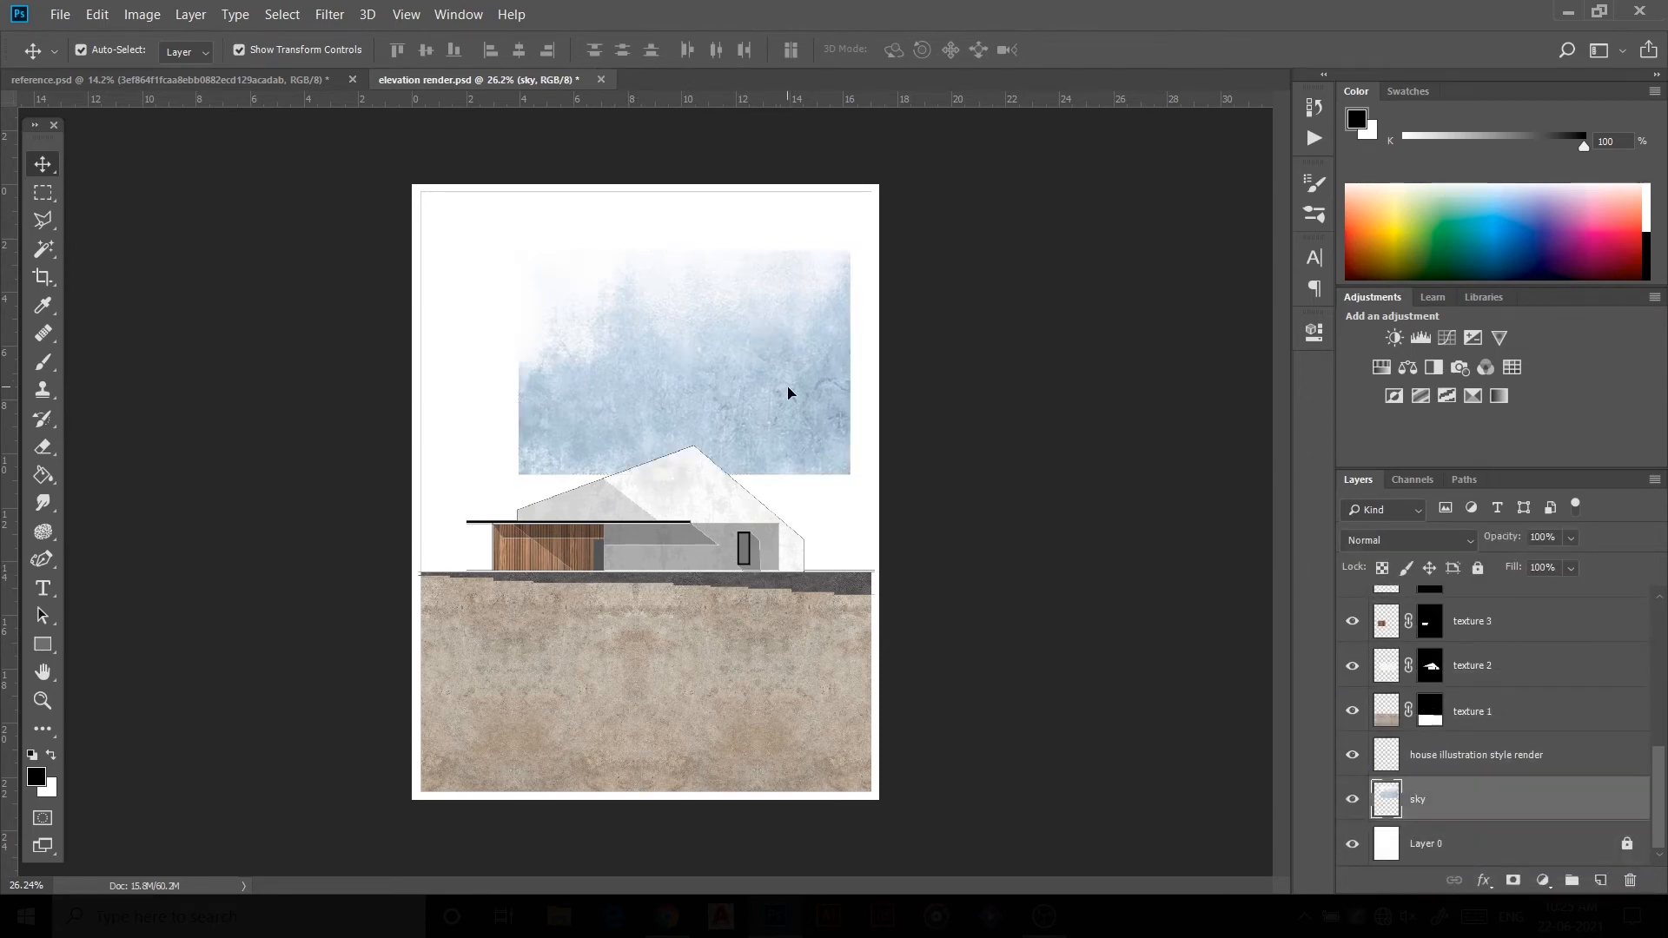
{"action": "left_click_drag", "start_coordinate": [788, 392], "coordinate": [687, 494]}
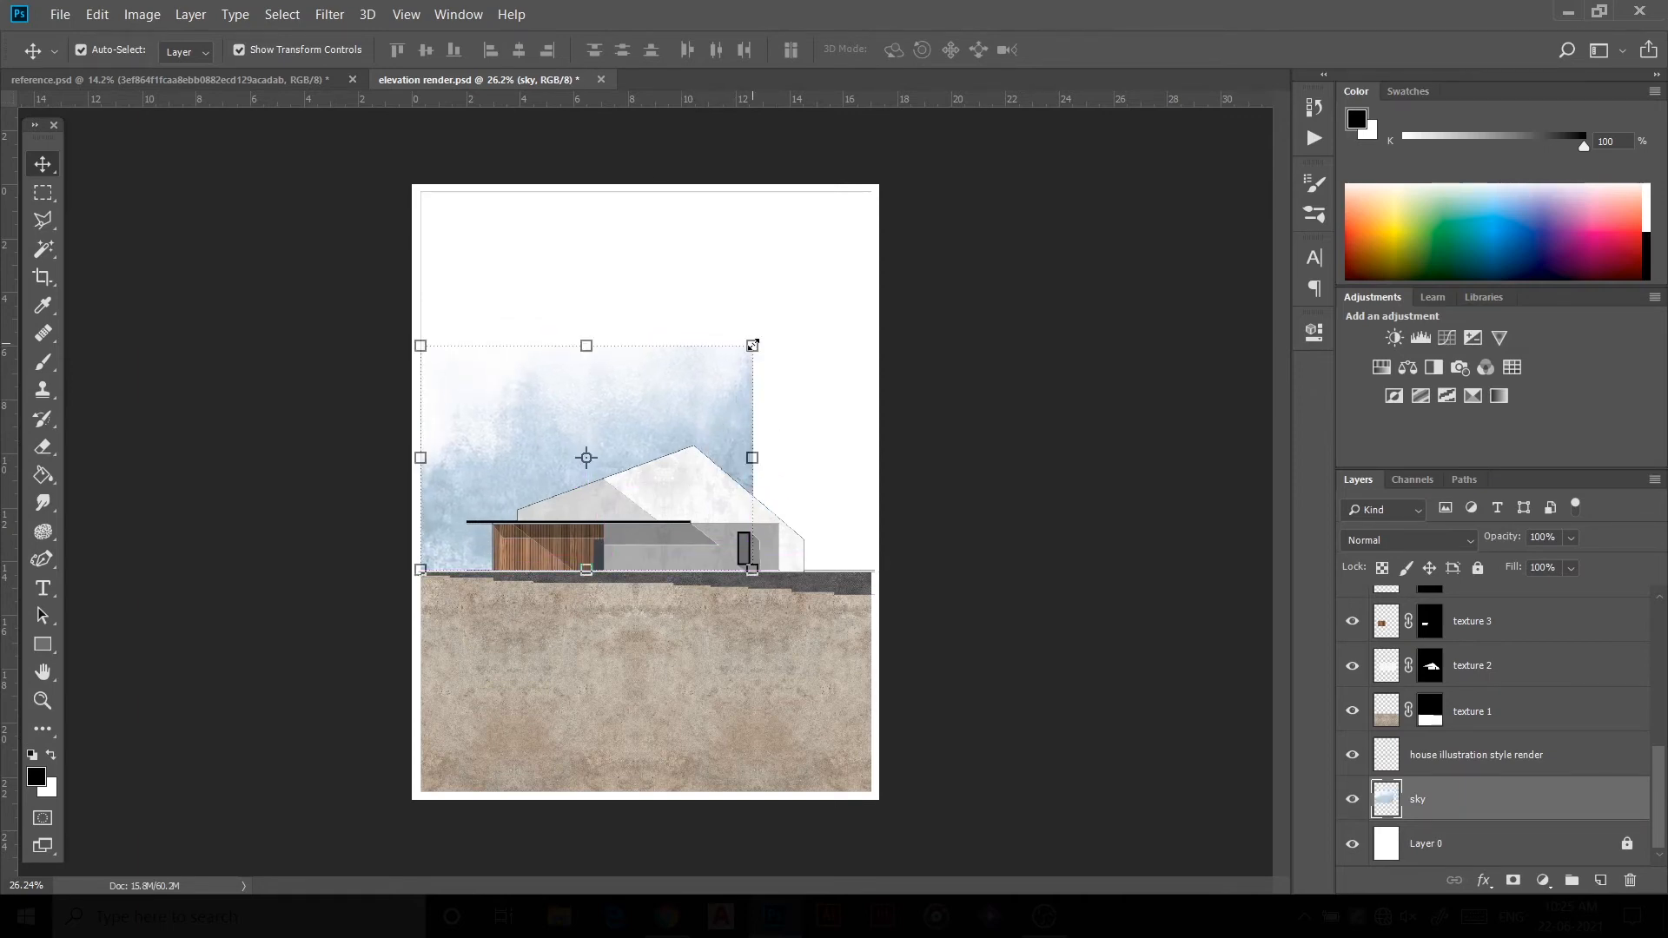
{"action": "left_click_drag", "start_coordinate": [752, 345], "coordinate": [853, 243]}
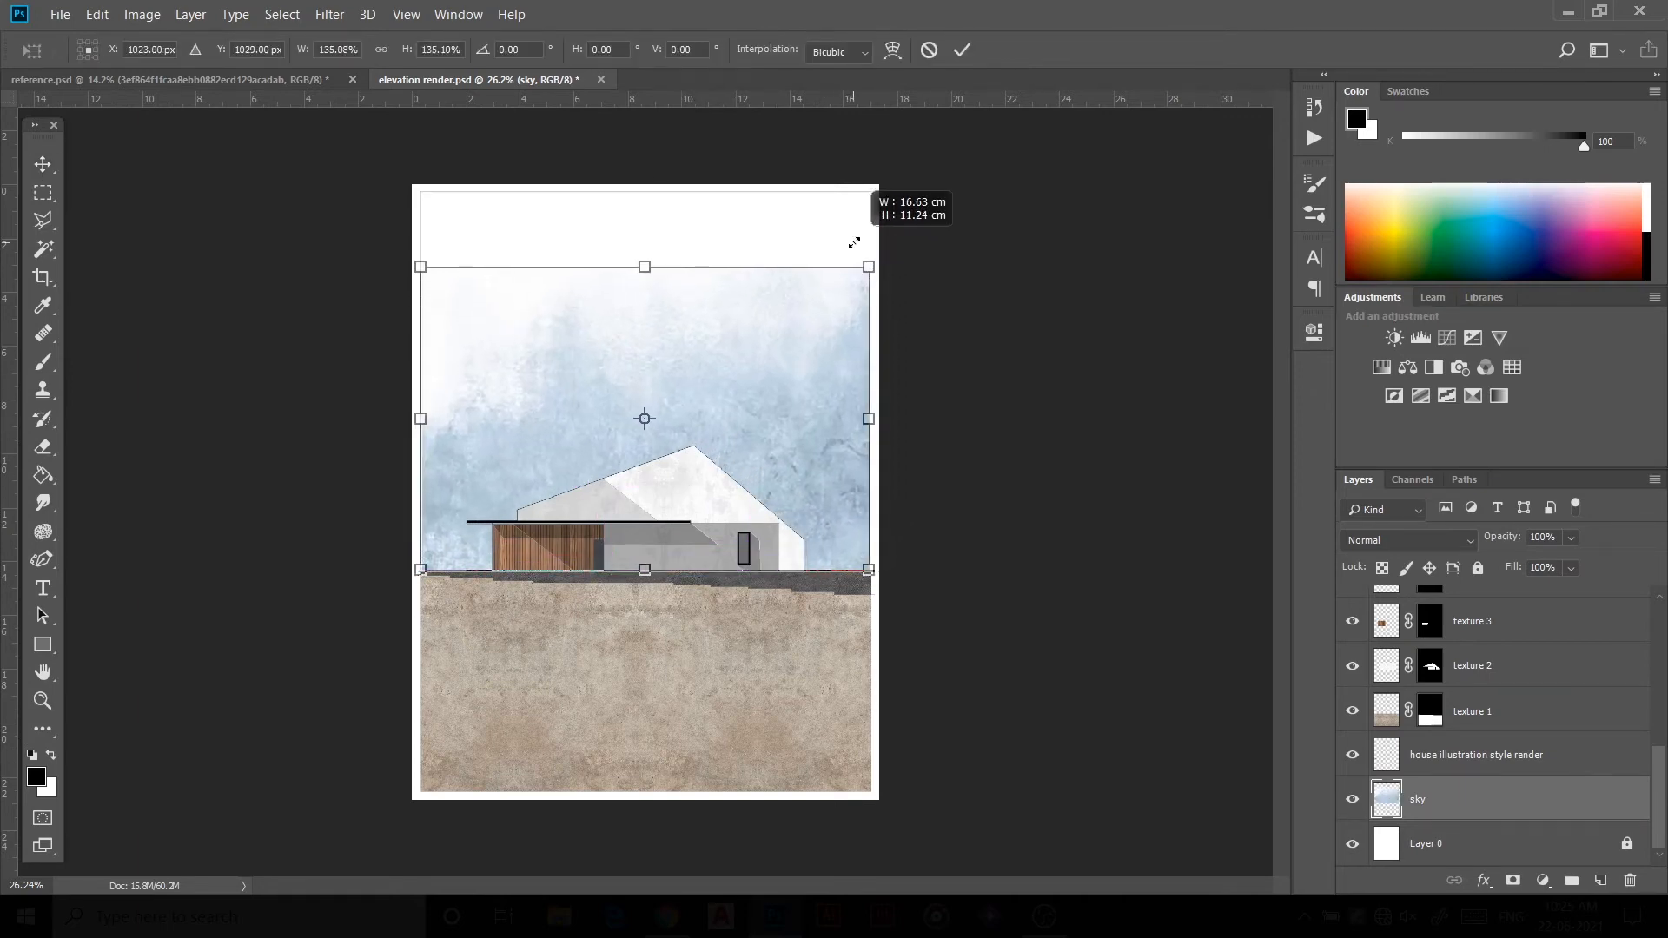
{"action": "left_click", "coordinate": [962, 49]}
Step: Widen the sky image slightly so it reaches the sheet's right edge
{"action": "left_click", "coordinate": [811, 596]}
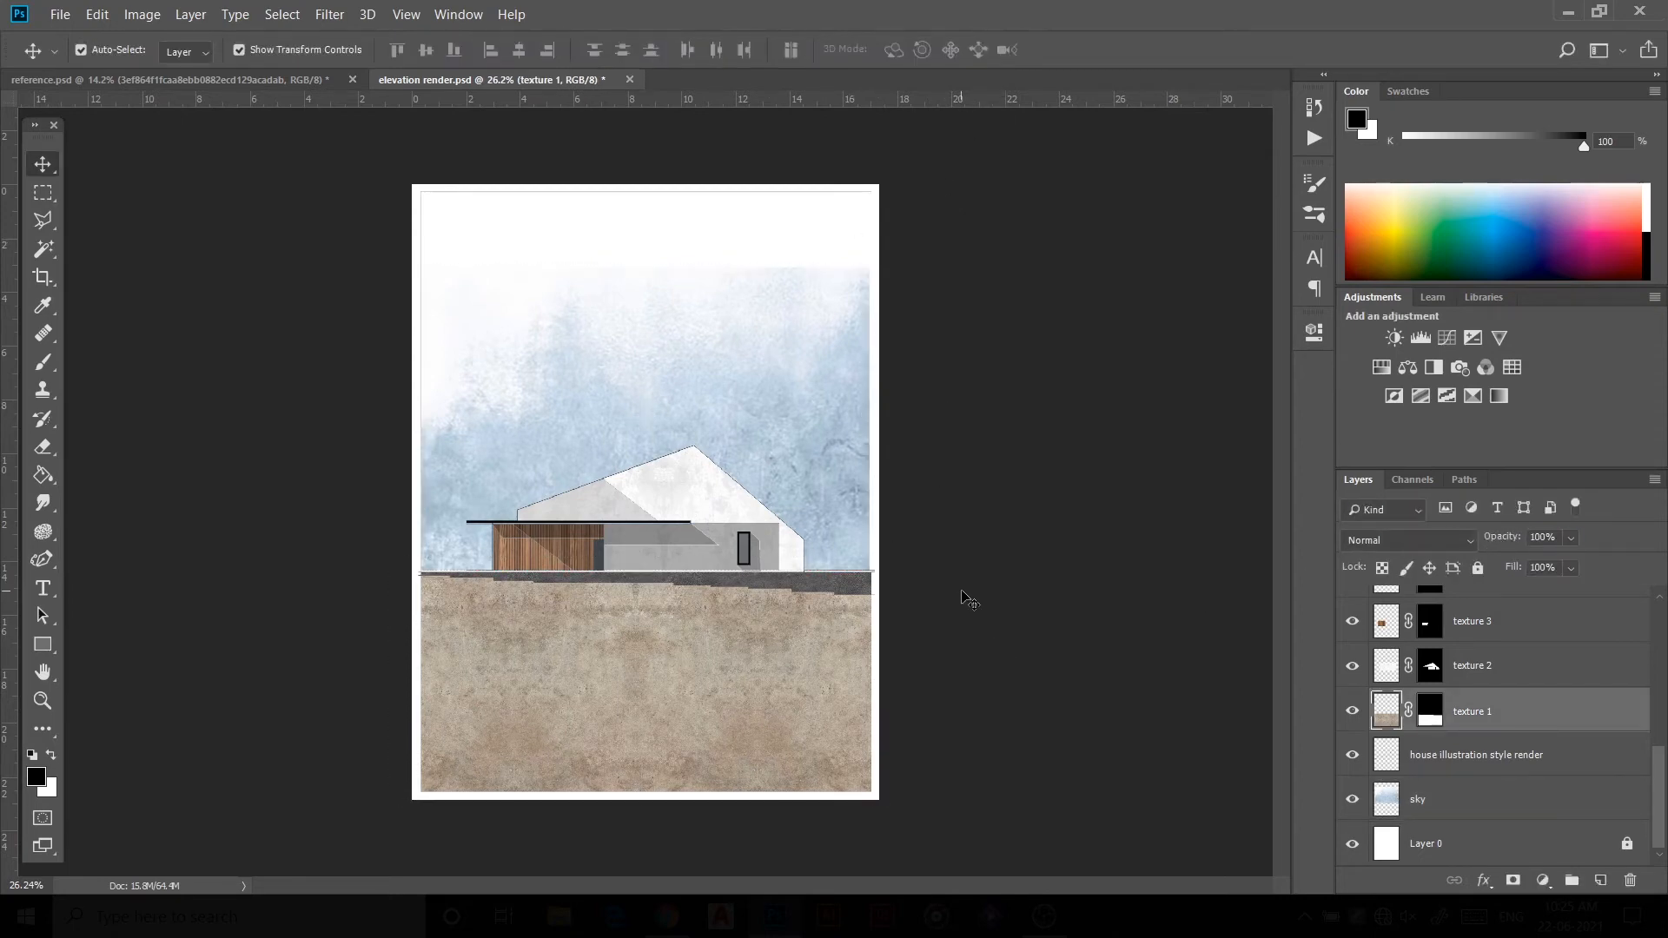
{"action": "left_click", "coordinate": [826, 457]}
{"action": "scroll", "coordinate": [826, 458], "scroll_direction": "up", "scroll_amount": 2}
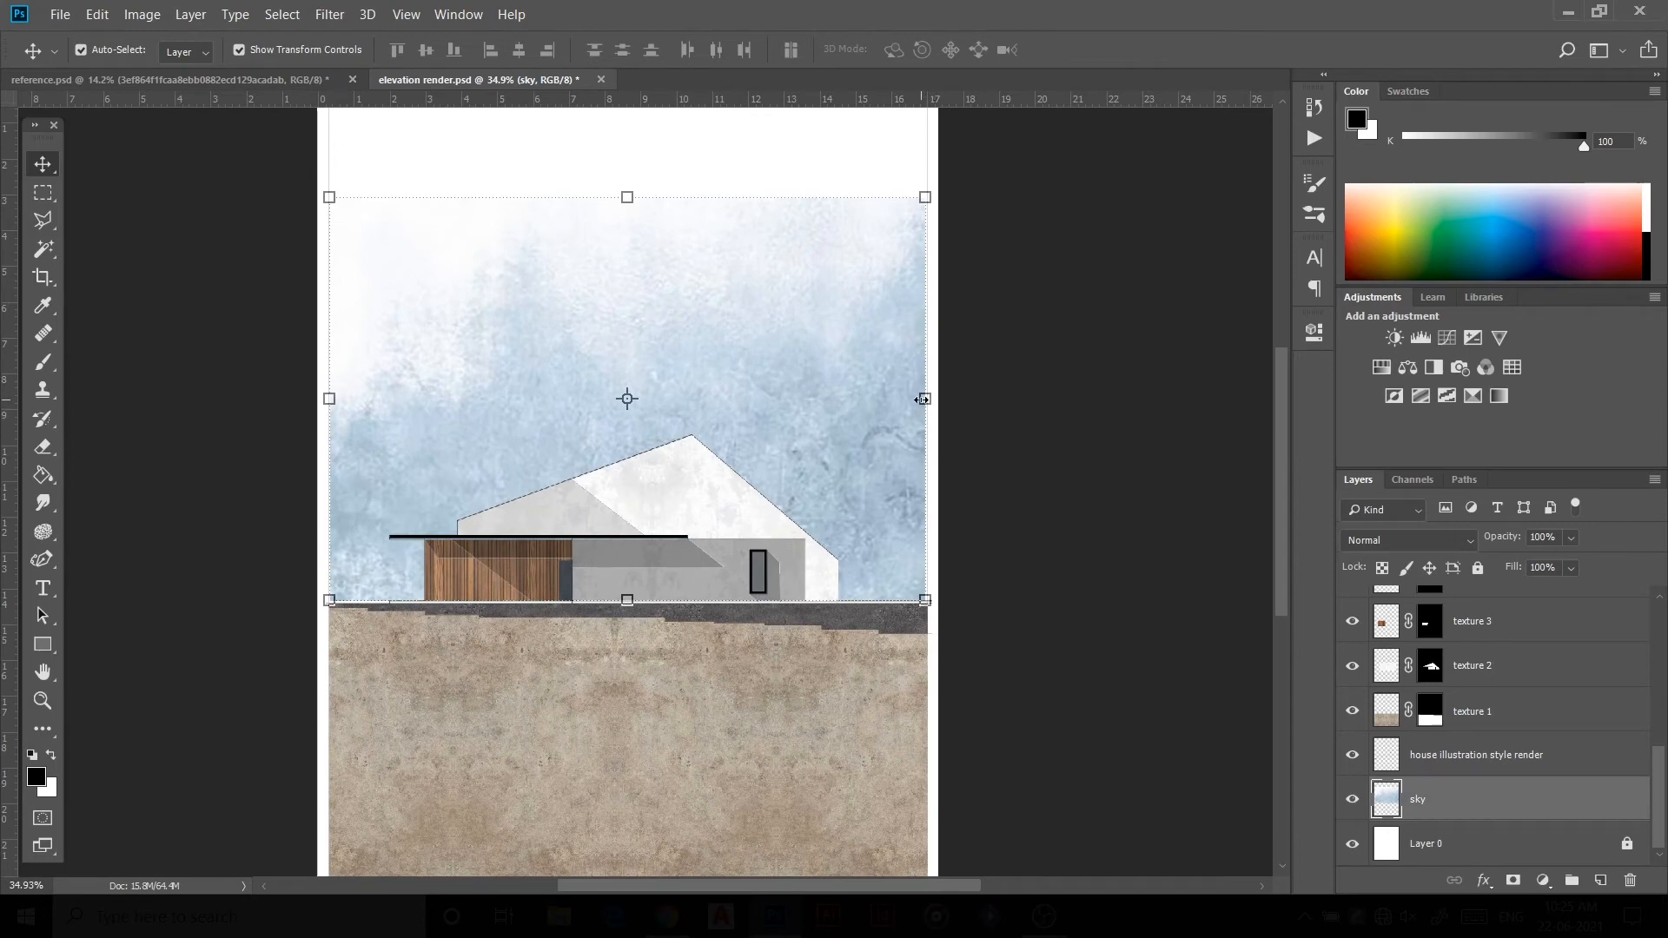
{"action": "left_click_drag", "start_coordinate": [922, 399], "coordinate": [926, 399]}
{"action": "left_click", "coordinate": [961, 49]}
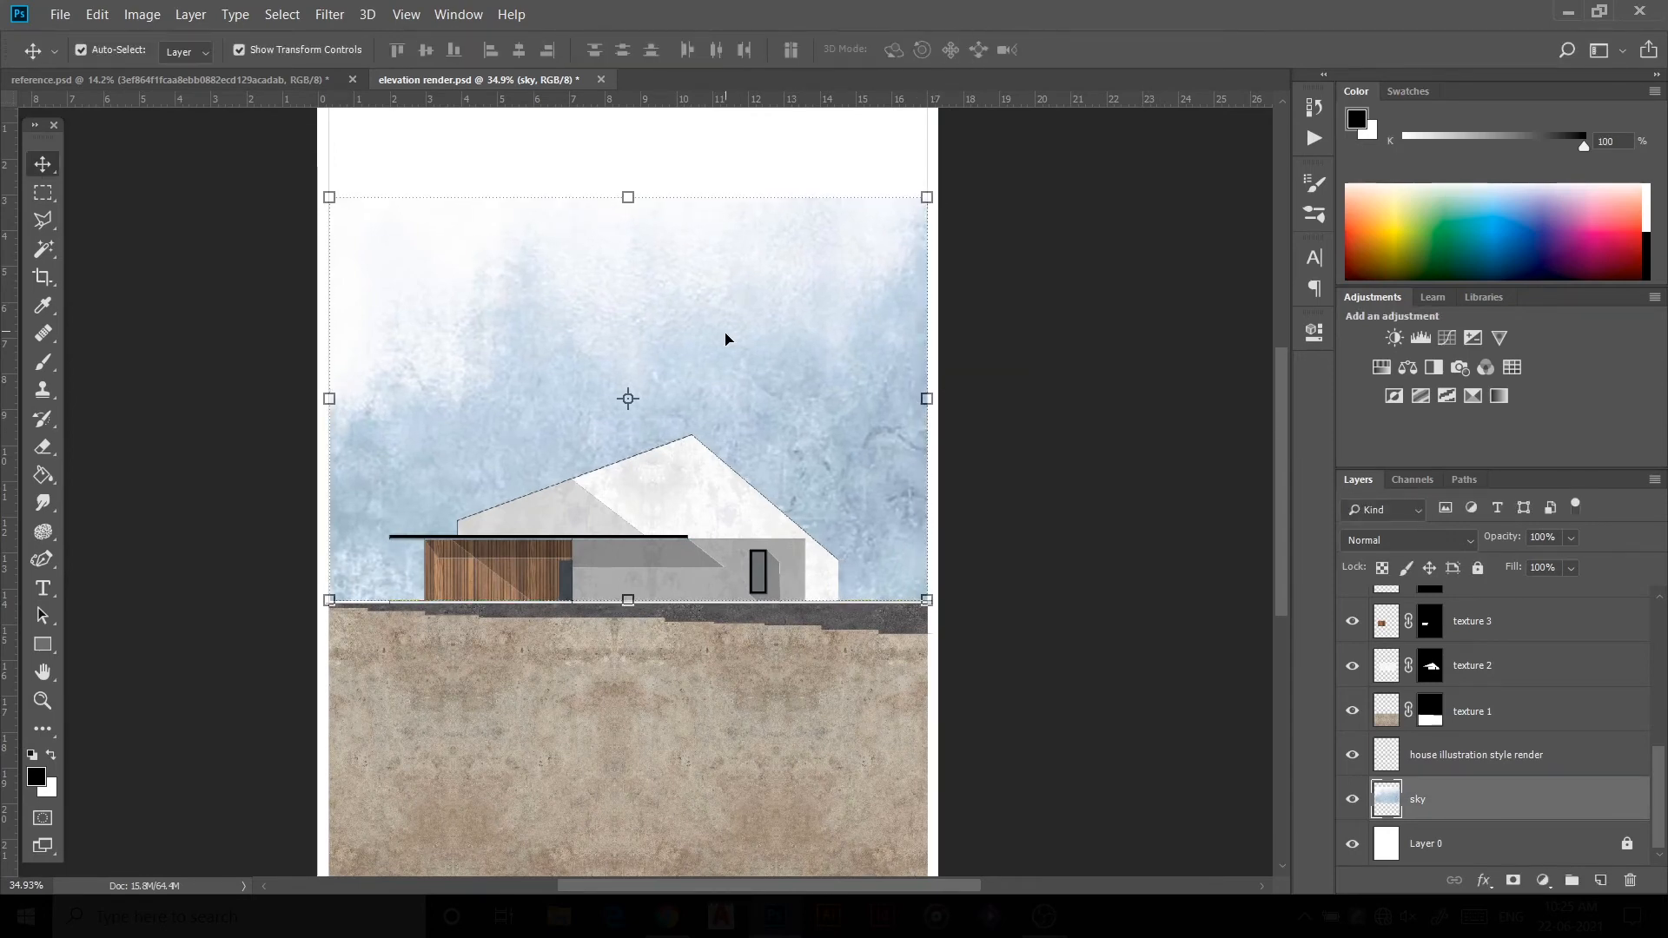
Step: Nudge the sky image slightly down and to the left
{"action": "scroll", "coordinate": [726, 338], "scroll_direction": "down", "scroll_amount": 2}
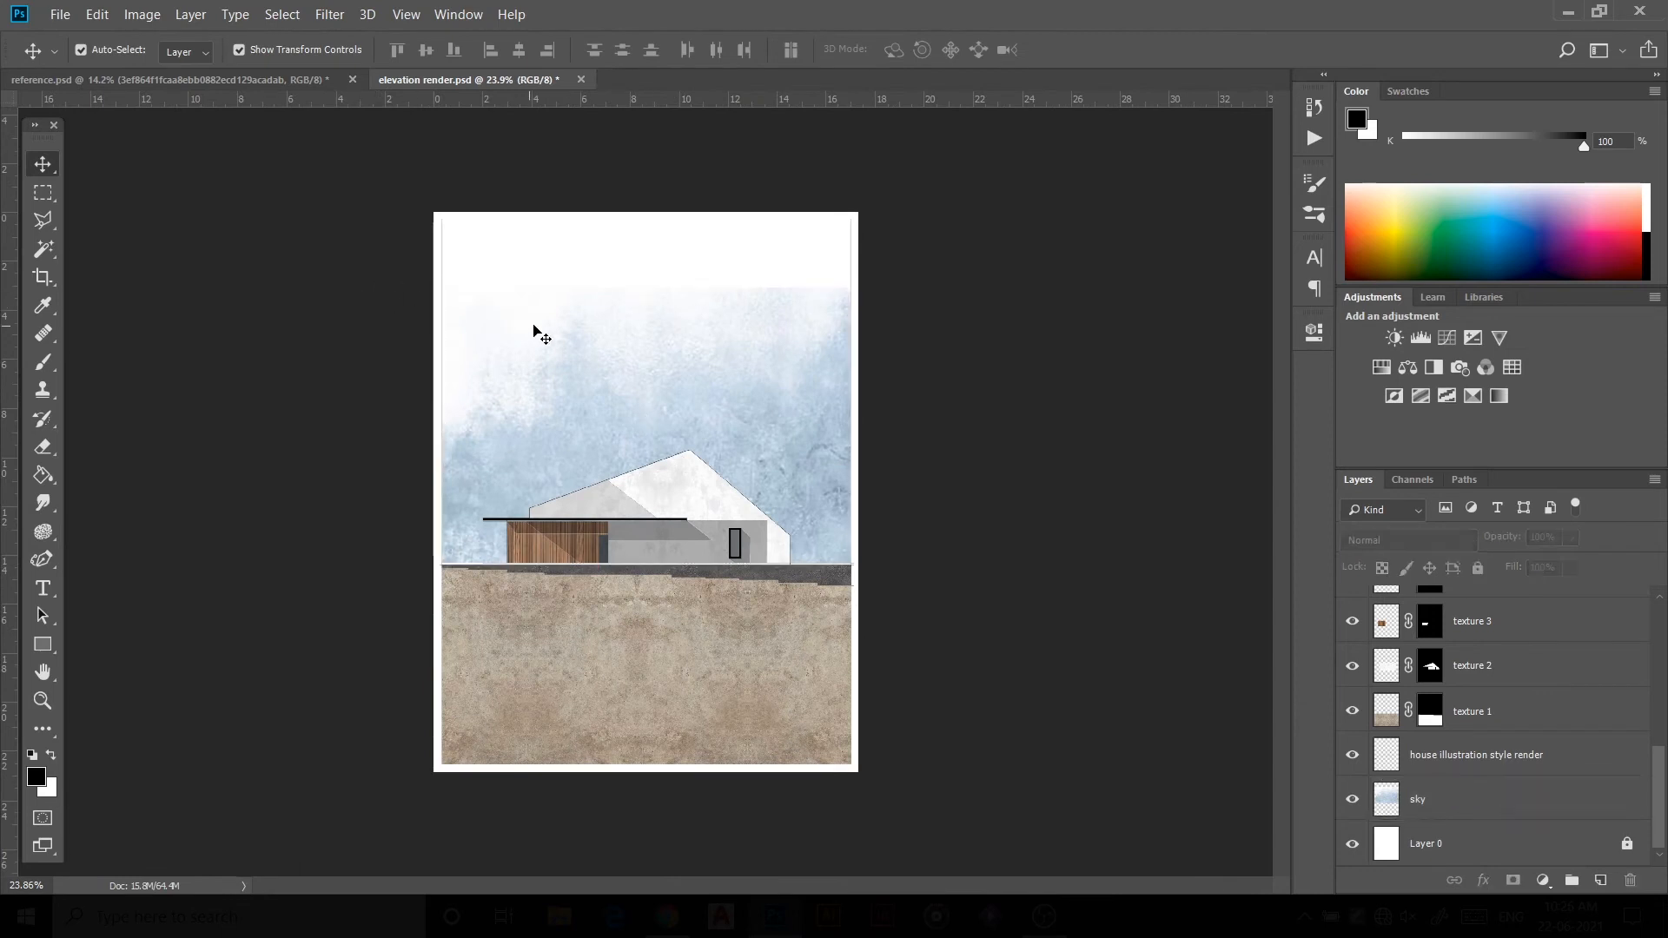
{"action": "mouse_move", "coordinate": [644, 287]}
{"action": "left_mouse_down"}
{"action": "mouse_move", "coordinate": [644, 216]}
{"action": "mouse_move", "coordinate": [638, 307]}
{"action": "mouse_move", "coordinate": [641, 291]}
{"action": "left_mouse_up"}
{"action": "left_click", "coordinate": [963, 52]}
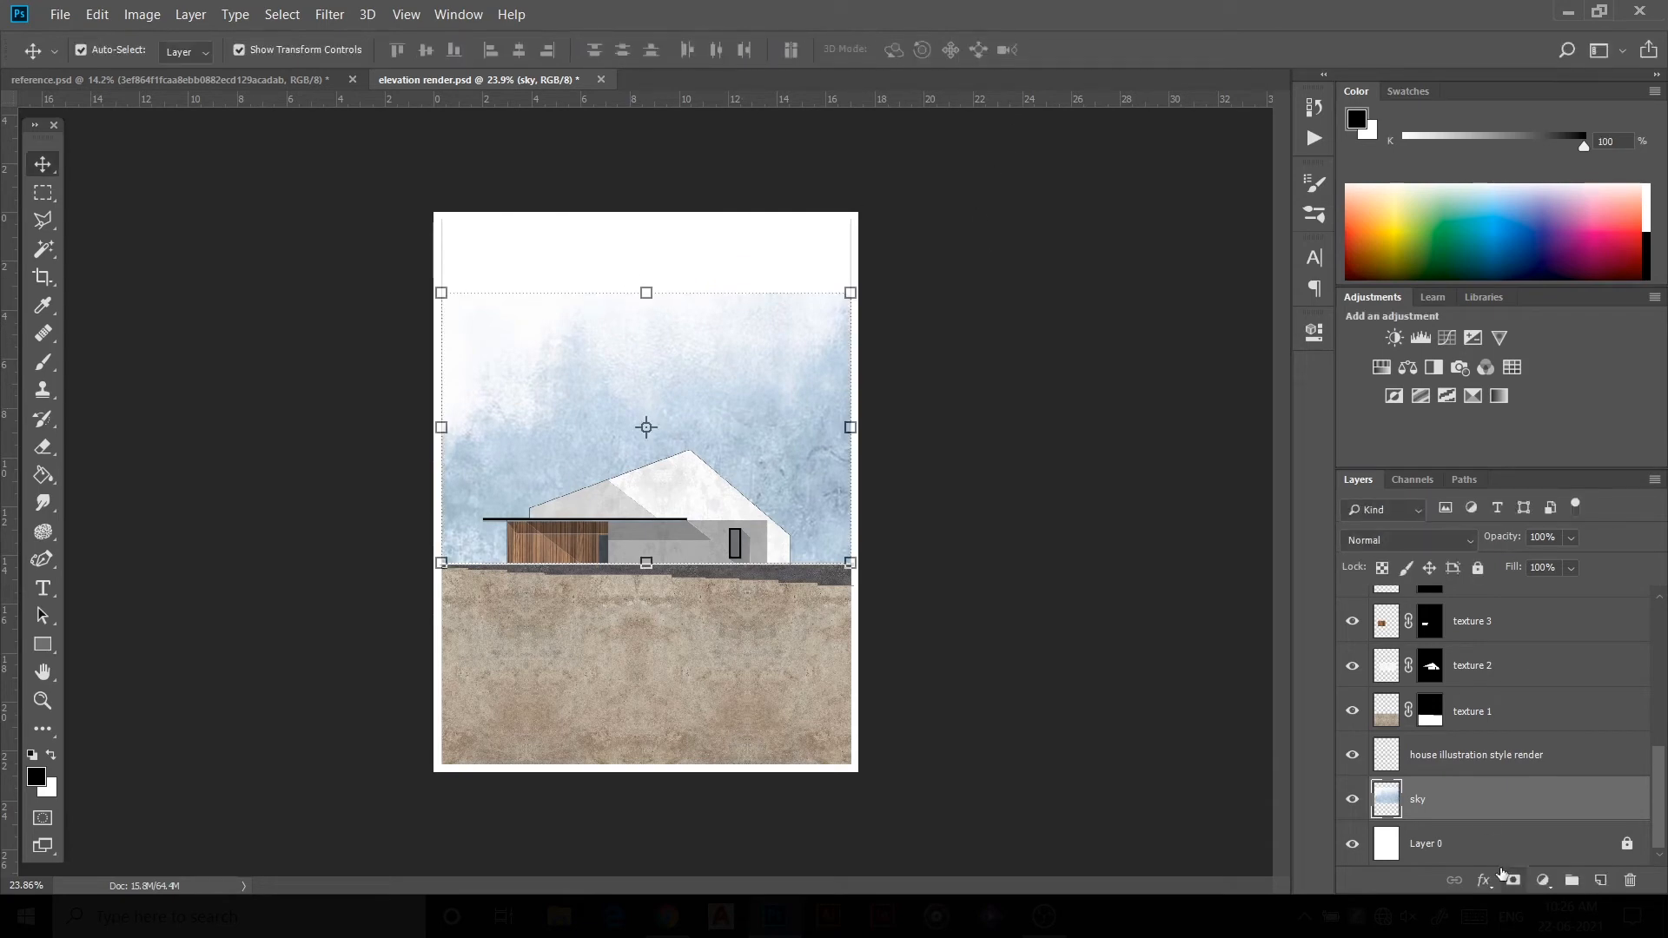
Step: Add a layer mask to the sky and fade its top edge with a 500 px soft brush
{"action": "left_click", "coordinate": [1512, 880]}
{"action": "key", "text": "b"}
{"action": "left_click", "coordinate": [1431, 800]}
{"action": "right_click", "coordinate": [566, 256]}
{"action": "left_click", "coordinate": [709, 488]}
{"action": "left_click", "coordinate": [399, 353]}
{"action": "key", "text": "]"}
{"action": "key", "text": "]"}
{"action": "key", "text": "]"}
{"action": "key", "text": "]"}
{"action": "key", "text": "]"}
{"action": "key", "text": "]"}
{"action": "key", "text": "]"}
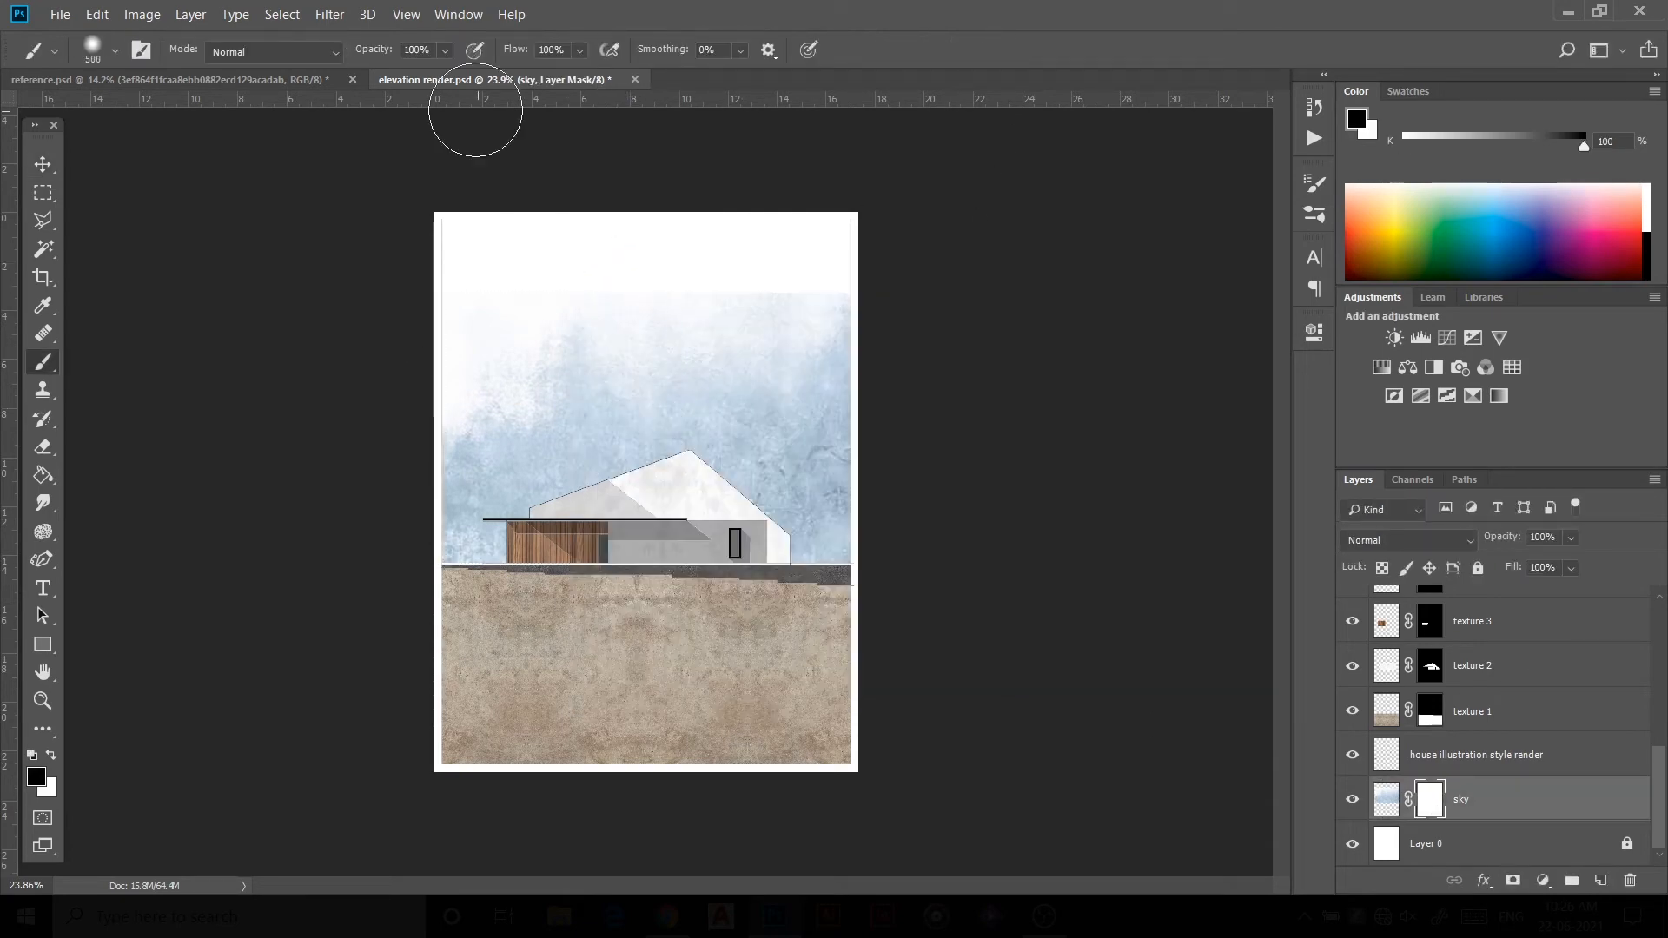
{"action": "mouse_move", "coordinate": [570, 222]}
{"action": "left_mouse_down"}
{"action": "mouse_move", "coordinate": [636, 229]}
{"action": "mouse_move", "coordinate": [518, 180]}
{"action": "mouse_move", "coordinate": [780, 173]}
{"action": "mouse_move", "coordinate": [831, 201]}
{"action": "mouse_move", "coordinate": [938, 208]}
{"action": "left_mouse_up"}
Step: Create a new layer named sun above the sky layer
{"action": "key", "text": "v"}
{"action": "left_click", "coordinate": [1070, 486]}
{"action": "left_click", "coordinate": [1476, 800]}
{"action": "left_click", "coordinate": [1601, 880]}
{"action": "double_click", "coordinate": [1427, 800]}
{"action": "type", "text": "sun"}
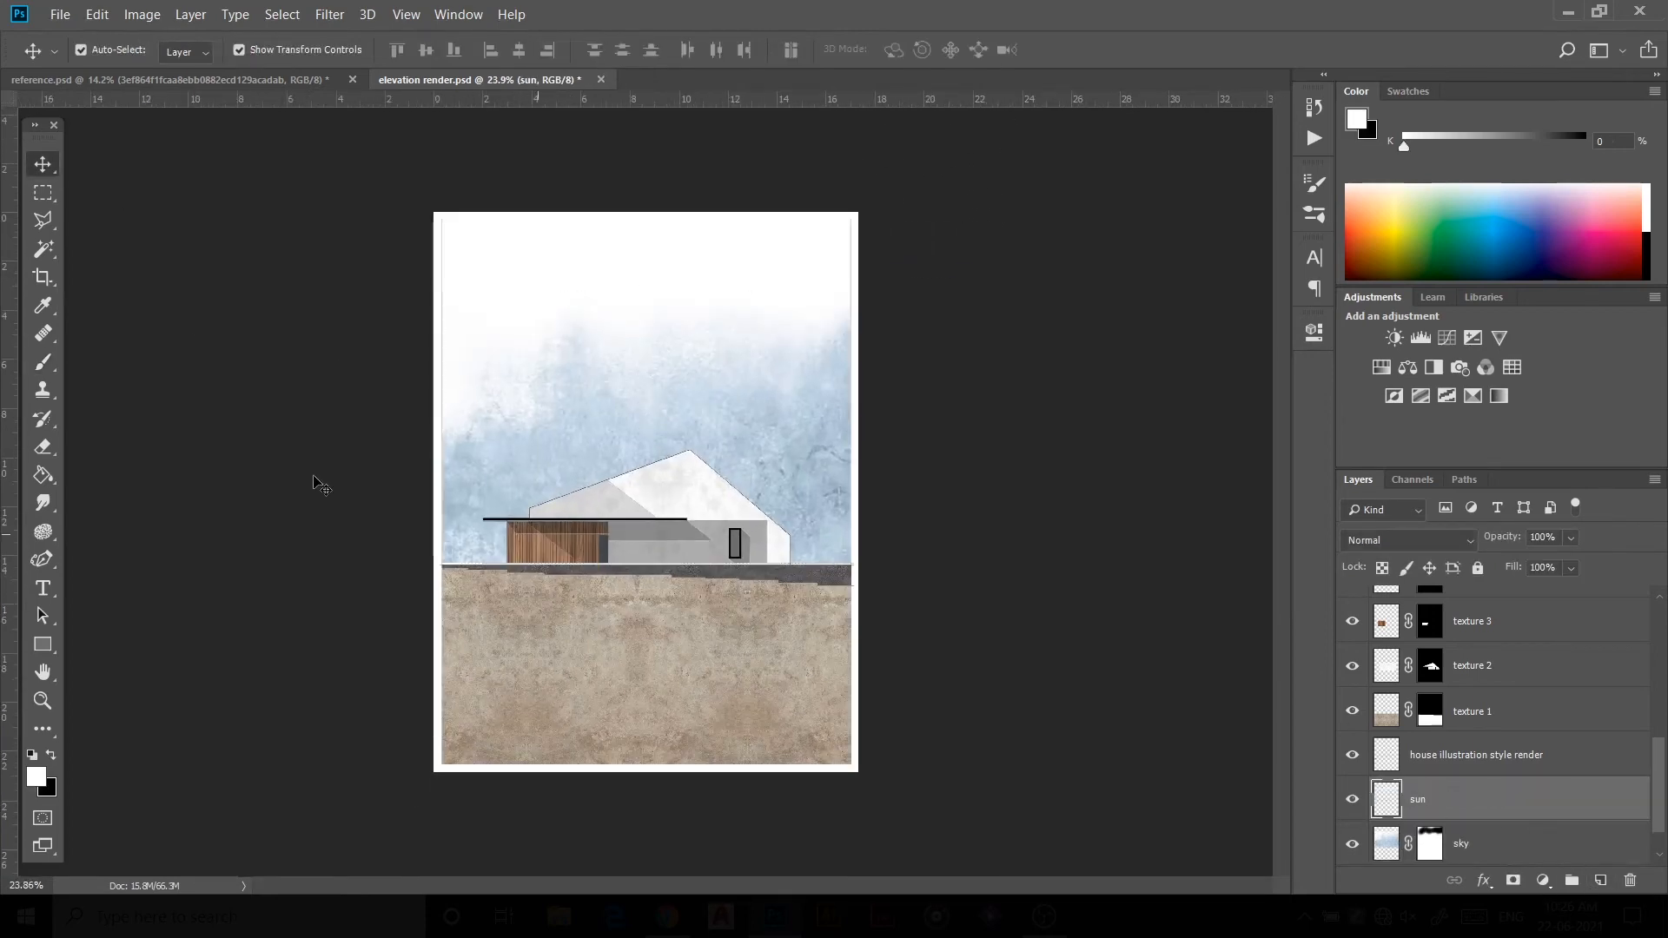
{"action": "type", "text": "b"}
Step: Paint a pale blue-grey sun as a single 200 px round brush dab in the upper left sky
{"action": "right_click", "coordinate": [614, 297]}
{"action": "left_click", "coordinate": [824, 528]}
{"action": "left_click", "coordinate": [495, 510]}
{"action": "key", "text": "["}
{"action": "key", "text": "["}
{"action": "key", "text": "["}
{"action": "key", "text": "["}
{"action": "left_click", "coordinate": [571, 455], "text": "alt"}
{"action": "key", "text": "]"}
{"action": "key", "text": "]"}
{"action": "left_click", "coordinate": [520, 313]}
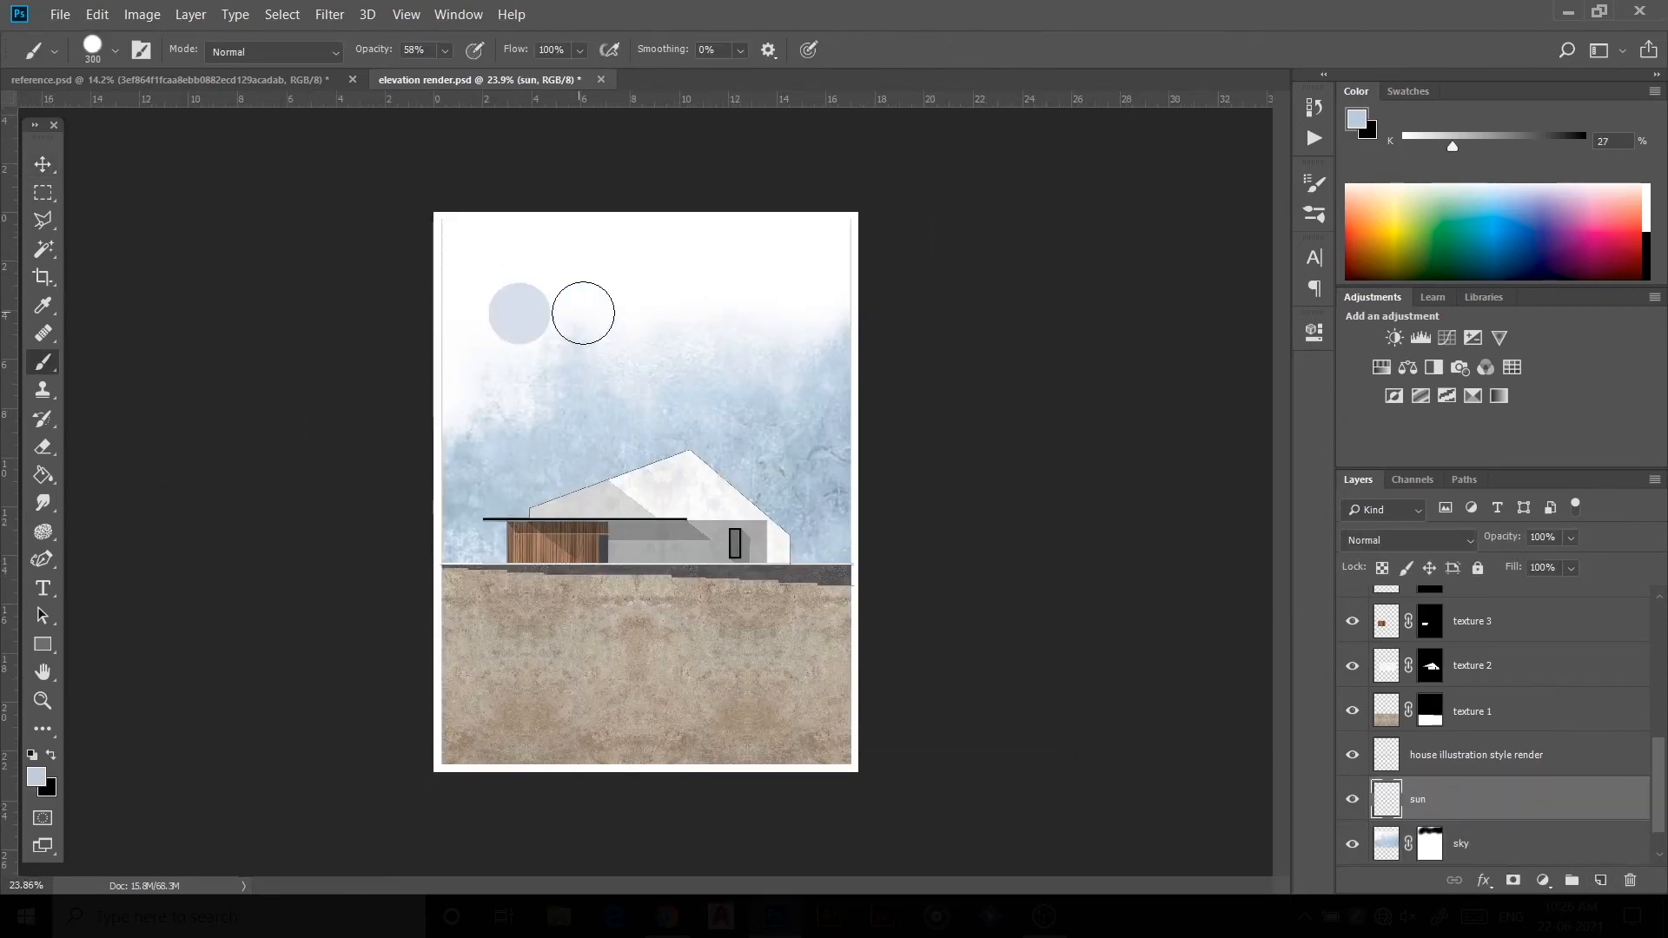
Step: Create a new layer named birds above the sun layer
{"action": "left_click", "coordinate": [1600, 880]}
{"action": "double_click", "coordinate": [1425, 800]}
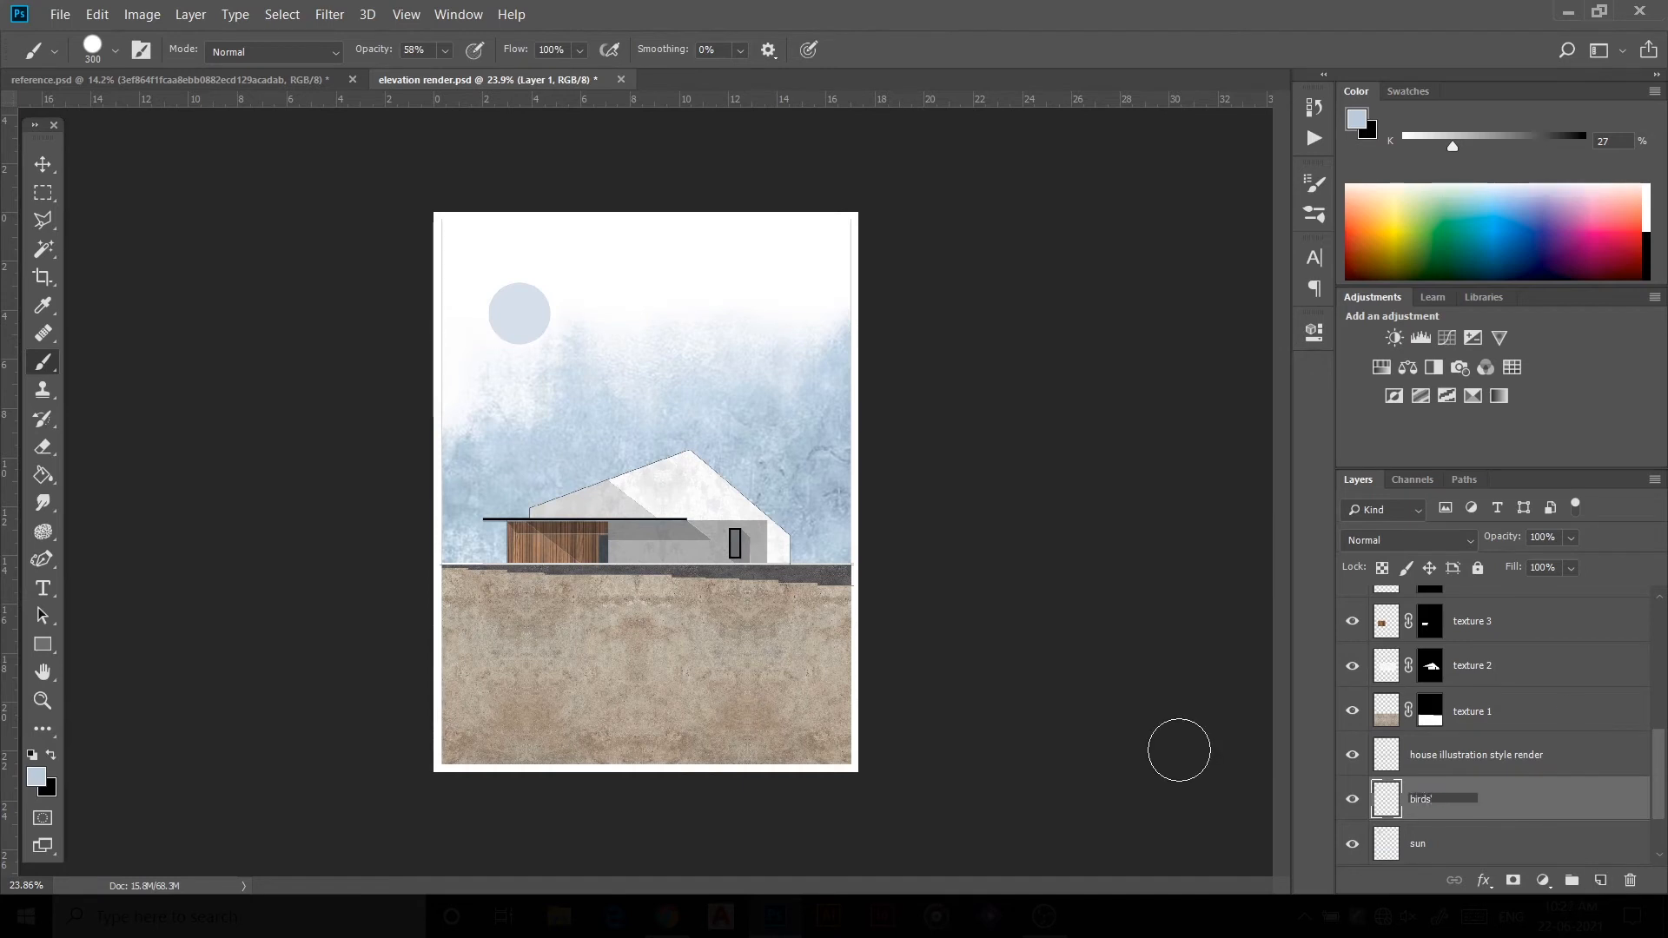
{"action": "key", "text": "Return"}
Step: Stamp a flock of birds with a flying-birds brush at 130 px and move it to the upper right sky
{"action": "right_click", "coordinate": [622, 395]}
{"action": "scroll", "coordinate": [763, 599], "scroll_direction": "down", "scroll_amount": 6}
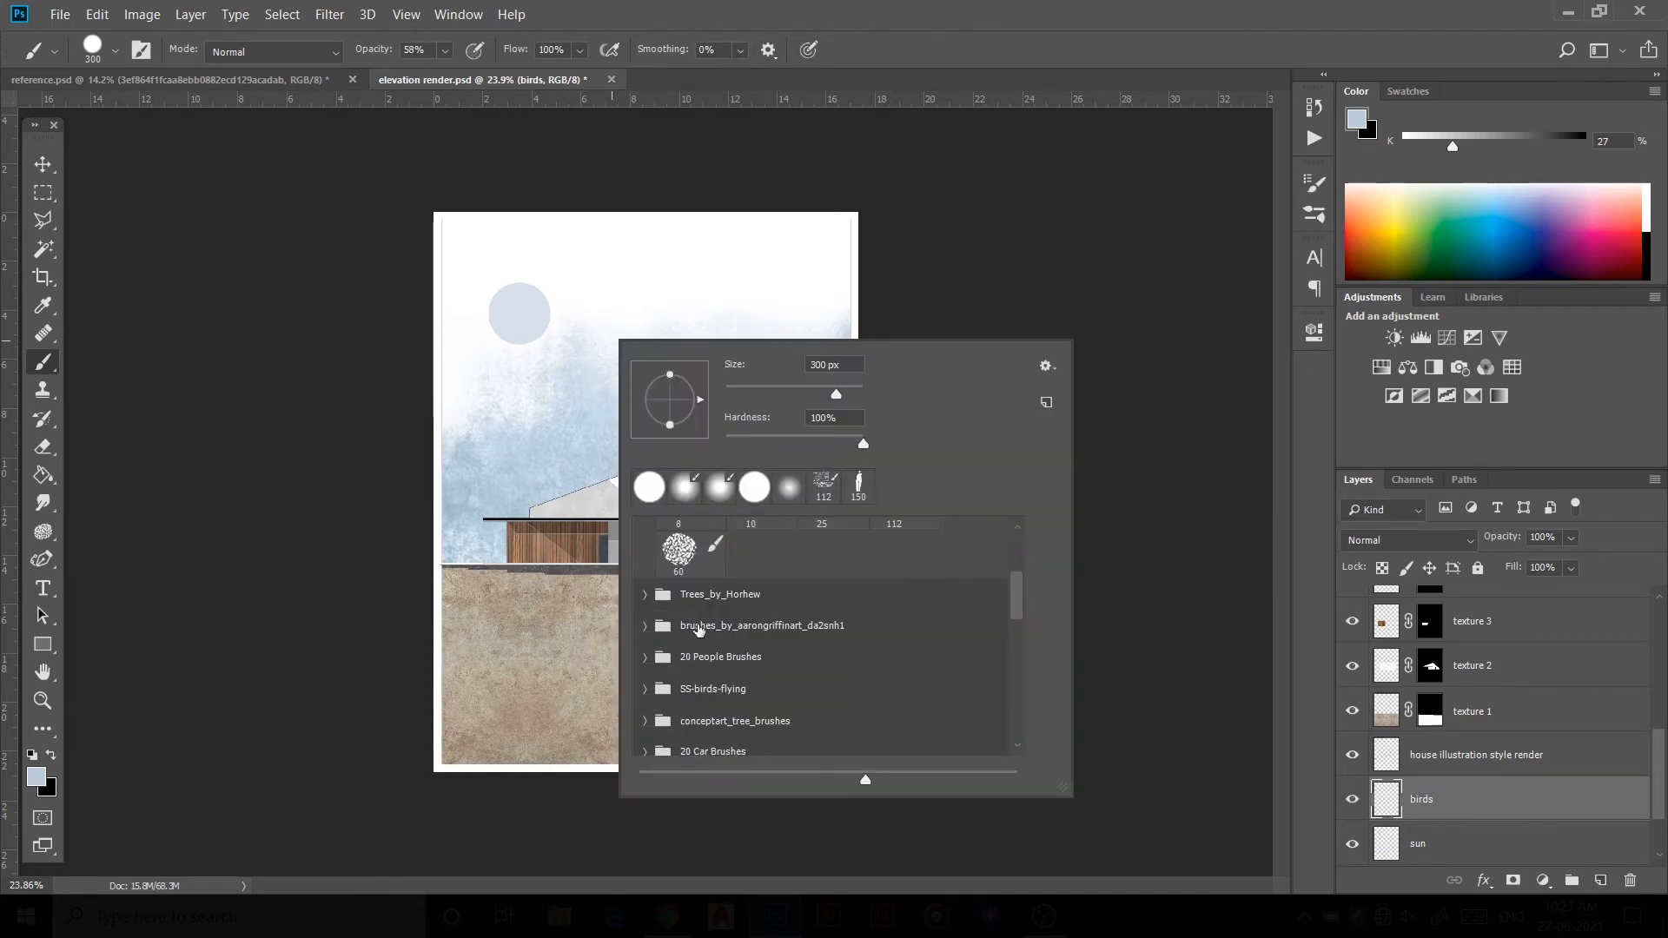
{"action": "left_click", "coordinate": [684, 559]}
{"action": "left_click_drag", "start_coordinate": [841, 394], "coordinate": [805, 393]}
{"action": "left_click", "coordinate": [409, 654]}
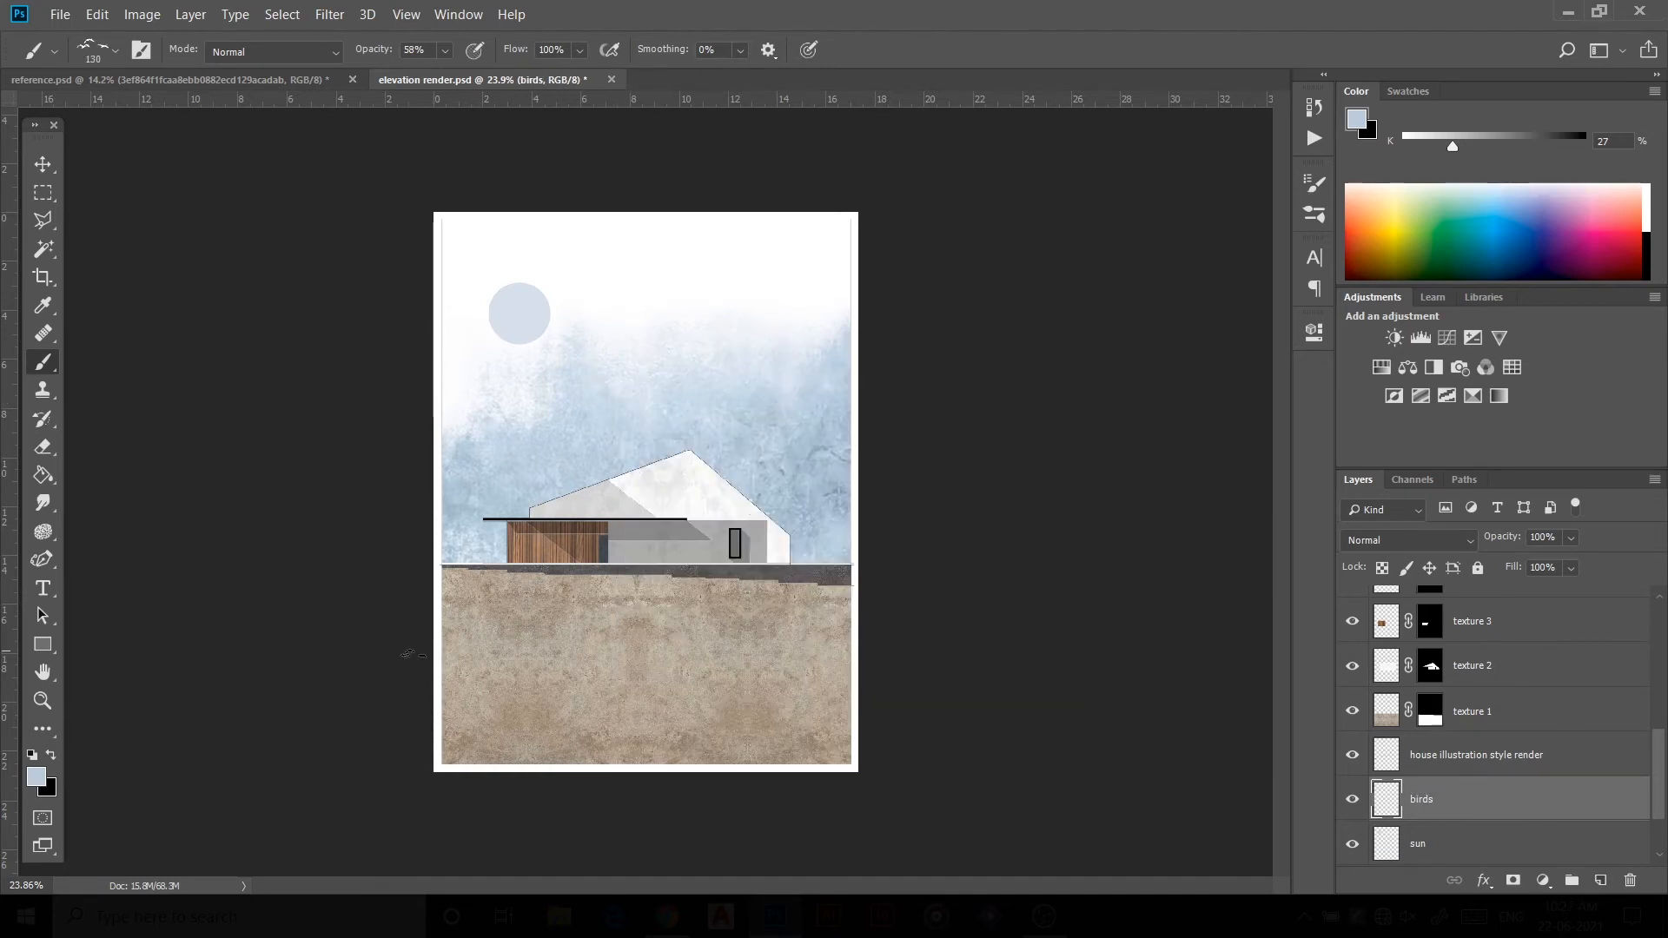
{"action": "left_click", "coordinate": [500, 520], "text": "alt"}
{"action": "key", "text": "v"}
{"action": "left_click_drag", "start_coordinate": [669, 361], "coordinate": [756, 385]}
Step: Create a new layer named people at the top of the layer stack
{"action": "left_click", "coordinate": [924, 562]}
{"action": "scroll", "coordinate": [1481, 638], "scroll_direction": "up", "scroll_amount": 5}
{"action": "left_click", "coordinate": [1600, 880]}
{"action": "double_click", "coordinate": [1428, 609]}
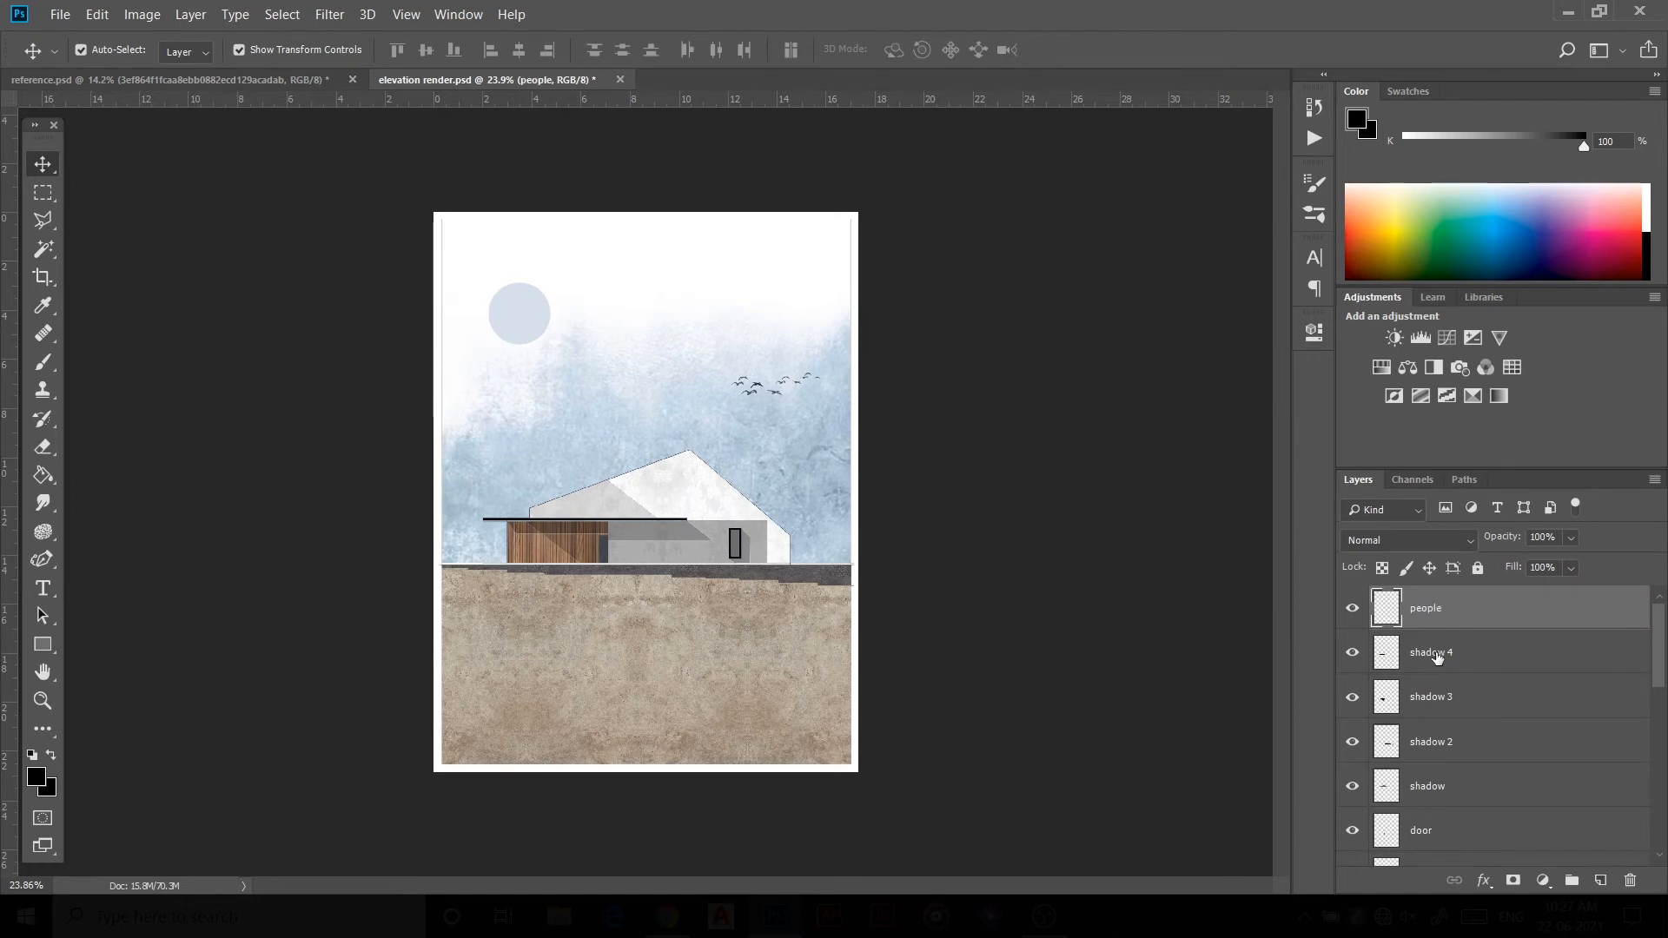
Step: Create a layer named effect directly above the texture 1 layer
{"action": "left_click", "coordinate": [633, 663]}
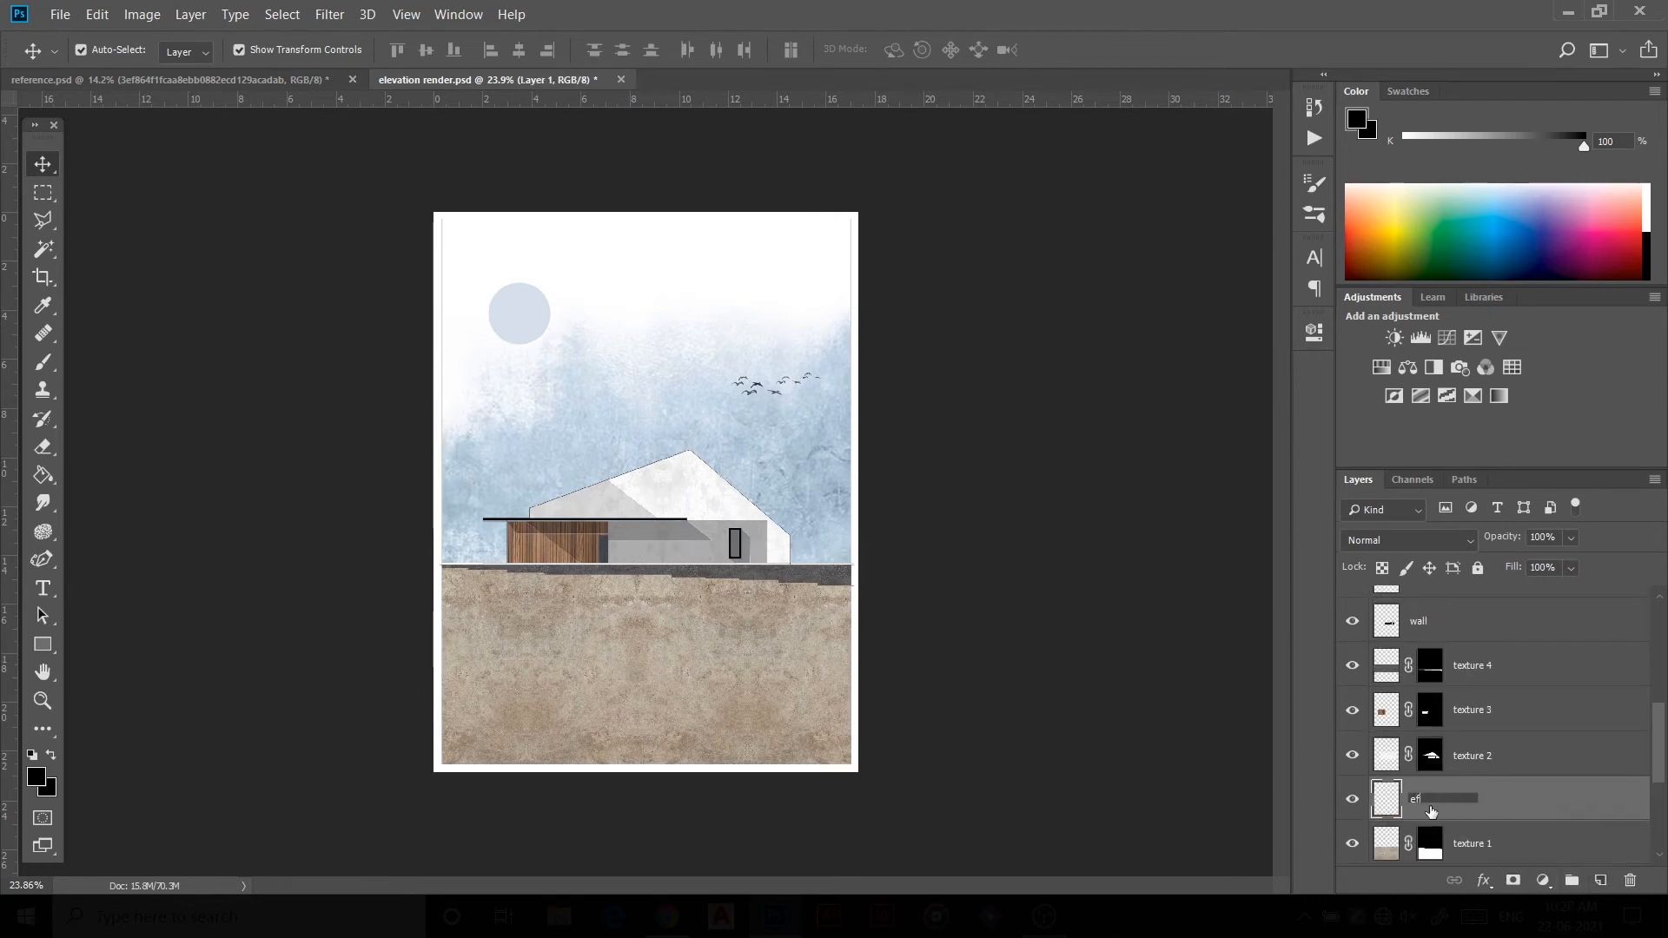
{"action": "type", "text": "fect"}
{"action": "left_click", "coordinate": [1132, 648]}
Step: Magic Wand-select the ground area on the drawing layer and make the effect layer active
{"action": "scroll", "coordinate": [1475, 781], "scroll_direction": "down", "scroll_amount": 4}
{"action": "left_click", "coordinate": [1467, 720]}
{"action": "key", "text": "w"}
{"action": "left_click", "coordinate": [633, 668]}
{"action": "scroll", "coordinate": [1442, 739], "scroll_direction": "up", "scroll_amount": 3}
{"action": "left_click", "coordinate": [1425, 756]}
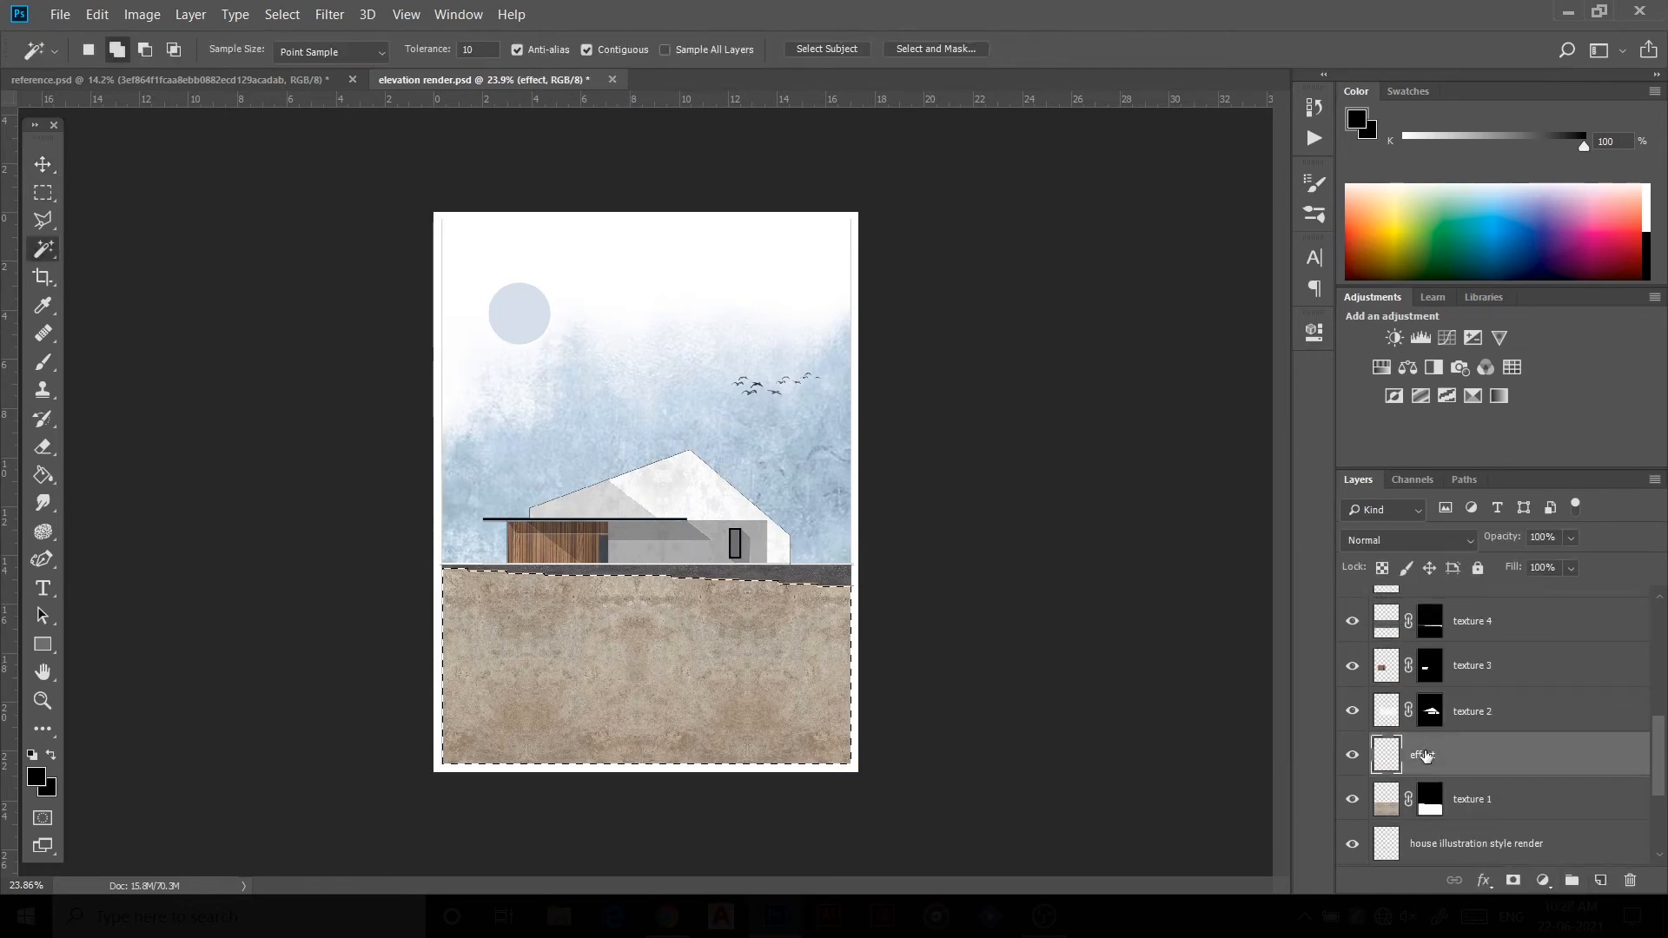
Step: Brush soft dark shading at 16% opacity over the selected ground on the effect layer, deselect, and lower the layer's opacity
{"action": "scroll", "coordinate": [492, 640], "scroll_direction": "up", "scroll_amount": 1}
{"action": "key", "text": "b"}
{"action": "right_click", "coordinate": [554, 631]}
{"action": "double_click", "coordinate": [799, 584]}
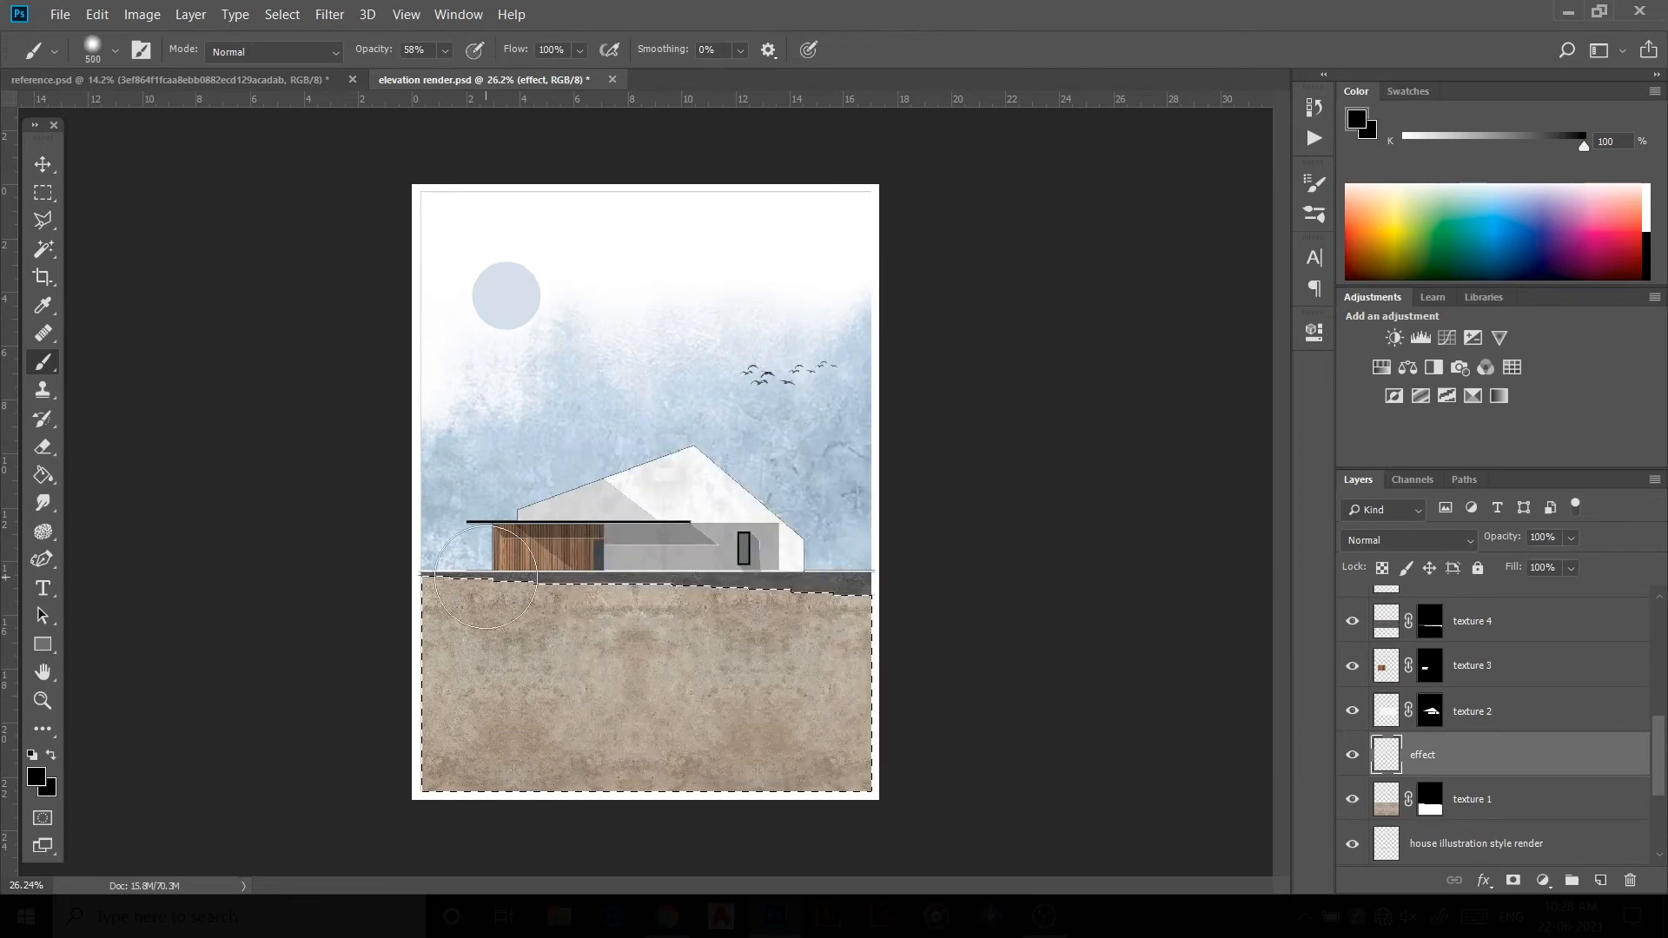
{"action": "key", "text": "1"}
{"action": "key", "text": "6"}
{"action": "mouse_move", "coordinate": [409, 577]}
{"action": "left_mouse_down"}
{"action": "mouse_move", "coordinate": [479, 583]}
{"action": "mouse_move", "coordinate": [459, 561]}
{"action": "mouse_move", "coordinate": [506, 525]}
{"action": "mouse_move", "coordinate": [841, 615]}
{"action": "mouse_move", "coordinate": [802, 705]}
{"action": "mouse_move", "coordinate": [735, 583]}
{"action": "mouse_move", "coordinate": [825, 570]}
{"action": "mouse_move", "coordinate": [420, 581]}
{"action": "mouse_move", "coordinate": [664, 595]}
{"action": "mouse_move", "coordinate": [471, 551]}
{"action": "mouse_move", "coordinate": [620, 625]}
{"action": "mouse_move", "coordinate": [794, 613]}
{"action": "mouse_move", "coordinate": [939, 849]}
{"action": "left_mouse_up"}
{"action": "mouse_move", "coordinate": [500, 599]}
{"action": "left_mouse_down"}
{"action": "mouse_move", "coordinate": [438, 625]}
{"action": "mouse_move", "coordinate": [425, 743]}
{"action": "left_mouse_up"}
{"action": "key", "text": "ctrl+d"}
{"action": "left_click_drag", "start_coordinate": [1504, 543], "coordinate": [1471, 553]}
{"action": "left_click", "coordinate": [43, 164]}
{"action": "left_click", "coordinate": [261, 260]}
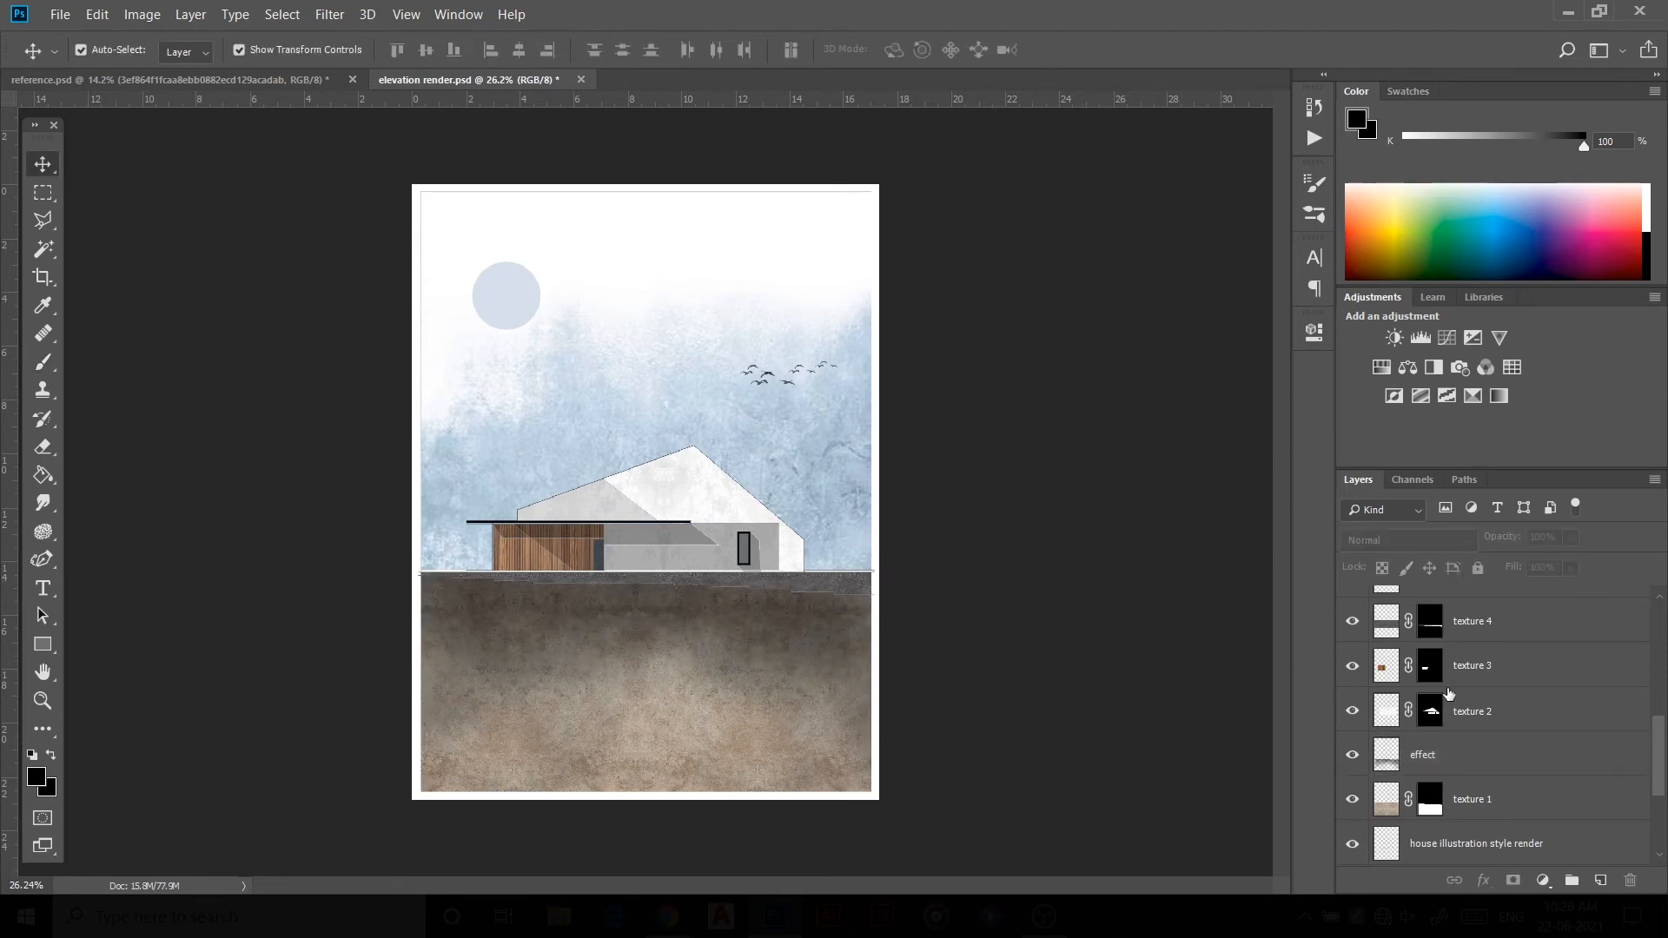
Step: Create a new layer named base effect directly above the texture 4 layer
{"action": "left_click", "coordinate": [841, 576]}
{"action": "scroll", "coordinate": [1489, 784], "scroll_direction": "up", "scroll_amount": 1}
{"action": "left_click", "coordinate": [1600, 881]}
{"action": "double_click", "coordinate": [1426, 708]}
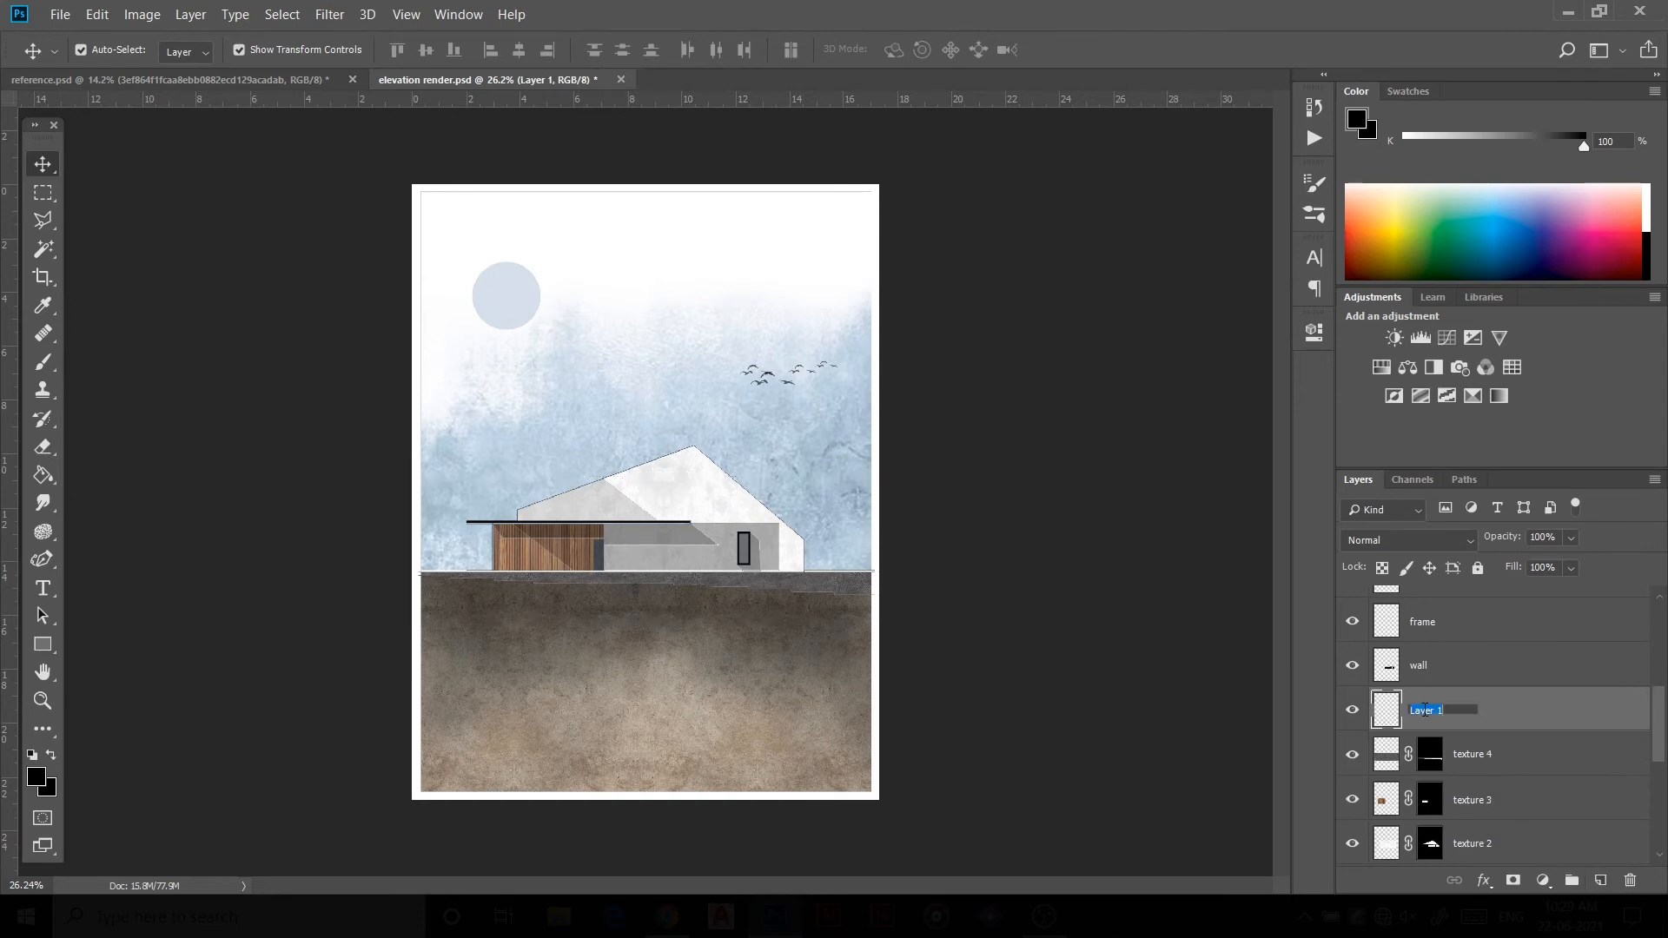
{"action": "type", "text": "base effect"}
{"action": "key", "text": "Return"}
Step: Create a new layer named mountain directly above the sky layer
{"action": "scroll", "coordinate": [1470, 751], "scroll_direction": "down", "scroll_amount": 2}
{"action": "left_click", "coordinate": [1475, 799]}
{"action": "left_click", "coordinate": [43, 249]}
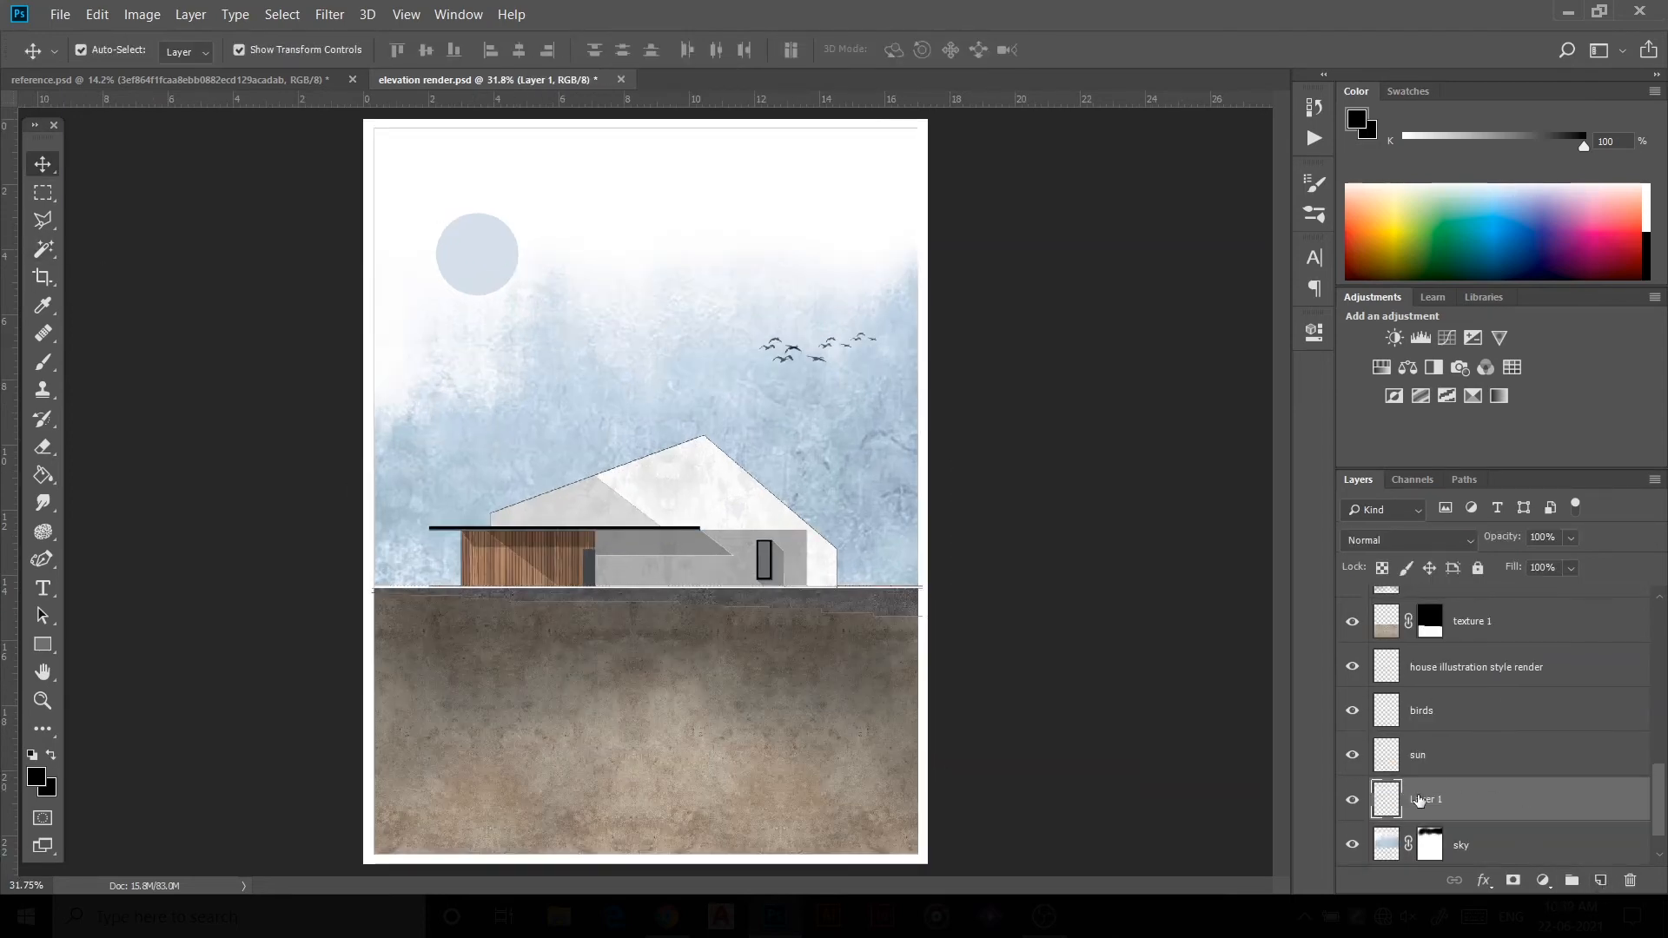
{"action": "type", "text": "in"}
{"action": "key", "text": "Return"}
Step: Lasso-select a low mountain ridge outline running across the horizon behind the house
{"action": "right_click", "coordinate": [43, 219]}
{"action": "left_click", "coordinate": [130, 240]}
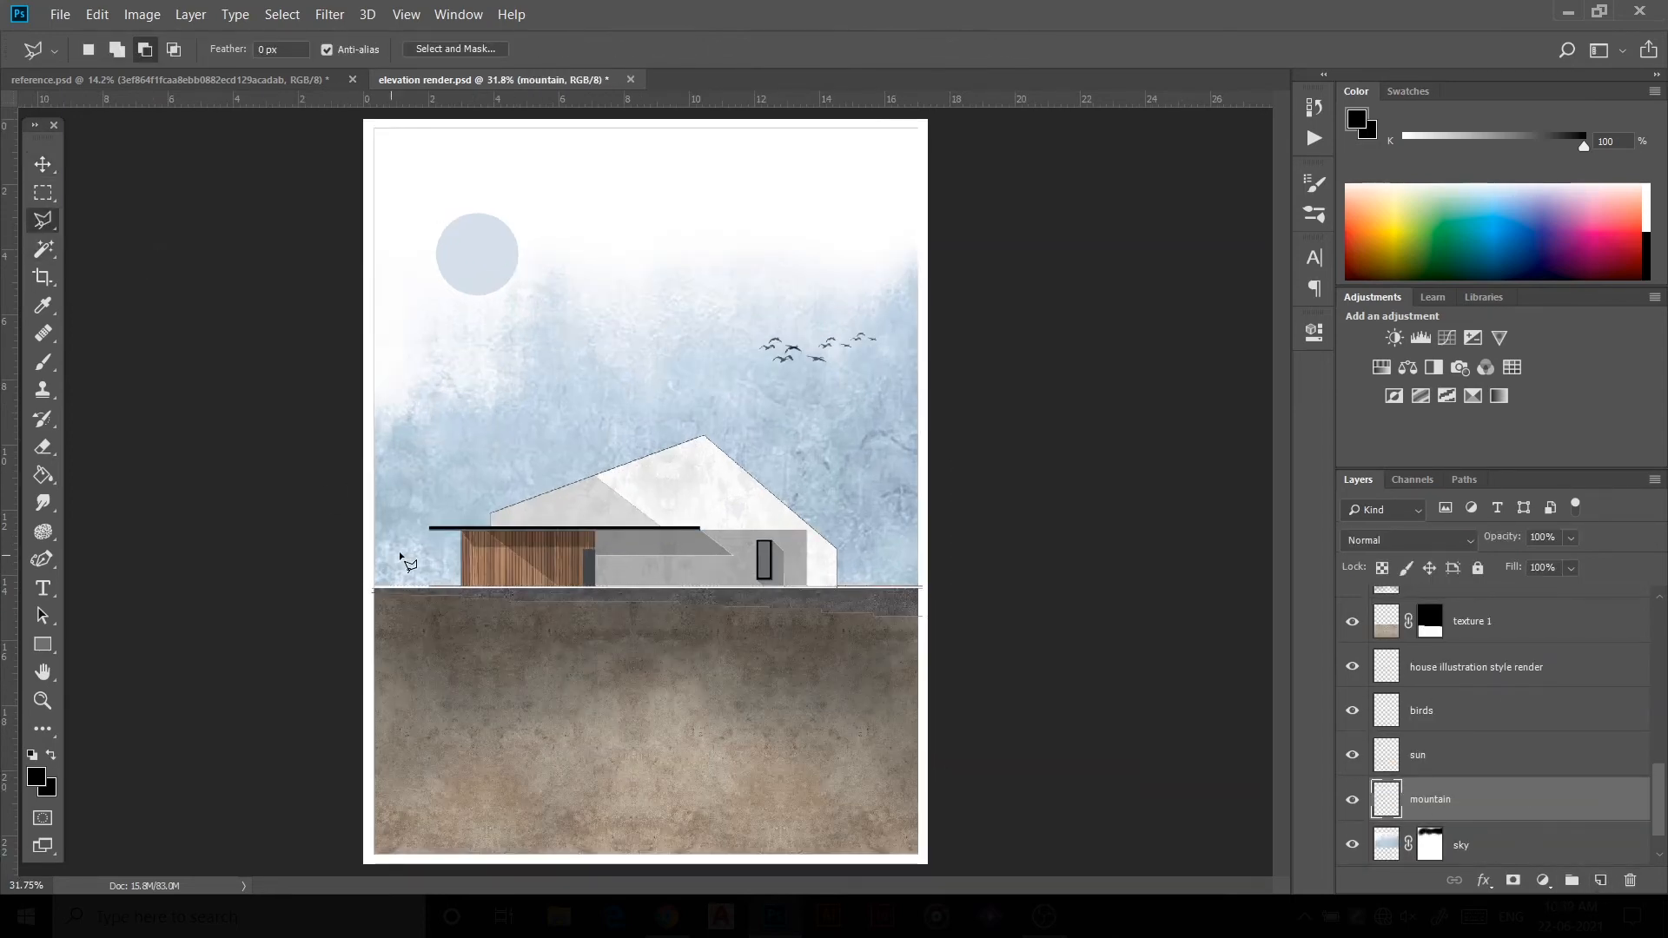
{"action": "right_click", "coordinate": [43, 220]}
{"action": "left_click", "coordinate": [131, 219]}
{"action": "left_click_drag", "start_coordinate": [364, 554], "coordinate": [436, 528]}
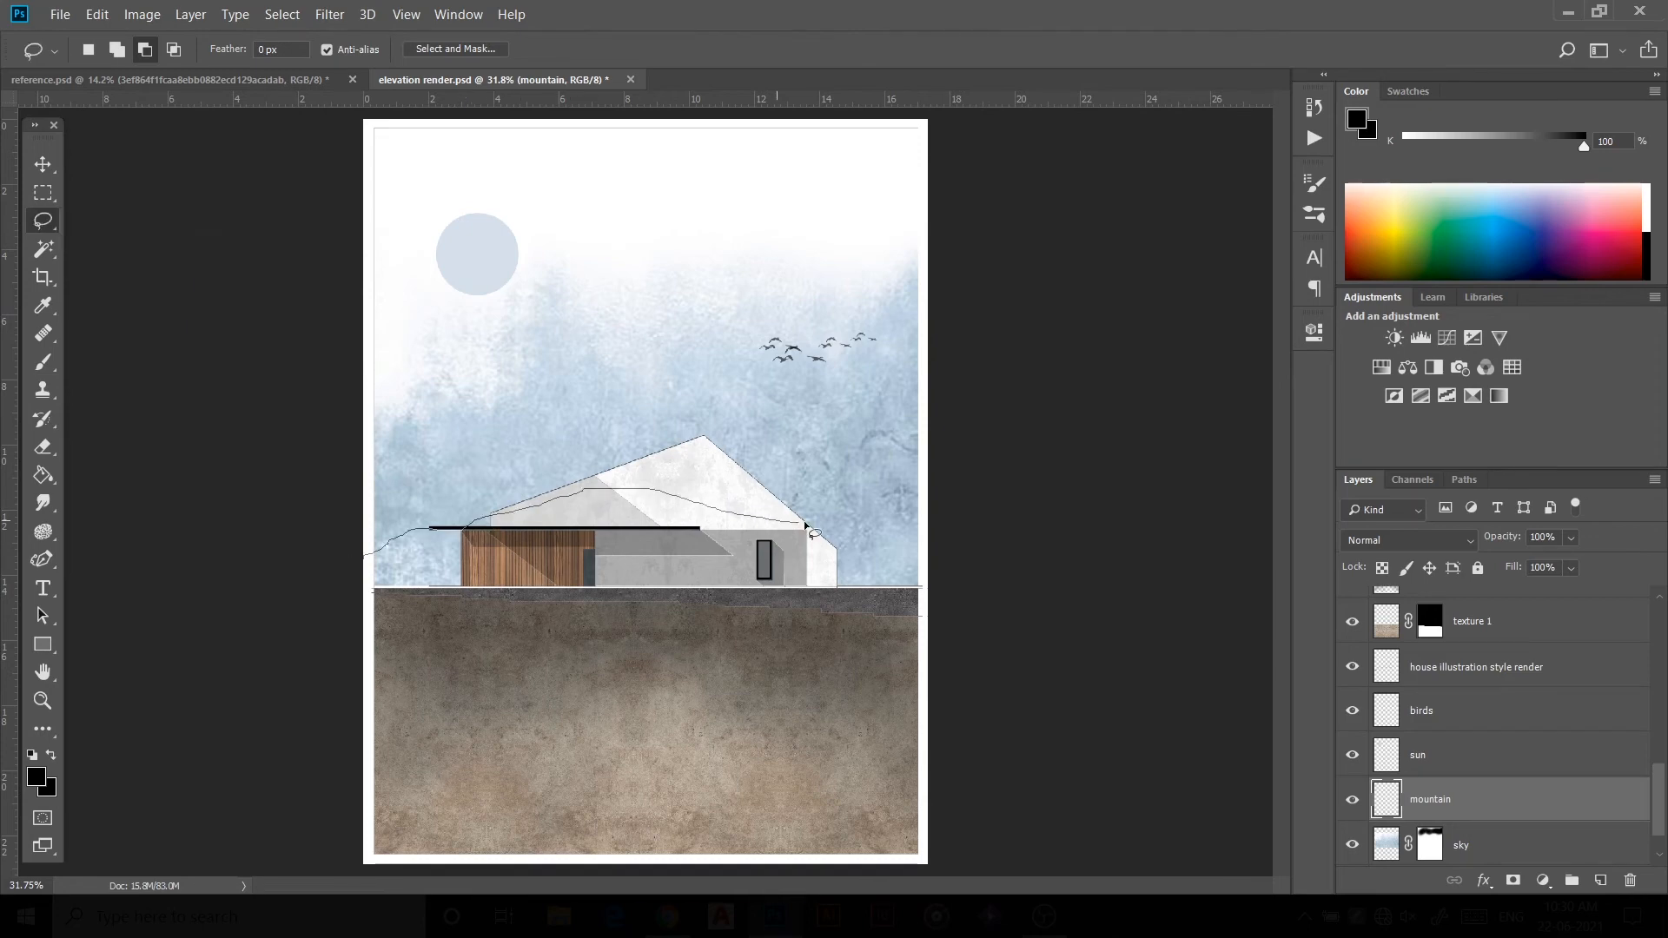
{"action": "mouse_move", "coordinate": [808, 528]}
{"action": "left_mouse_down"}
{"action": "mouse_move", "coordinate": [513, 667]}
{"action": "mouse_move", "coordinate": [362, 665]}
{"action": "left_mouse_up"}
Step: Paint the selected ridge area with a soft brush on the mountain layer
{"action": "scroll", "coordinate": [650, 502], "scroll_direction": "down", "scroll_amount": 1}
{"action": "key", "text": "b"}
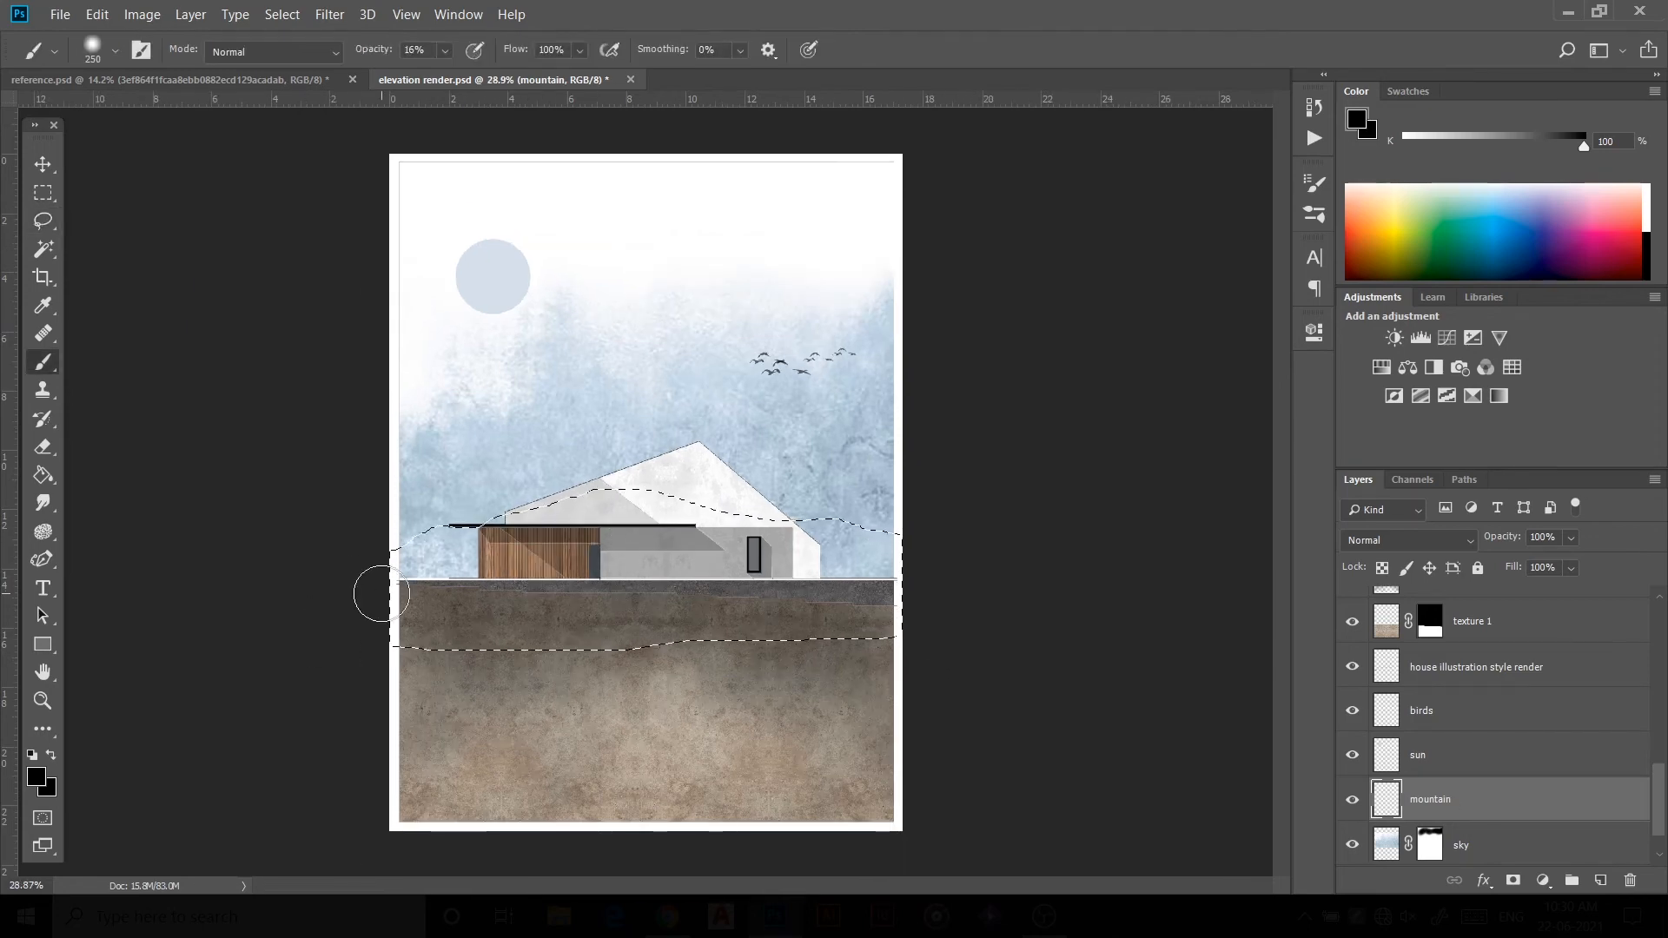
{"action": "mouse_move", "coordinate": [381, 594]}
{"action": "left_mouse_down"}
{"action": "mouse_move", "coordinate": [431, 585]}
{"action": "mouse_move", "coordinate": [461, 538]}
{"action": "left_mouse_up"}
{"action": "right_click", "coordinate": [467, 421]}
{"action": "left_click_drag", "start_coordinate": [368, 51], "coordinate": [445, 51]}
{"action": "mouse_move", "coordinate": [407, 564]}
{"action": "left_mouse_down"}
{"action": "mouse_move", "coordinate": [591, 556]}
{"action": "mouse_move", "coordinate": [953, 637]}
{"action": "left_mouse_up"}
Step: Delete the mountain paint overlapping the ground strip using an inverted rectangular marquee selection, then deselect
{"action": "key", "text": "m"}
{"action": "left_click_drag", "start_coordinate": [368, 577], "coordinate": [981, 682]}
{"action": "key", "text": "ctrl+shift+i"}
{"action": "key", "text": "ctrl+alt+z"}
{"action": "key", "text": "ctrl+alt+z"}
{"action": "key", "text": "ctrl+shift+i"}
{"action": "key", "text": "Delete"}
{"action": "key", "text": "ctrl+d"}
Step: Set the mountain layer's opacity to 11%
{"action": "left_click_drag", "start_coordinate": [1508, 539], "coordinate": [1424, 557]}
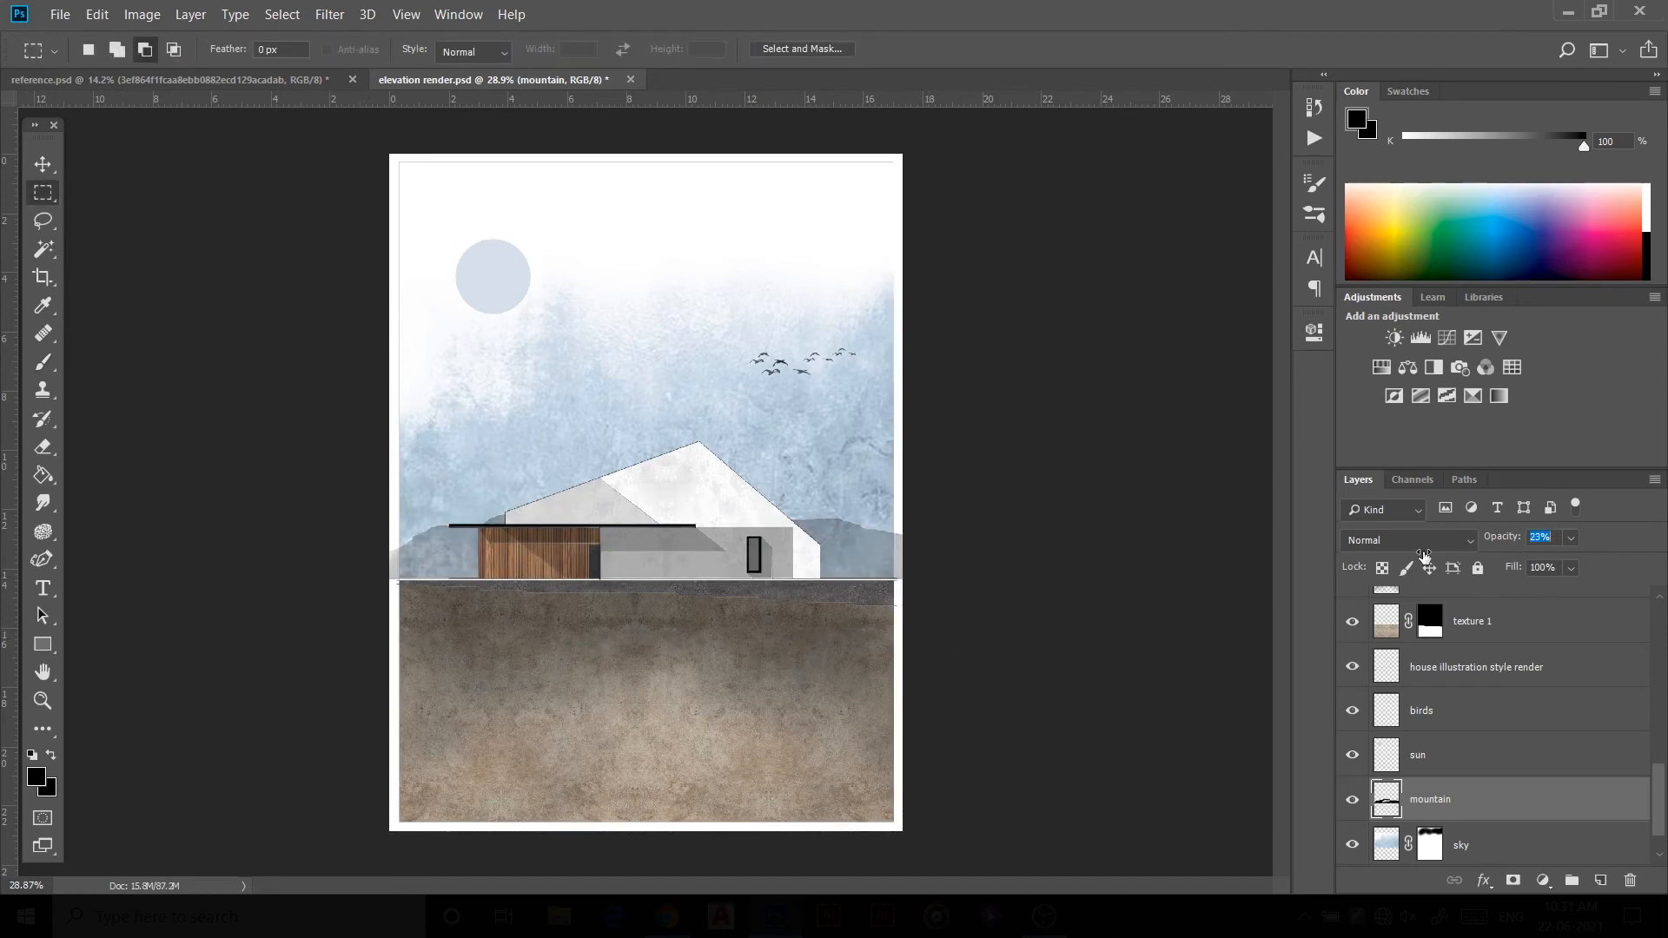
{"action": "key", "text": "ctrl+z"}
{"action": "left_click_drag", "start_coordinate": [1446, 565], "coordinate": [1415, 569]}
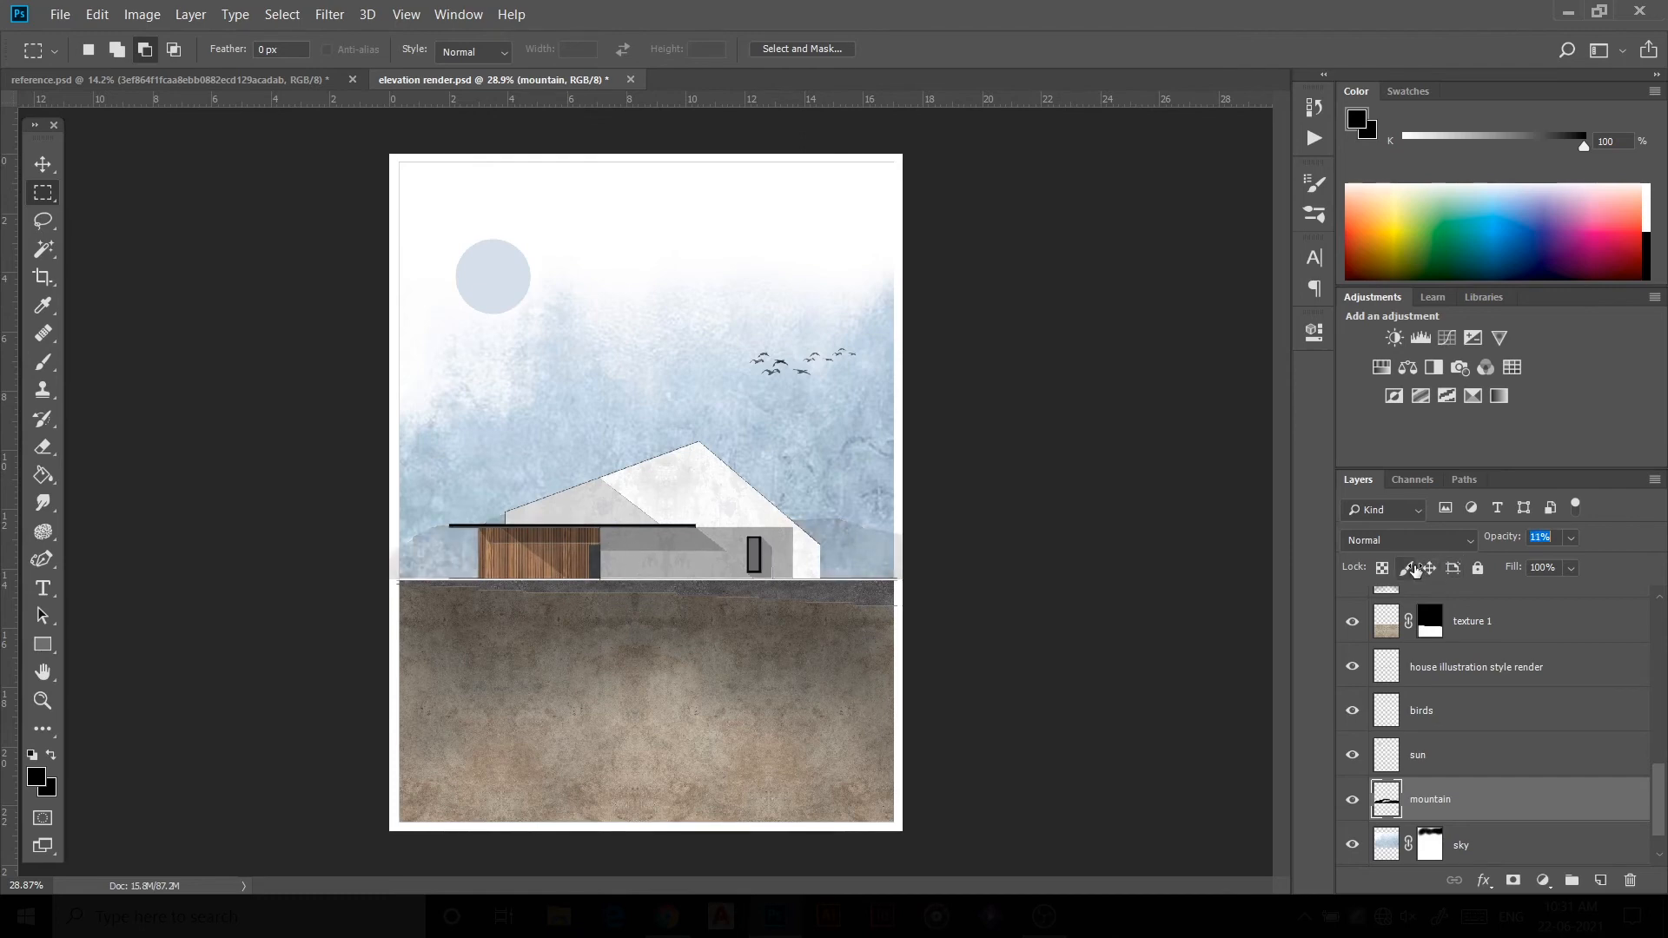
Step: Lasso-select a second, taller mountain ridge outline behind the house
{"action": "left_click", "coordinate": [43, 164]}
{"action": "left_click", "coordinate": [226, 365]}
{"action": "left_click", "coordinate": [42, 221]}
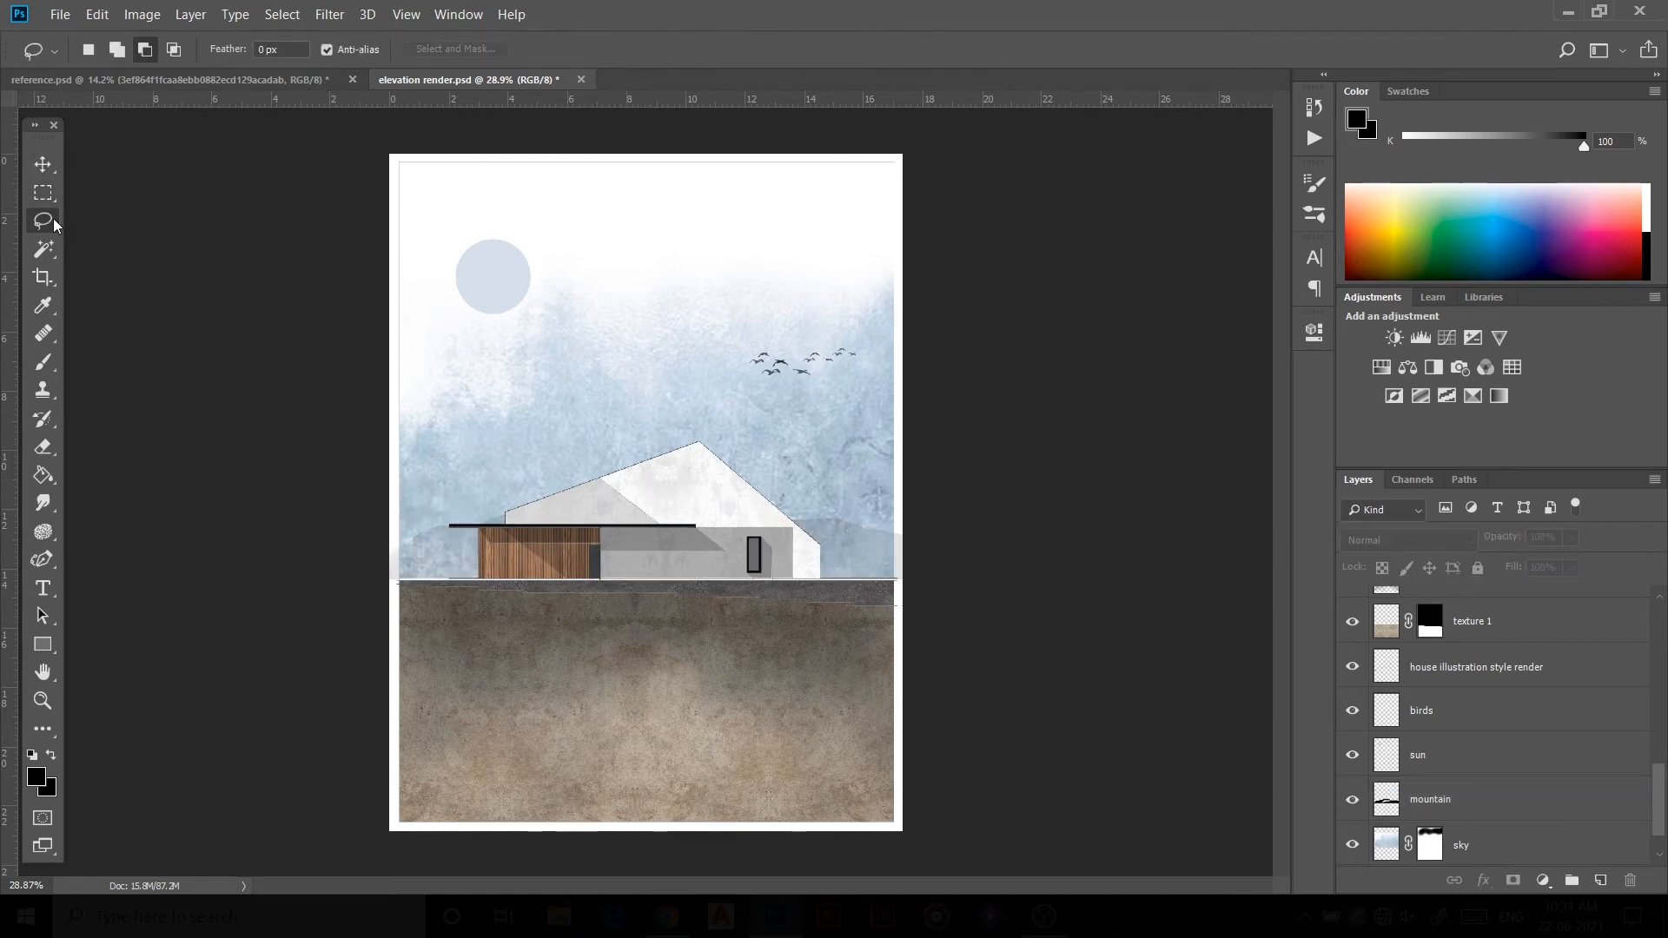
{"action": "mouse_move", "coordinate": [394, 517]}
{"action": "left_mouse_down"}
{"action": "mouse_move", "coordinate": [782, 453]}
{"action": "mouse_move", "coordinate": [890, 599]}
{"action": "mouse_move", "coordinate": [391, 609]}
{"action": "left_mouse_up"}
Step: Create a new layer named mountain 2 above the mountain layer
{"action": "left_click", "coordinate": [1434, 800]}
{"action": "left_click", "coordinate": [1600, 880]}
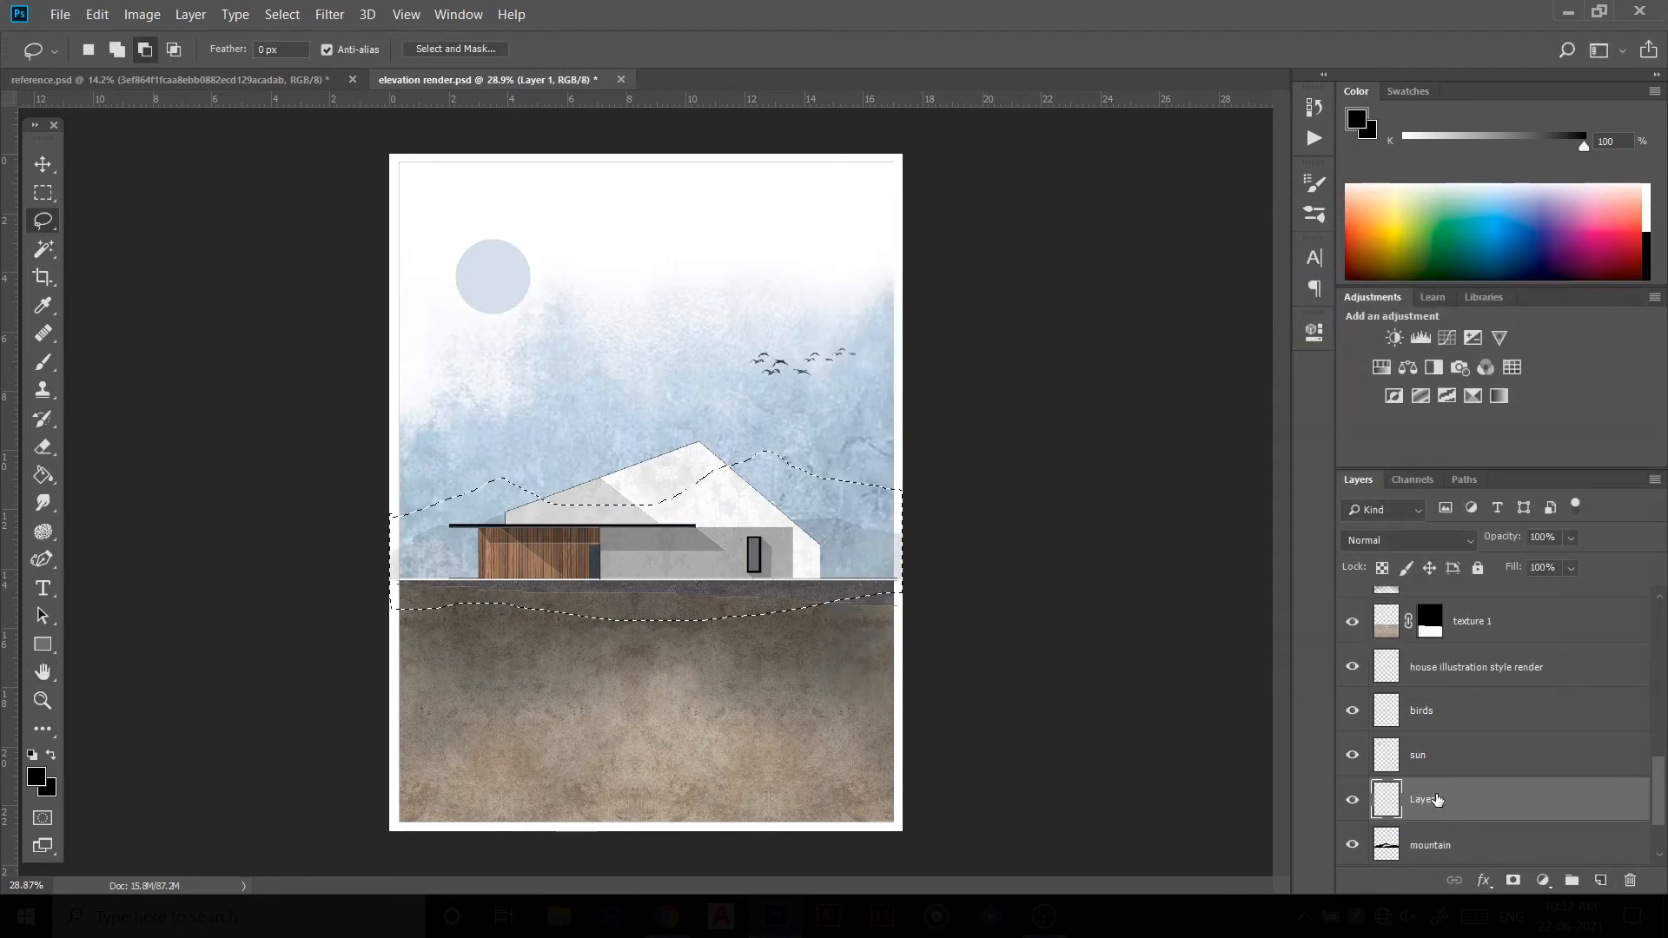
{"action": "double_click", "coordinate": [1438, 800]}
{"action": "type", "text": "mountain 2"}
{"action": "key", "text": "Return"}
Step: Paint the second ridge black on mountain 2 and delete the part overlapping the ground strip
{"action": "left_click", "coordinate": [43, 362]}
{"action": "mouse_move", "coordinate": [383, 521]}
{"action": "left_mouse_down"}
{"action": "mouse_move", "coordinate": [521, 510]}
{"action": "mouse_move", "coordinate": [237, 586]}
{"action": "mouse_move", "coordinate": [1027, 582]}
{"action": "left_mouse_up"}
{"action": "left_click", "coordinate": [43, 192]}
{"action": "left_click_drag", "start_coordinate": [337, 577], "coordinate": [950, 658]}
{"action": "key", "text": "ctrl+shift+i"}
{"action": "key", "text": "Delete"}
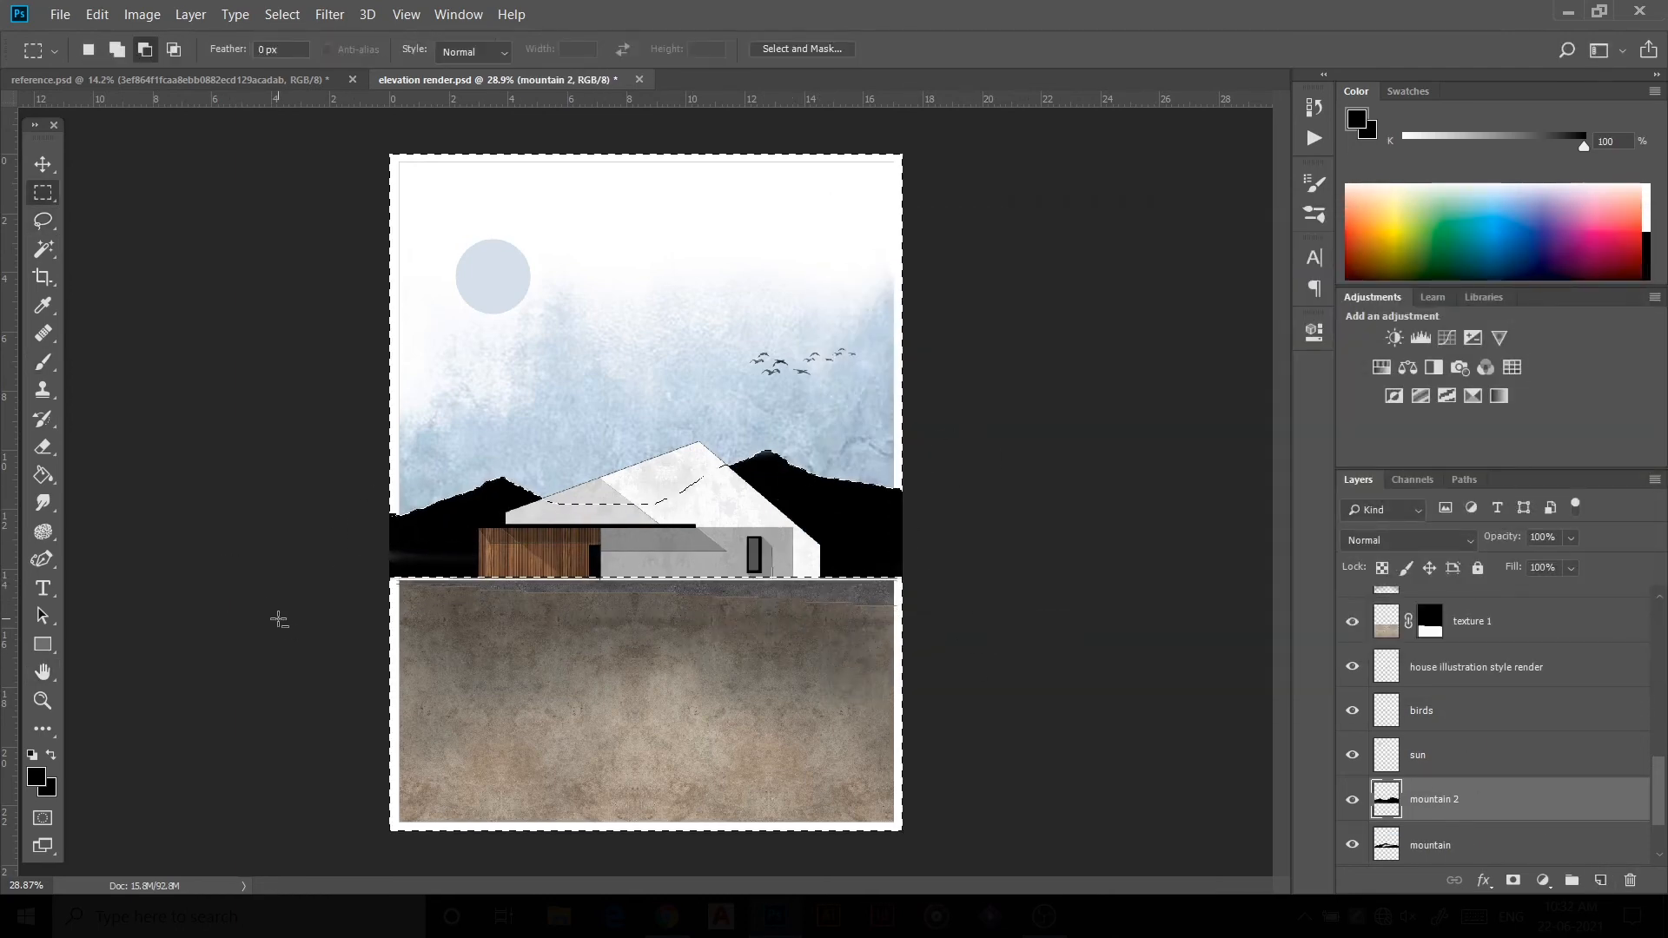
{"action": "key", "text": "ctrl+d"}
Step: Set the mountain 2 layer's opacity to 15%
{"action": "key", "text": "v"}
{"action": "key", "text": "1"}
{"action": "key", "text": "5"}
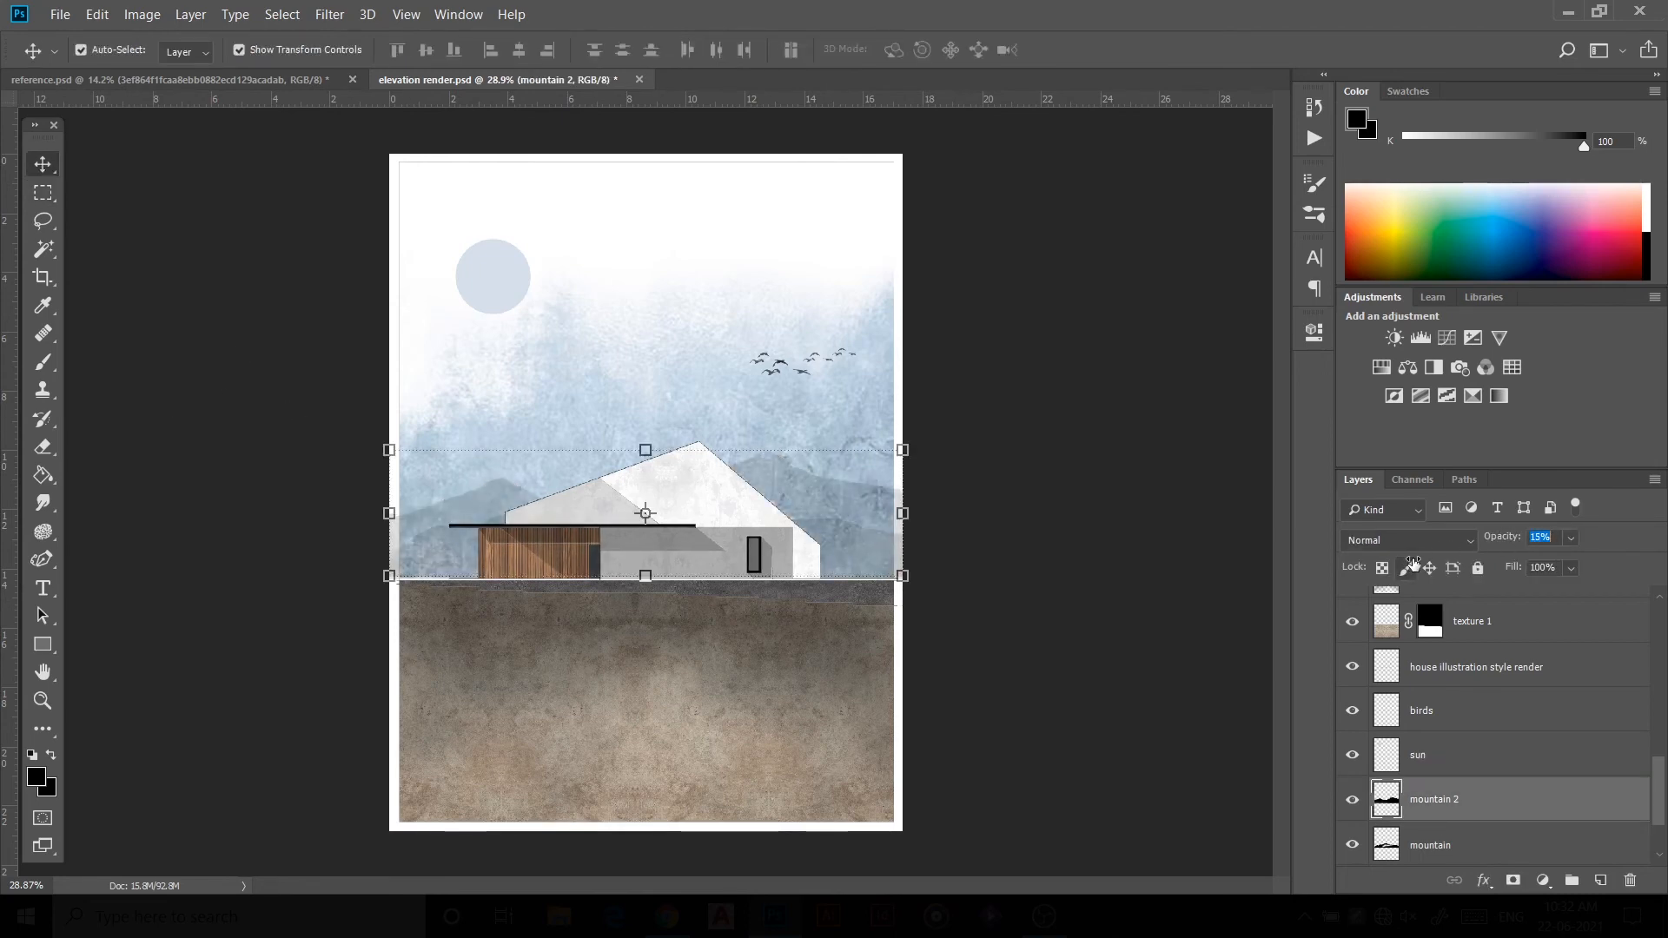
Step: Delete the mountain overspill along both side edges of the drawing on the mountain and mountain 2 layers
{"action": "key", "text": "alt+comma"}
{"action": "key", "text": "m"}
{"action": "left_click_drag", "start_coordinate": [391, 420], "coordinate": [400, 651]}
{"action": "left_click", "coordinate": [117, 49]}
{"action": "left_click_drag", "start_coordinate": [893, 412], "coordinate": [967, 602]}
{"action": "left_click", "coordinate": [1449, 799]}
{"action": "key", "text": "Delete"}
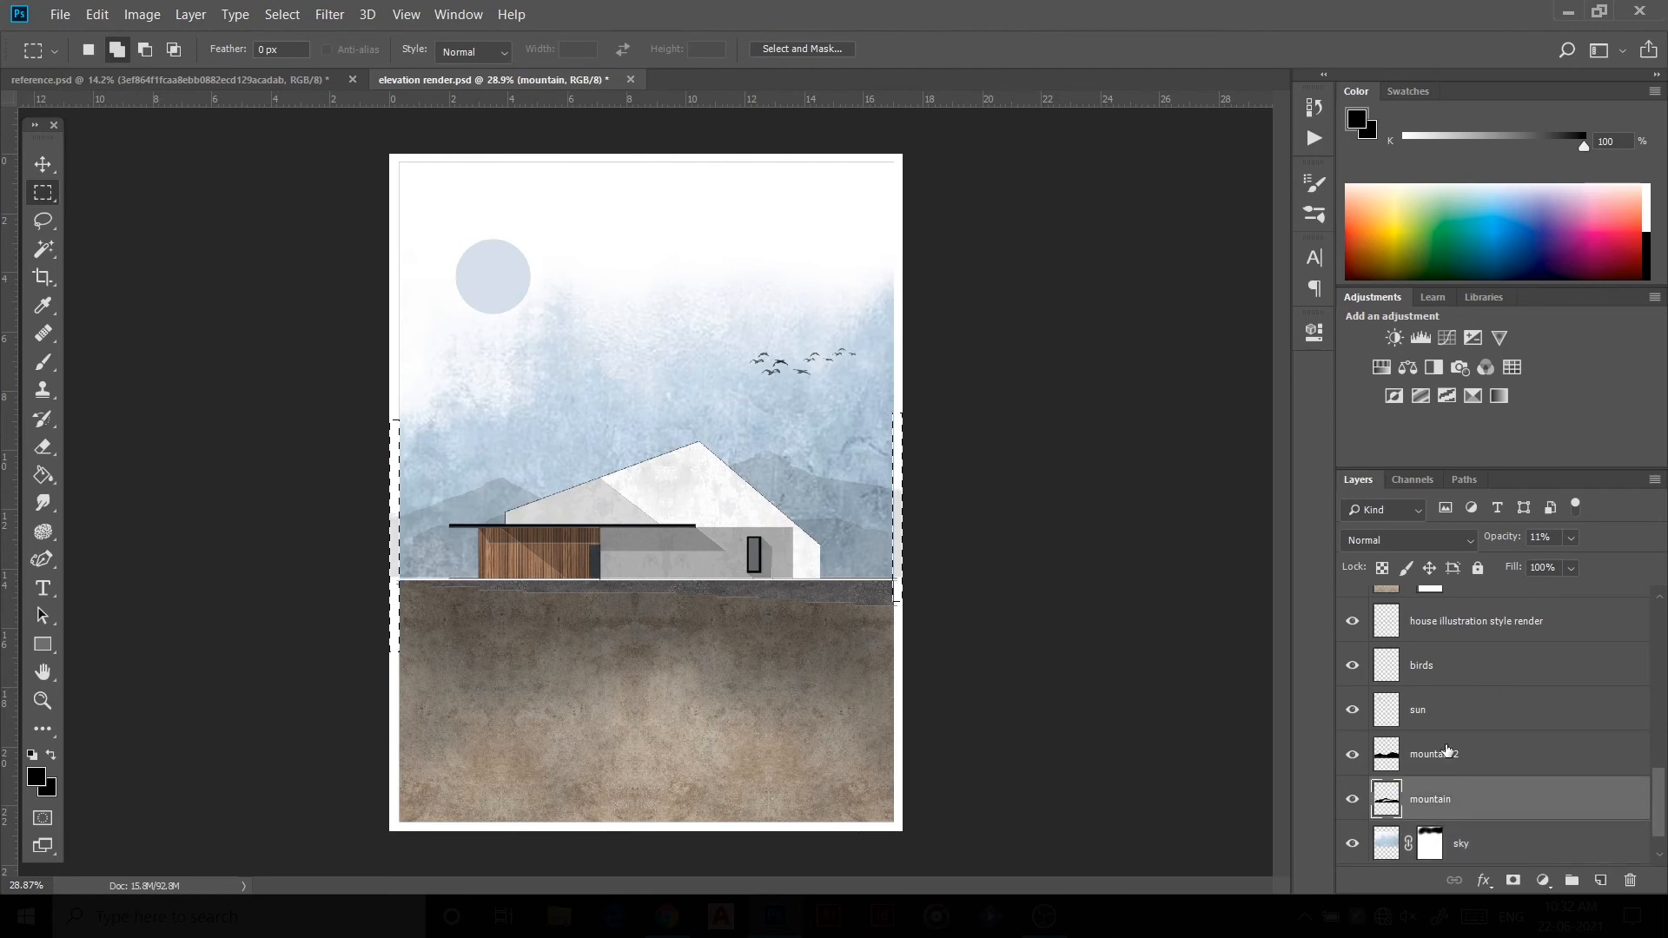
{"action": "left_click", "coordinate": [1447, 752]}
{"action": "key", "text": "Delete"}
{"action": "key", "text": "ctrl+d"}
Step: On the people layer, pick a Sketched_People_Silhouettes brush at 80 px and stamp a person in front of the house
{"action": "key", "text": "v"}
{"action": "scroll", "coordinate": [1523, 603], "scroll_direction": "up", "scroll_amount": 10}
{"action": "left_click", "coordinate": [1523, 605]}
{"action": "key", "text": "b"}
{"action": "right_click", "coordinate": [649, 399]}
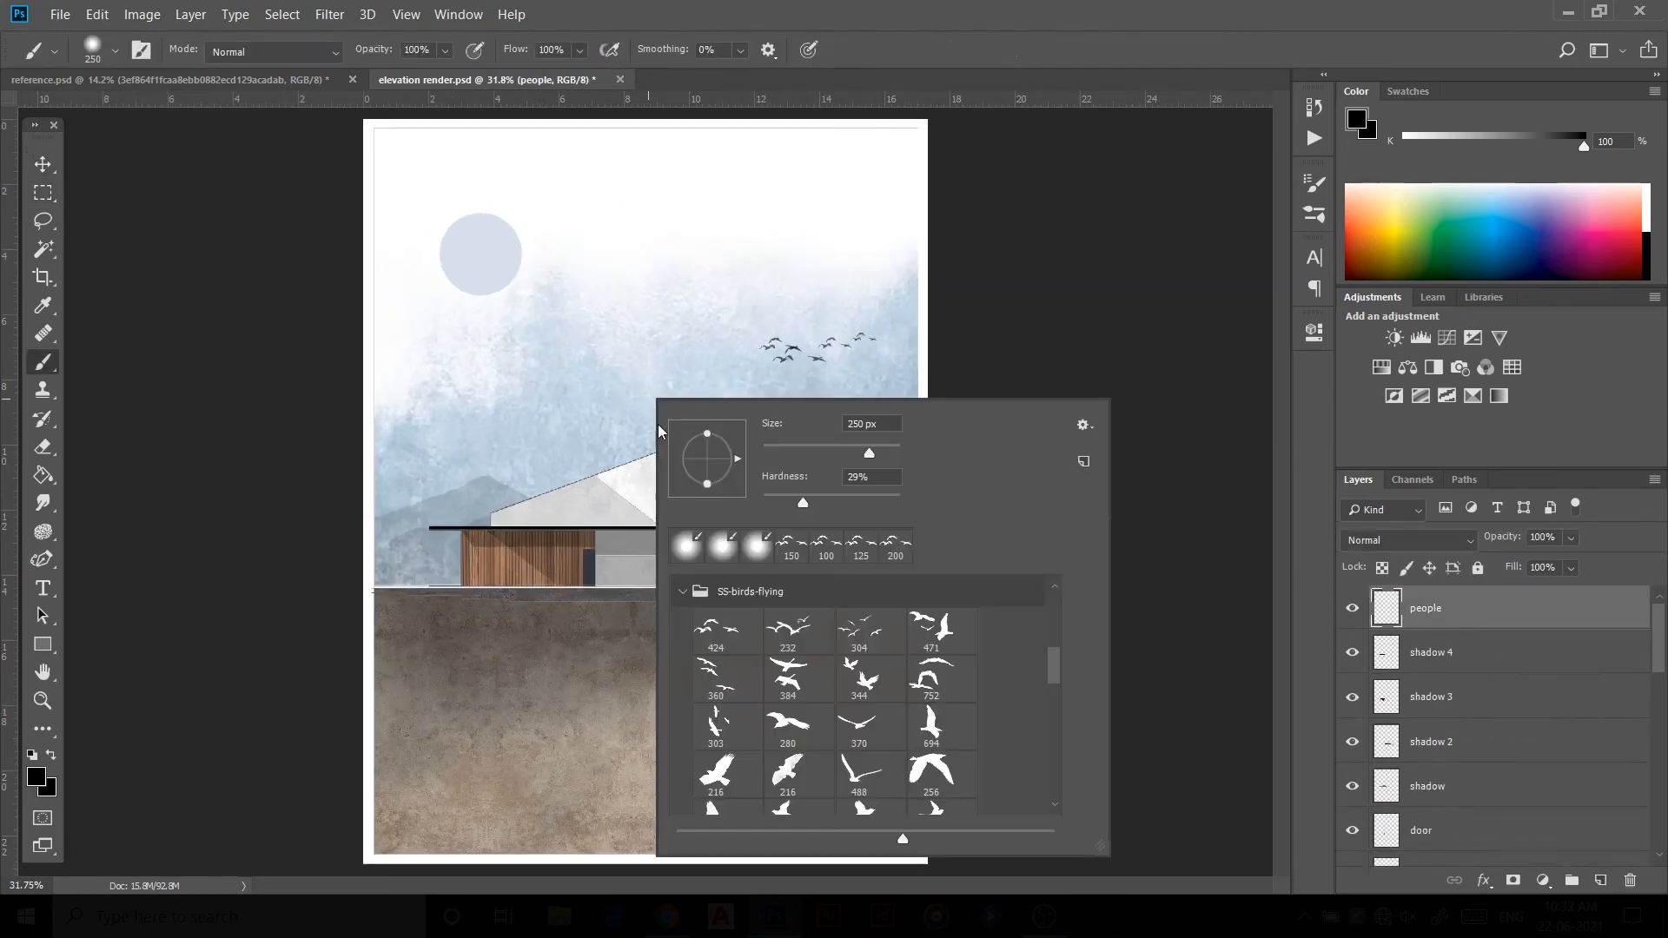
{"action": "left_click", "coordinate": [683, 592]}
{"action": "scroll", "coordinate": [687, 770], "scroll_direction": "down", "scroll_amount": 1}
{"action": "left_click", "coordinate": [683, 684]}
{"action": "left_click", "coordinate": [787, 722]}
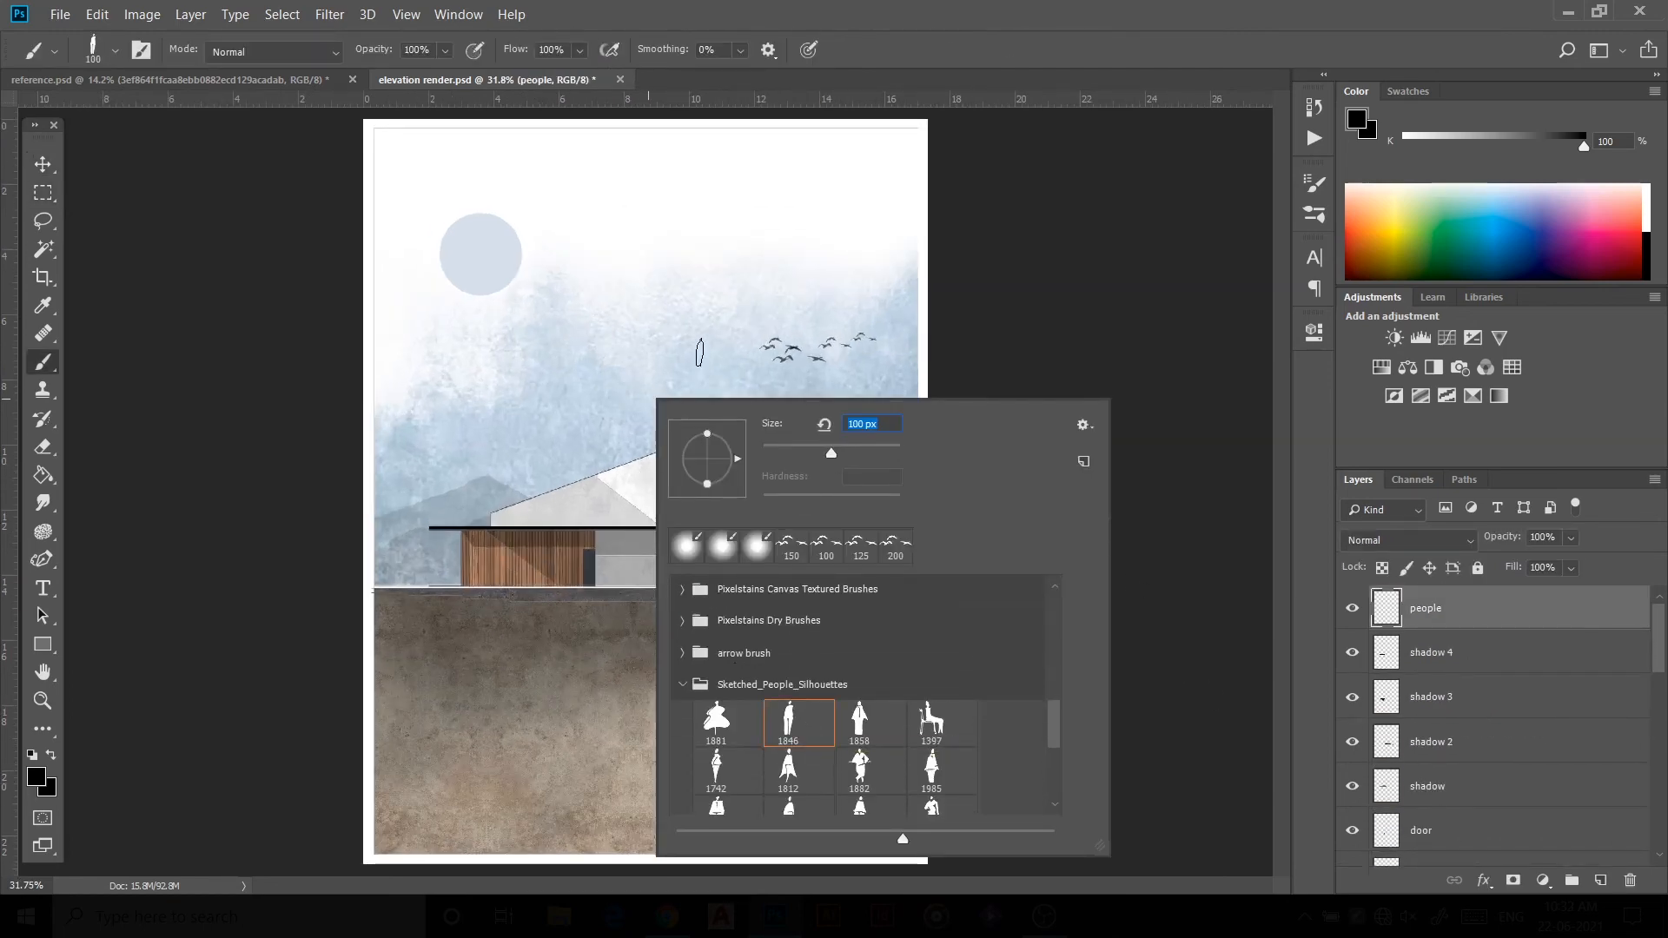
{"action": "left_click_drag", "start_coordinate": [831, 453], "coordinate": [819, 454]}
{"action": "key", "text": "Return"}
{"action": "scroll", "coordinate": [702, 552], "scroll_direction": "up", "scroll_amount": 2}
{"action": "left_click", "coordinate": [662, 582]}
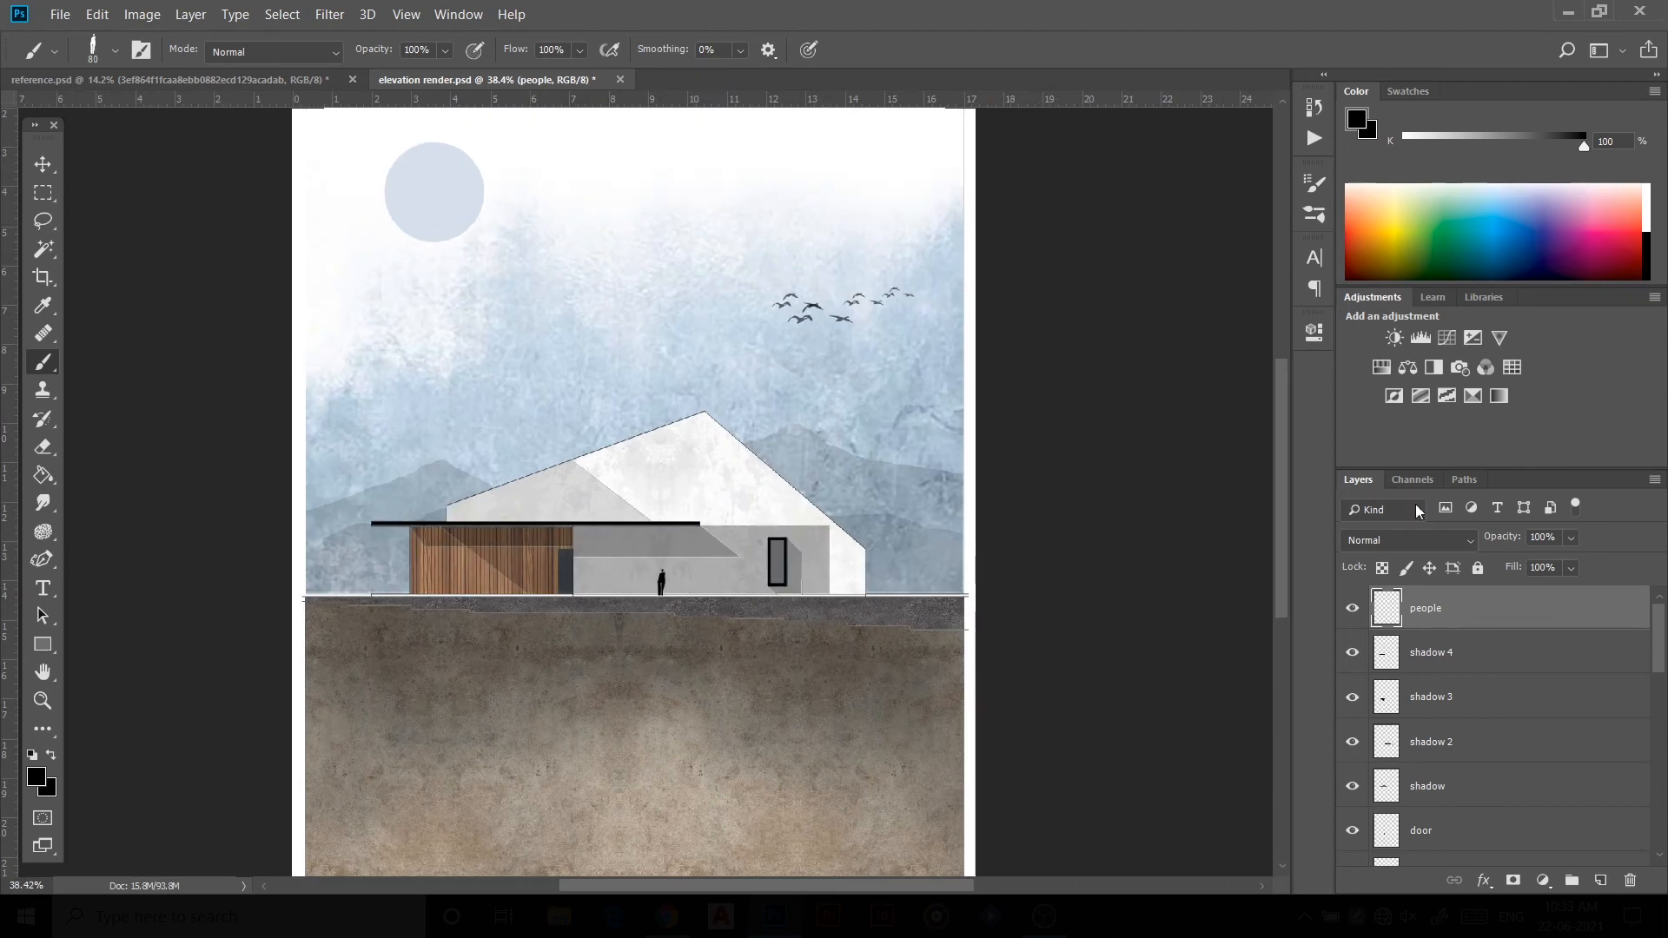
Step: Stamp more silhouette figures along the ground line using other brushes from the people set
{"action": "right_click", "coordinate": [703, 578]}
{"action": "left_click", "coordinate": [764, 758]}
{"action": "left_click_drag", "start_coordinate": [938, 491], "coordinate": [863, 491]}
{"action": "key", "text": "Return"}
{"action": "right_click", "coordinate": [582, 549]}
{"action": "scroll", "coordinate": [704, 764], "scroll_direction": "down", "scroll_amount": 2}
{"action": "left_click", "coordinate": [863, 800]}
{"action": "key", "text": "Return"}
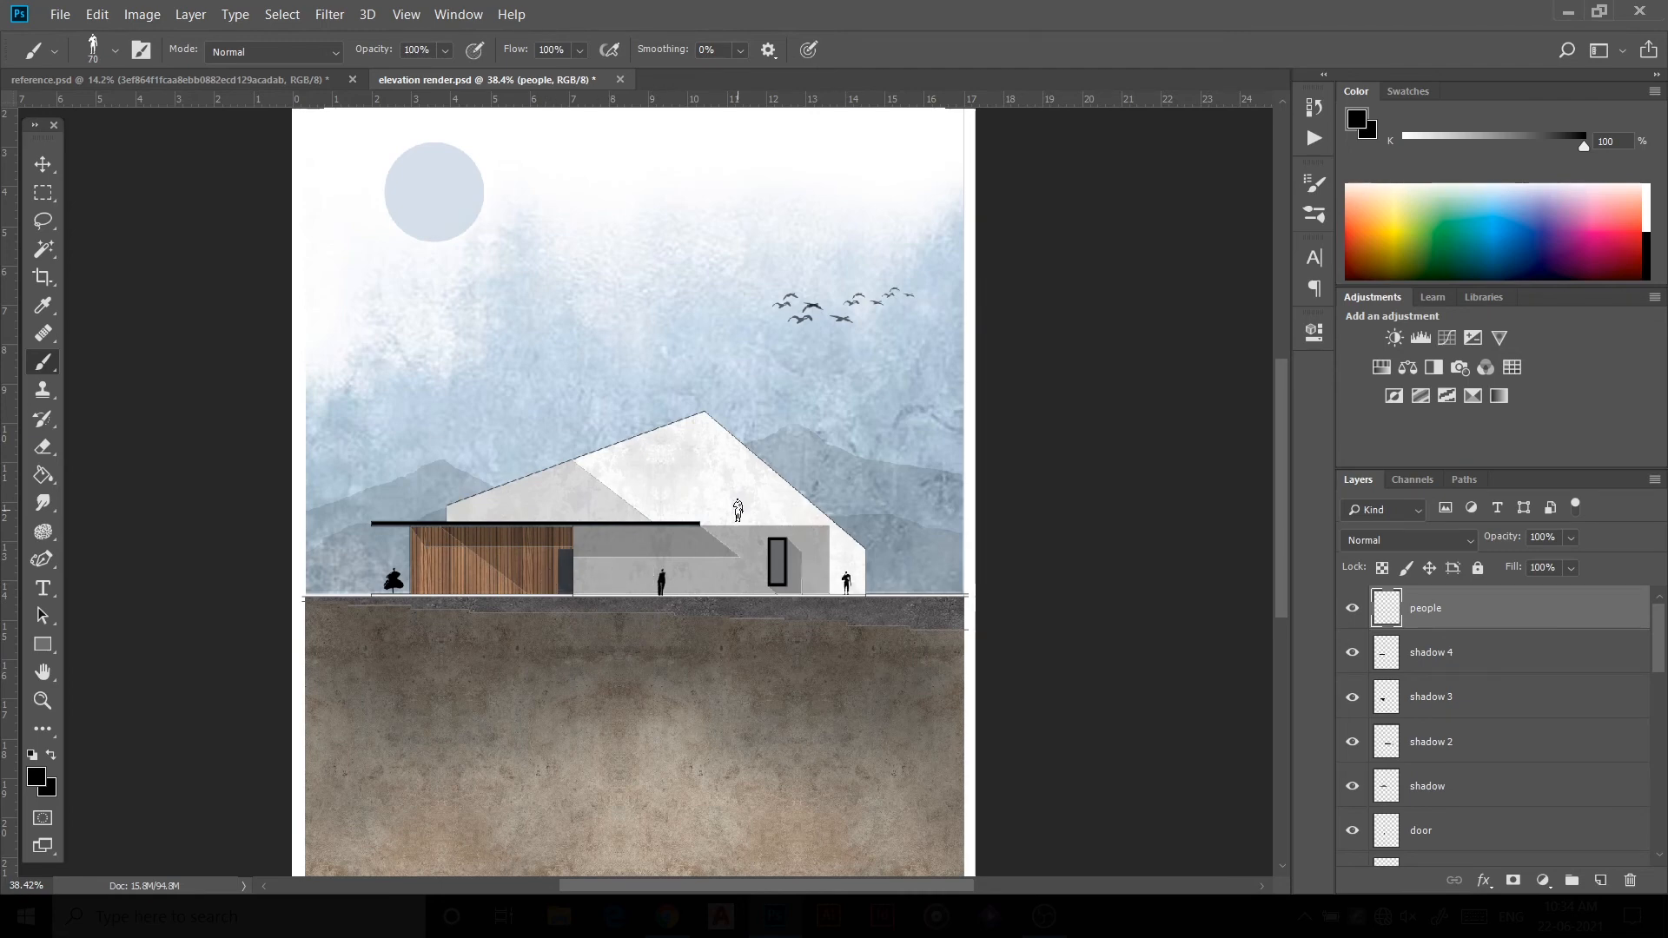
Step: Pick another people silhouette brush and stamp a figure in front of the timber cladding
{"action": "right_click", "coordinate": [848, 584]}
{"action": "scroll", "coordinate": [947, 738], "scroll_direction": "down", "scroll_amount": 2}
{"action": "left_click", "coordinate": [805, 825]}
{"action": "left_click", "coordinate": [905, 491]}
{"action": "key", "text": "Return"}
{"action": "left_click", "coordinate": [471, 582]}
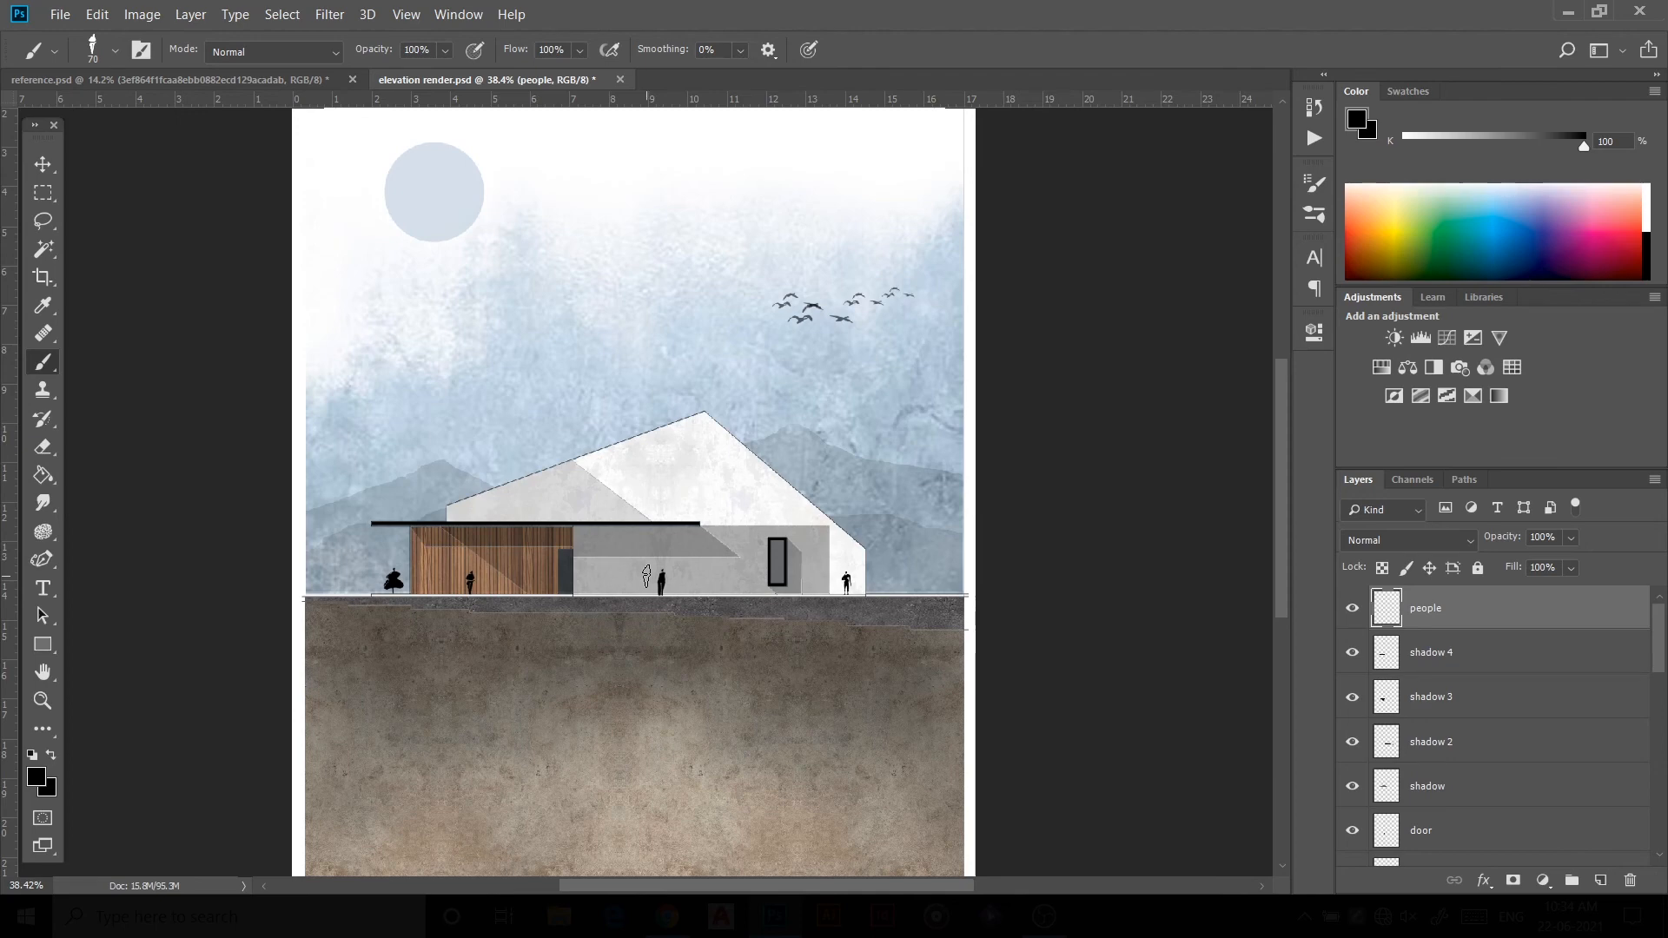
Step: Switch to people brush 1771, then erase the stray figure standing beside the house wall
{"action": "scroll", "coordinate": [672, 590], "scroll_direction": "up", "scroll_amount": 2}
{"action": "right_click", "coordinate": [734, 548]}
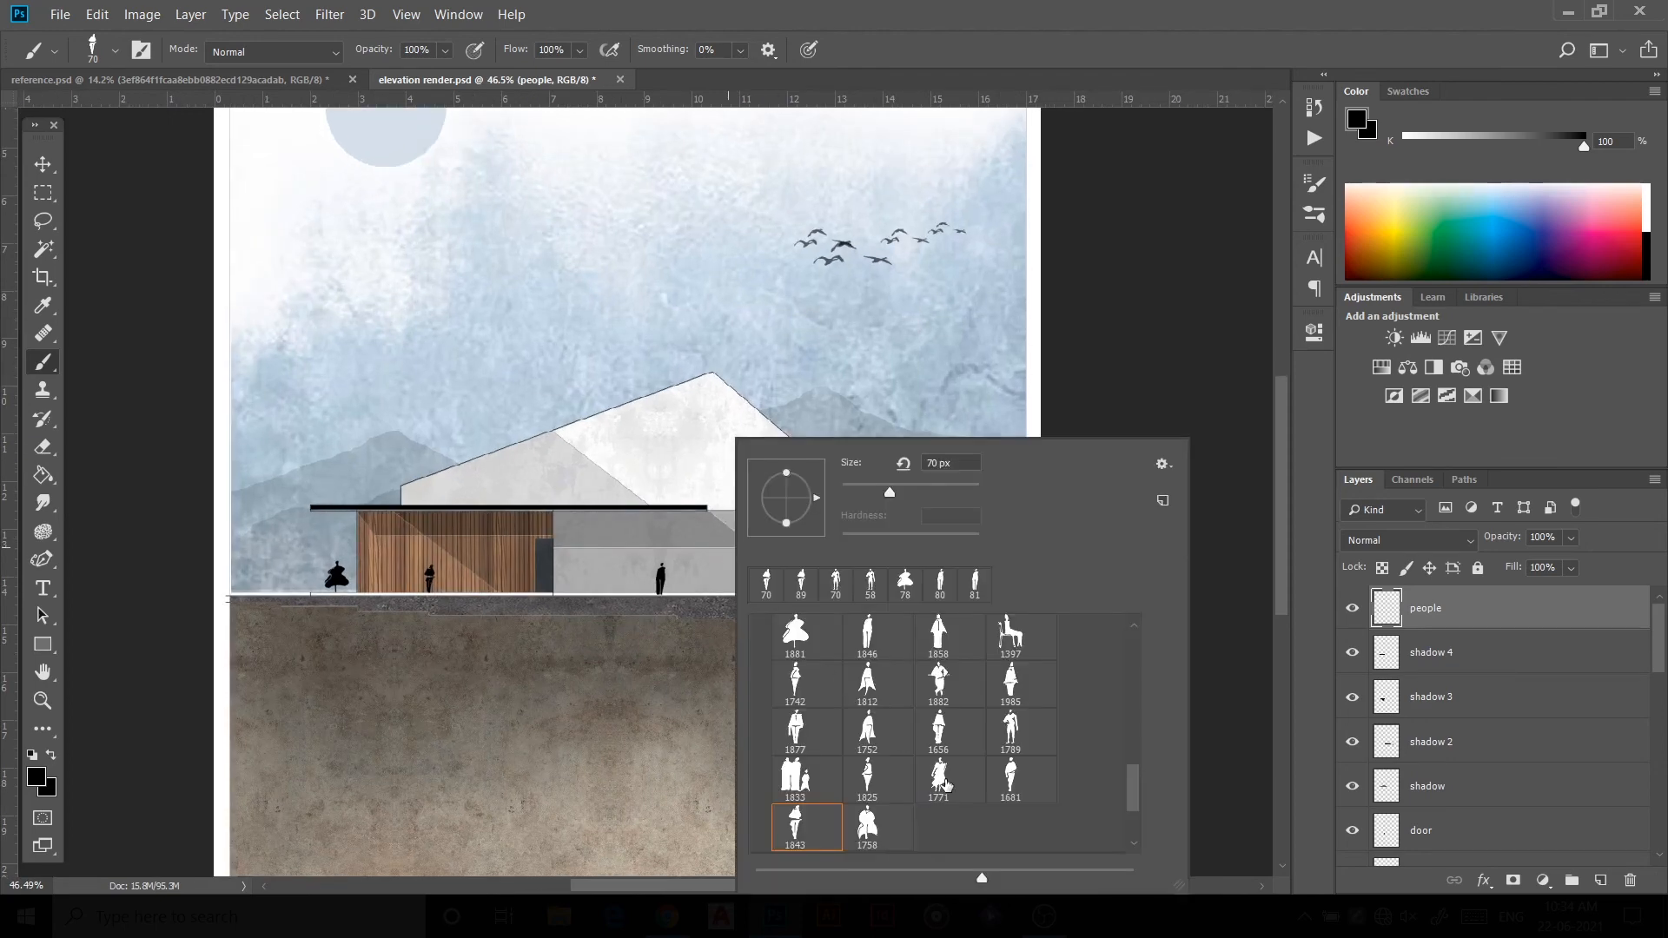
{"action": "left_click", "coordinate": [895, 778]}
{"action": "left_click", "coordinate": [895, 491]}
{"action": "key", "text": "Return"}
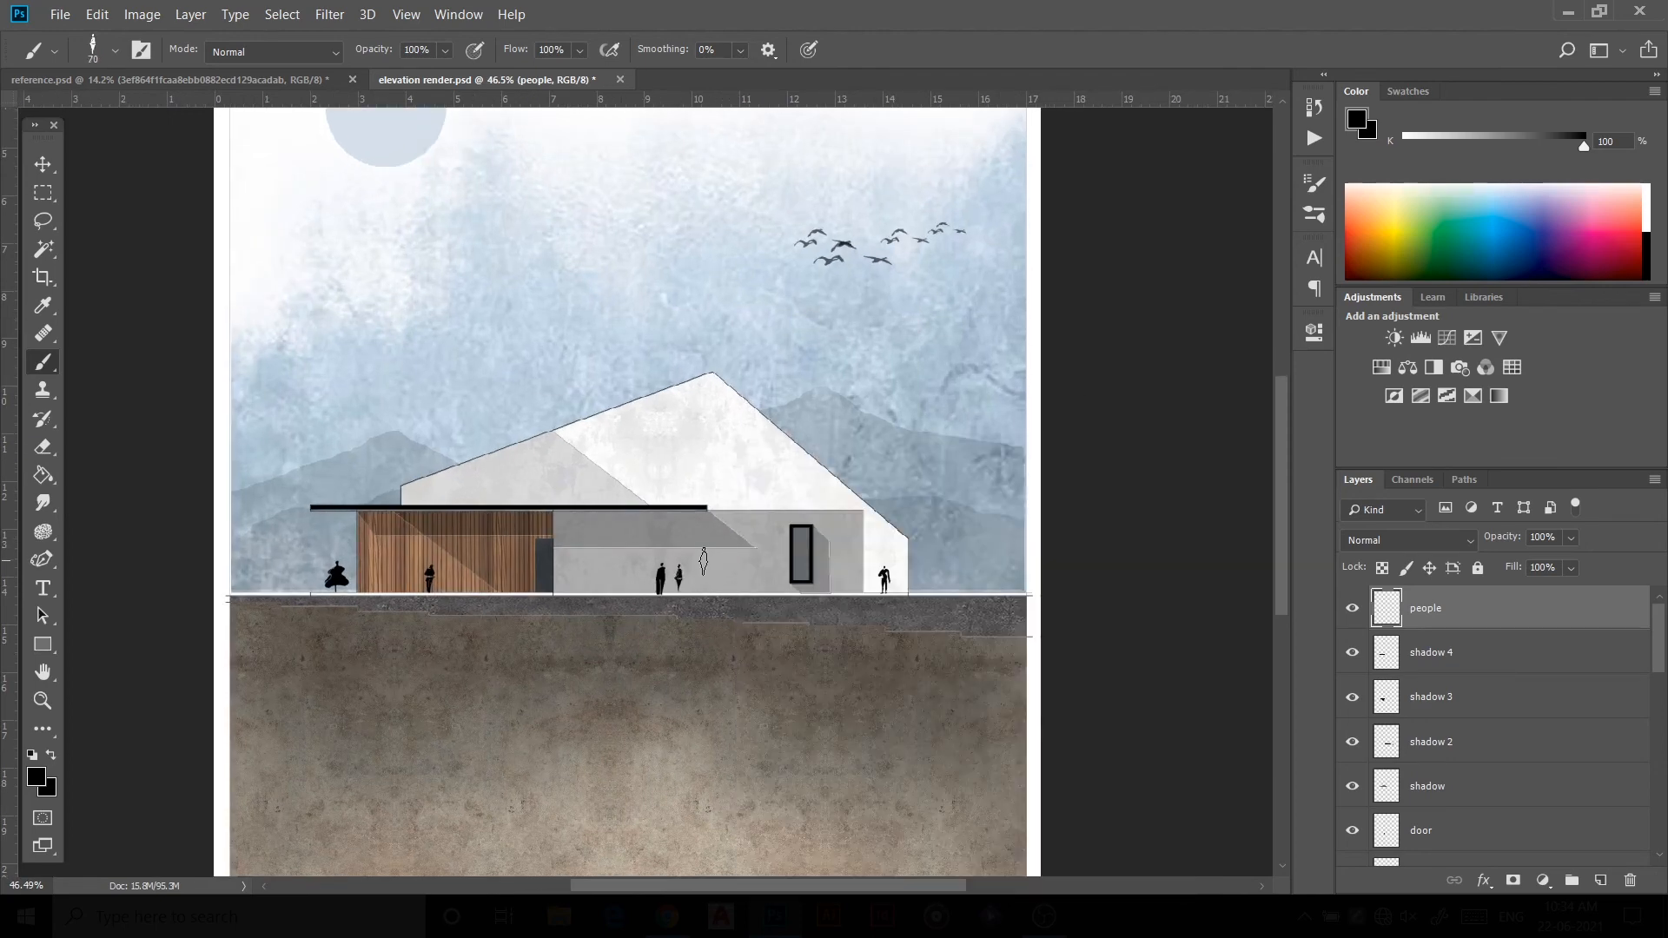
{"action": "key", "text": "e"}
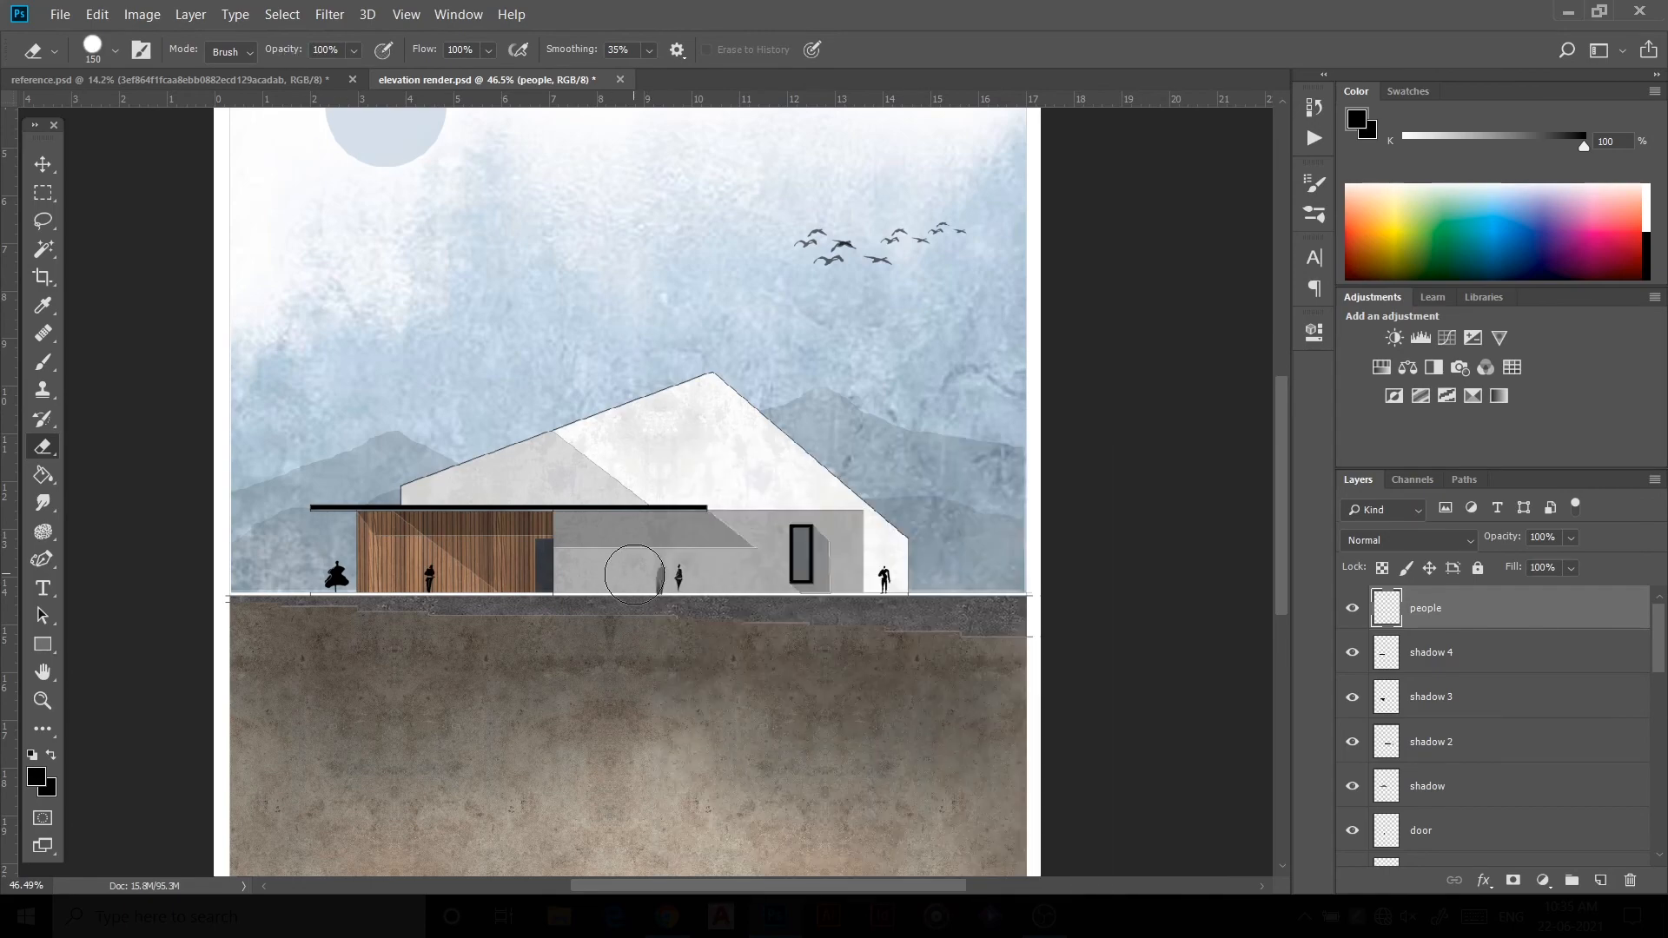
{"action": "left_click", "coordinate": [634, 574]}
{"action": "key", "text": "v"}
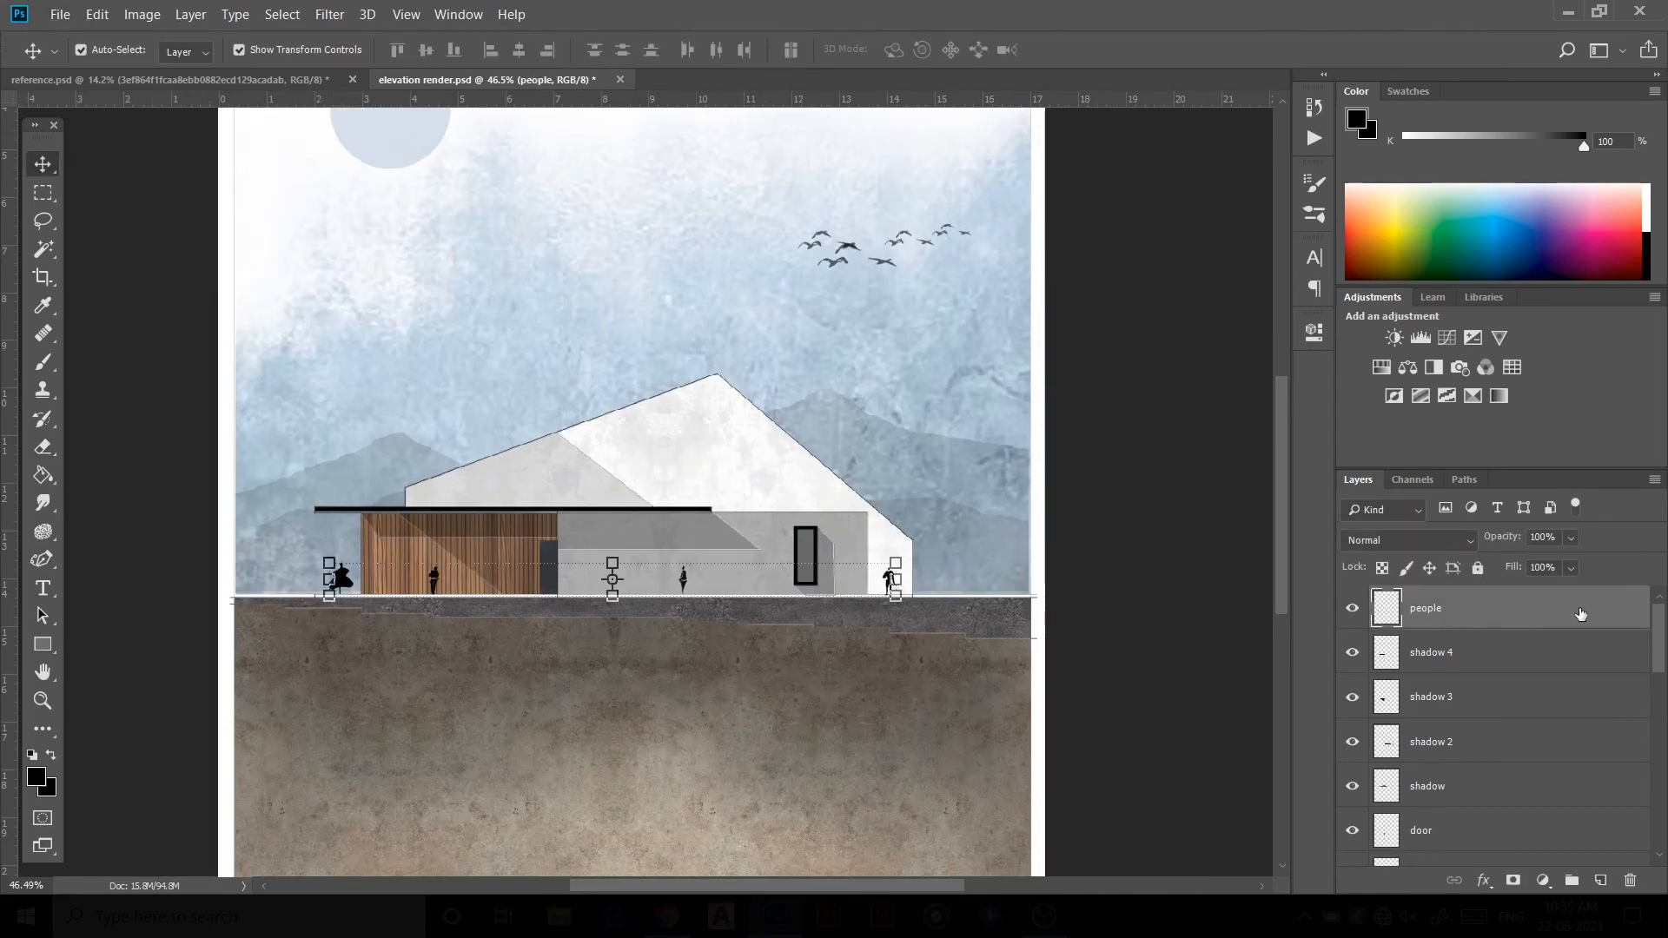
Step: Add a drop shadow to the people layer with a -173° angle and a 10 px distance
{"action": "double_click", "coordinate": [1580, 614]}
{"action": "scroll", "coordinate": [860, 608], "scroll_direction": "down", "scroll_amount": 2}
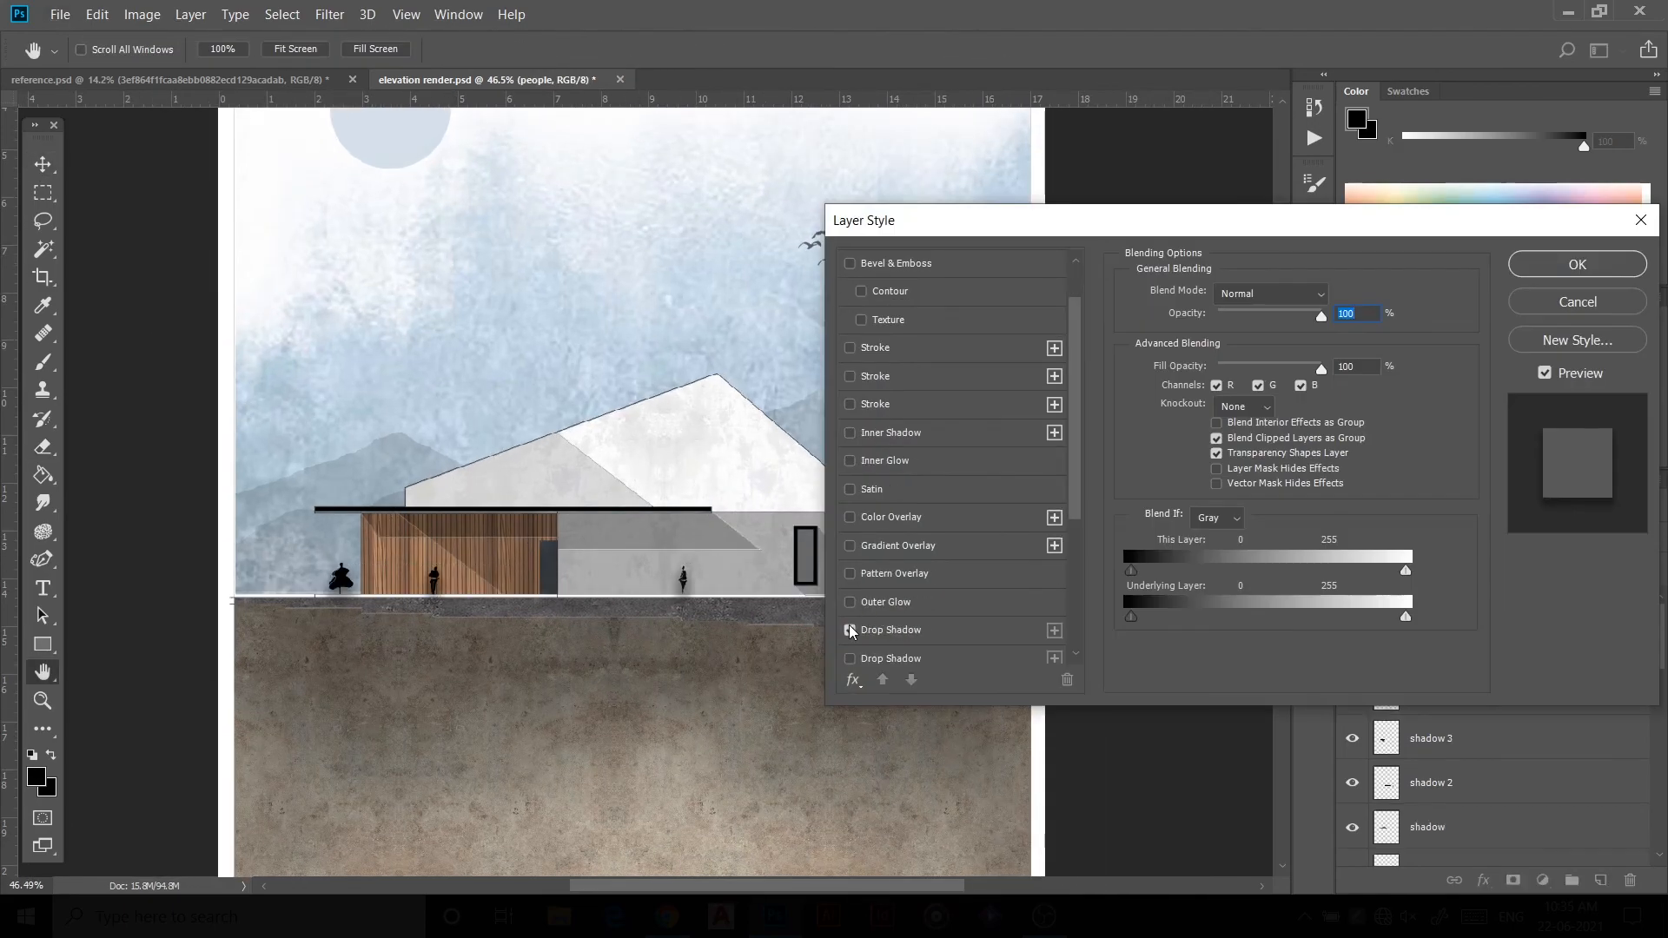
{"action": "left_click", "coordinate": [903, 631]}
{"action": "left_click_drag", "start_coordinate": [1228, 432], "coordinate": [1198, 449]}
{"action": "left_click", "coordinate": [1200, 356]}
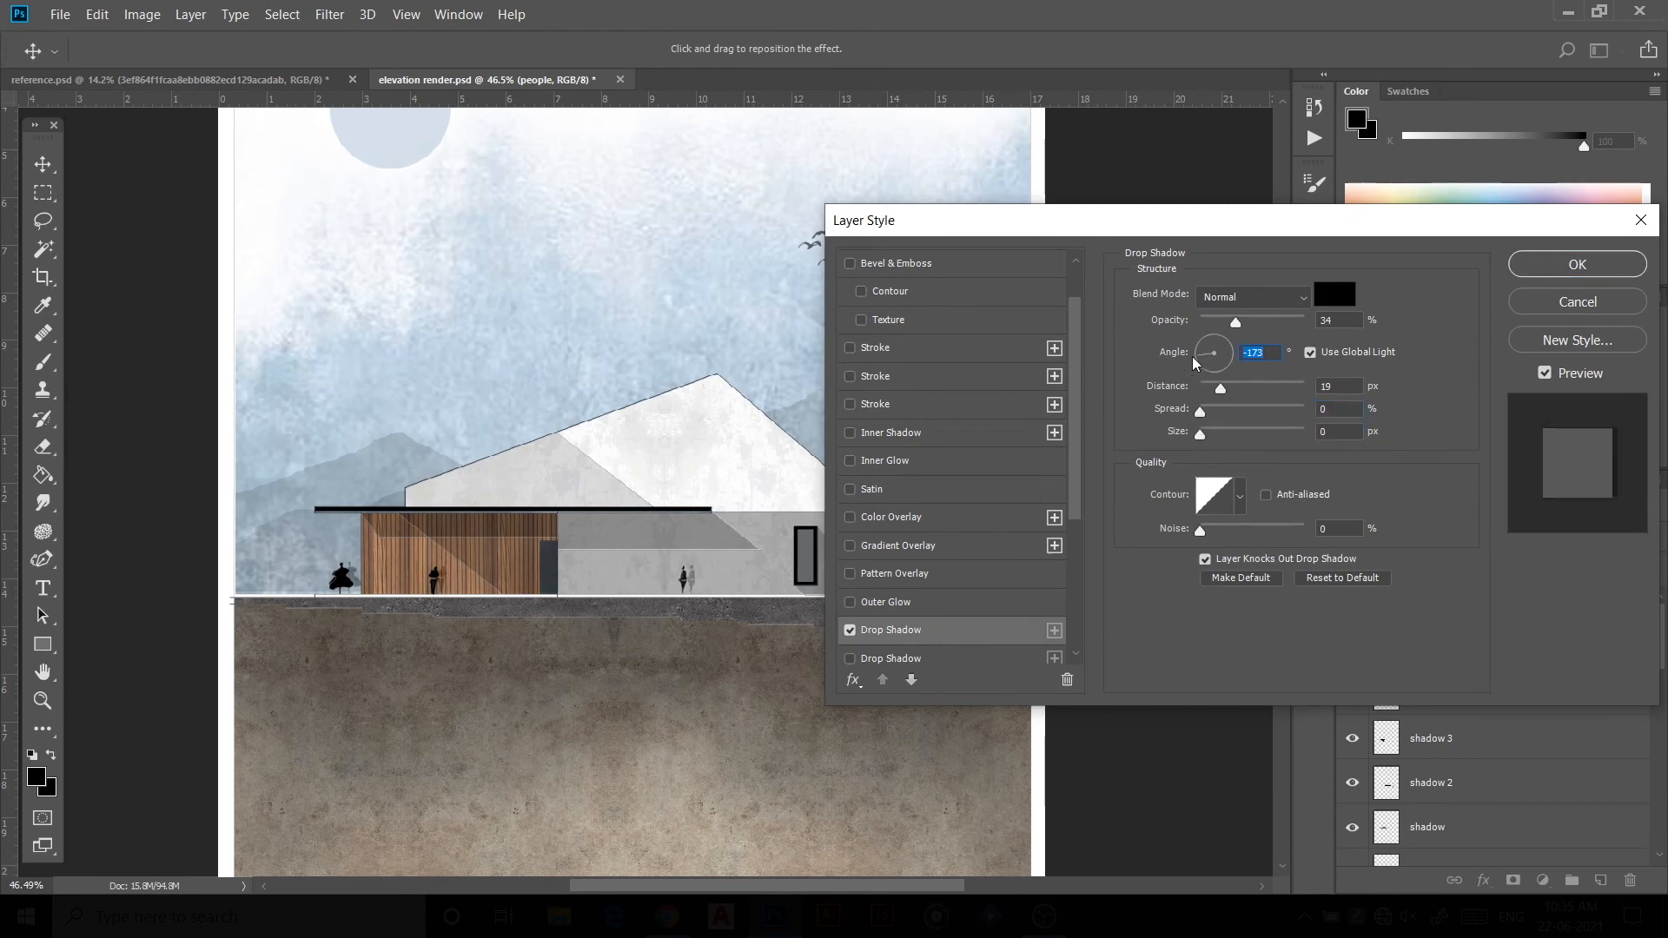
{"action": "left_click_drag", "start_coordinate": [1220, 389], "coordinate": [1214, 393]}
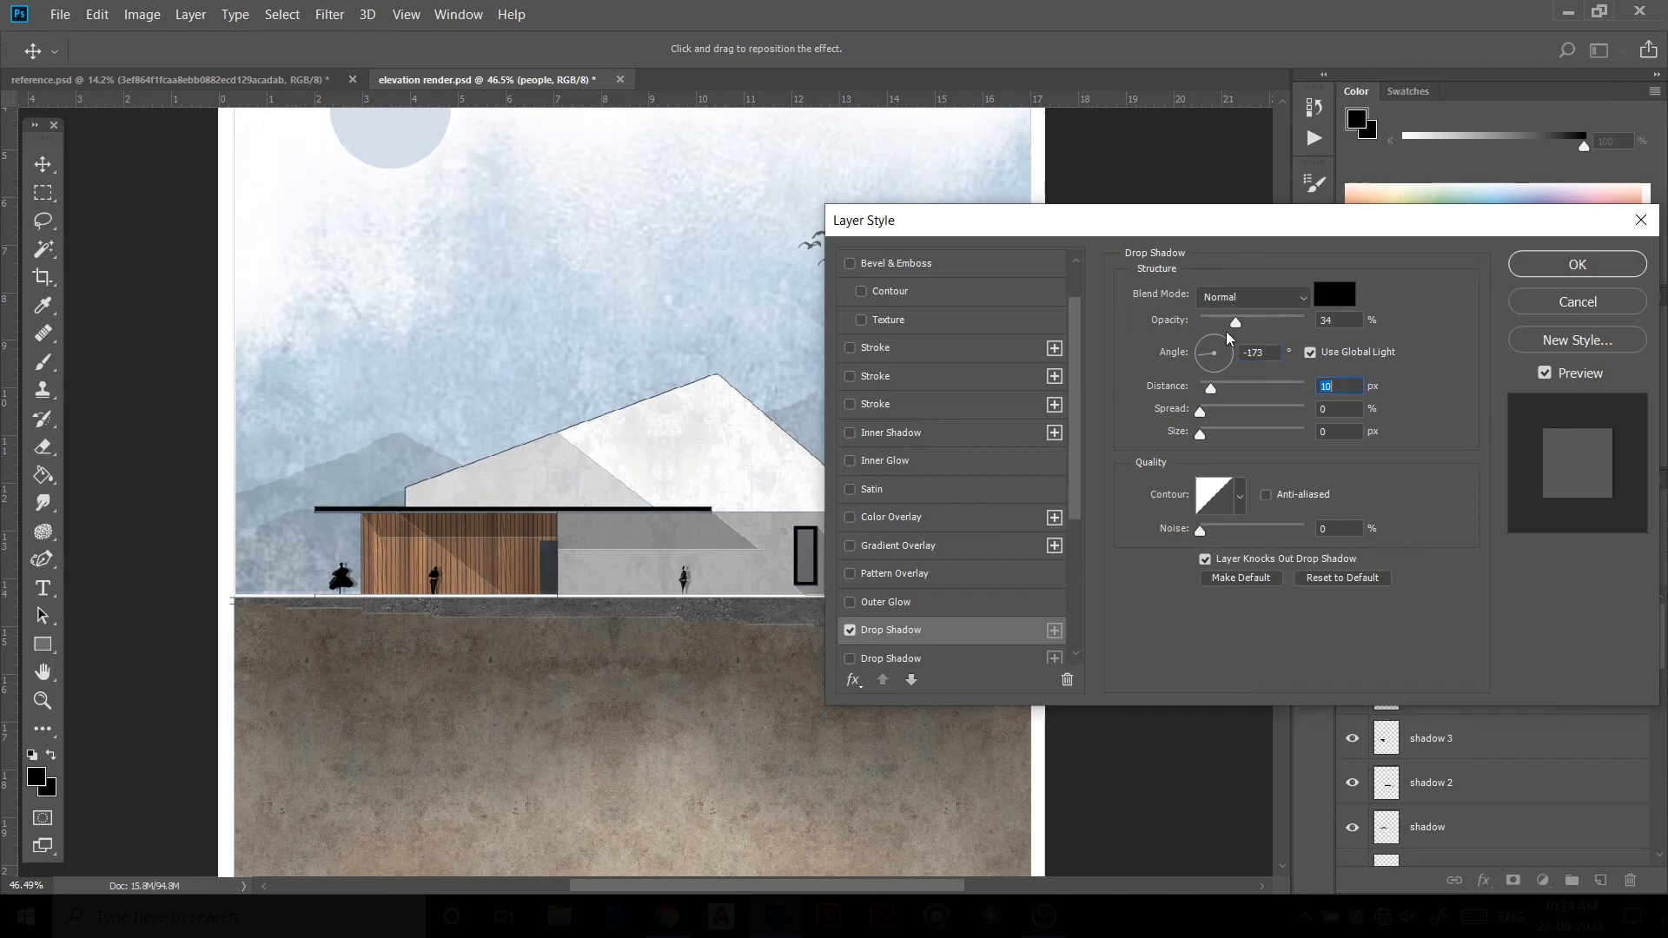
{"action": "left_click_drag", "start_coordinate": [1226, 331], "coordinate": [1217, 342]}
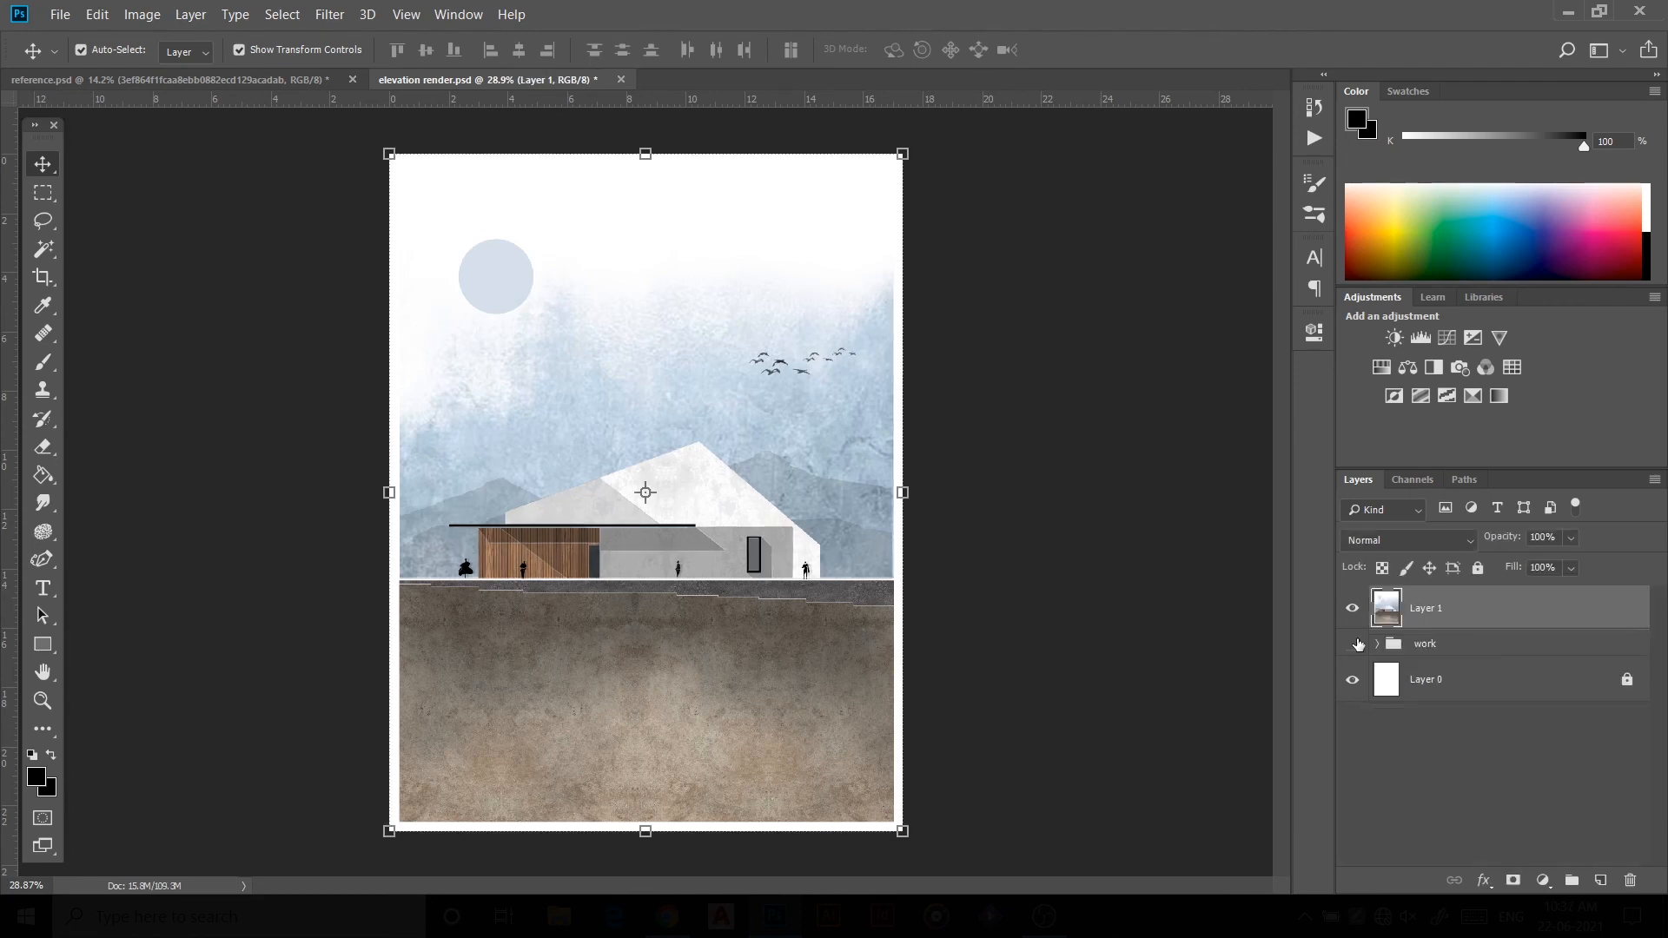
{"action": "left_click", "coordinate": [1182, 540]}
Step: Apply a Camera Raw filter to the merged top layer with temperature -9, exposure +0.30, shadows -20 and blacks -48
{"action": "left_click", "coordinate": [1412, 601]}
{"action": "left_click", "coordinate": [329, 14]}
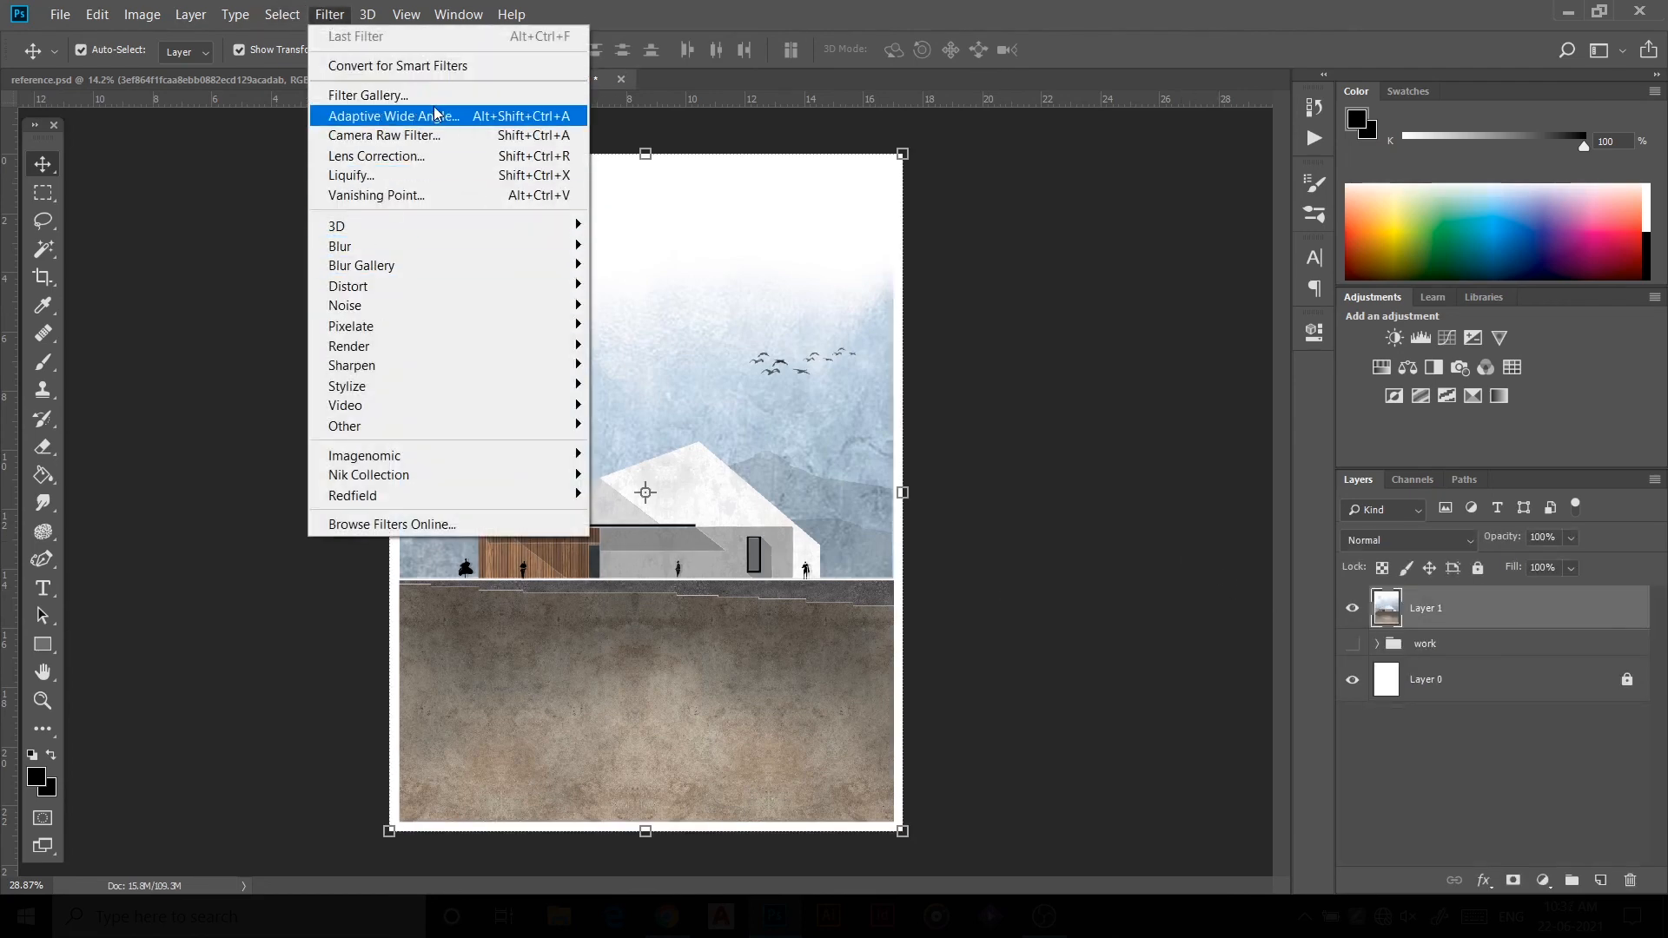
{"action": "left_click", "coordinate": [433, 135]}
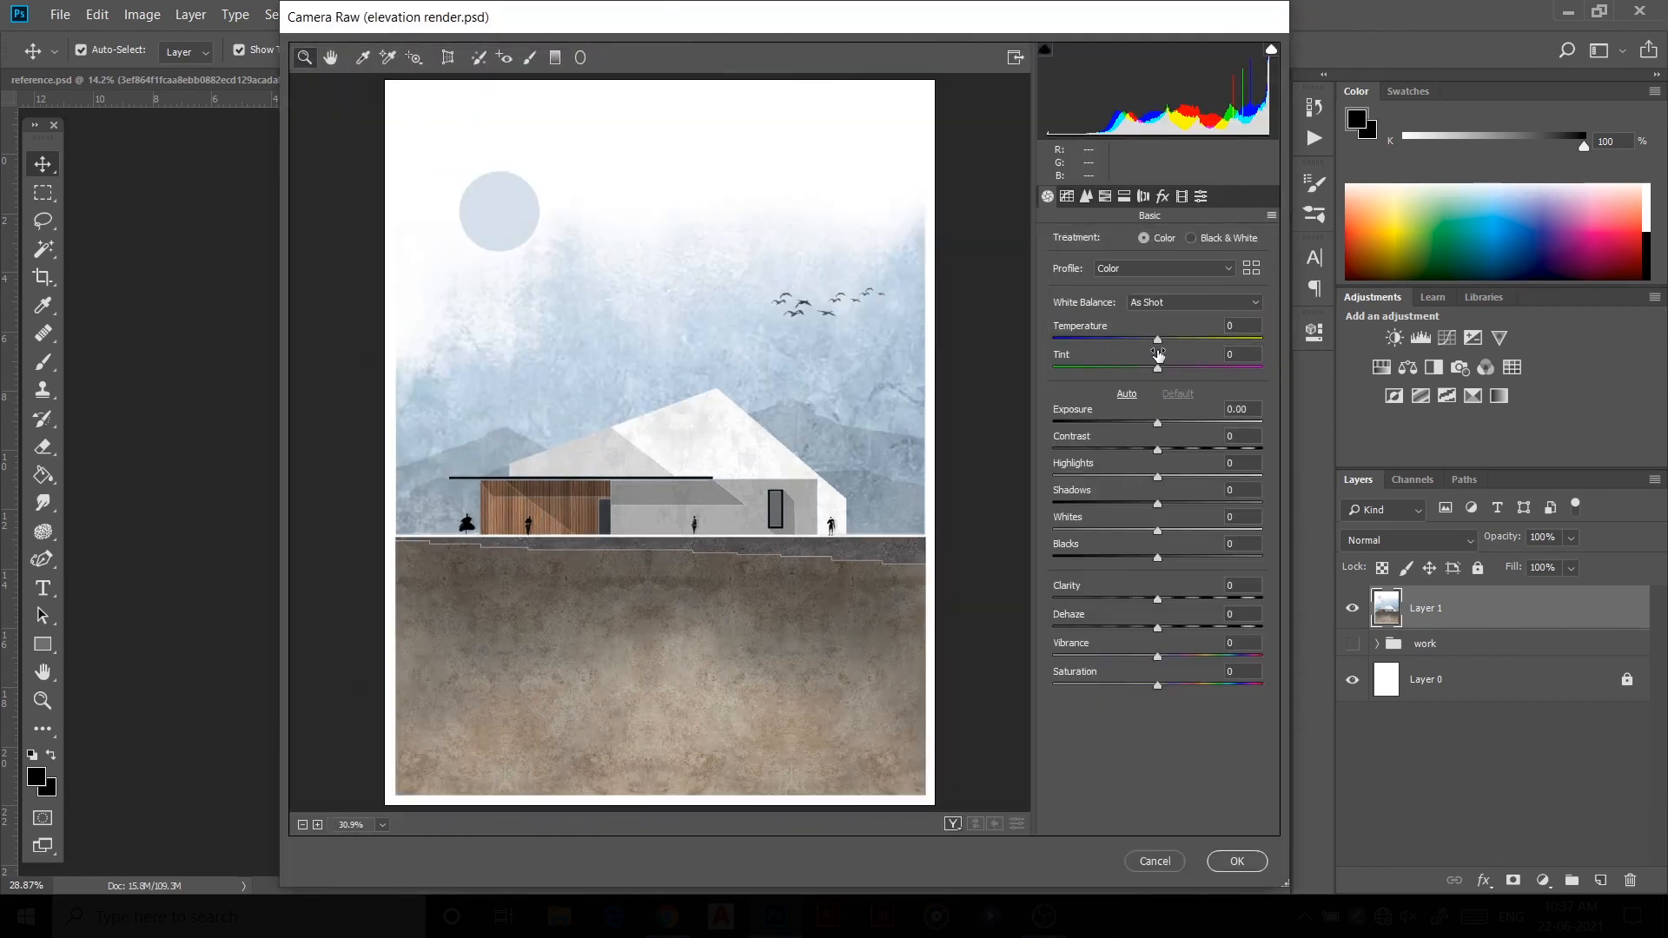
{"action": "left_click_drag", "start_coordinate": [1158, 341], "coordinate": [1148, 345]}
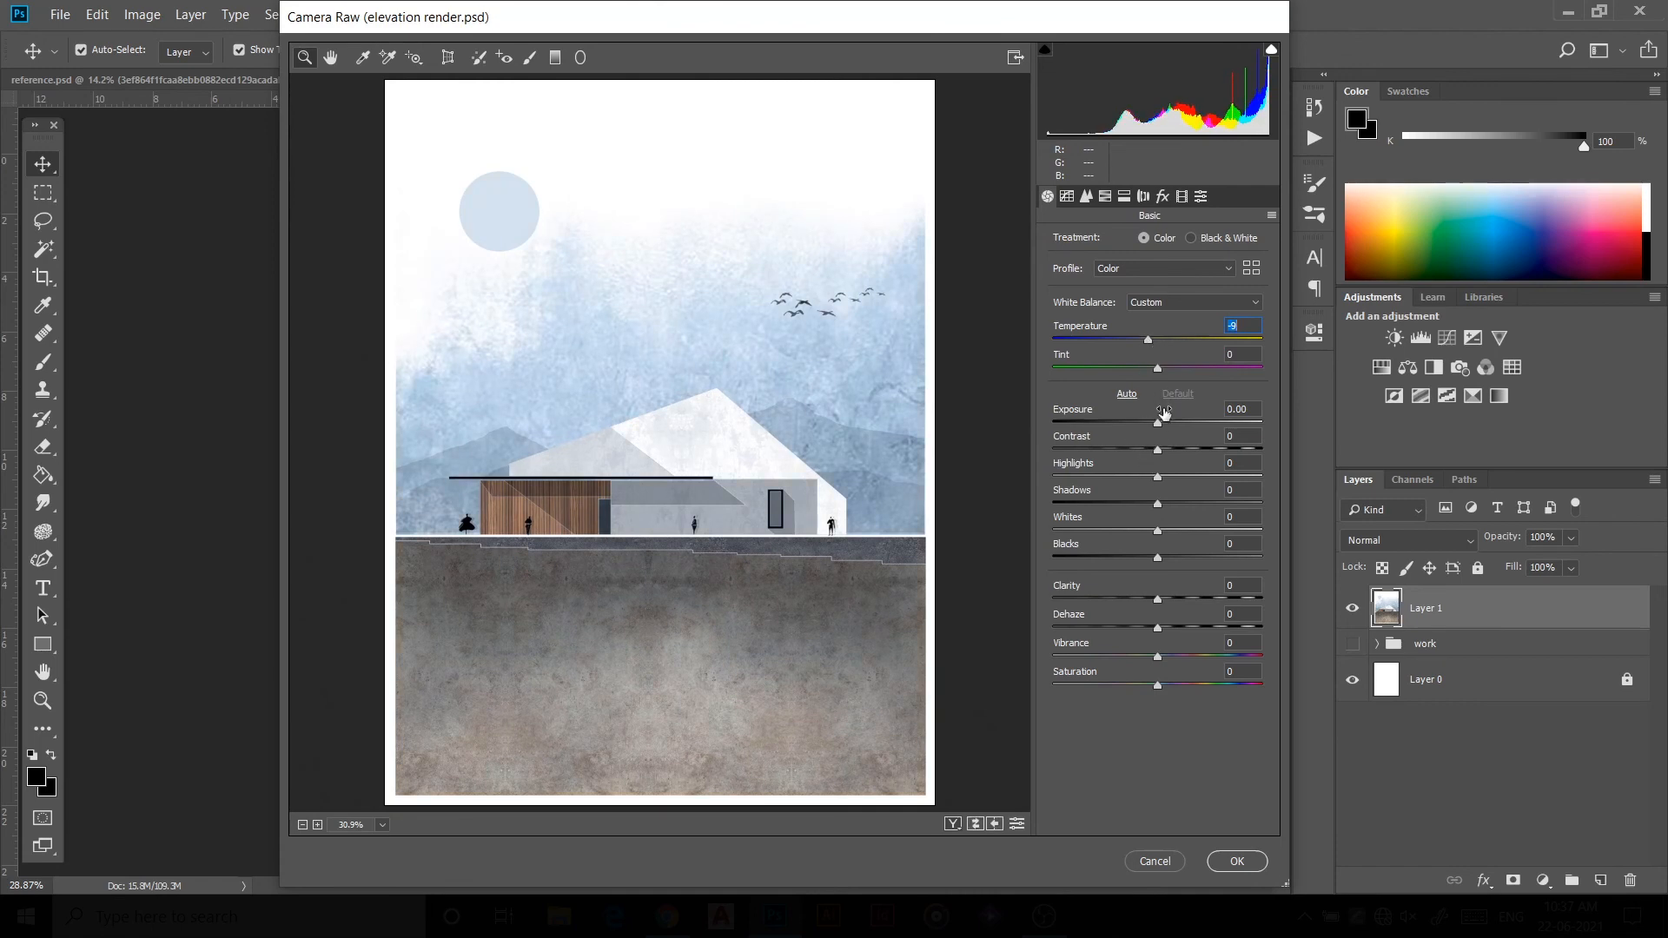
{"action": "left_click_drag", "start_coordinate": [1157, 424], "coordinate": [1164, 425]}
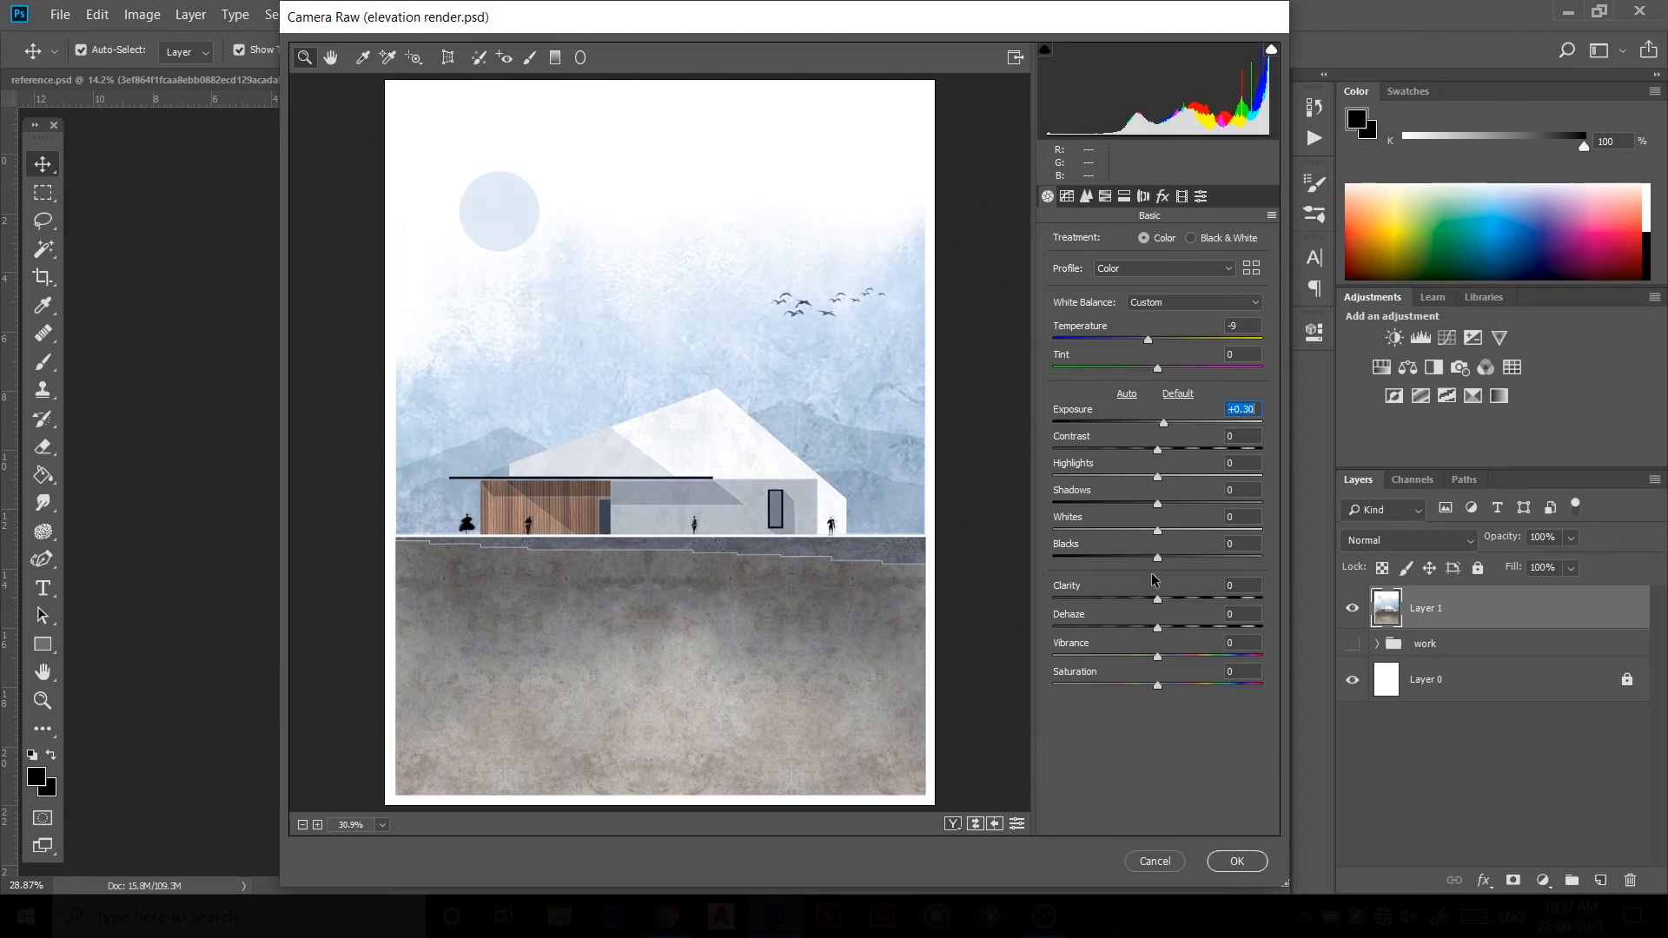
{"action": "left_click_drag", "start_coordinate": [1155, 563], "coordinate": [1113, 575]}
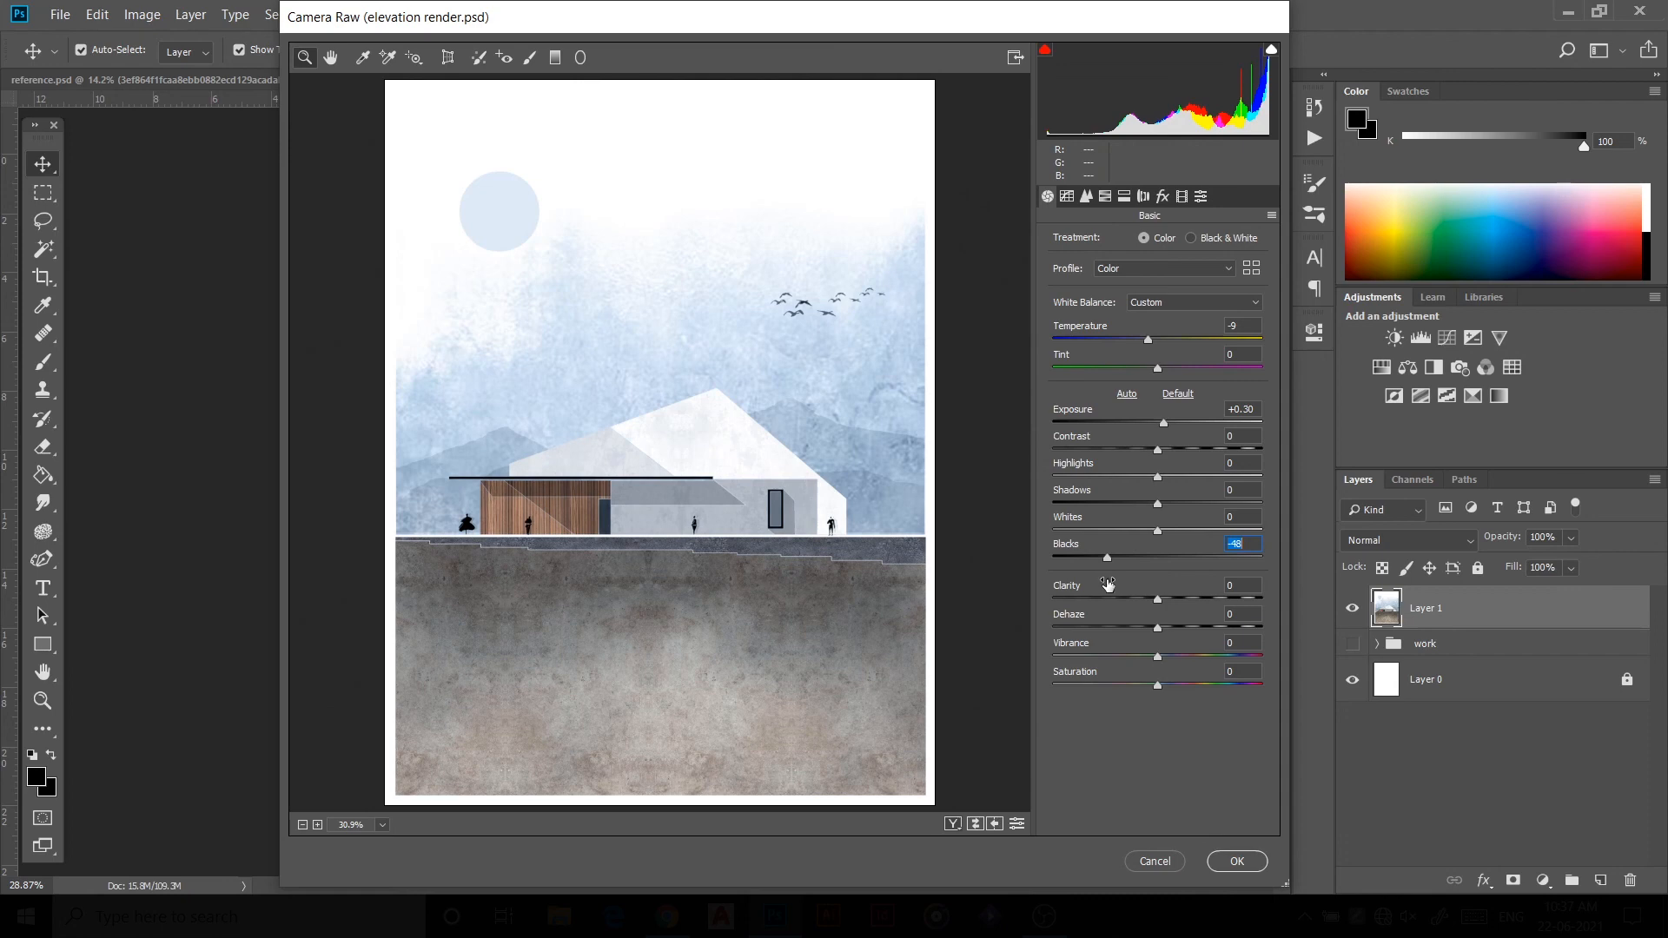
{"action": "left_click", "coordinate": [1157, 506]}
{"action": "left_click_drag", "start_coordinate": [1153, 508], "coordinate": [1139, 524]}
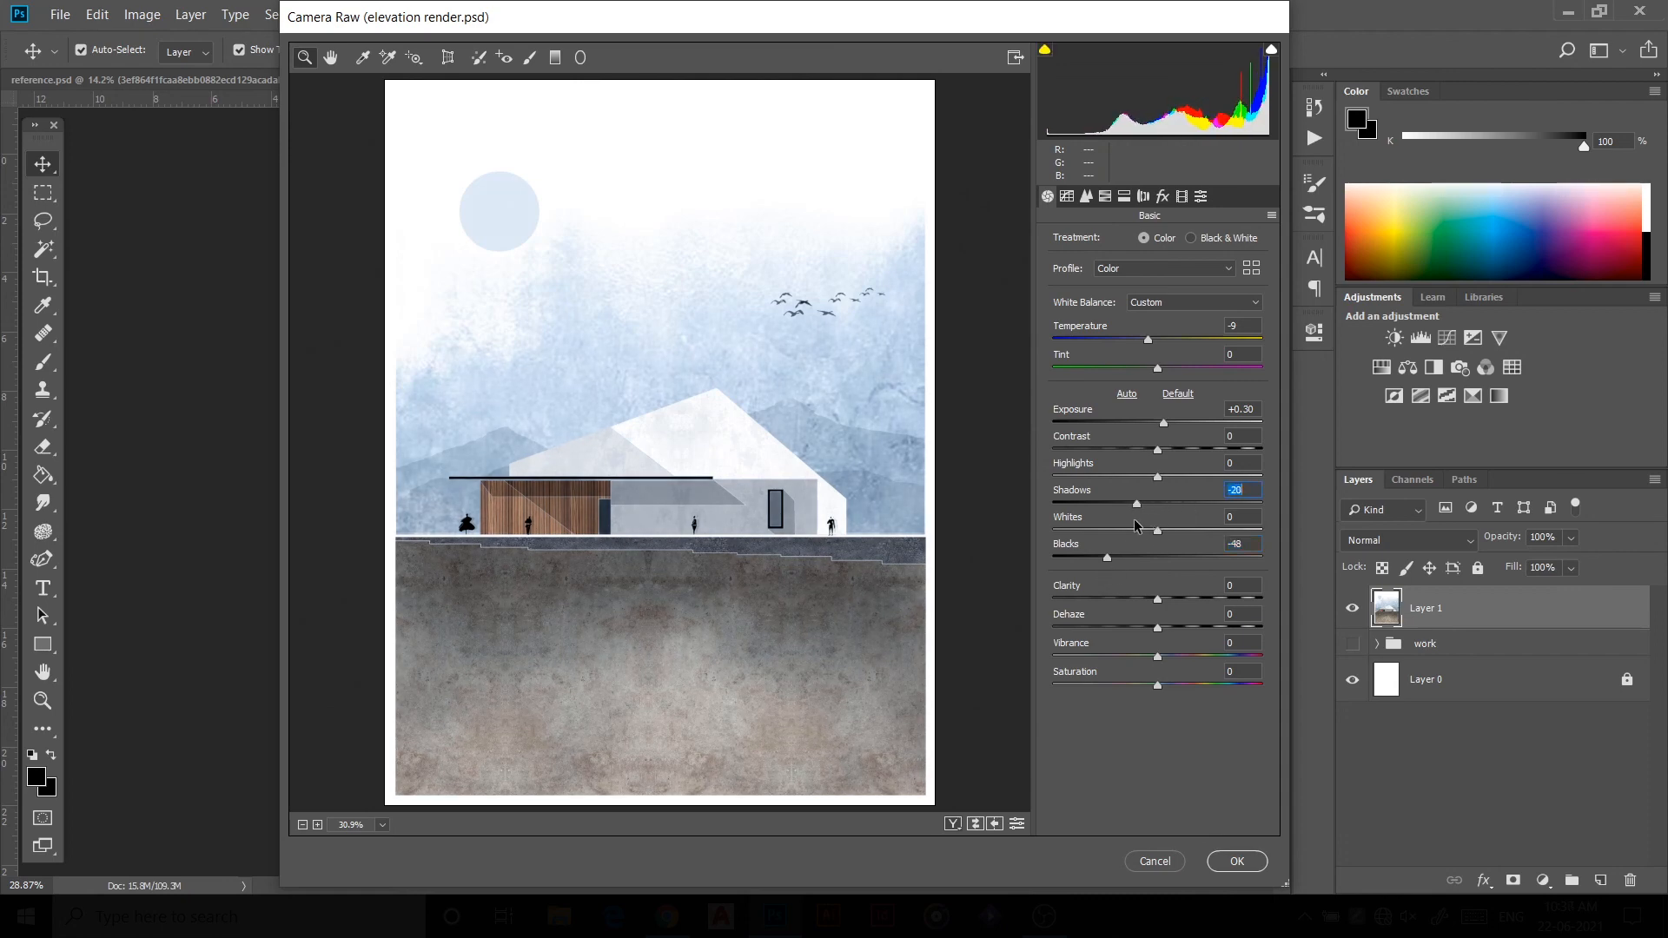
{"action": "left_click", "coordinate": [1217, 860]}
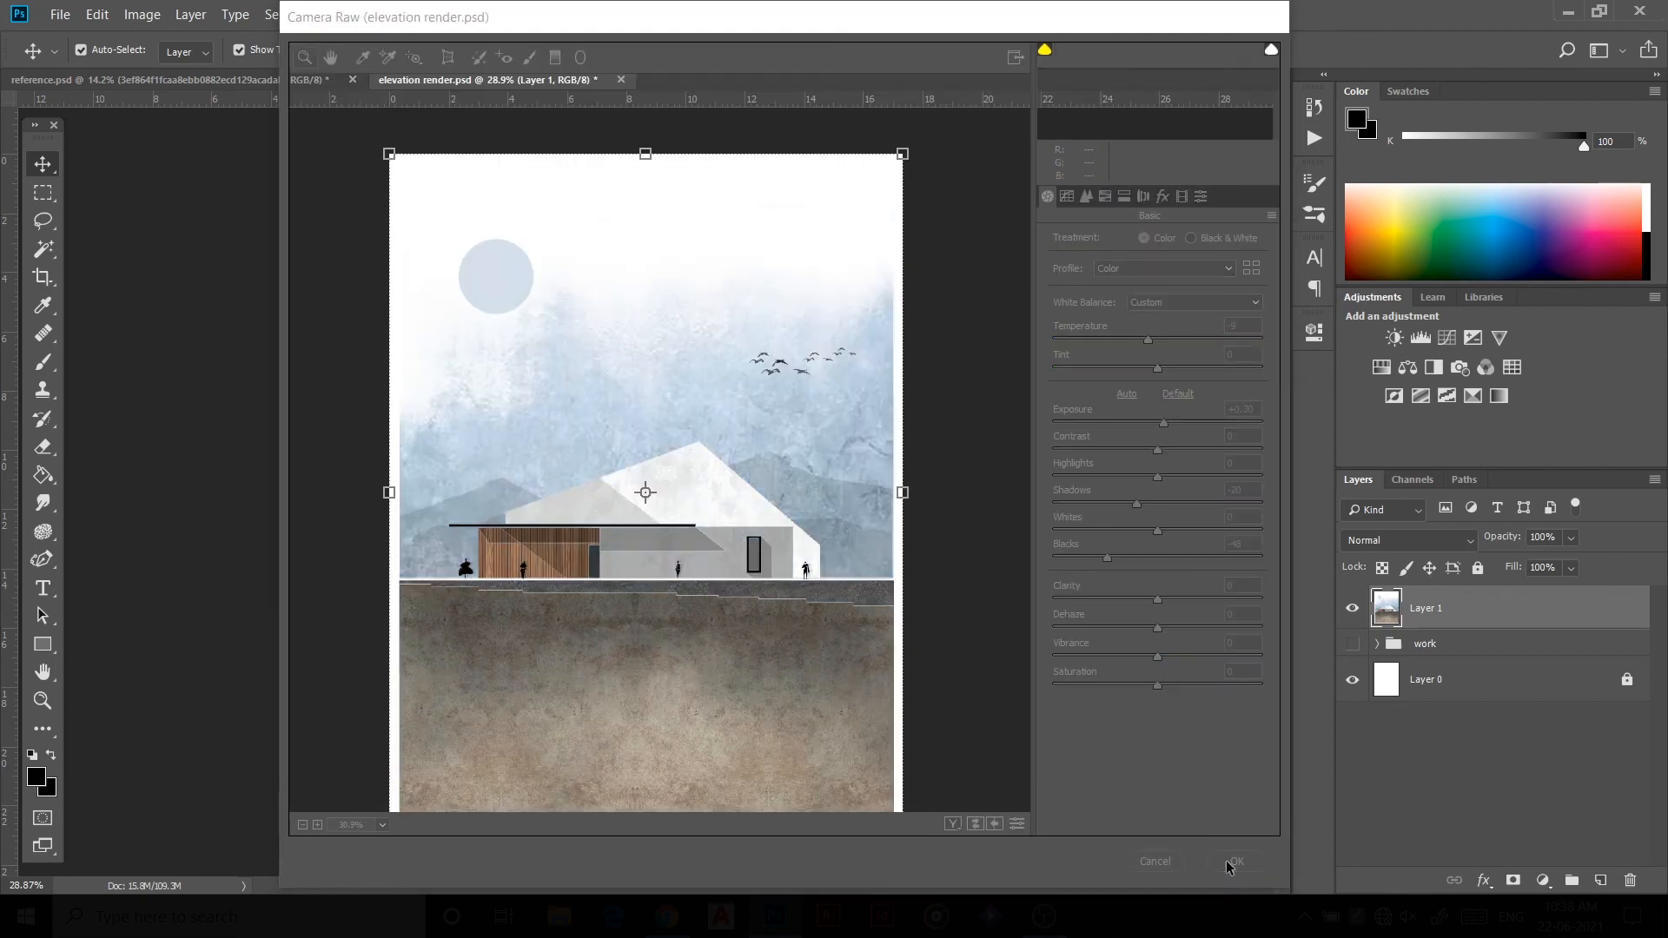